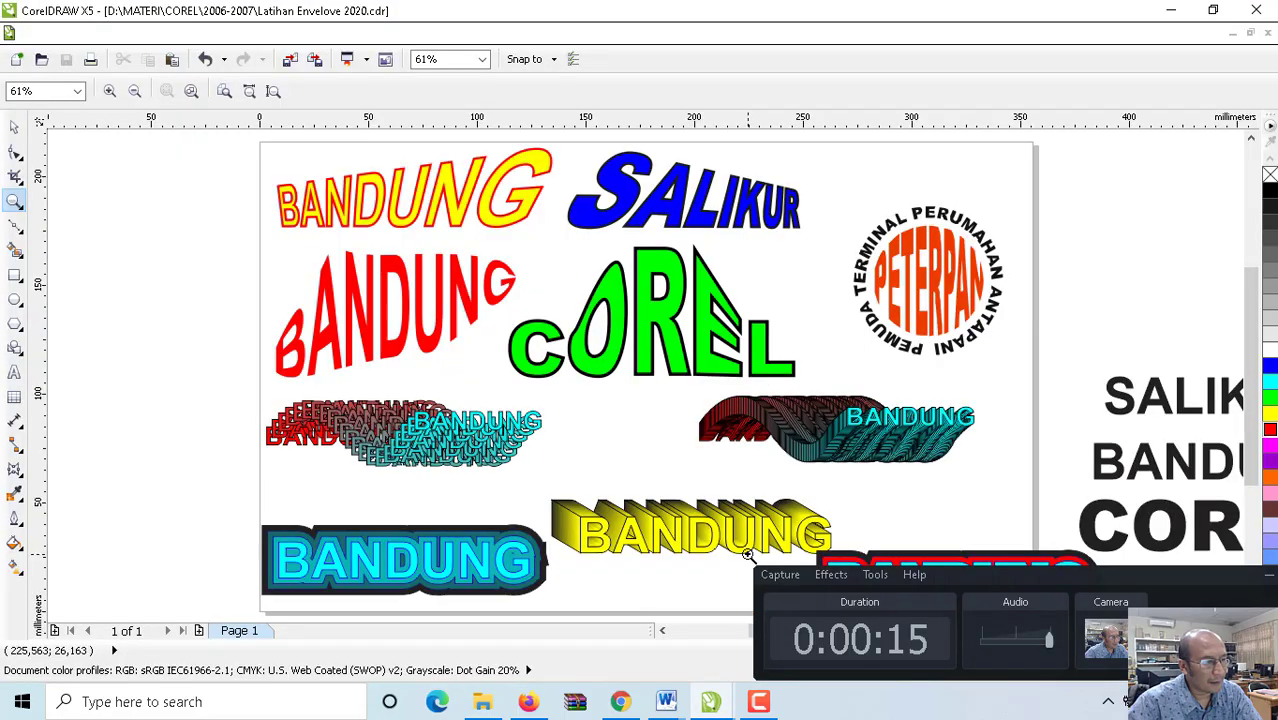
drag(1018, 584, 944, 625)
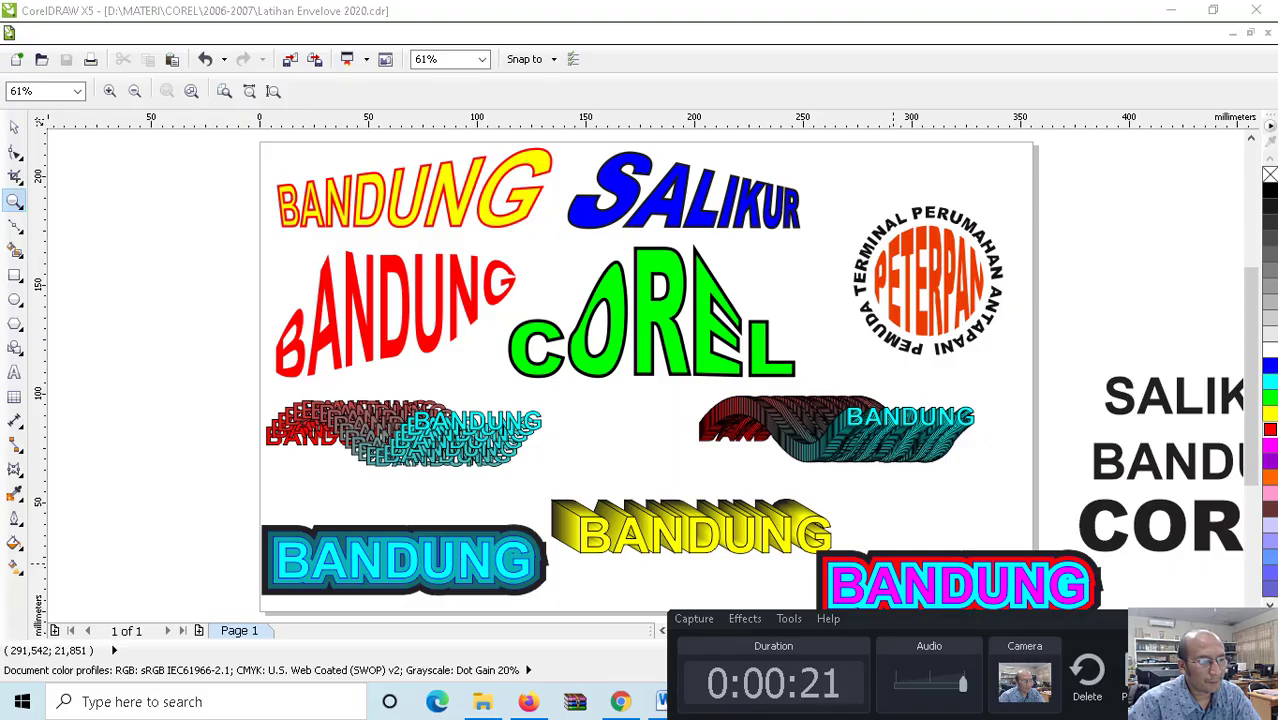
click(1188, 618)
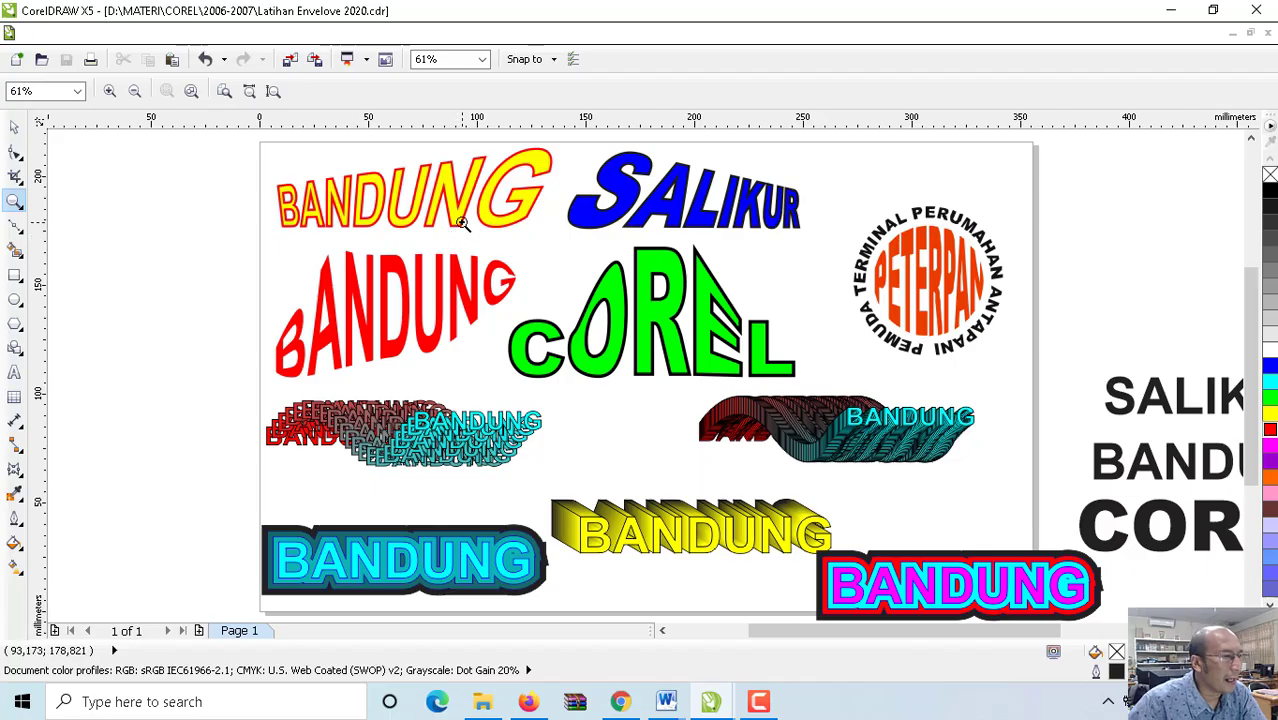
Step: Examine the sample text effects on page 1, from the perspective and envelope words to the blends, extrusion, contour and circular text group
click(14, 127)
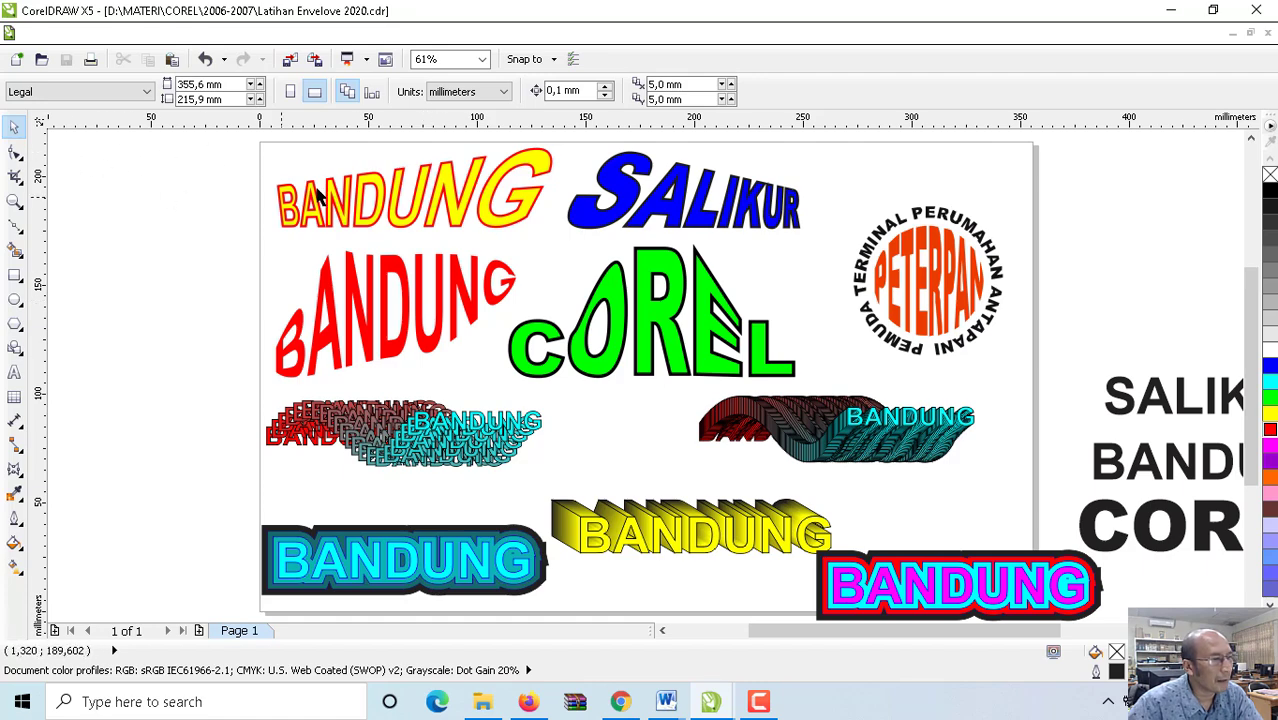
click(396, 190)
click(630, 200)
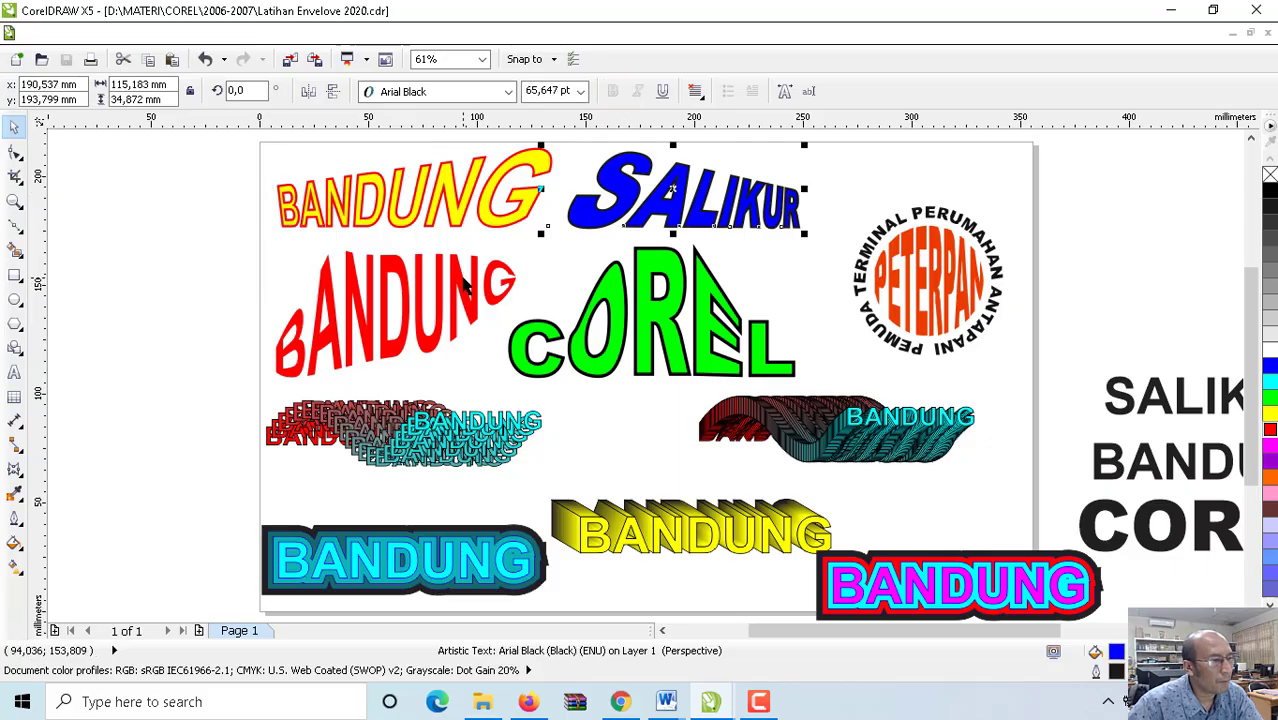
click(497, 281)
click(672, 276)
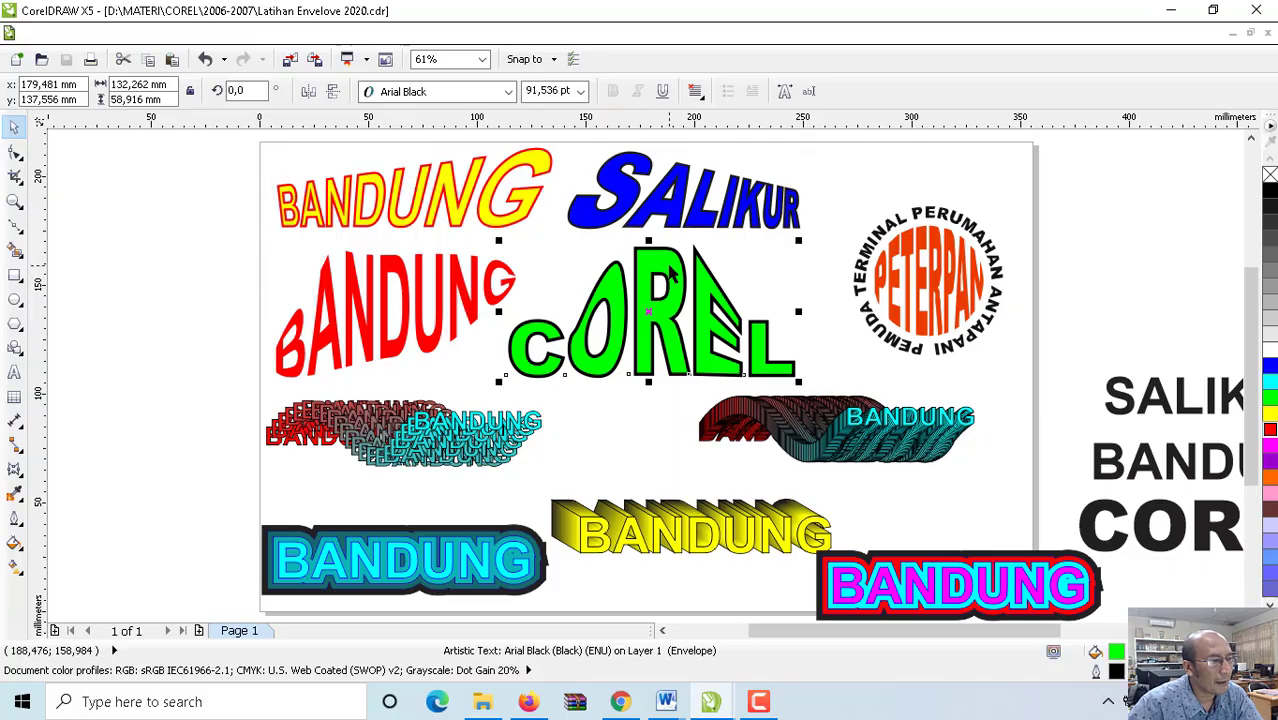
click(380, 424)
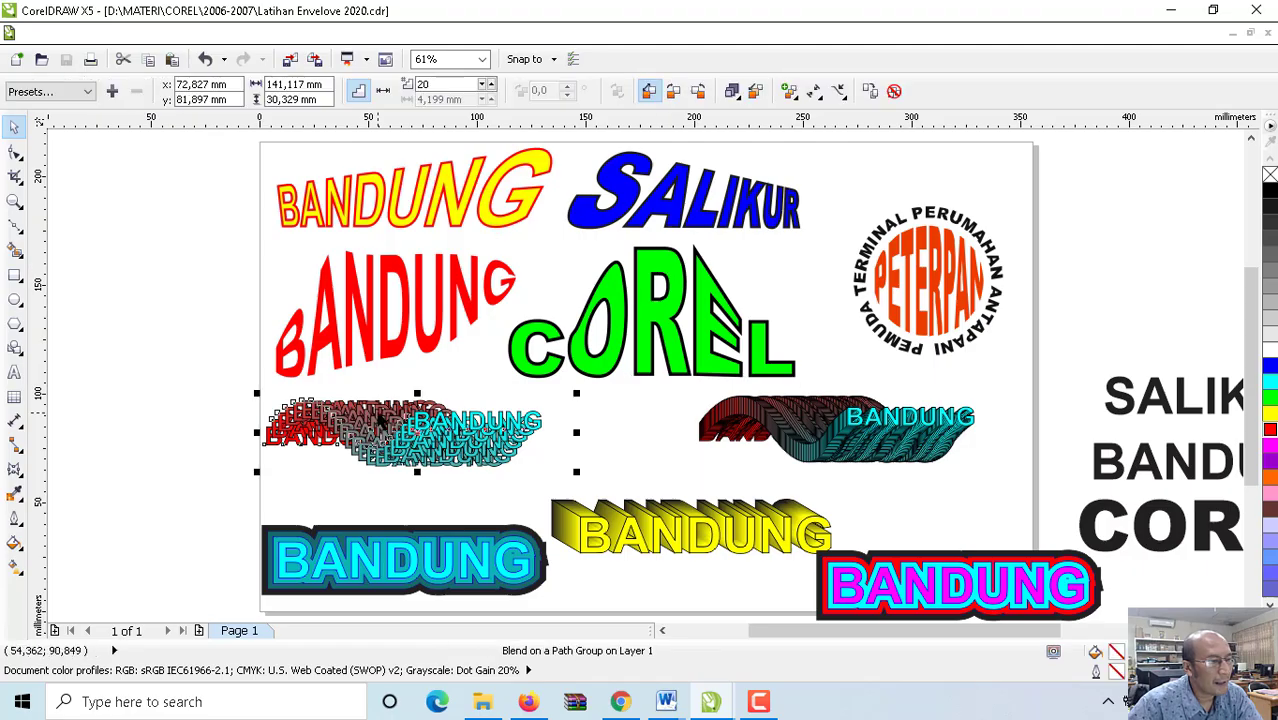
click(803, 424)
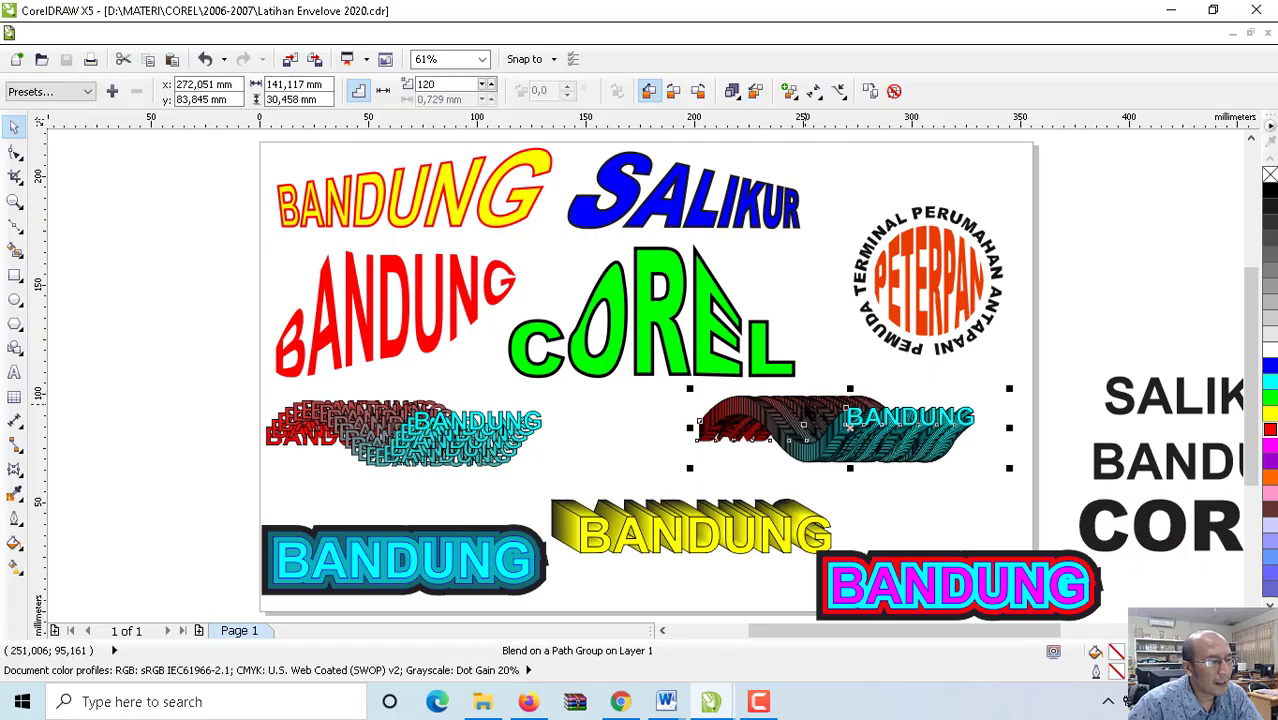
click(676, 527)
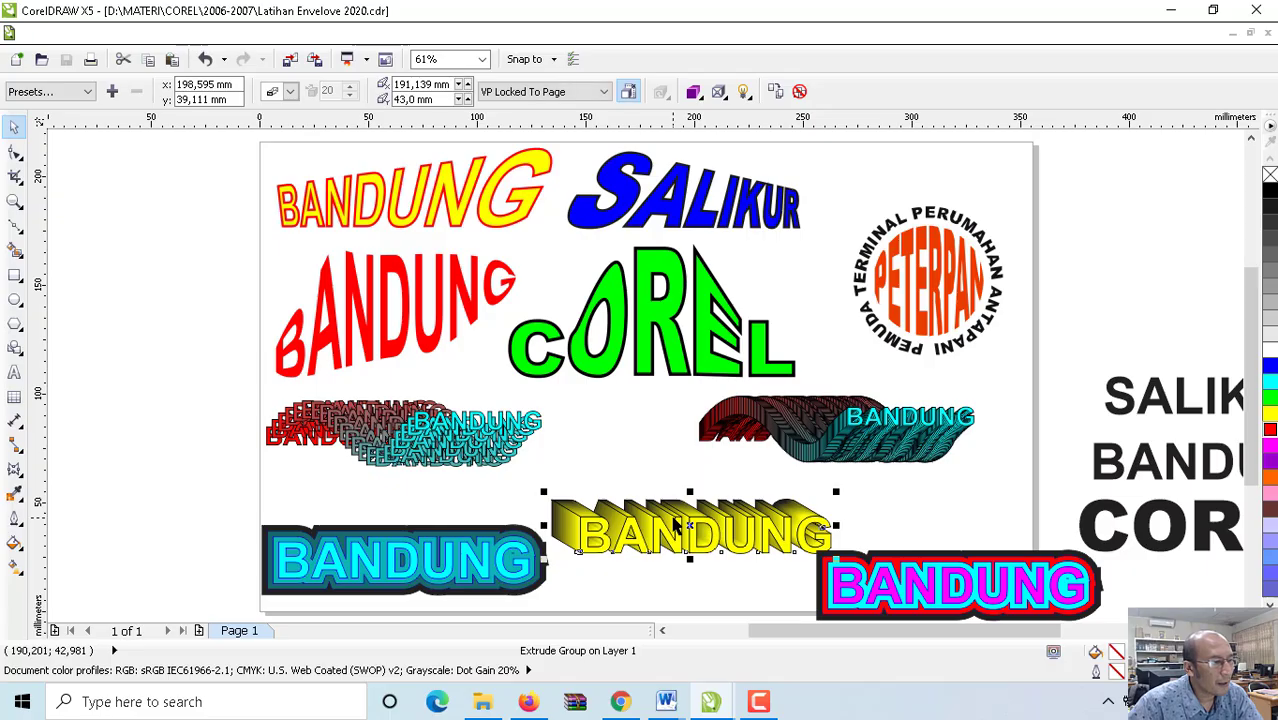
click(410, 563)
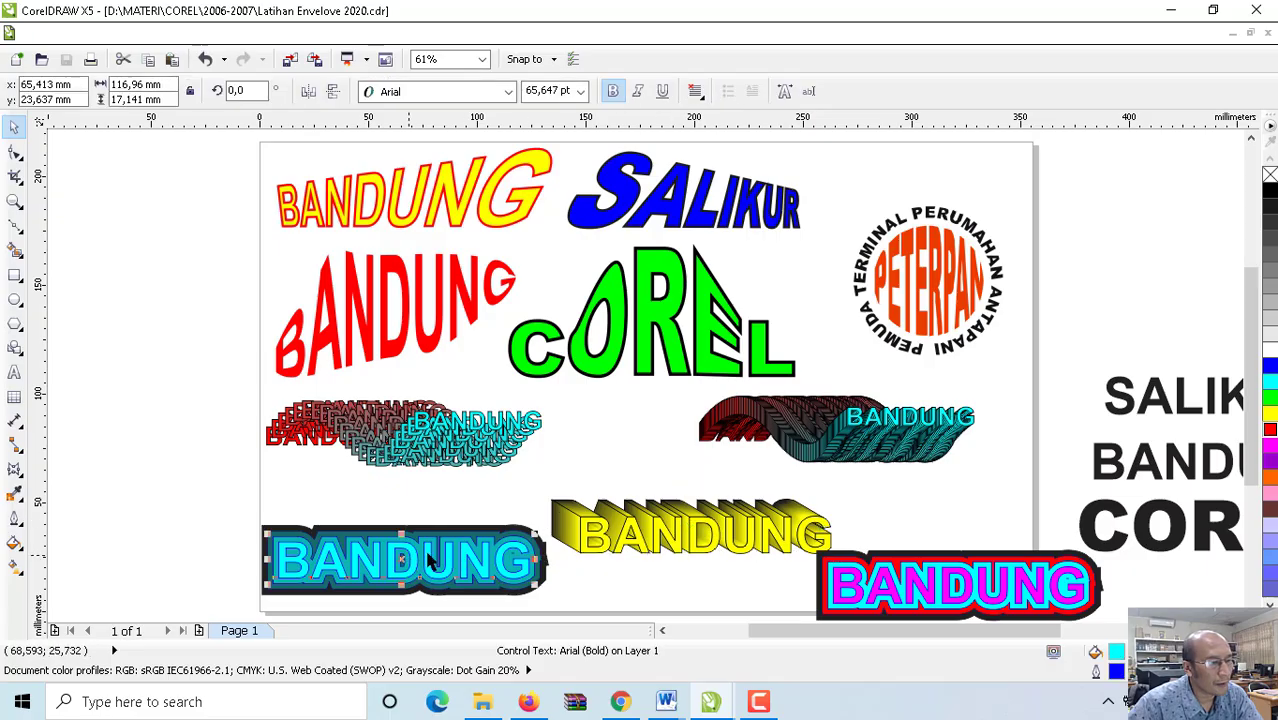
click(946, 262)
click(921, 258)
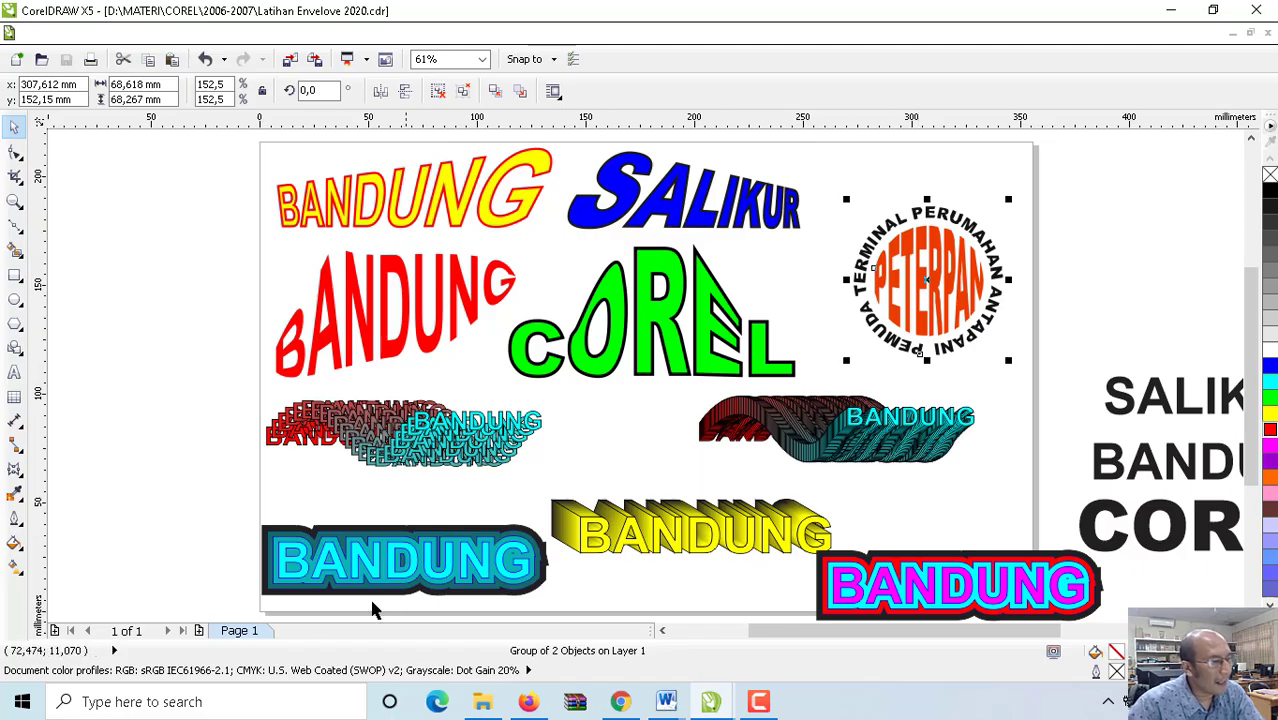
Step: Add a second page in Legal size with landscape orientation and set the units to centimeters
click(199, 631)
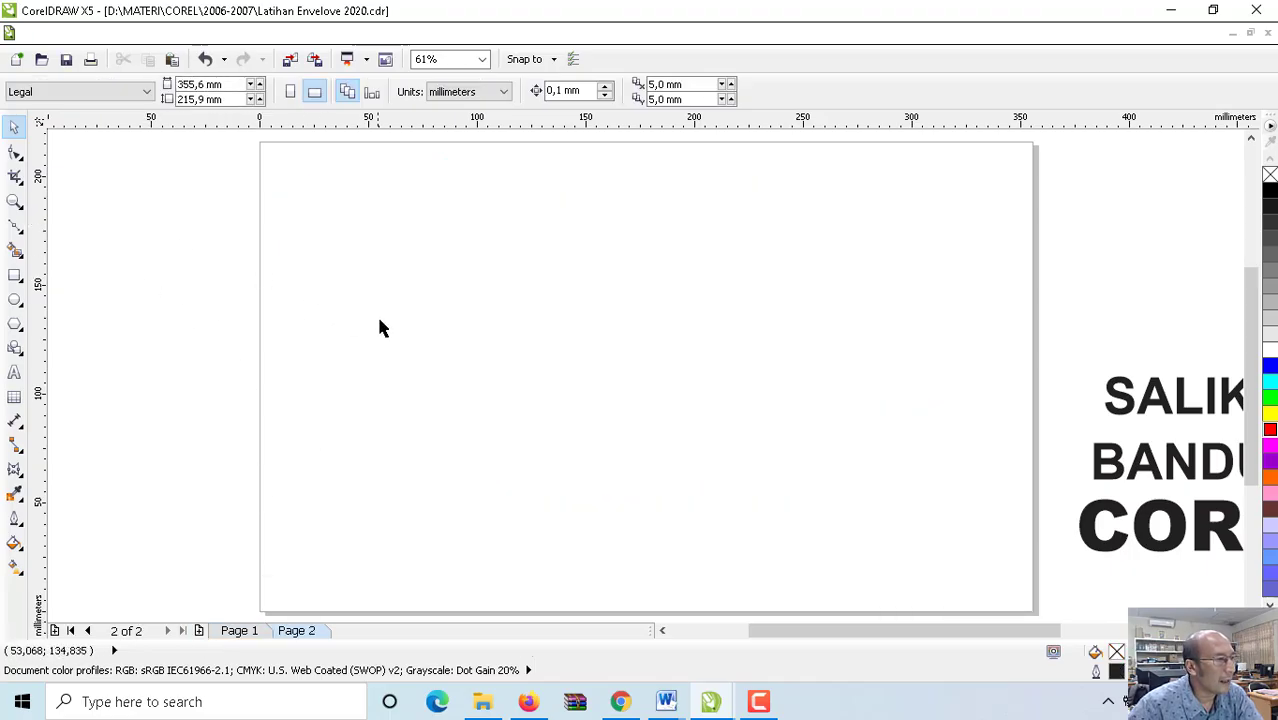
click(290, 91)
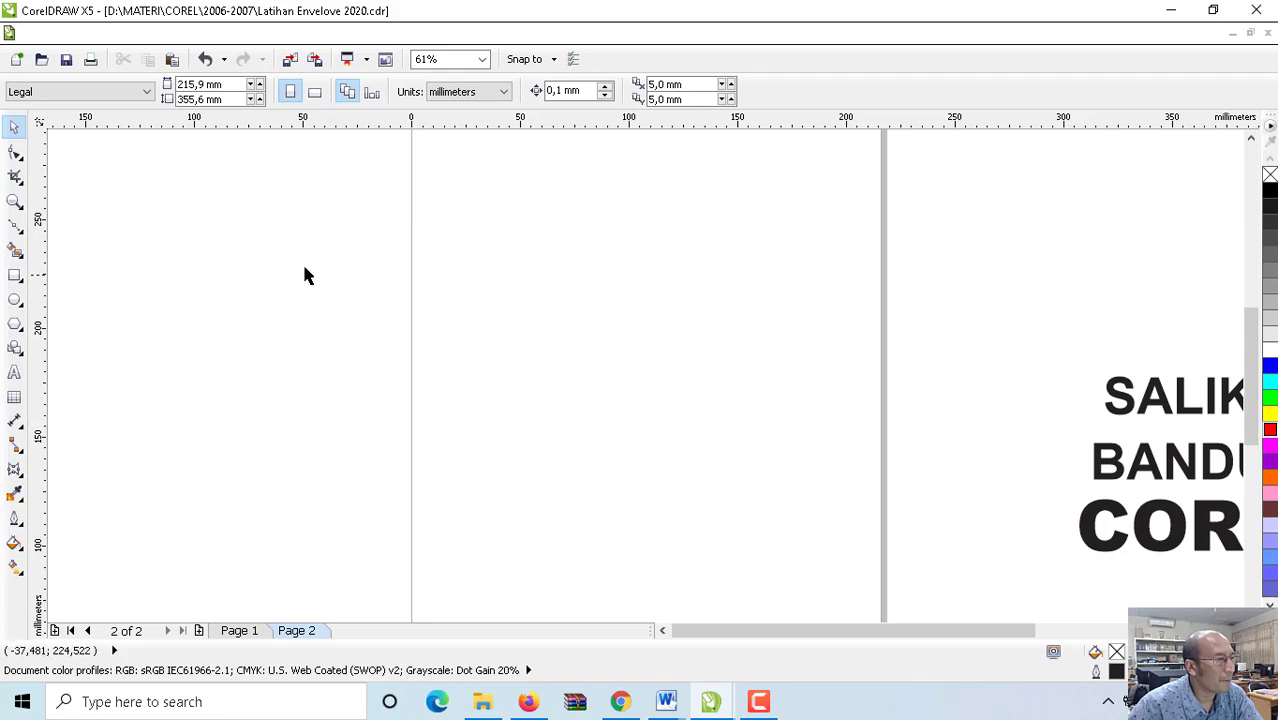
click(103, 93)
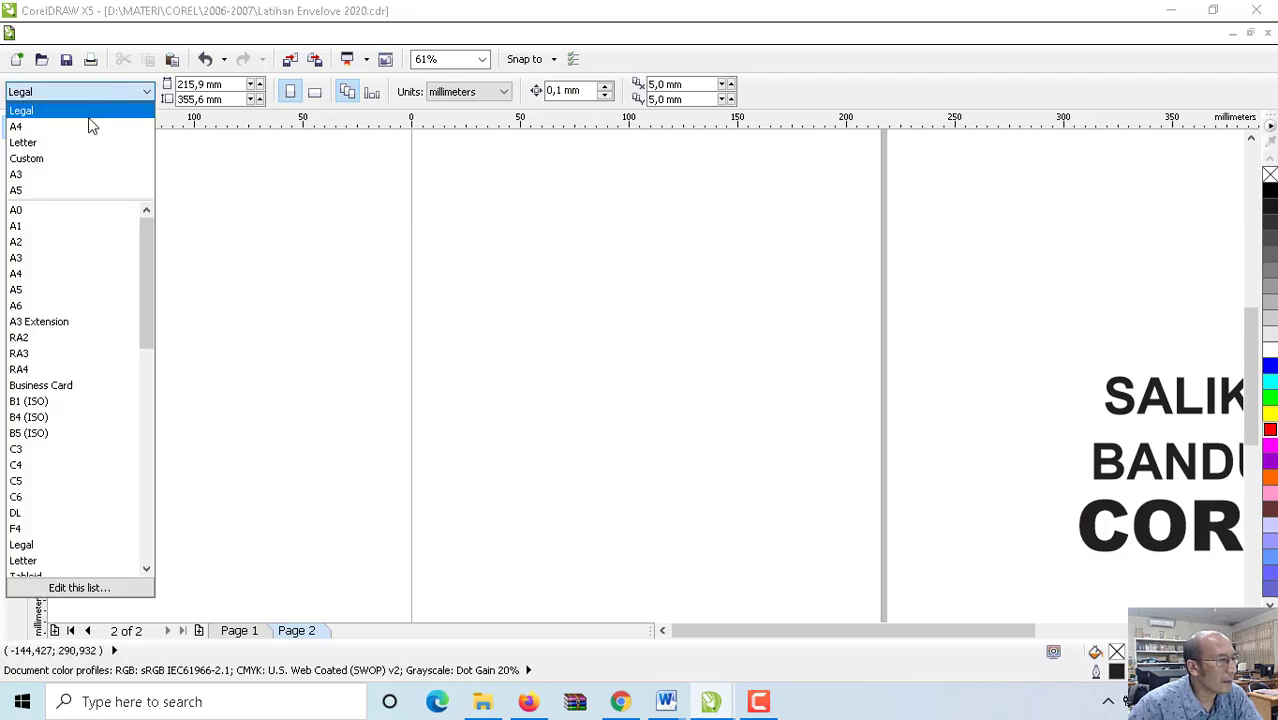
click(88, 118)
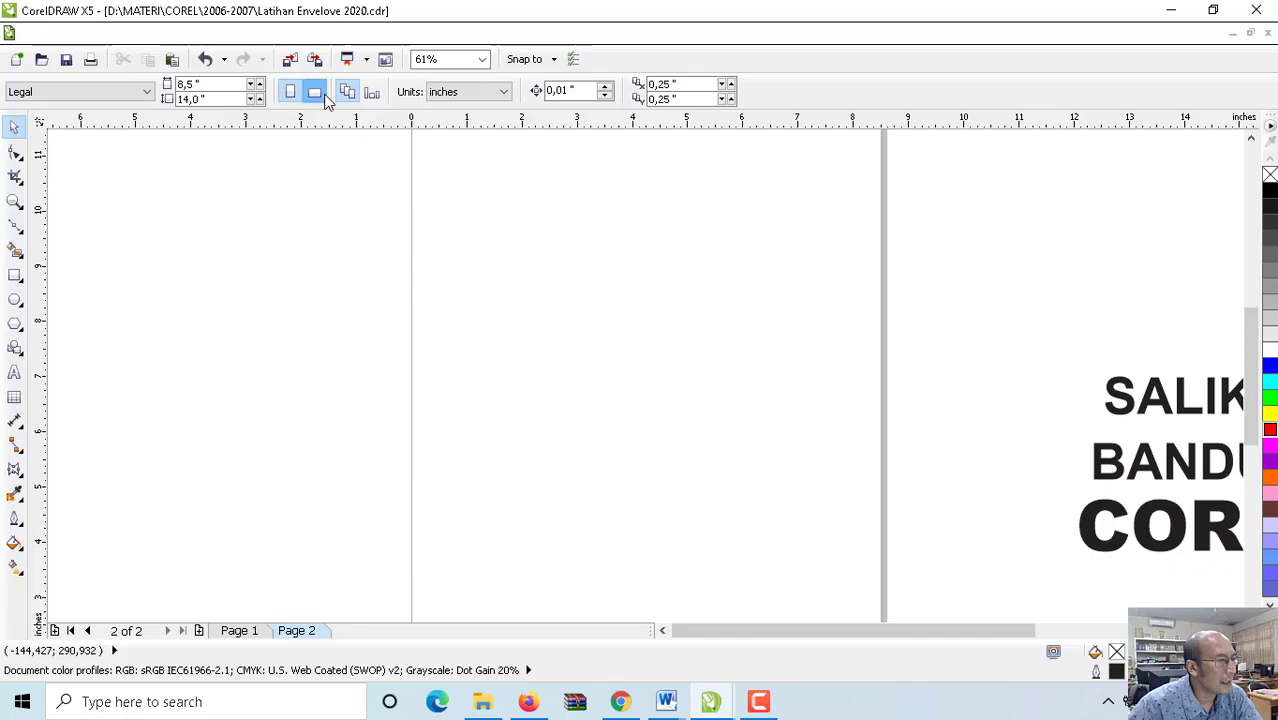
click(316, 93)
click(458, 92)
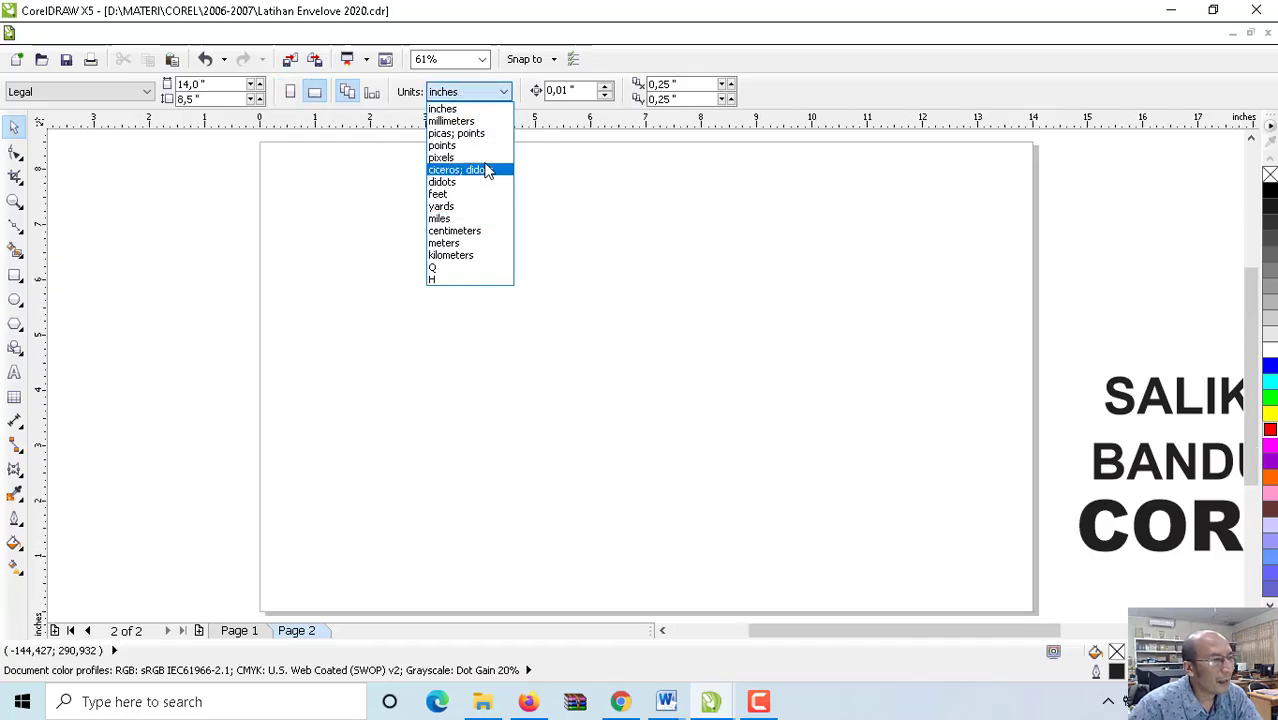
click(481, 233)
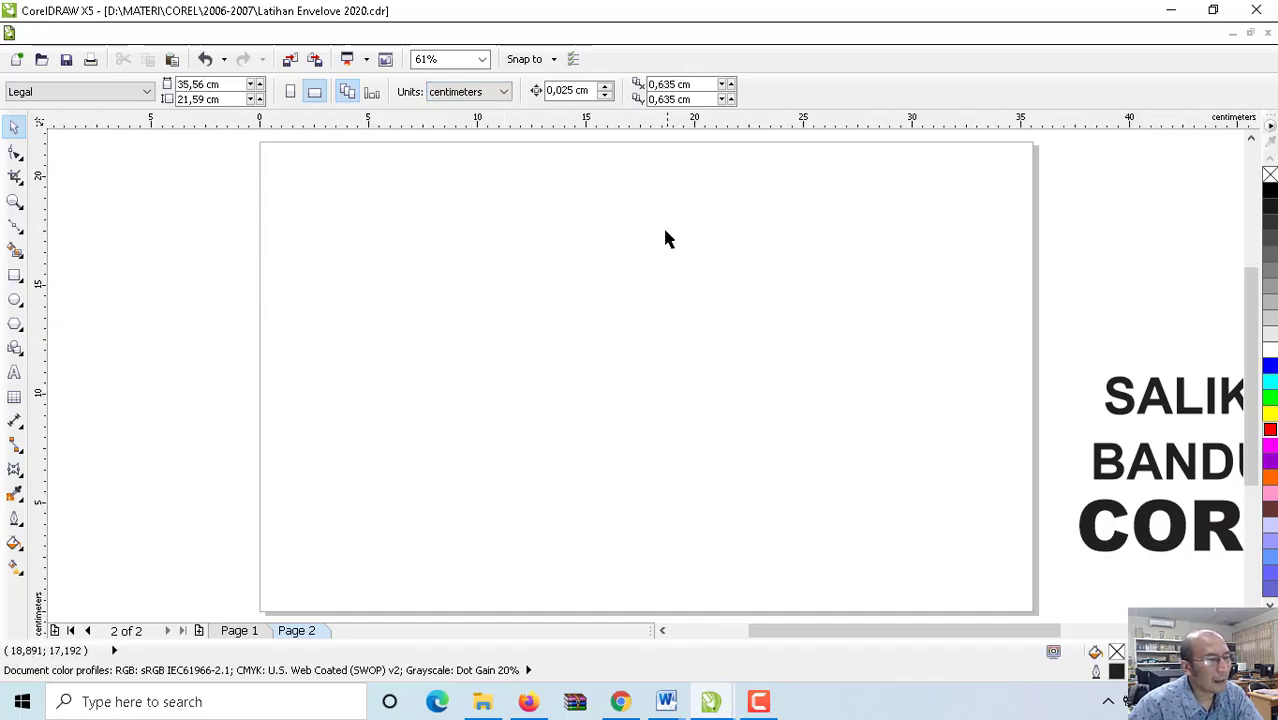
Step: Compare page 1 with the blank page 2, and add the artistic text "BANDUNG" on page 2
click(250, 628)
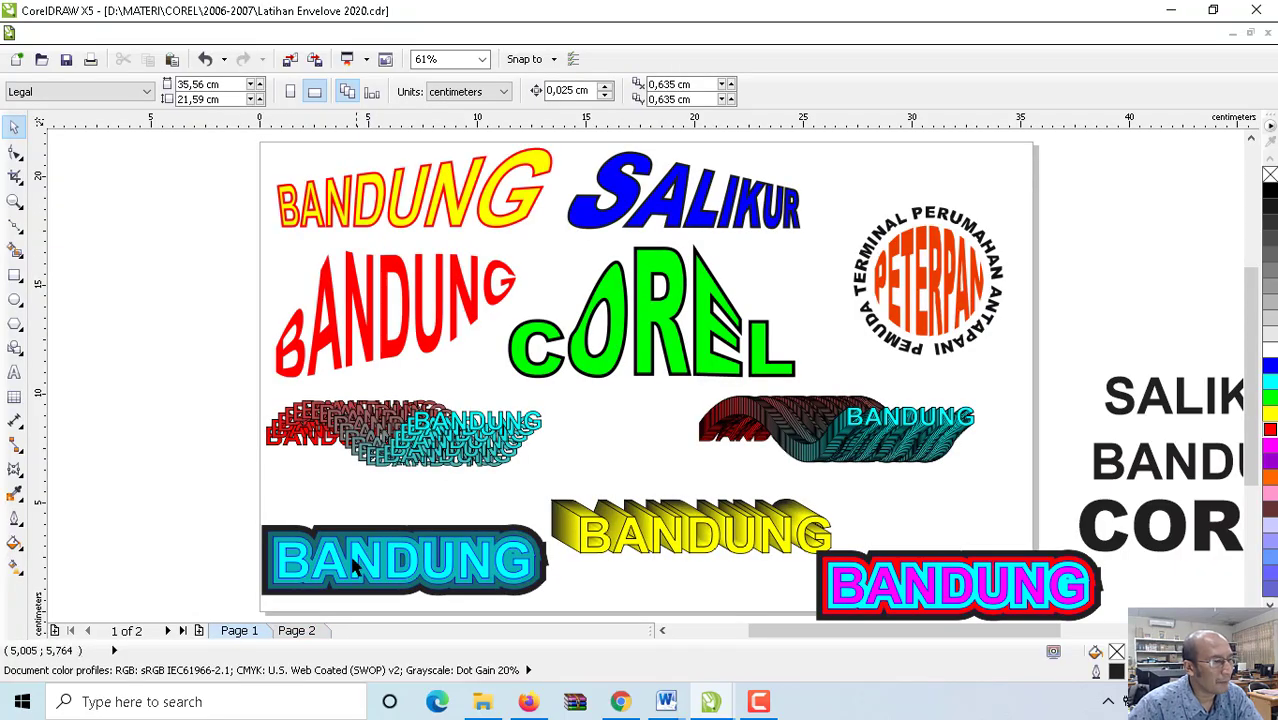
click(300, 630)
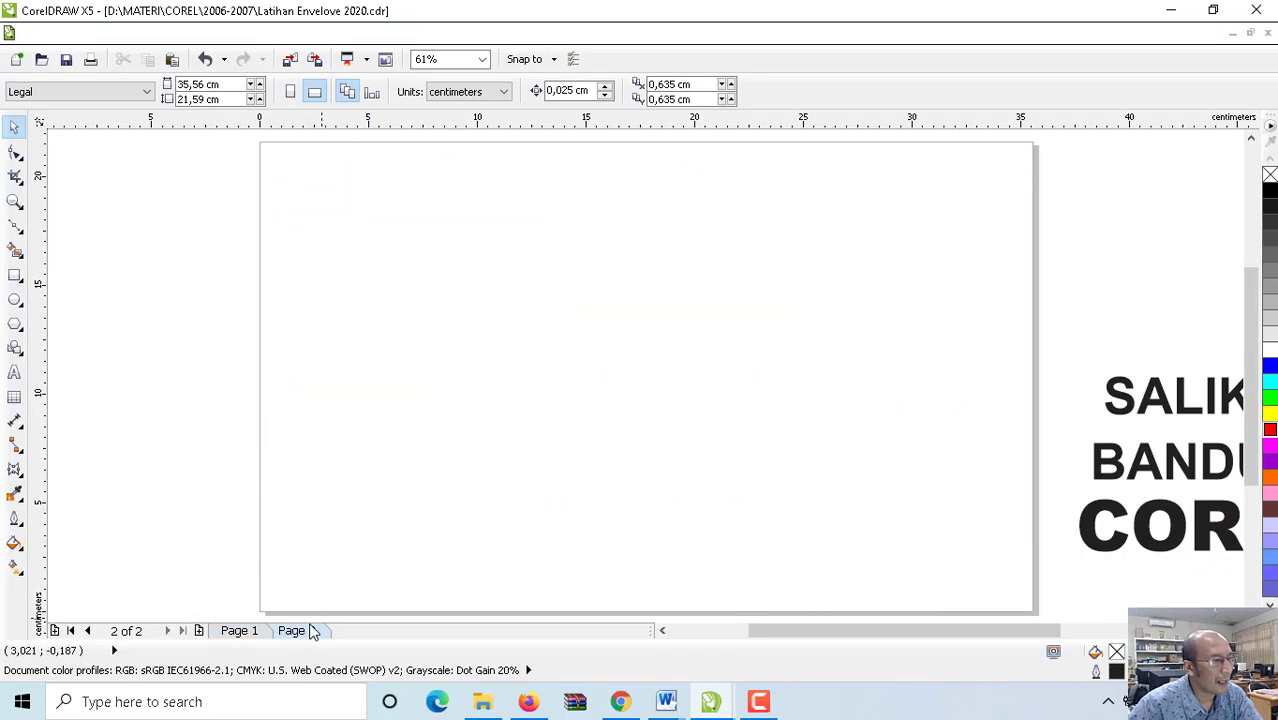
click(15, 373)
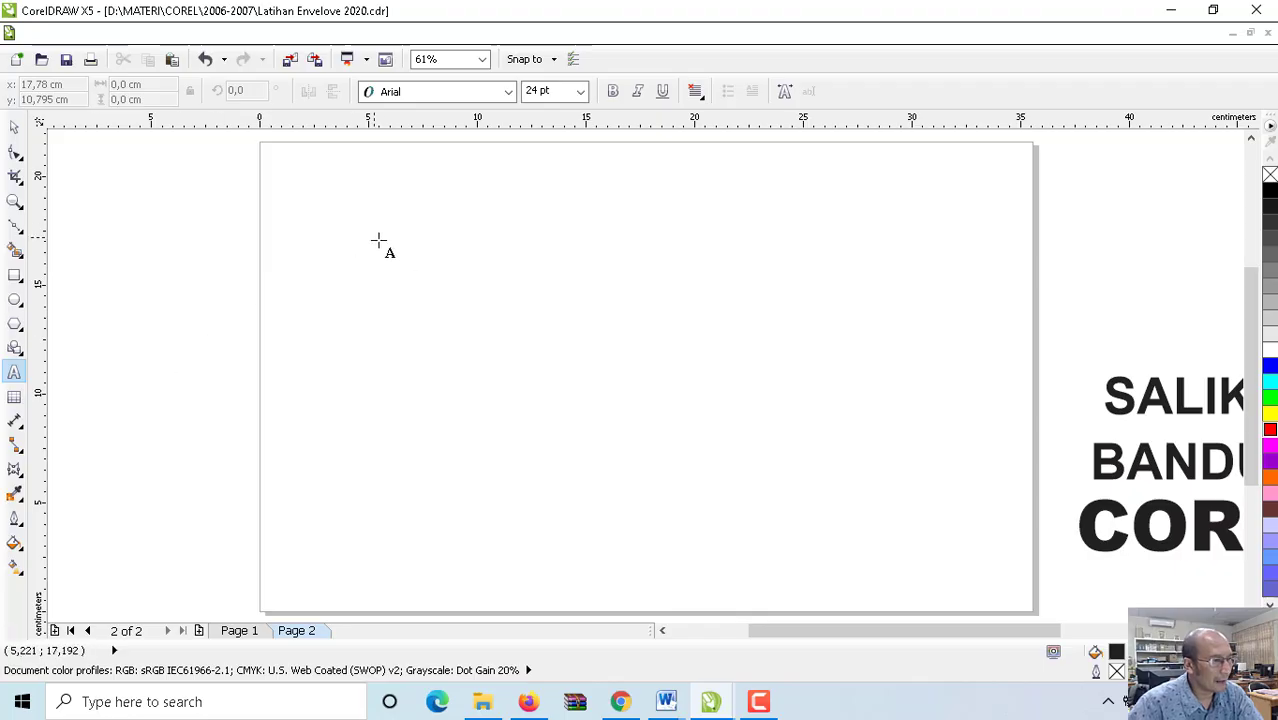
click(491, 305)
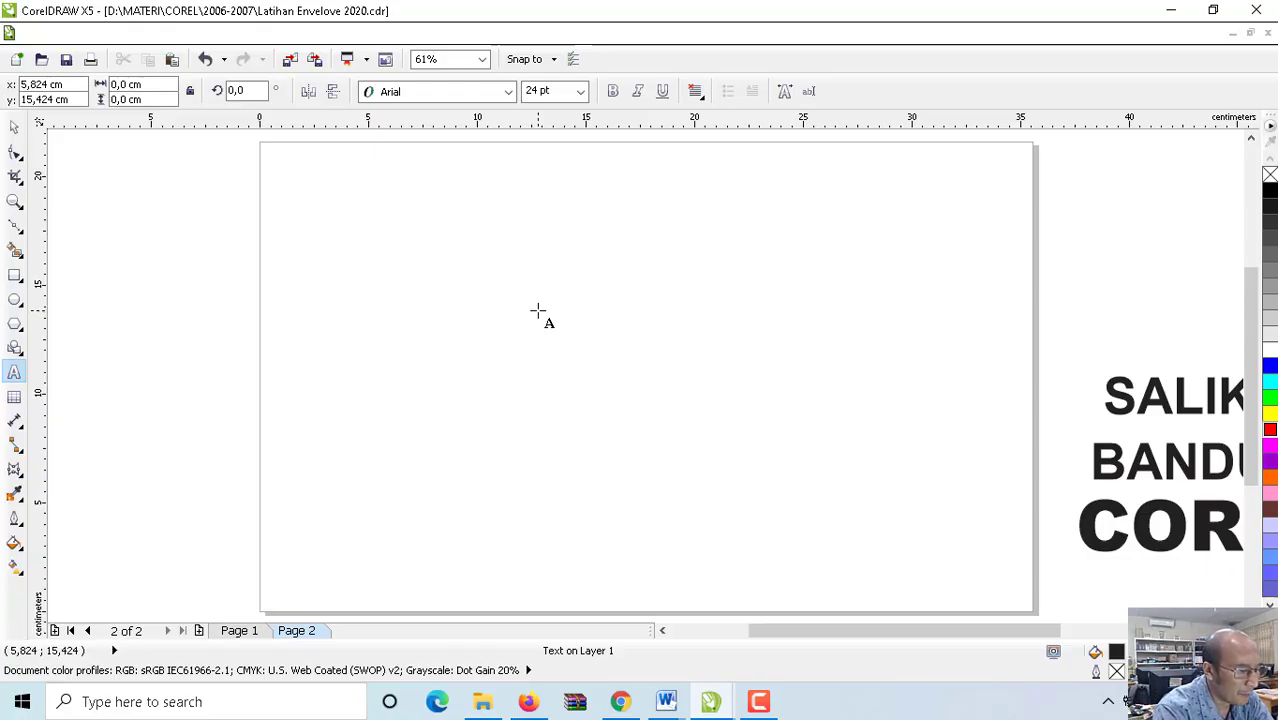
text(BANDUNG)
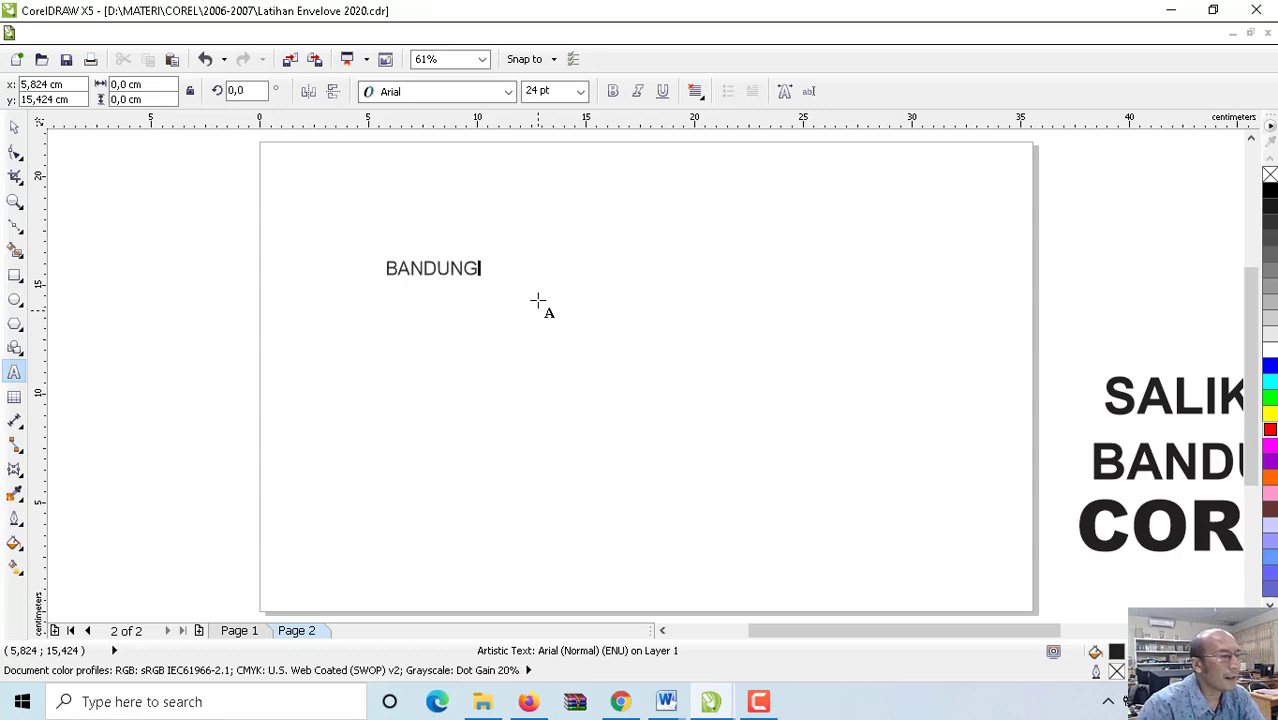
Step: Enlarge the BANDUNG text proportionally to about 59 pt and make it bold
click(14, 127)
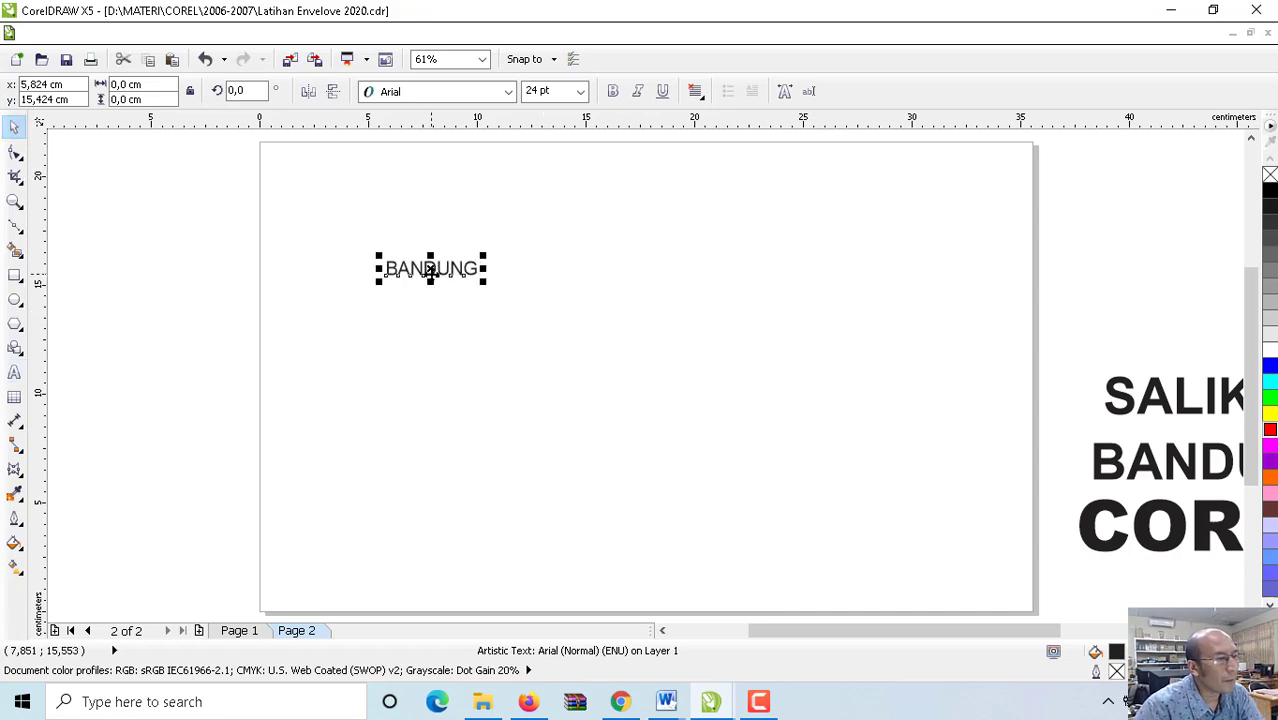
drag(487, 282, 620, 302)
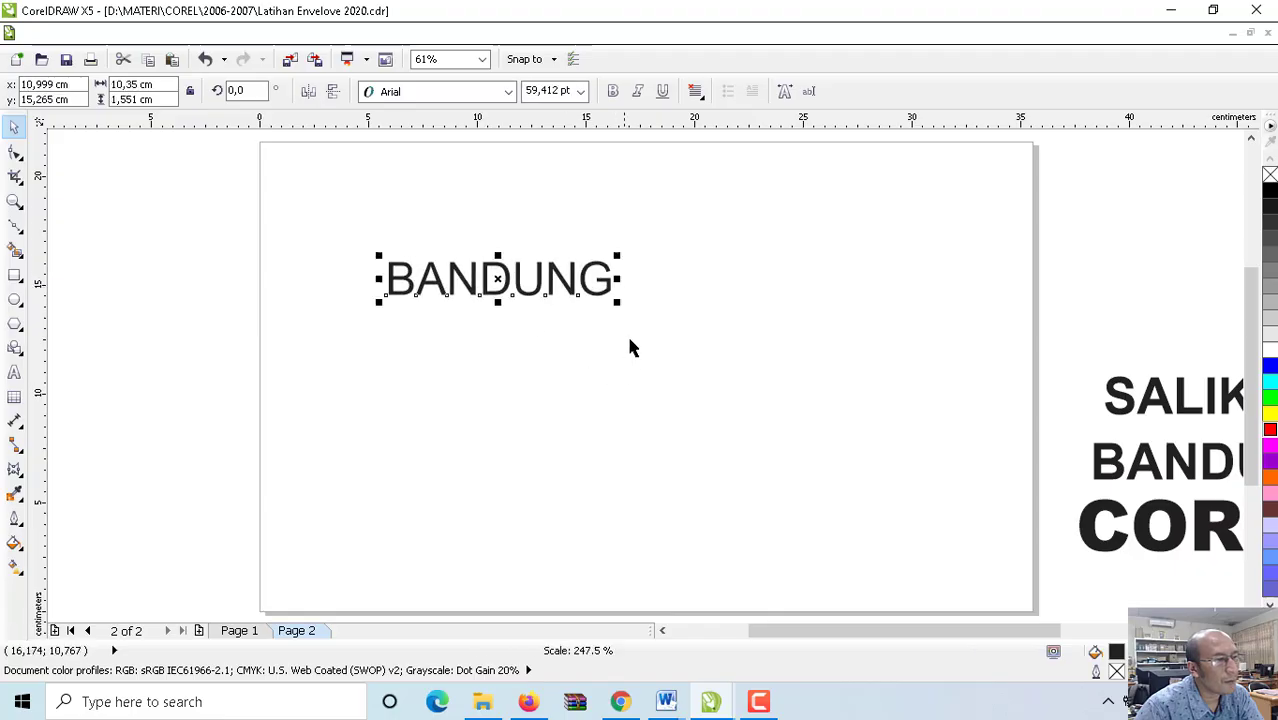
click(614, 94)
Step: Position BANDUNG in the page's upper-left area and place a copy of it in the lower-right area
drag(496, 268, 835, 446)
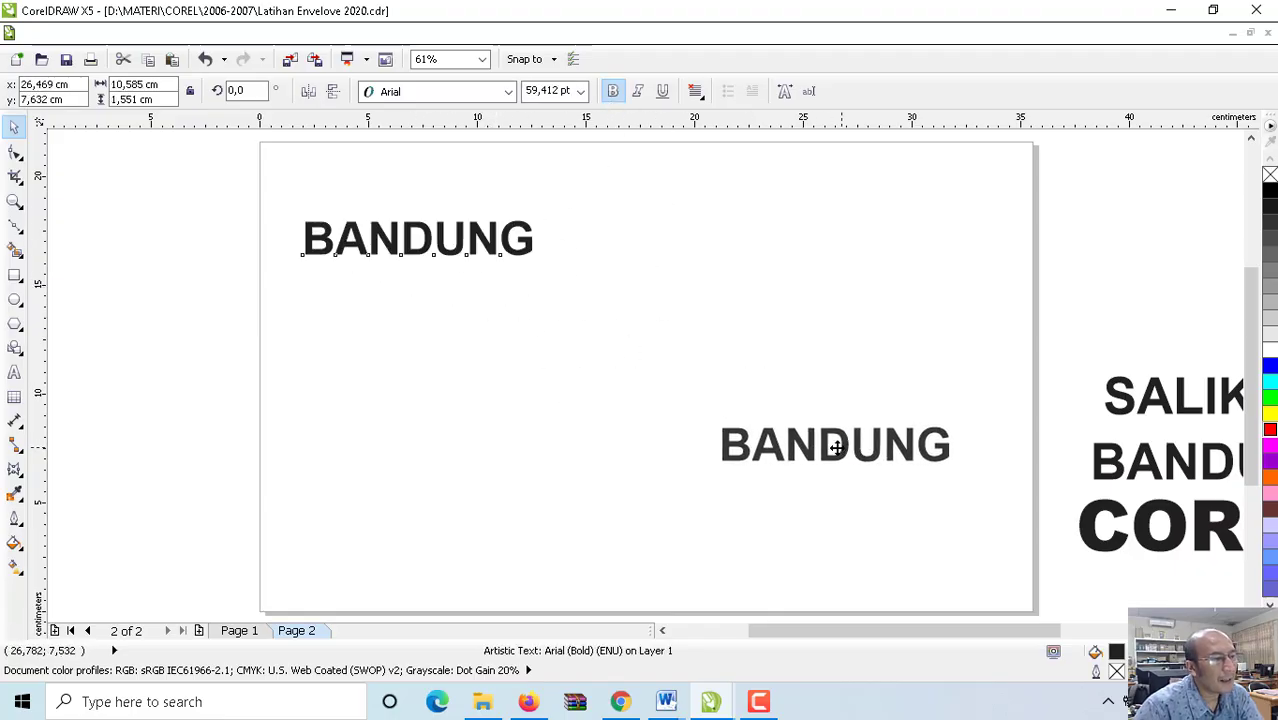
click(415, 252)
click(415, 252)
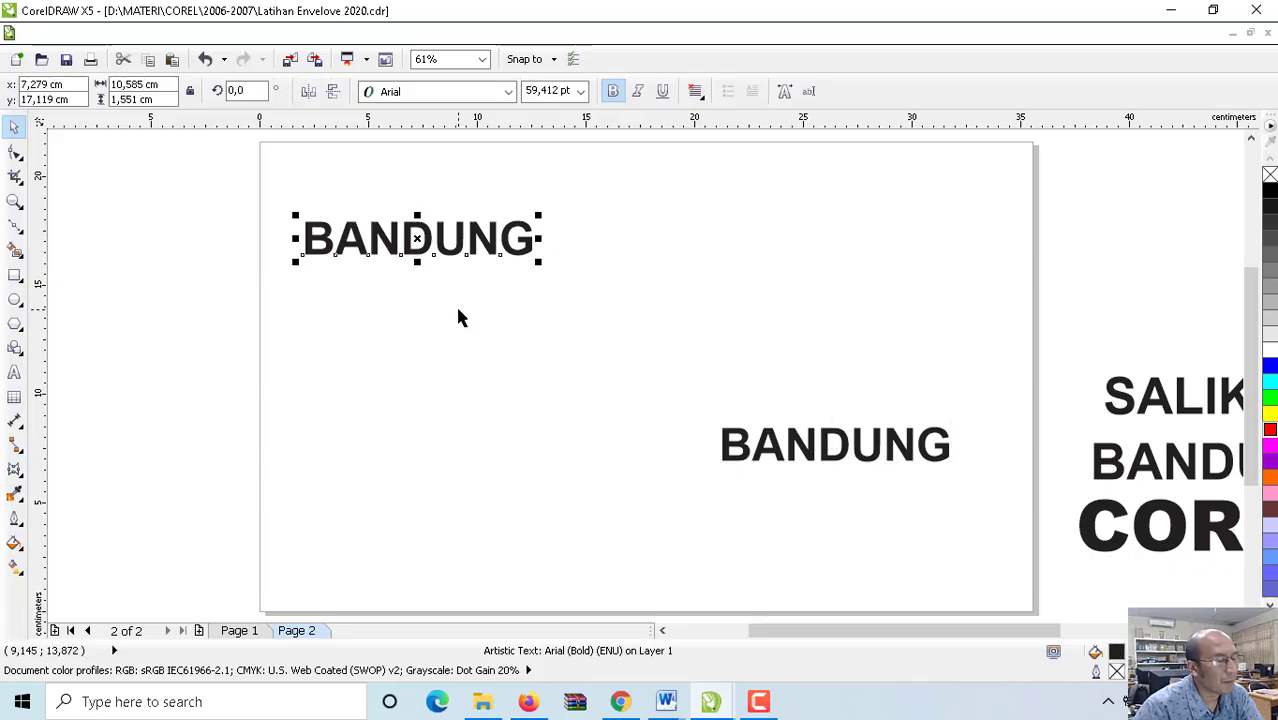
Step: Add perspective to the upper BANDUNG text and reshape its corners so the letters taper from a tall B to a smaller G
click(432, 222)
click(418, 232)
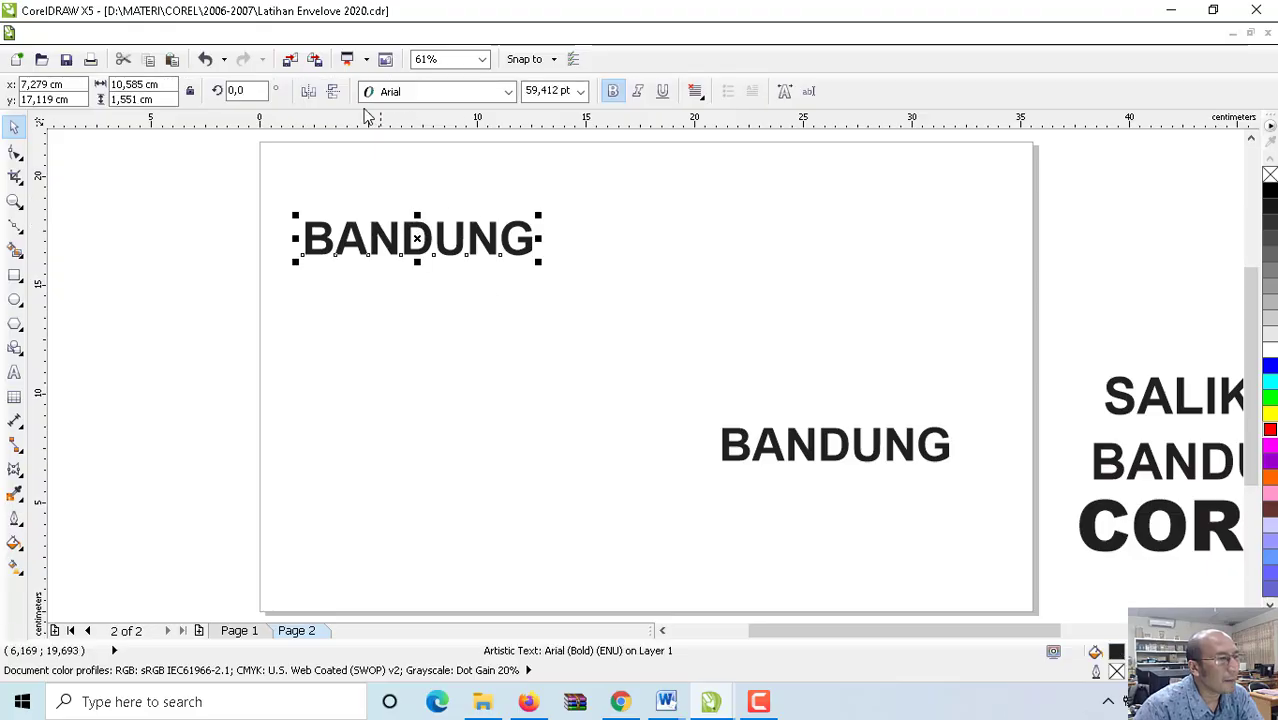
click(273, 34)
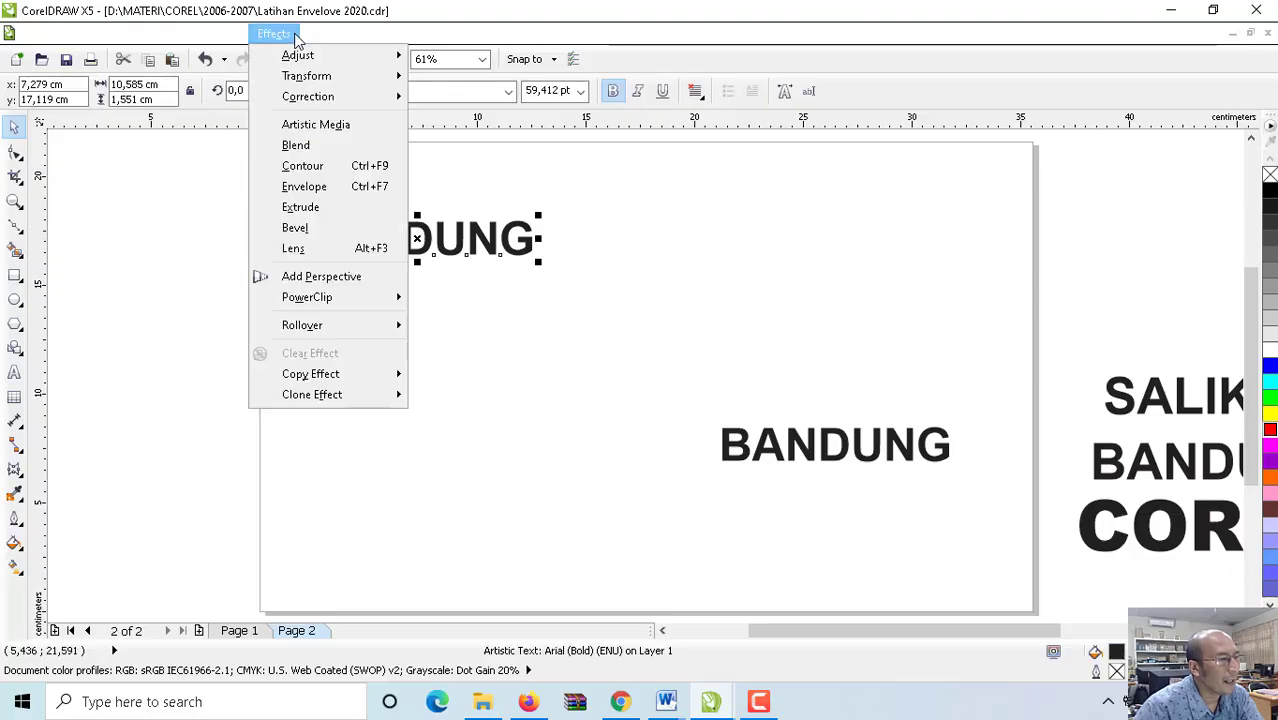
click(341, 278)
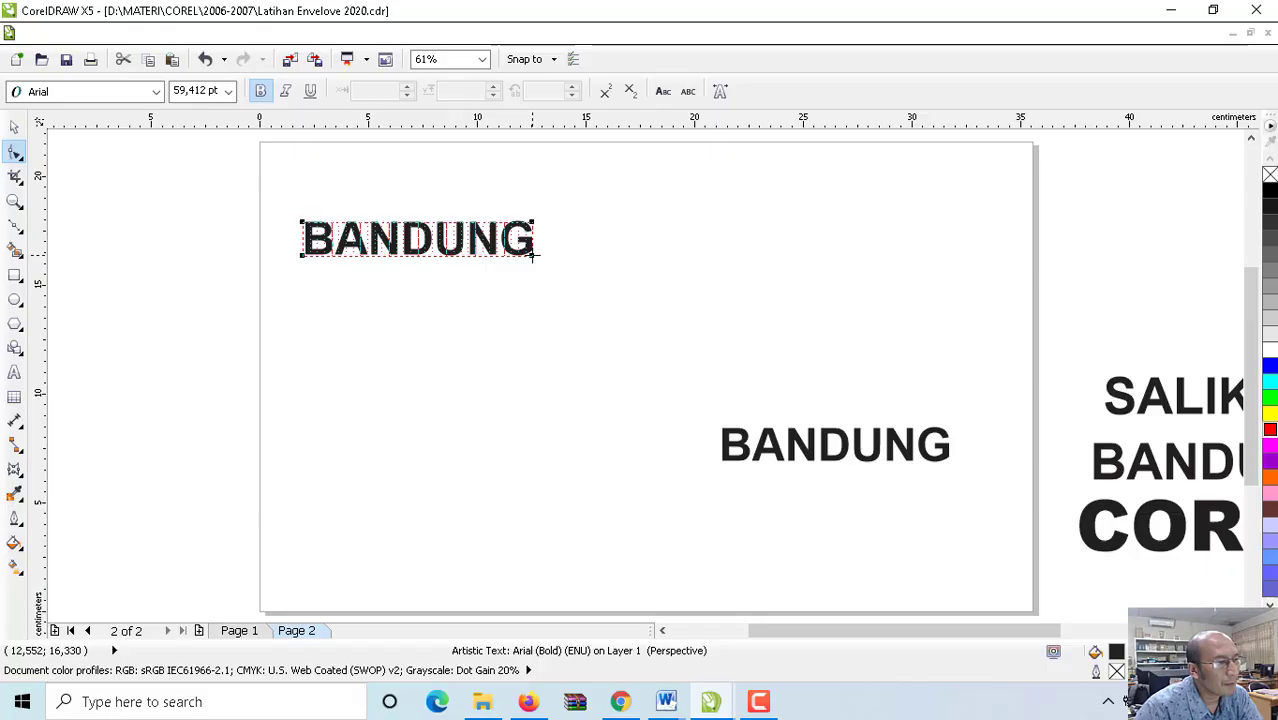
drag(531, 257, 579, 300)
drag(533, 221, 559, 210)
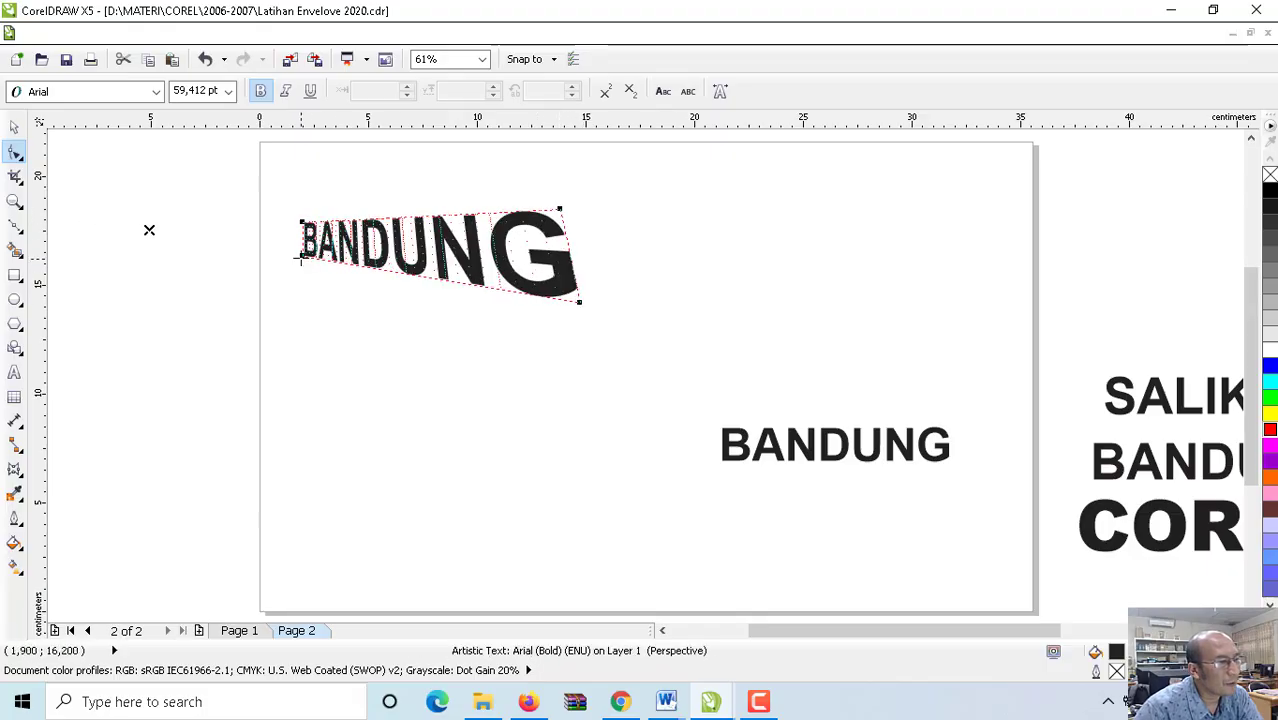
drag(300, 257, 301, 284)
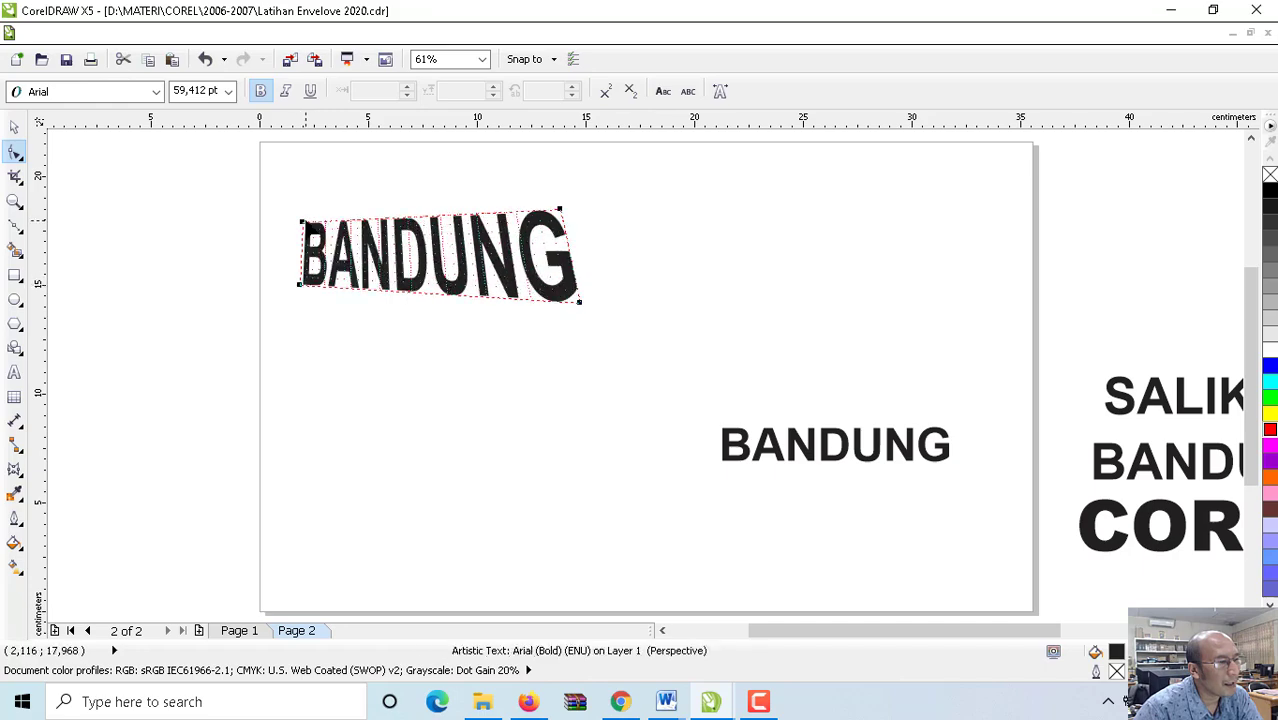
drag(305, 224, 332, 213)
drag(561, 210, 605, 225)
drag(300, 286, 379, 334)
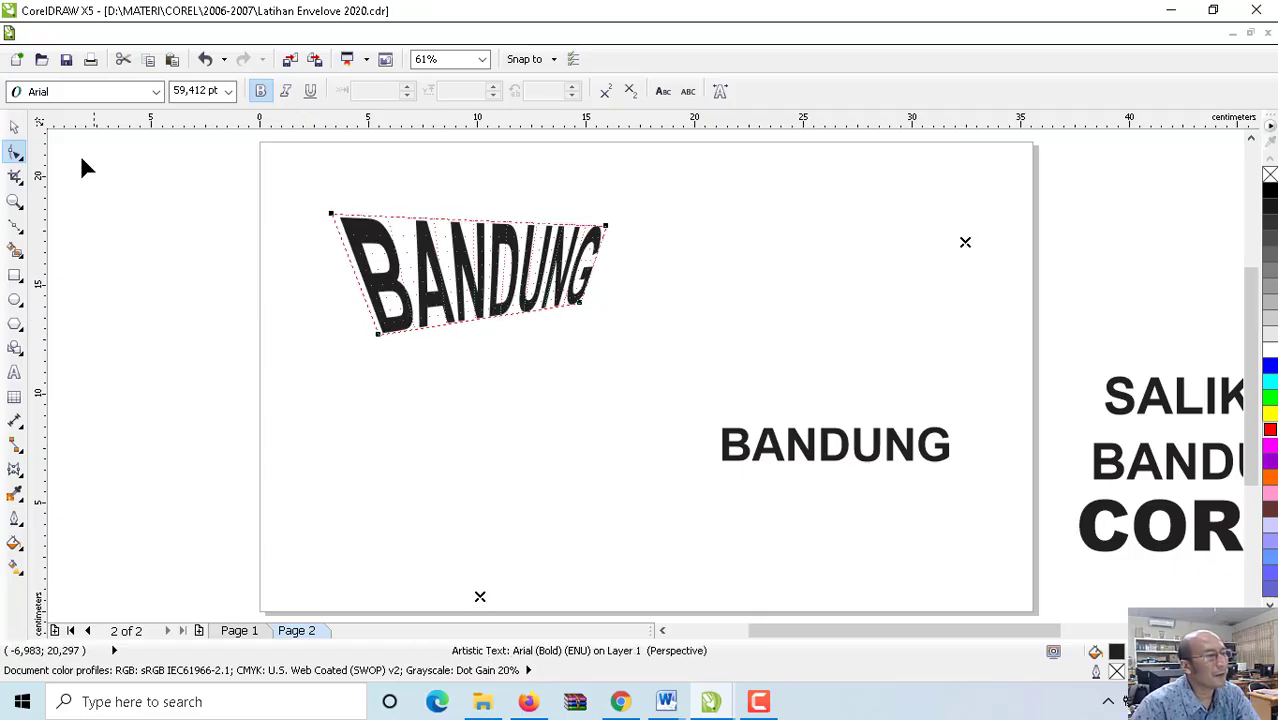
Step: Move the distorted BANDUNG towards the page's upper-left corner and place a copy of the off-page COREL text to its right
click(14, 126)
drag(470, 278, 413, 235)
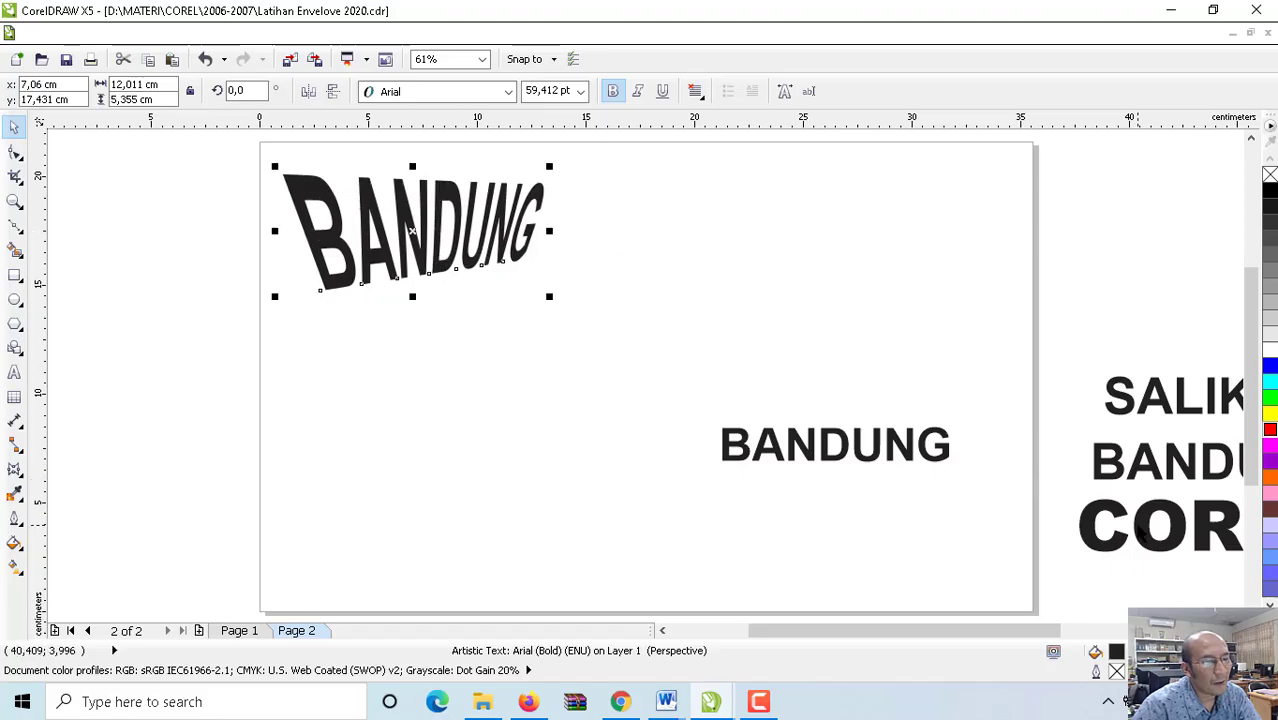
drag(1140, 533, 725, 237)
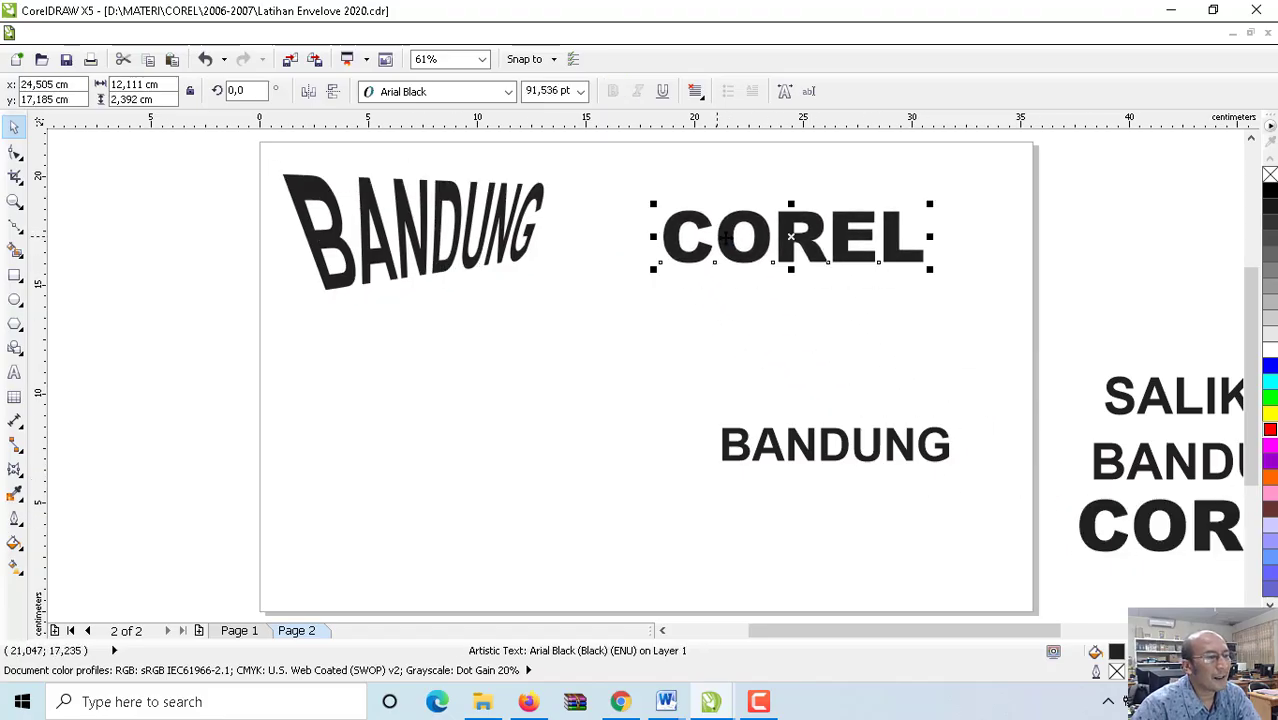
click(677, 309)
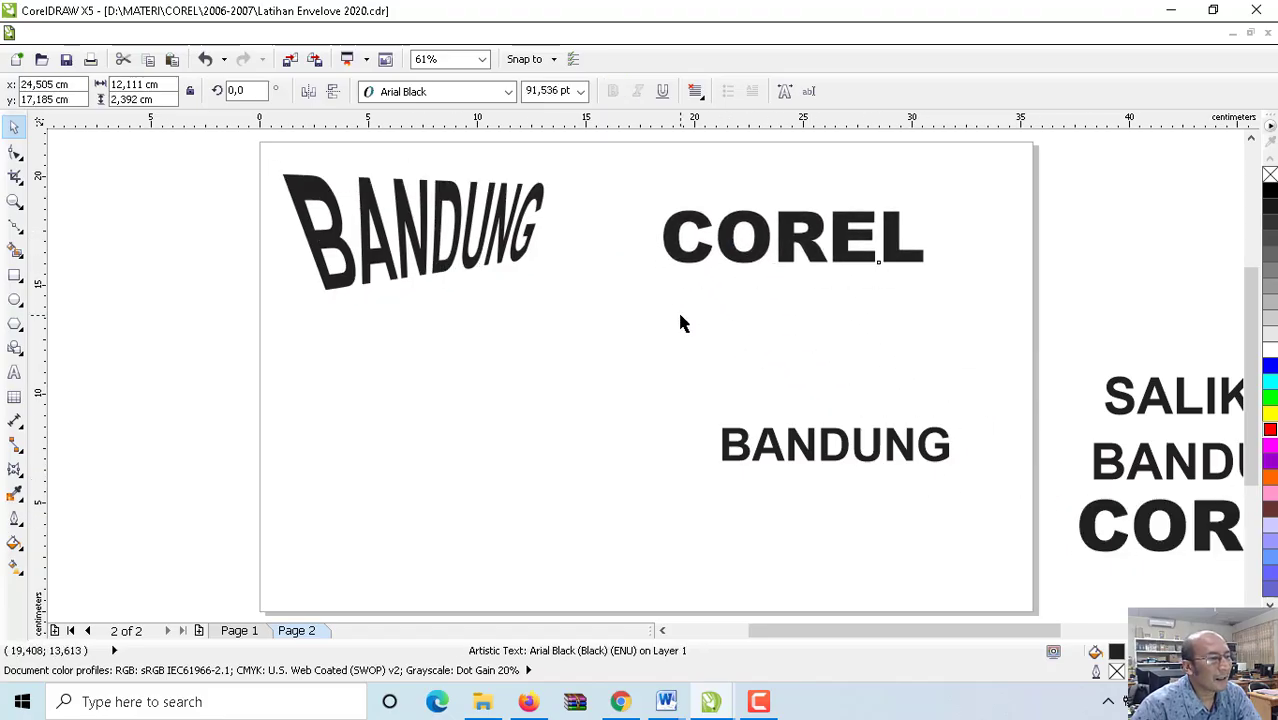
Step: Add perspective to the COREL text and pull its lower-left corner down so the letters taper from a tall C to a smaller L
click(697, 227)
click(273, 33)
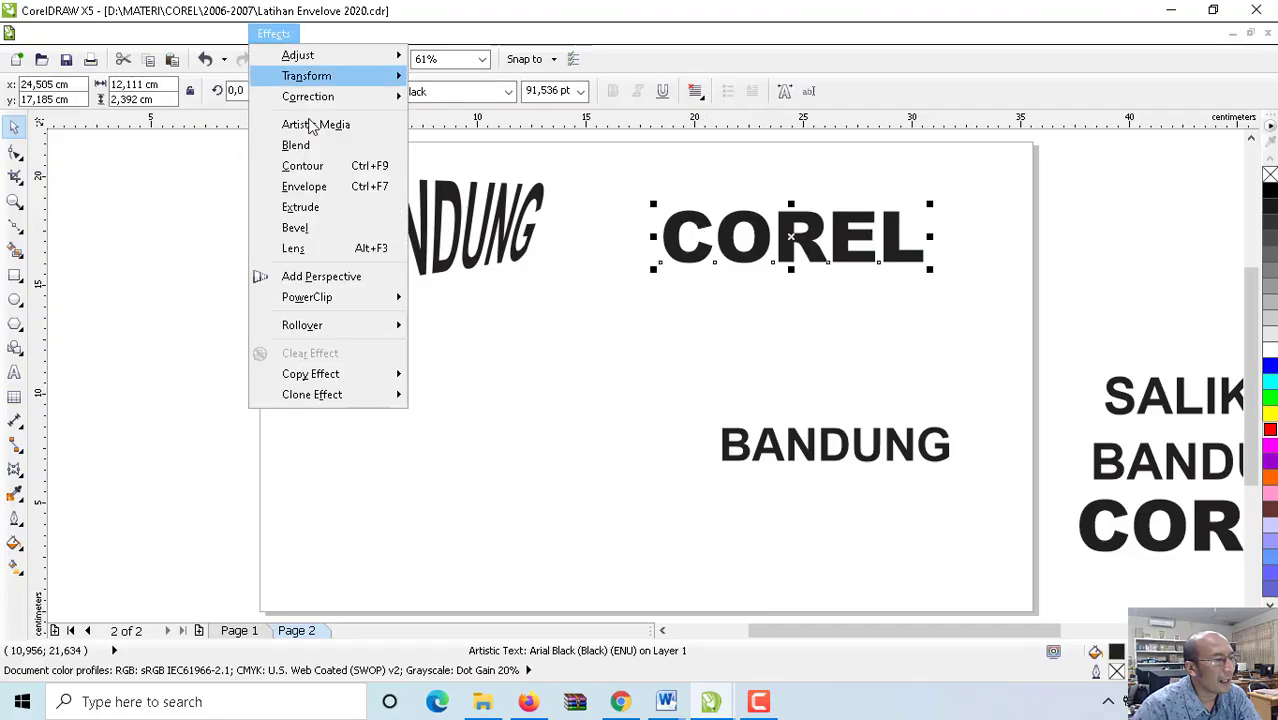
click(346, 278)
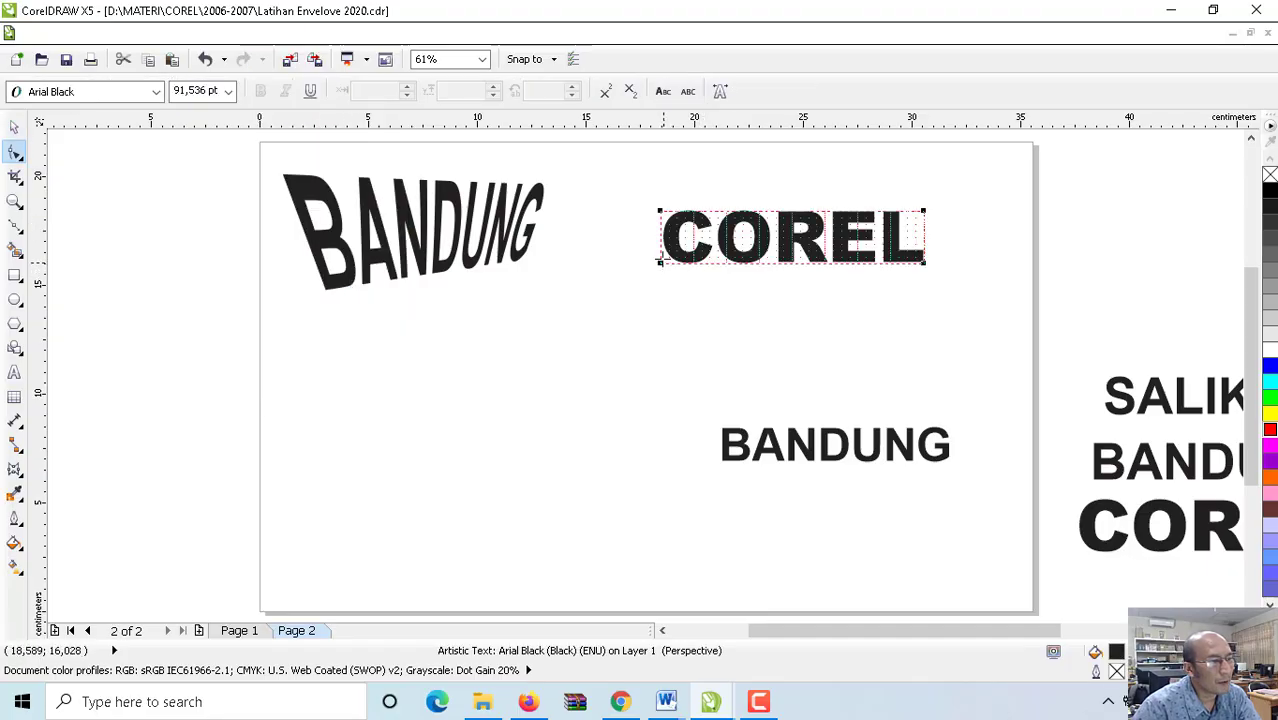
drag(660, 267, 662, 332)
click(18, 127)
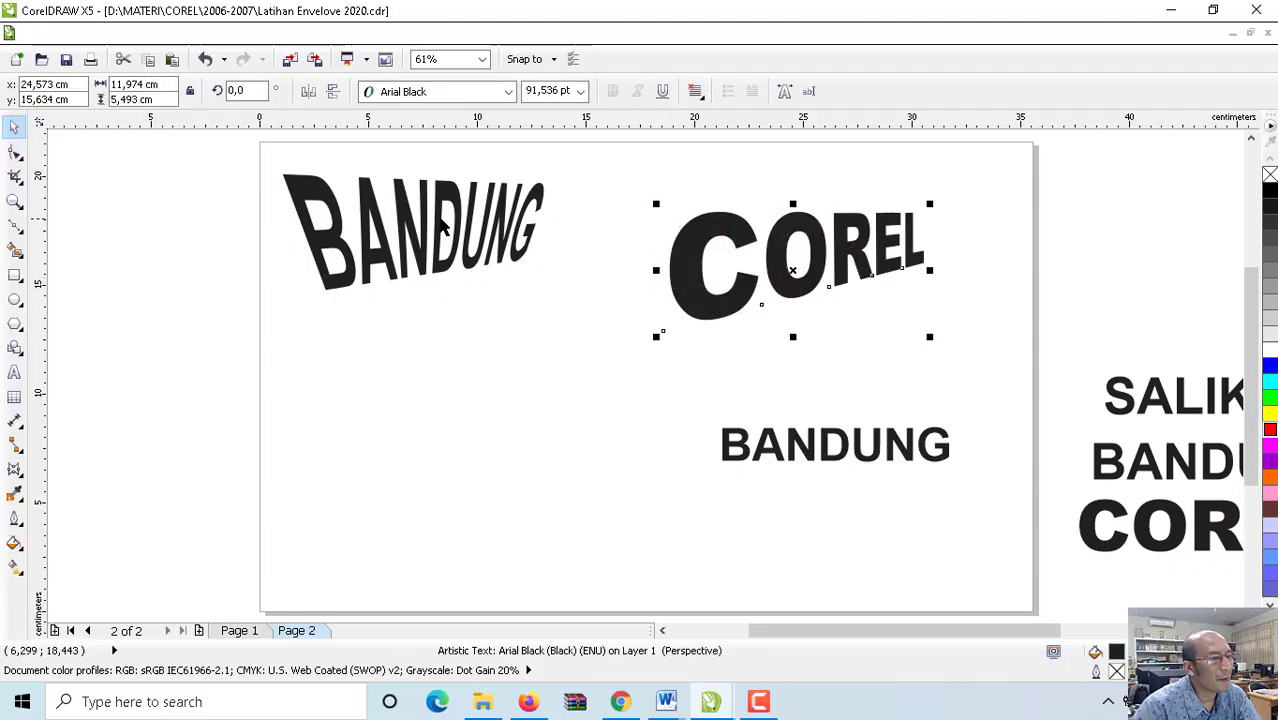
Step: Give the distorted BANDUNG text a yellow fill and a black outline
click(318, 190)
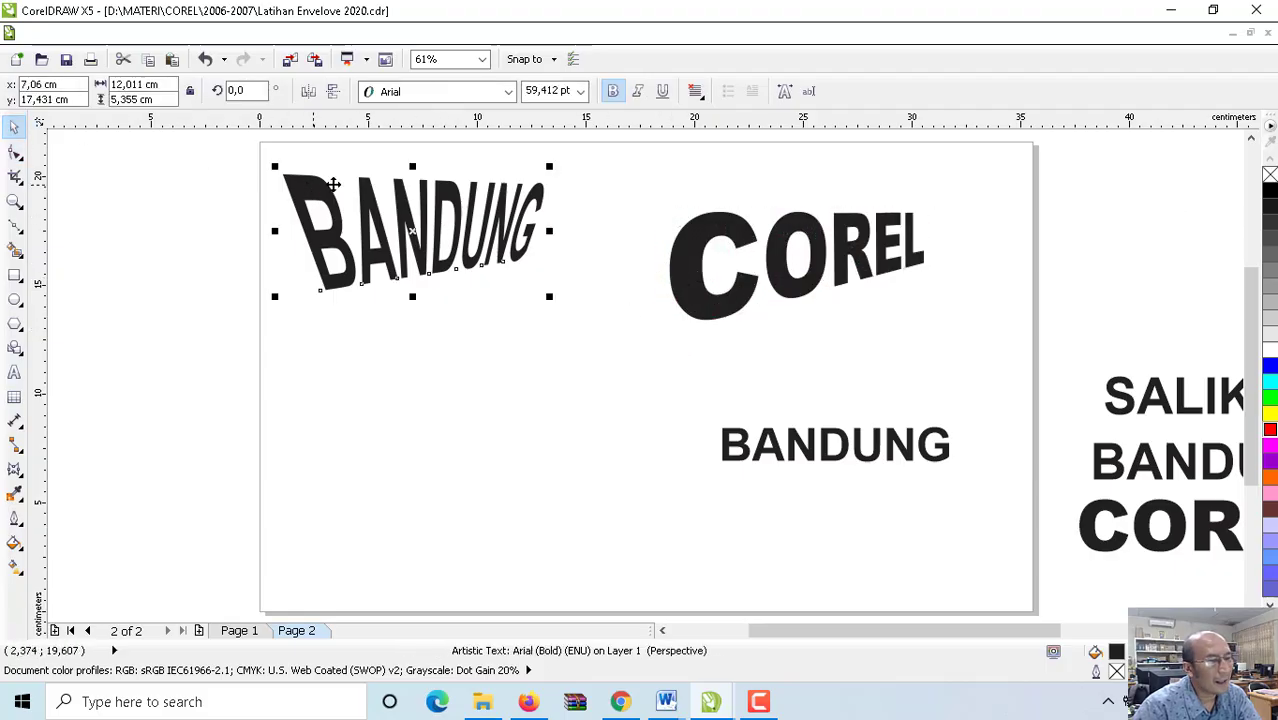
click(1269, 413)
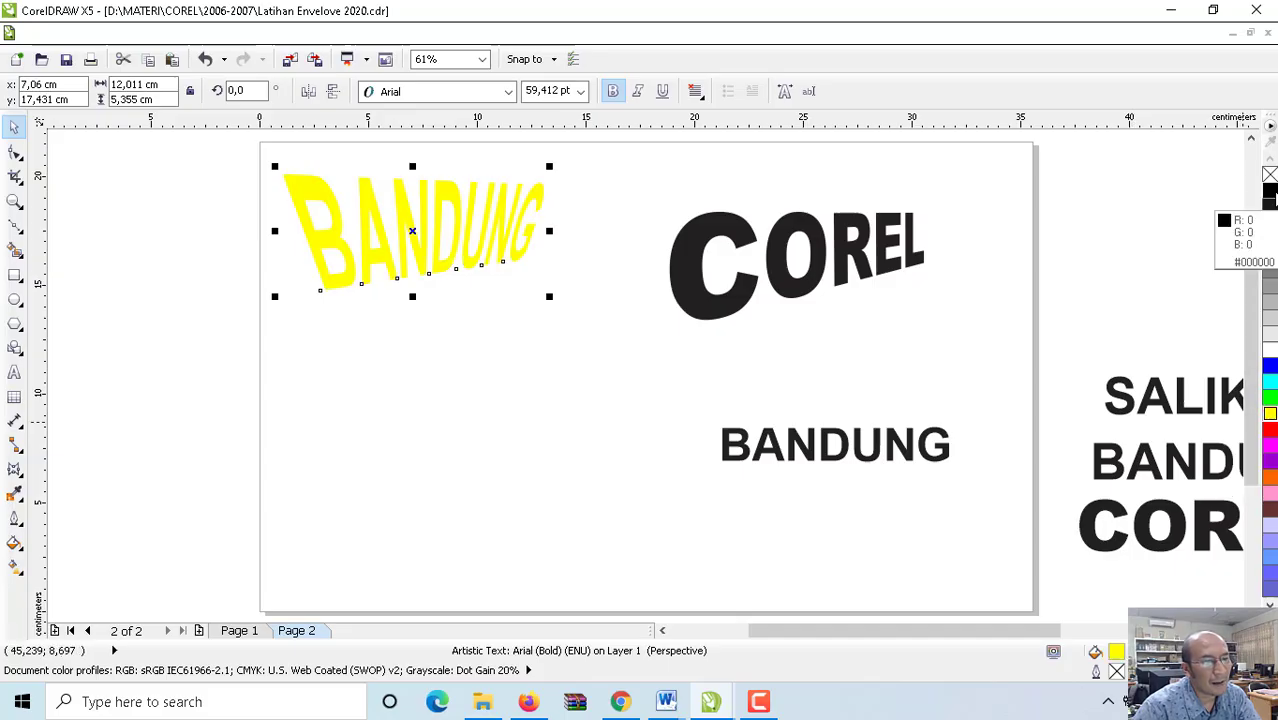
right_click(1271, 193)
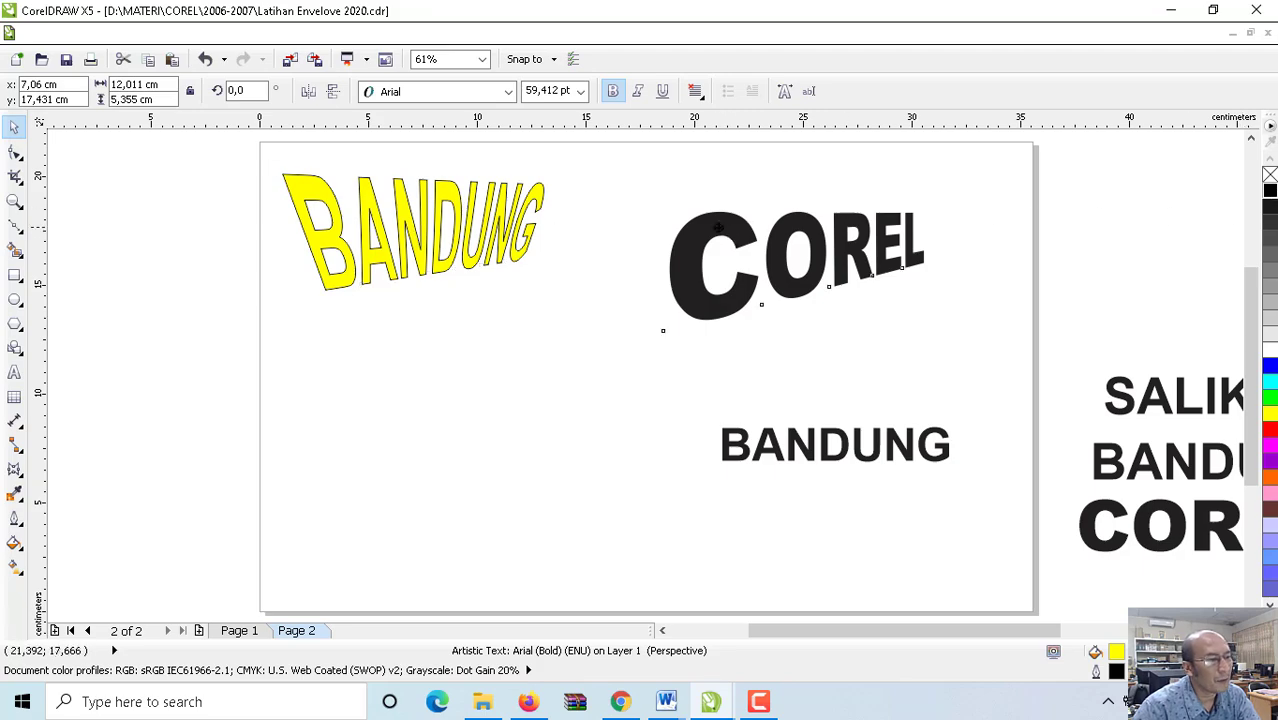
Step: Move the distorted COREL right beside the yellow BANDUNG and give it a red fill with a 2 mm black outline
drag(736, 231, 637, 183)
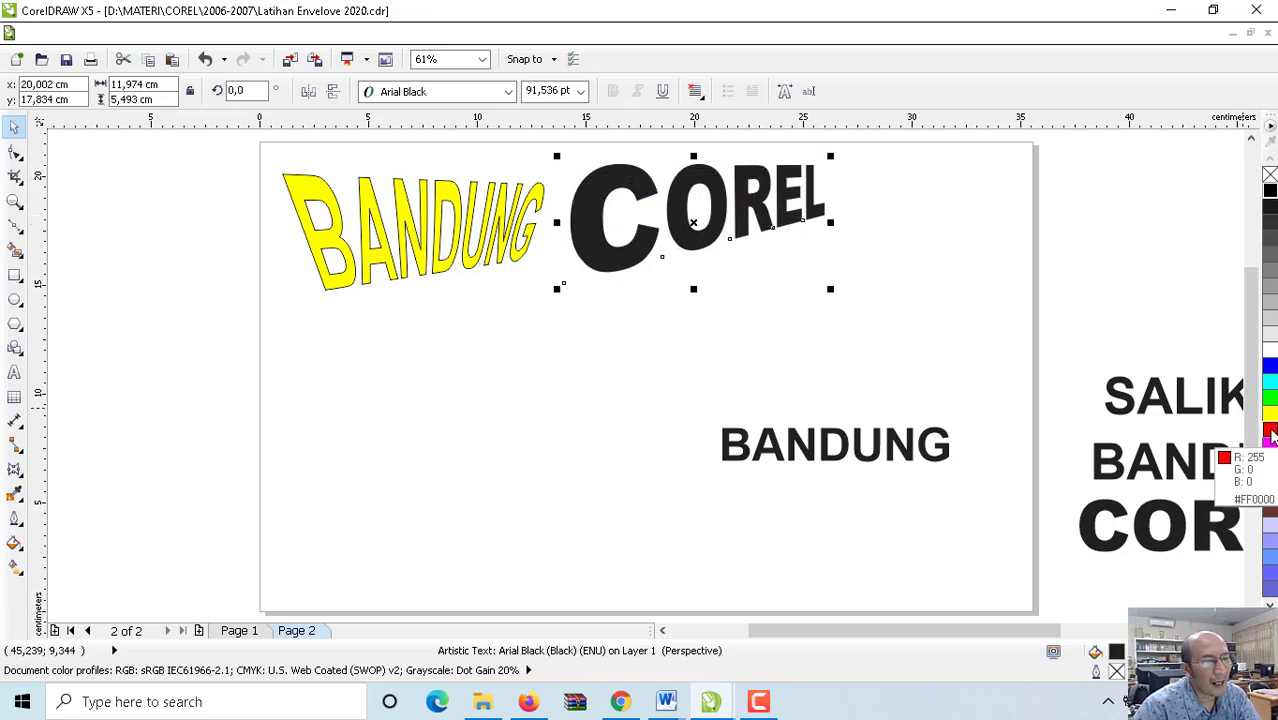
click(1270, 429)
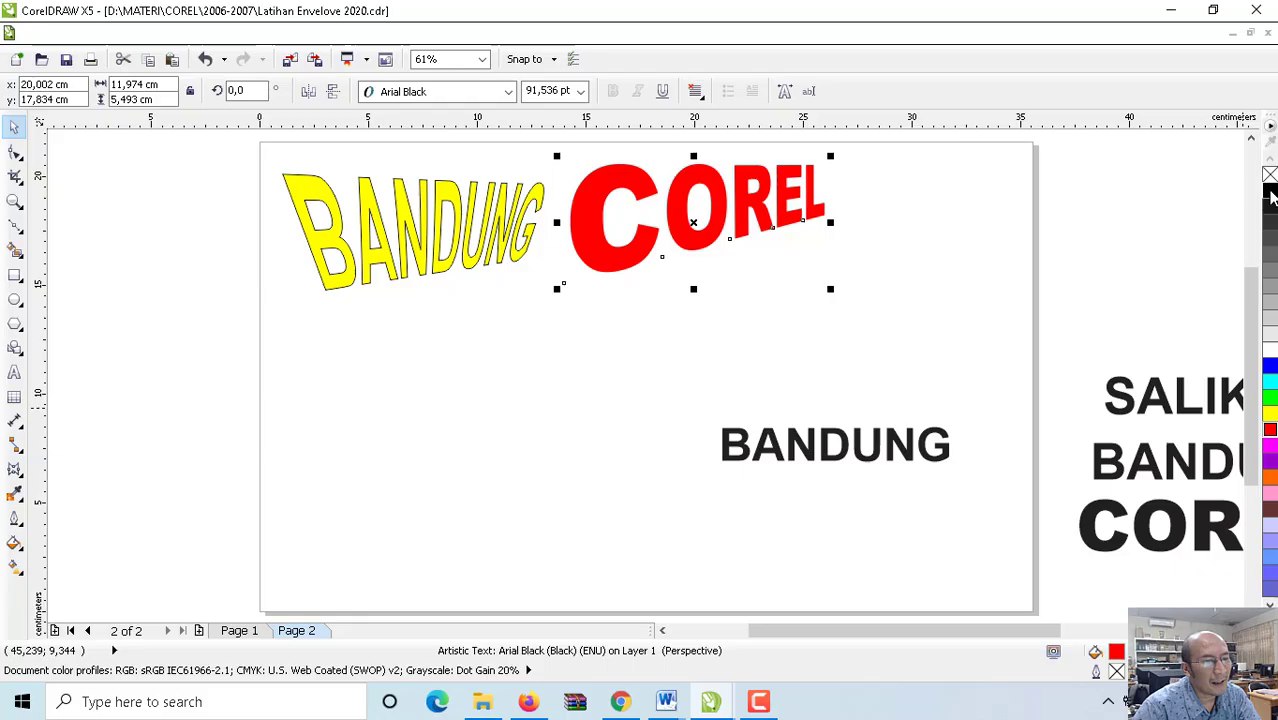
right_click(1270, 191)
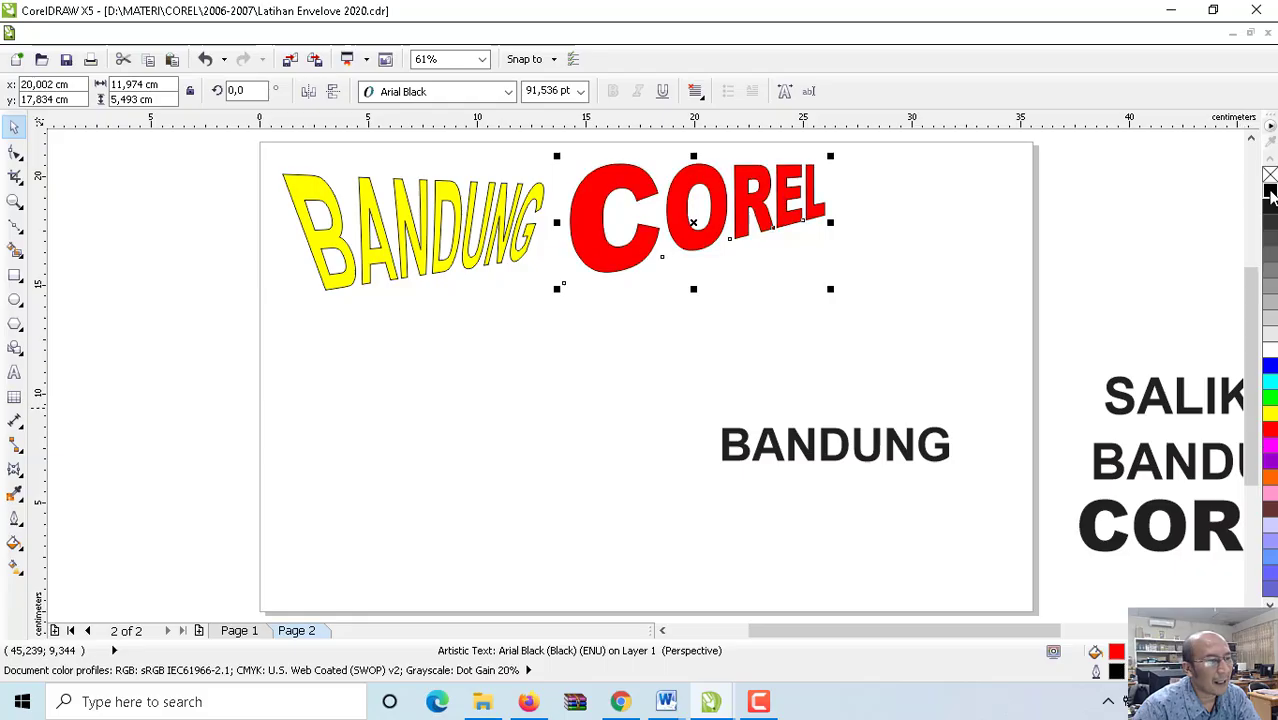
click(14, 520)
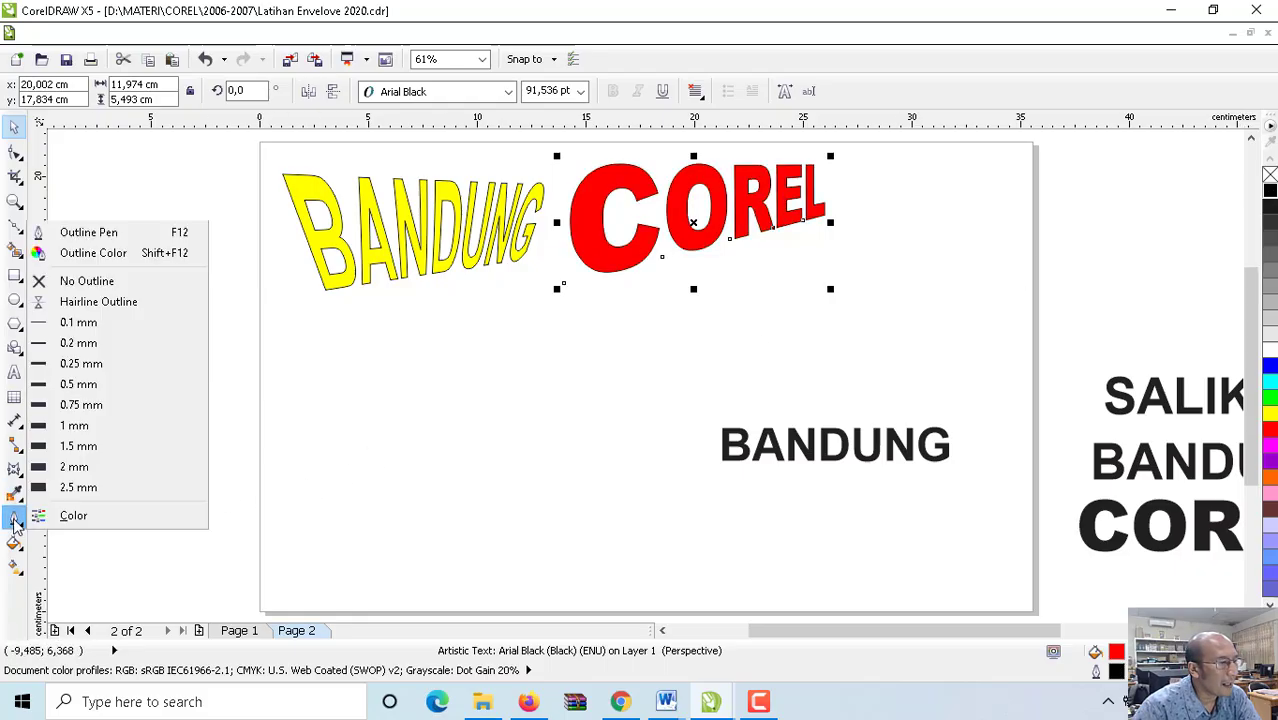
click(67, 426)
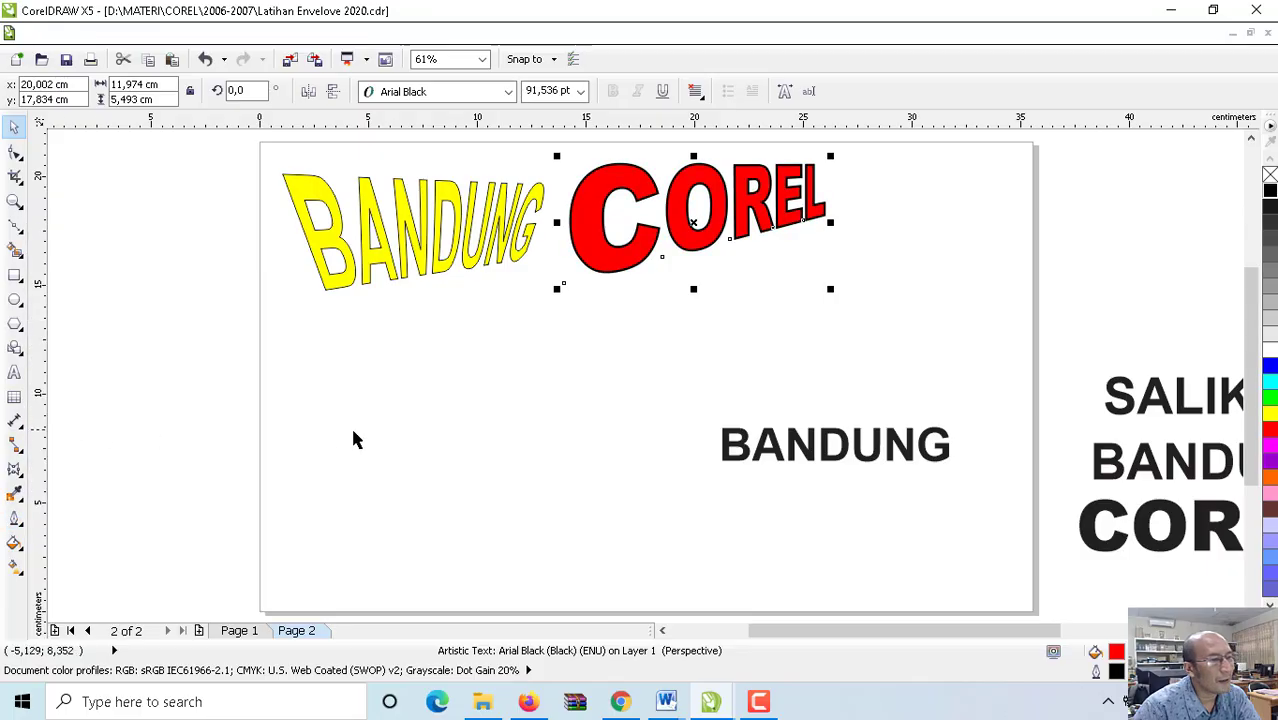
click(14, 520)
click(58, 469)
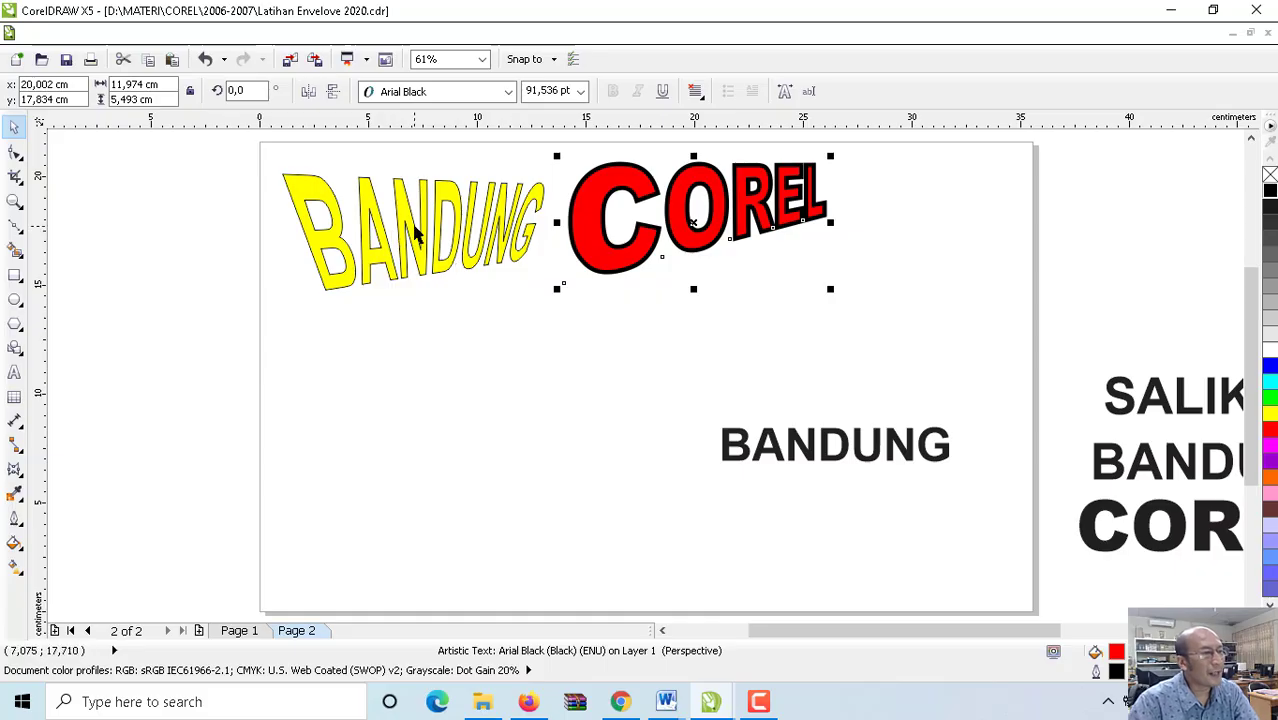
Step: Check page 1's BANDUNG and SALIKUR perspective samples, and on page 2 shrink both distorted words to about 15.8 cm wide at the upper-left corner
click(408, 222)
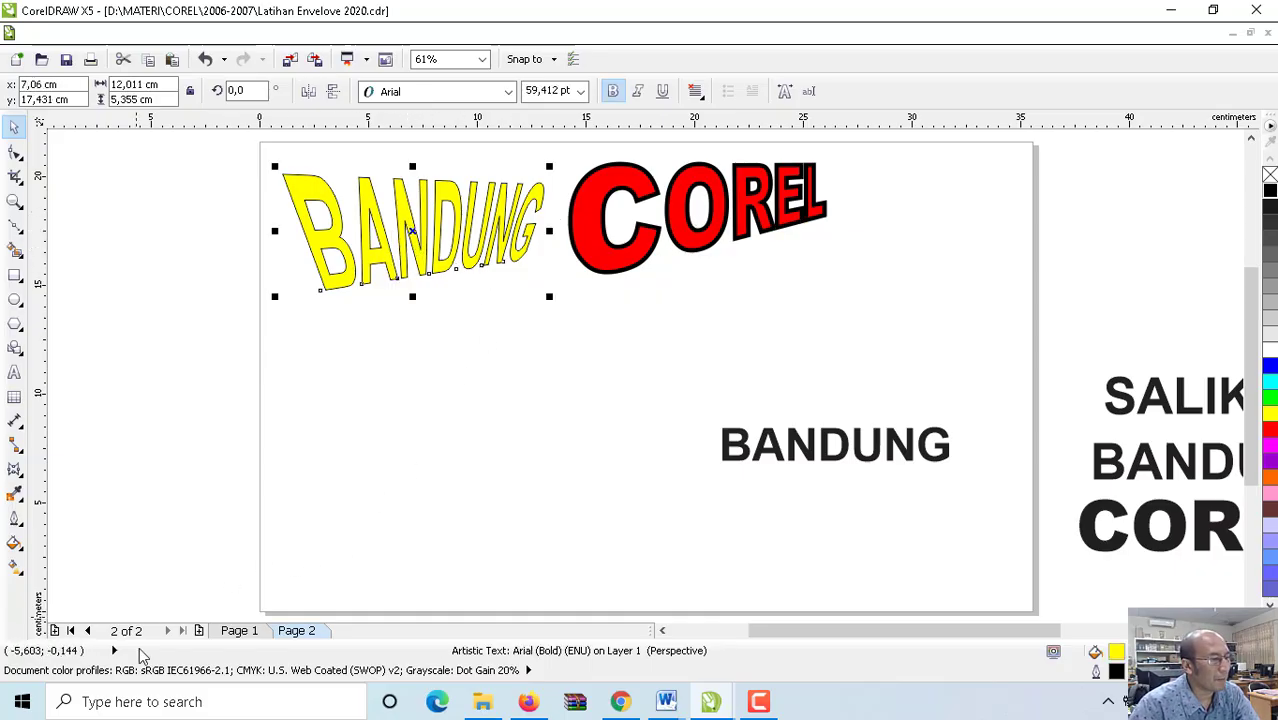
click(236, 630)
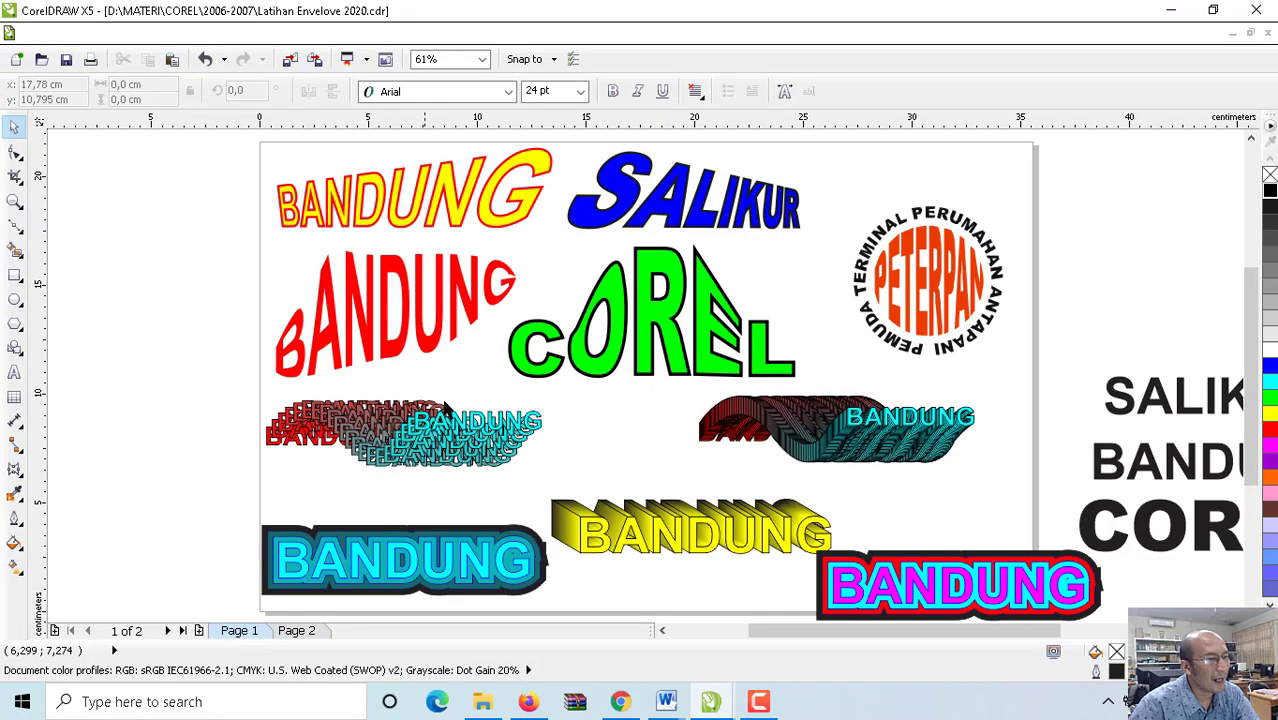
click(440, 220)
click(634, 228)
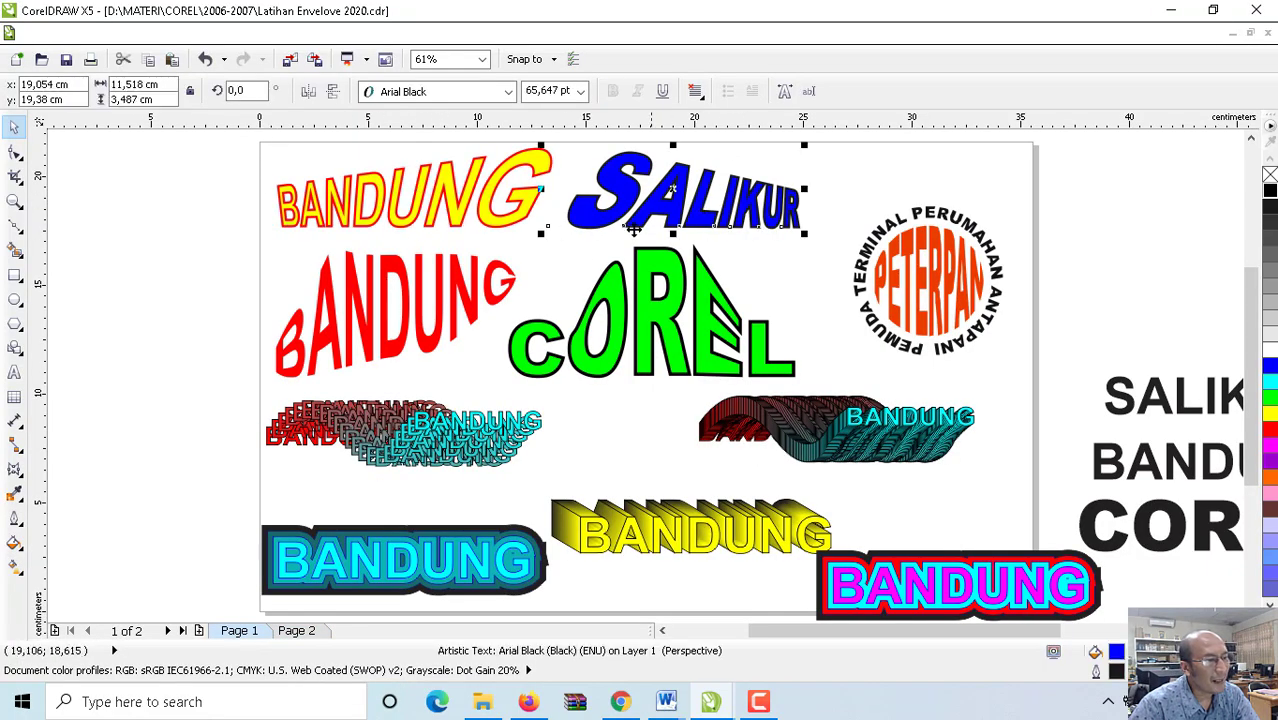
click(296, 631)
click(480, 212)
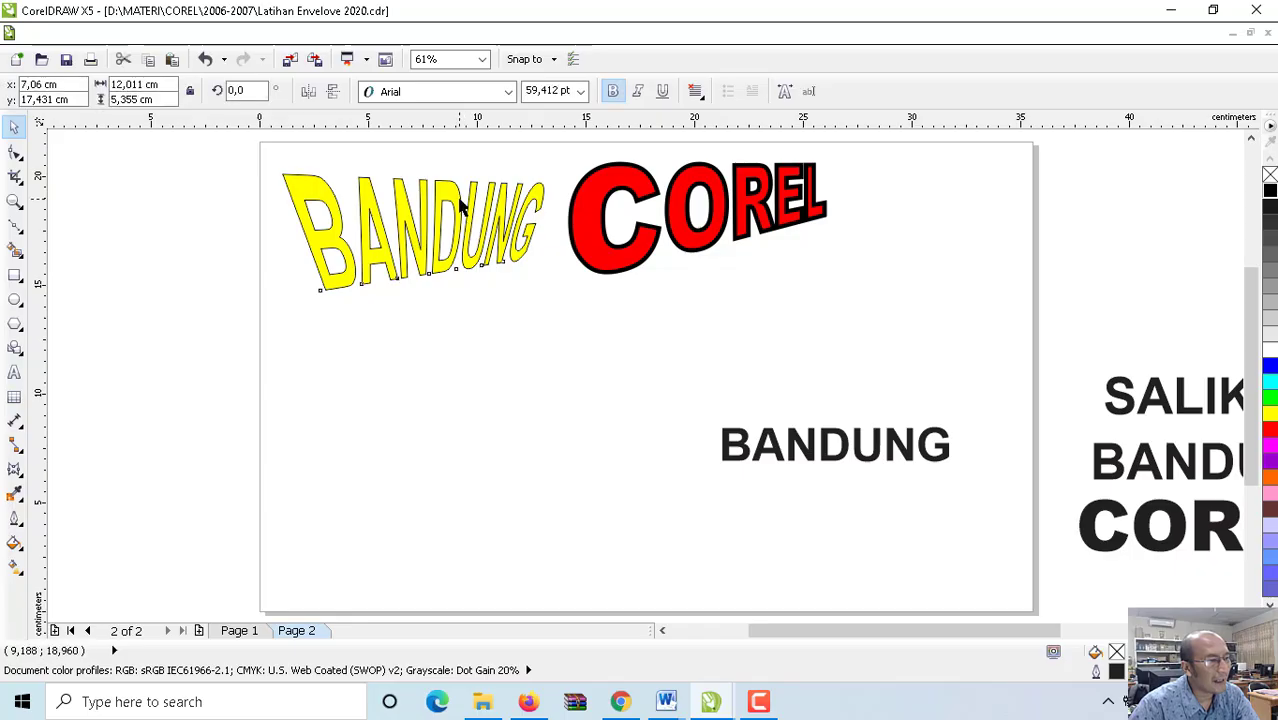
drag(197, 152, 927, 349)
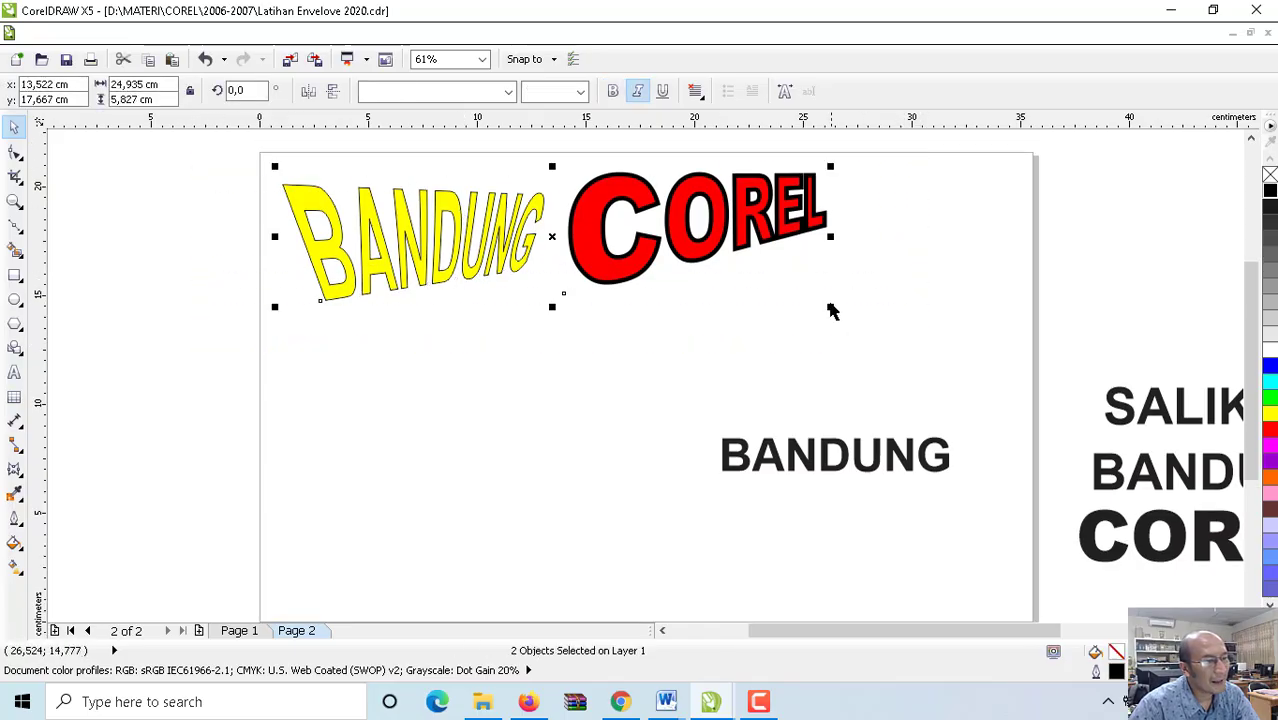
drag(828, 307, 705, 257)
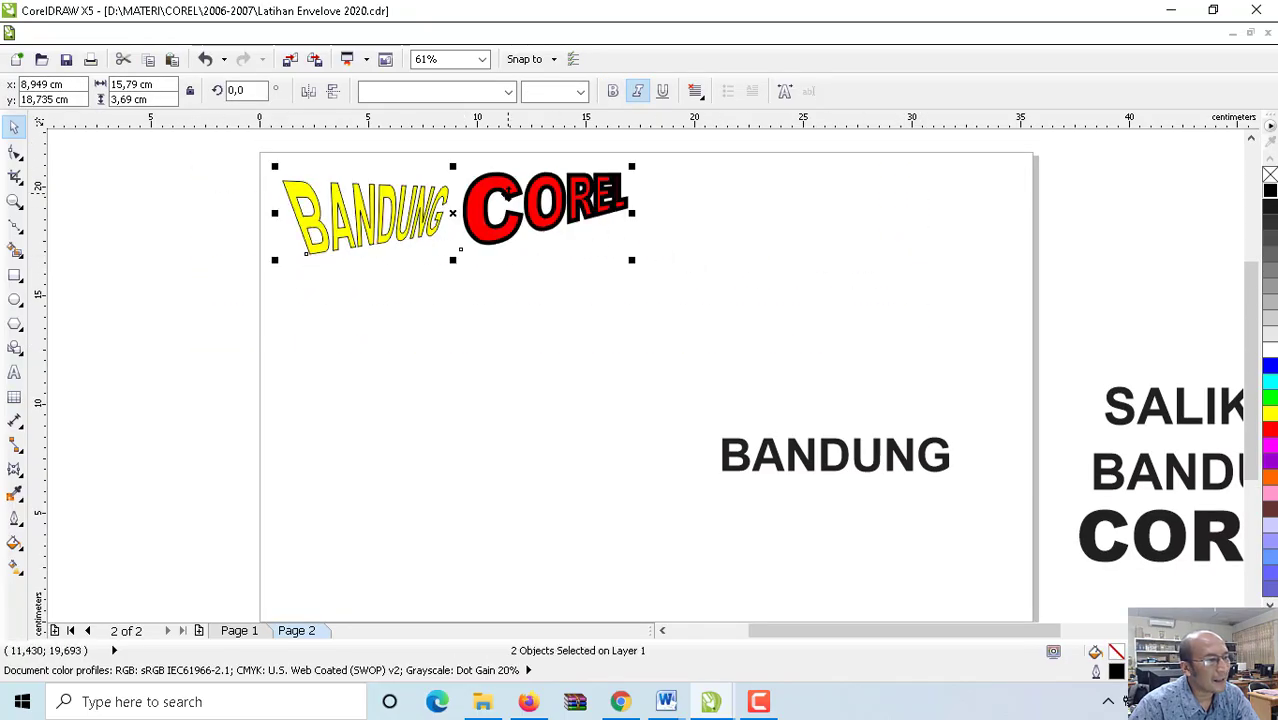
drag(508, 193, 465, 179)
click(583, 485)
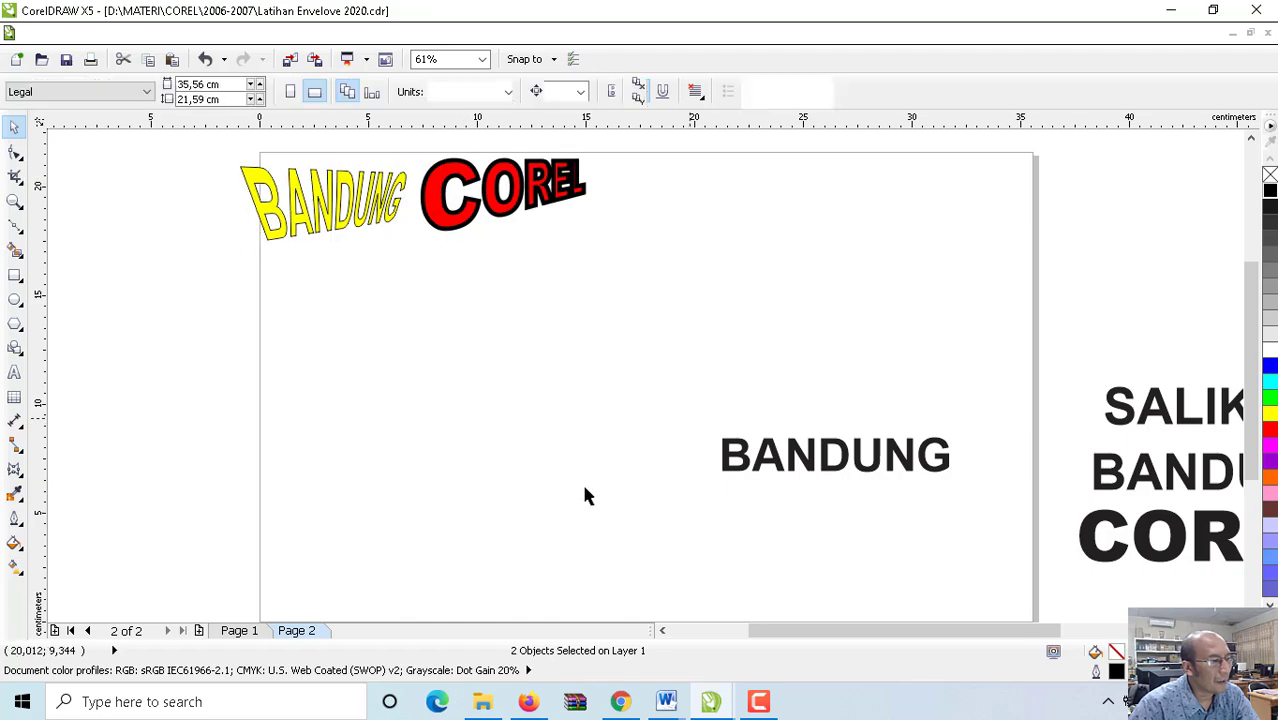
Step: Check the red BANDUNG and green COREL envelope samples on page 1, and on page 2 move the plain BANDUNG text below the distorted words
click(240, 631)
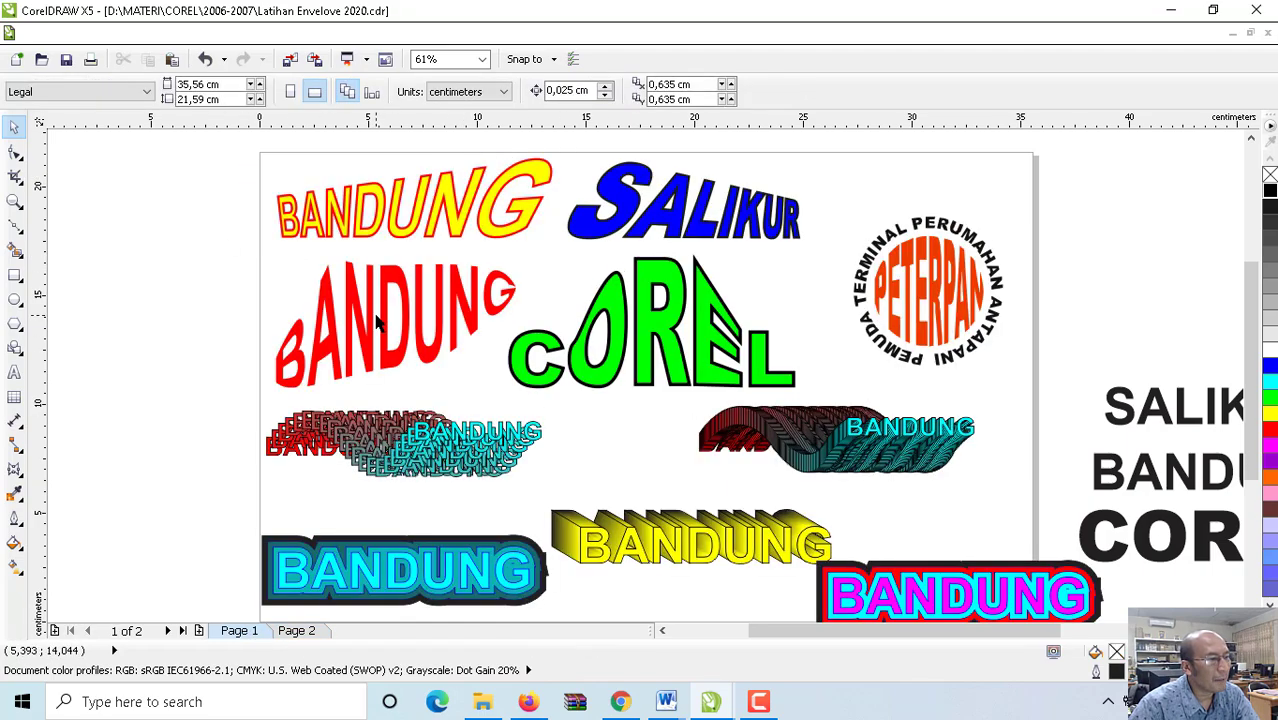
click(393, 285)
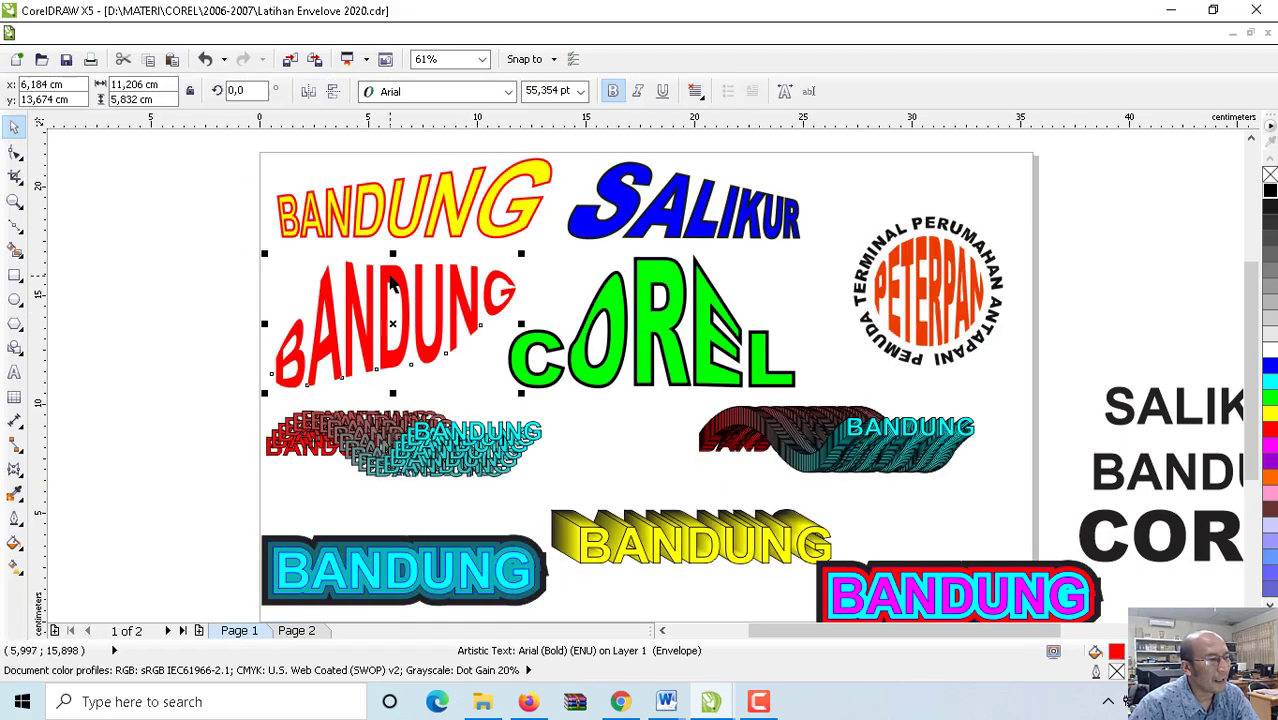
click(657, 294)
click(308, 630)
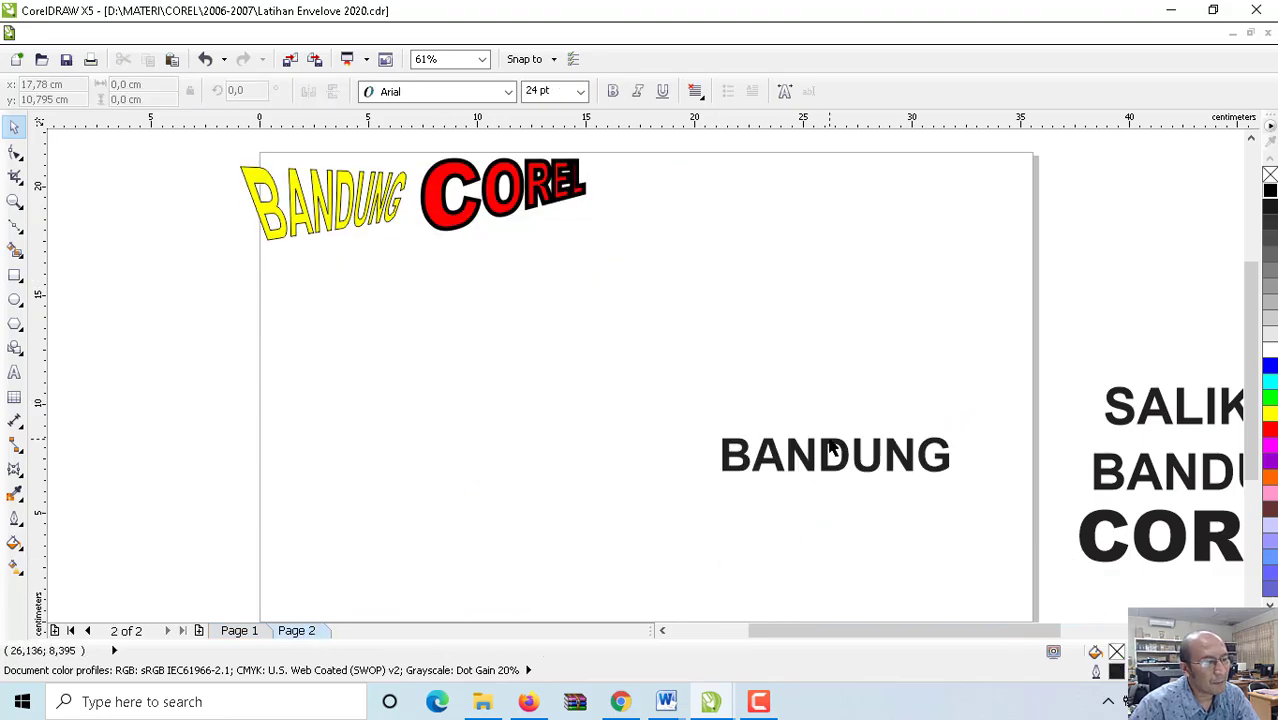
drag(830, 448, 433, 345)
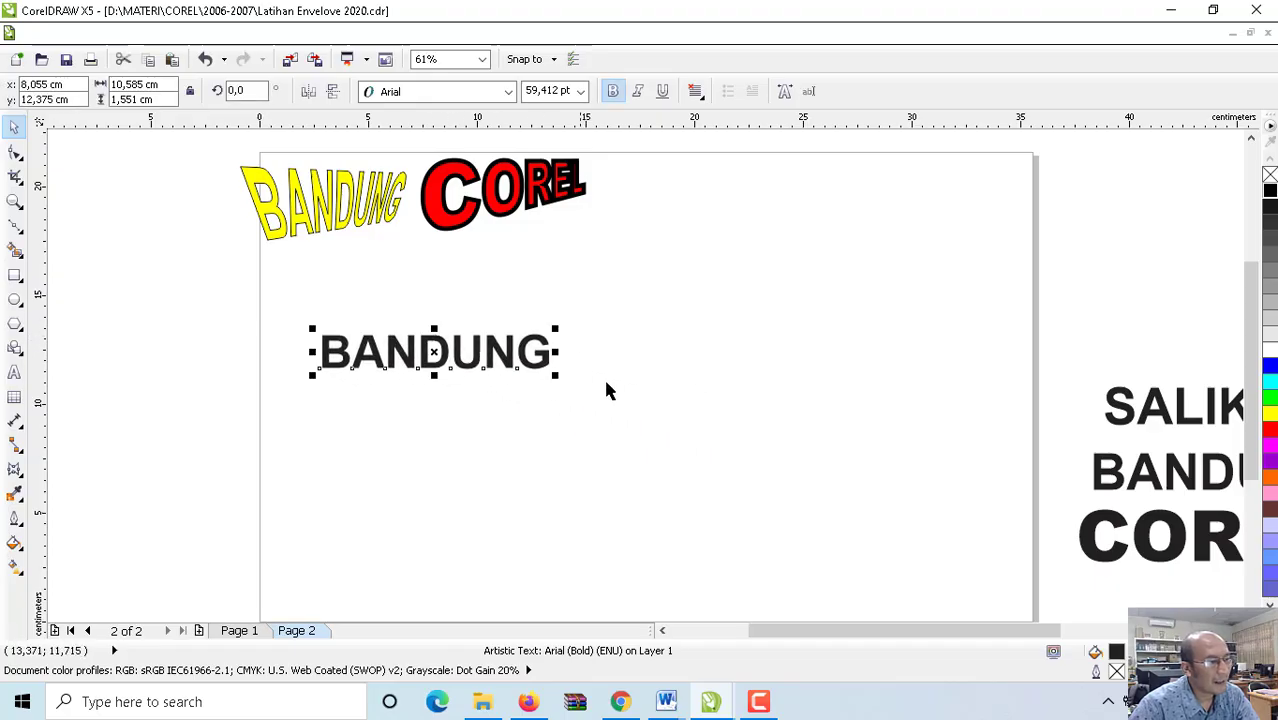
click(605, 390)
click(436, 335)
drag(436, 351, 428, 310)
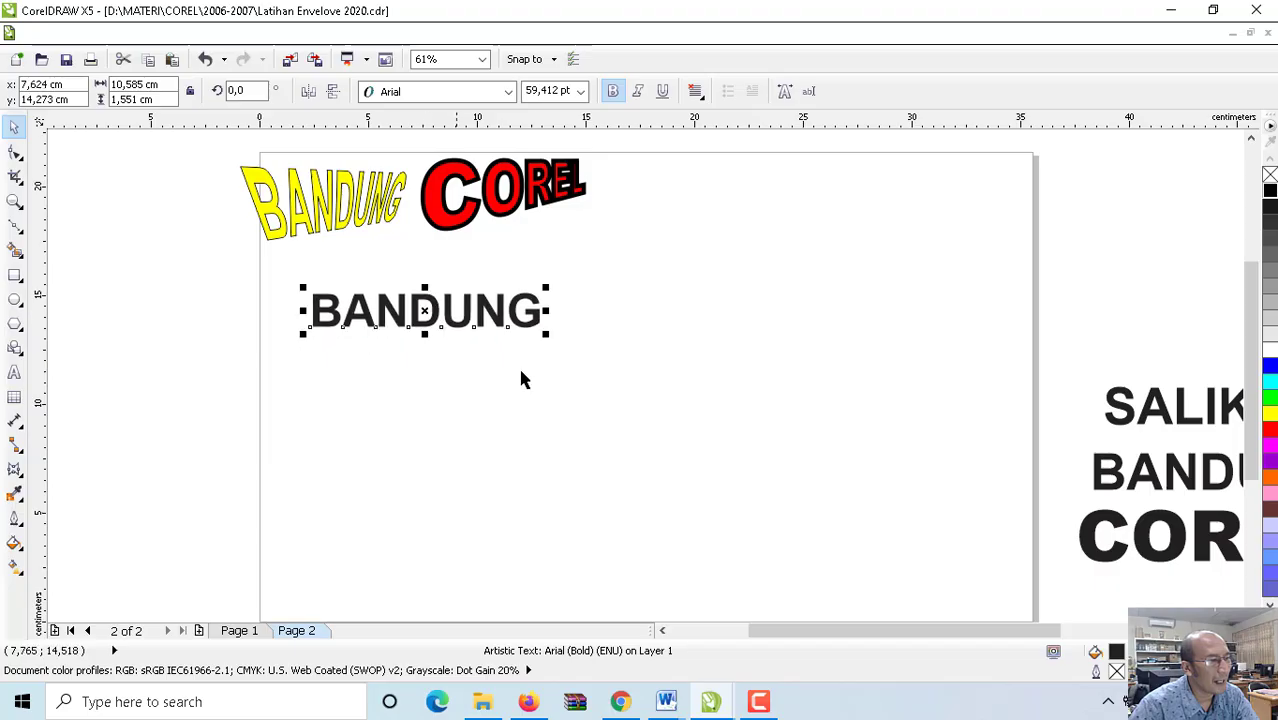
click(402, 380)
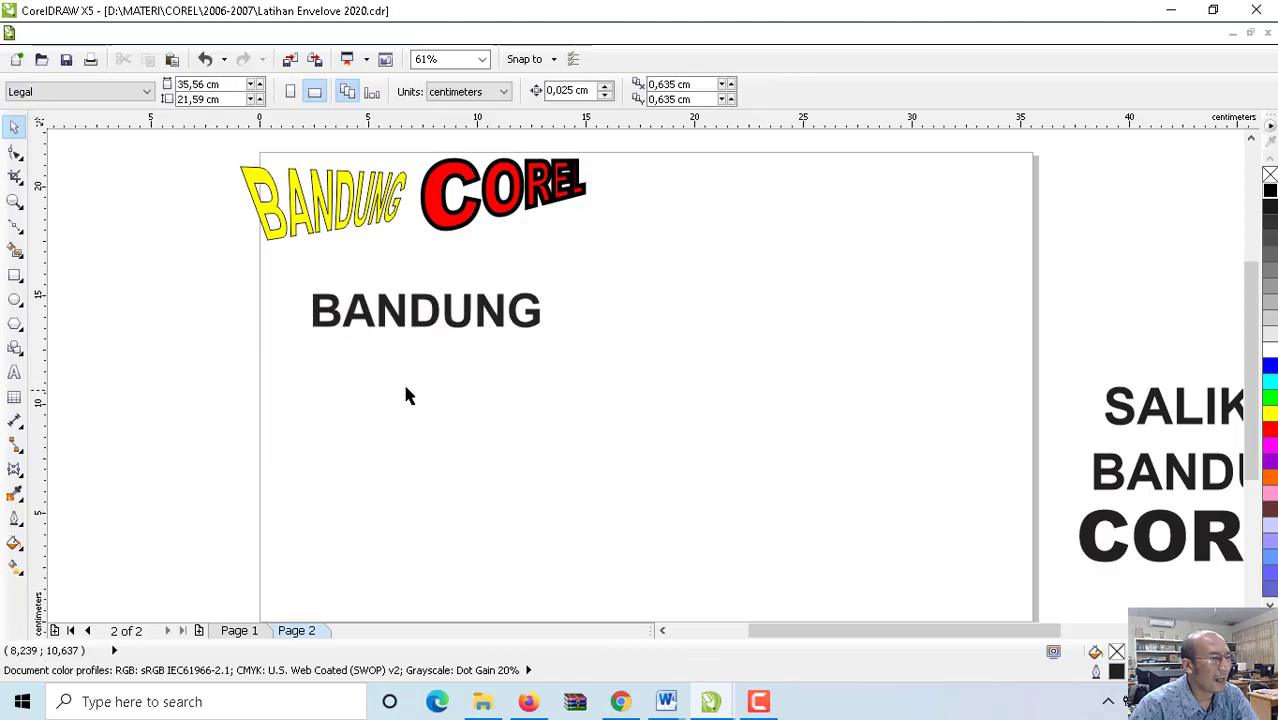
Step: Draw a circle about 6.1 cm in diameter below the plain BANDUNG text
click(14, 299)
mouse_move(333, 360)
mouse_down()
mouse_move(399, 408)
mouse_move(466, 494)
mouse_up()
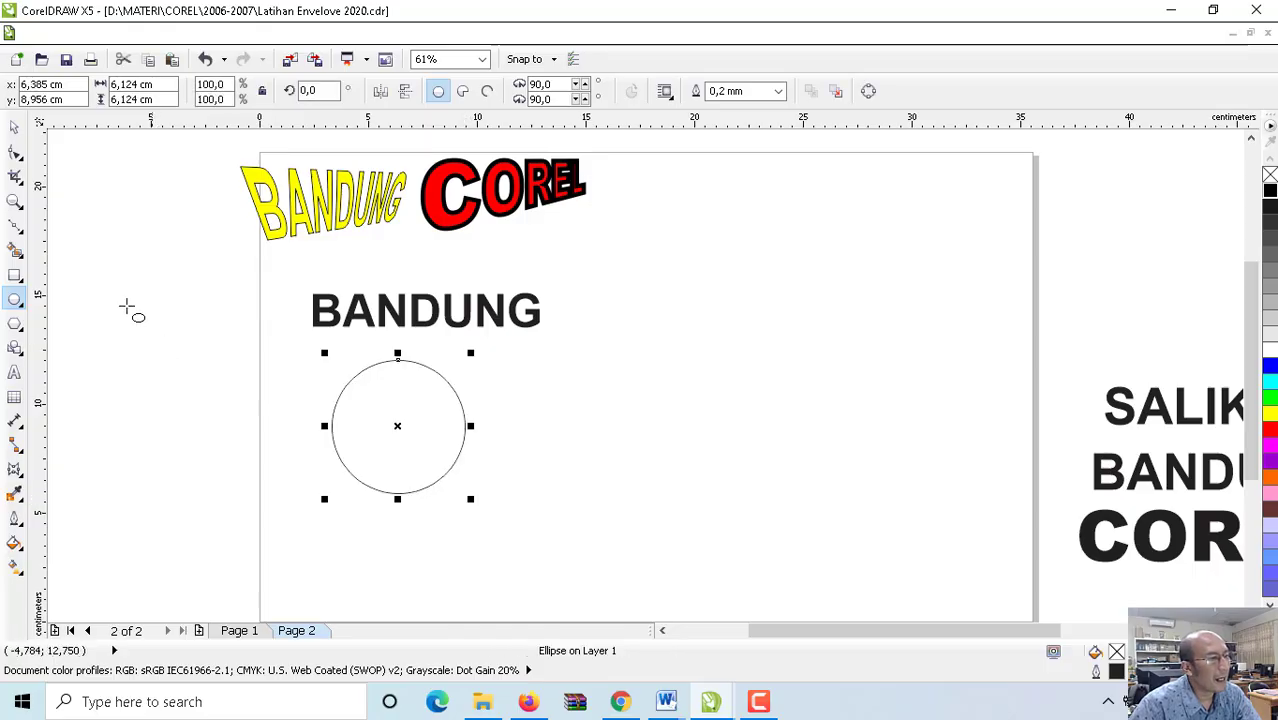
click(12, 130)
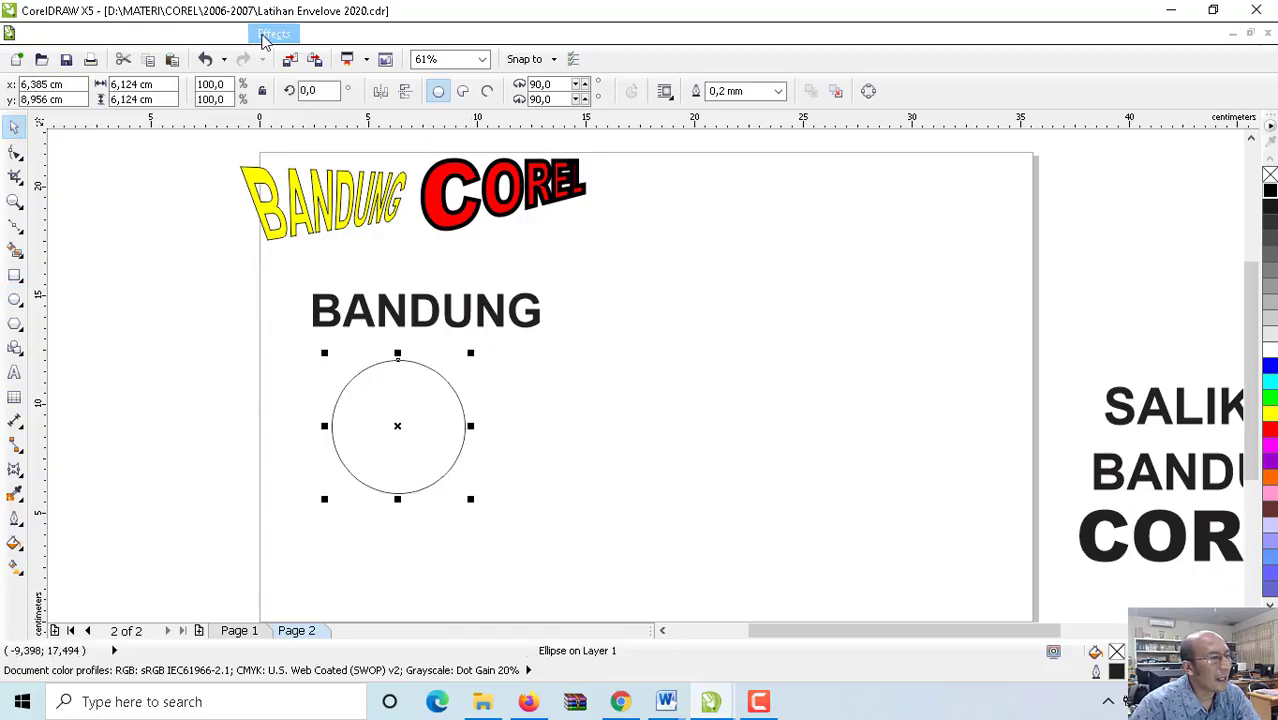
Step: Open the Envelope settings and select the plain BANDUNG text
click(272, 36)
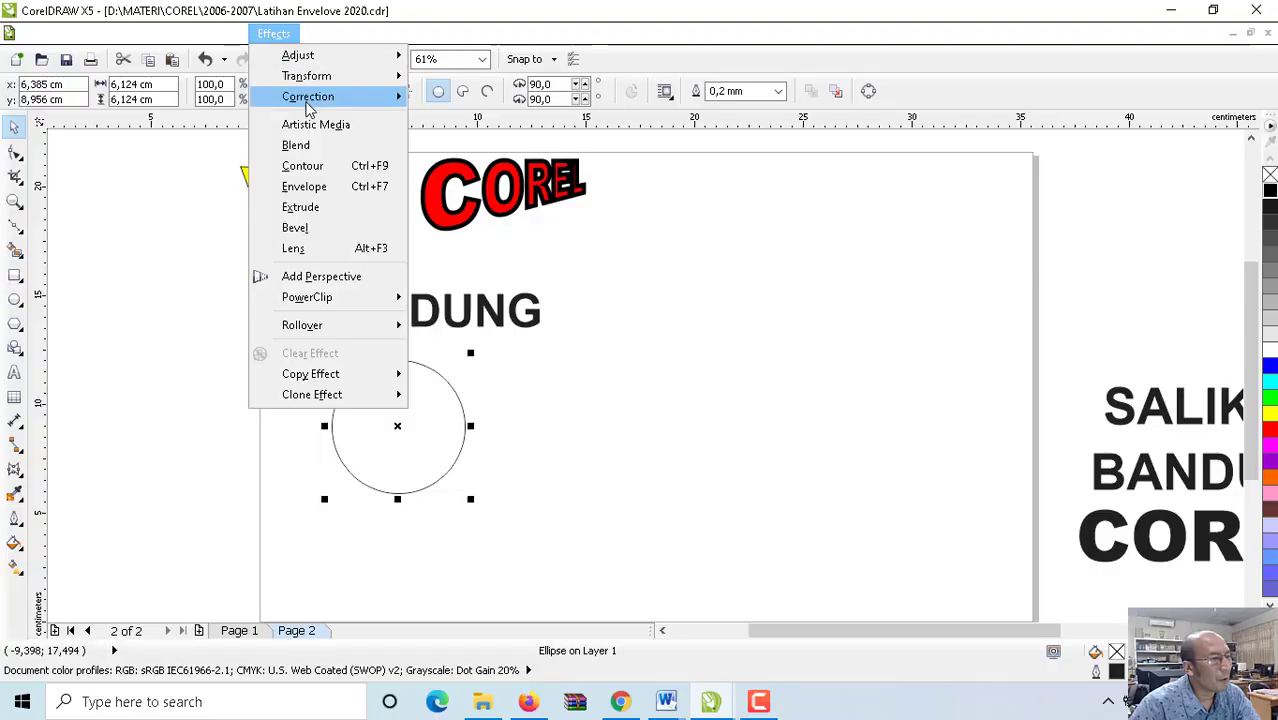
click(329, 190)
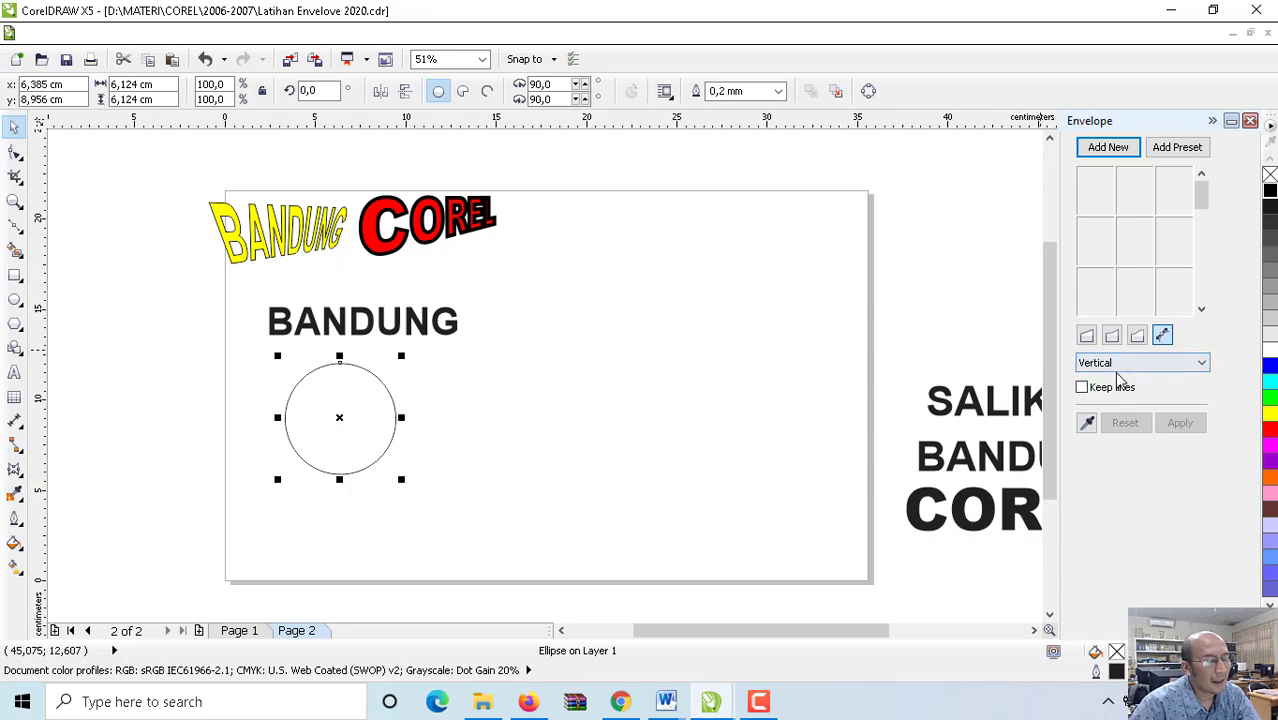
click(520, 303)
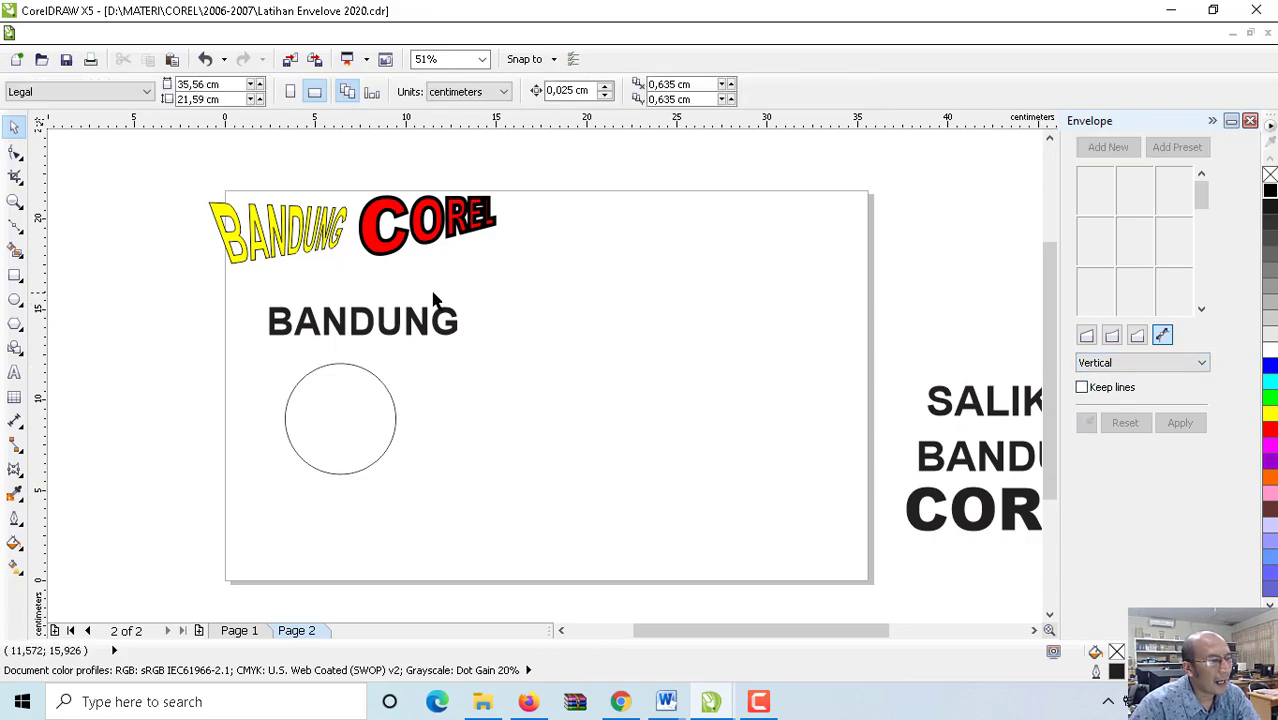
click(368, 320)
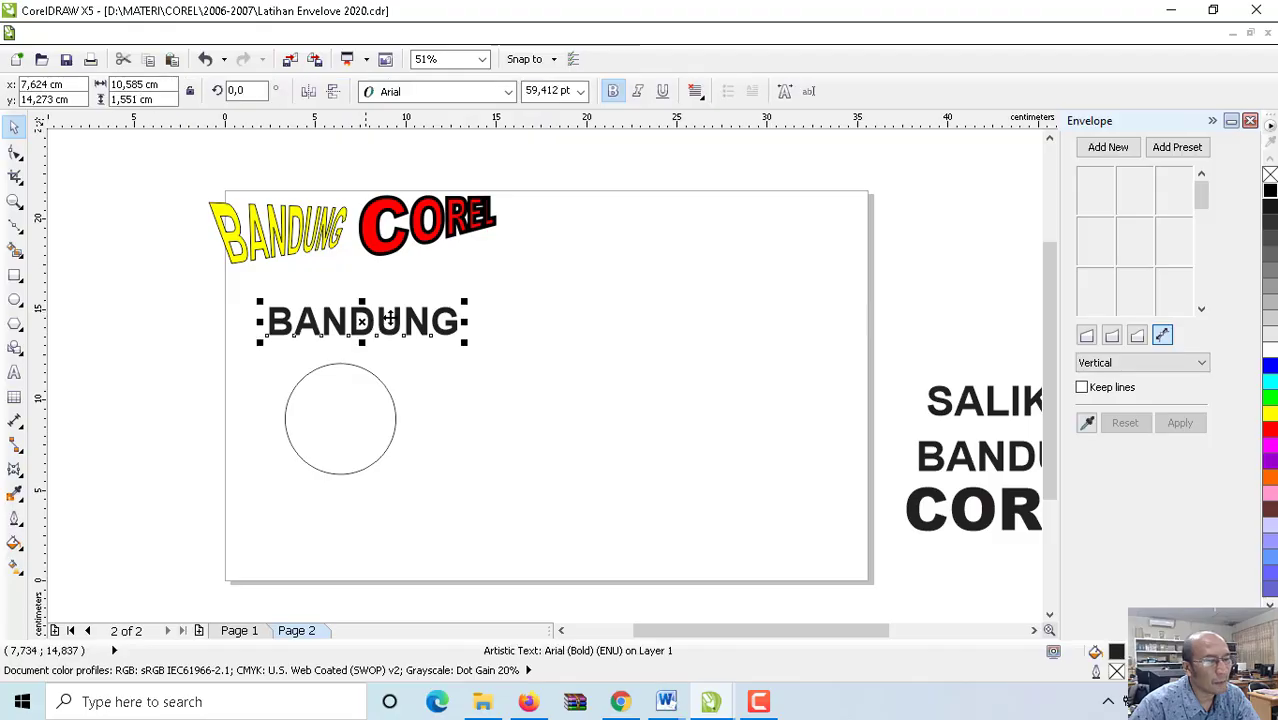
Step: Try to create an envelope for the plain BANDUNG text from another object
click(1087, 423)
click(1087, 423)
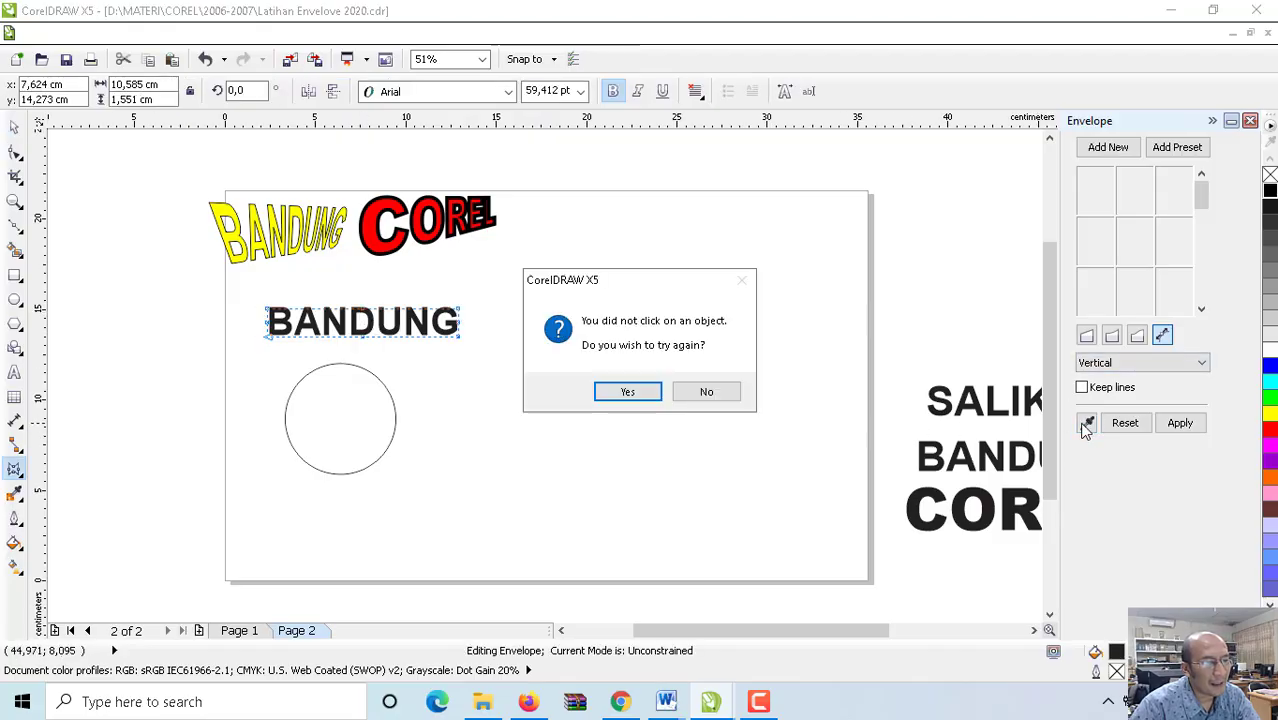
click(745, 396)
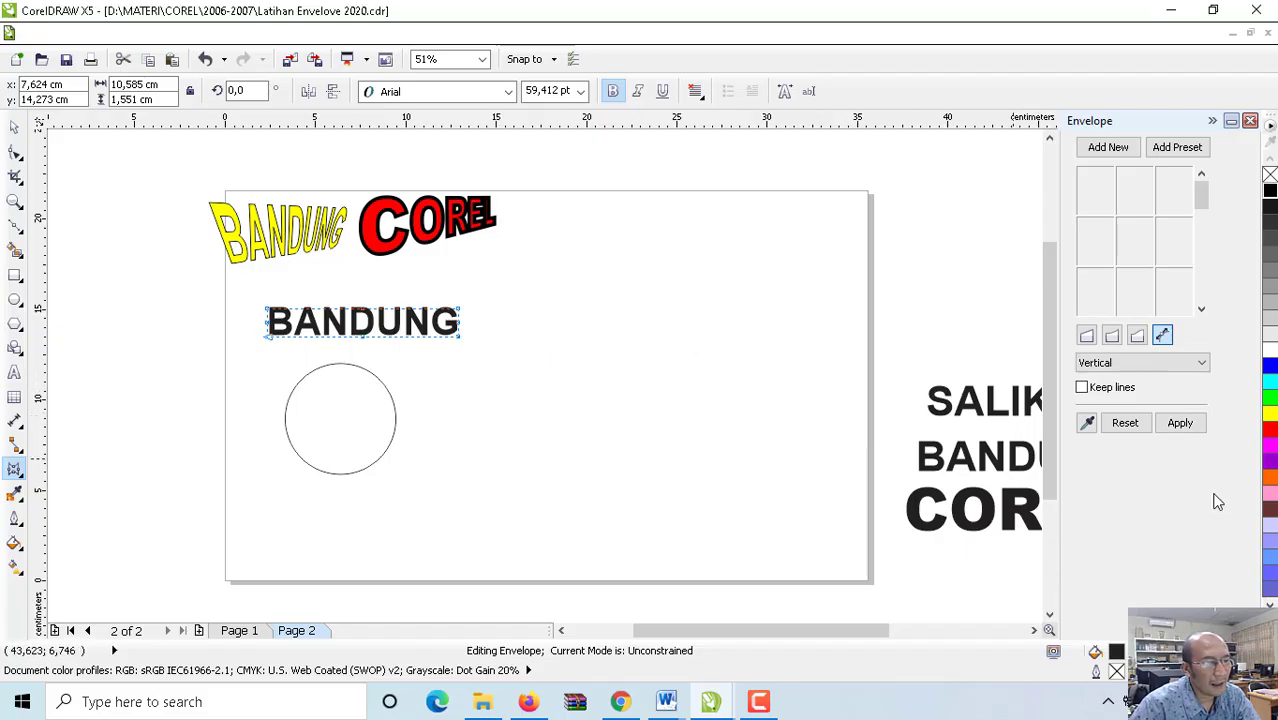
click(1188, 429)
click(1087, 423)
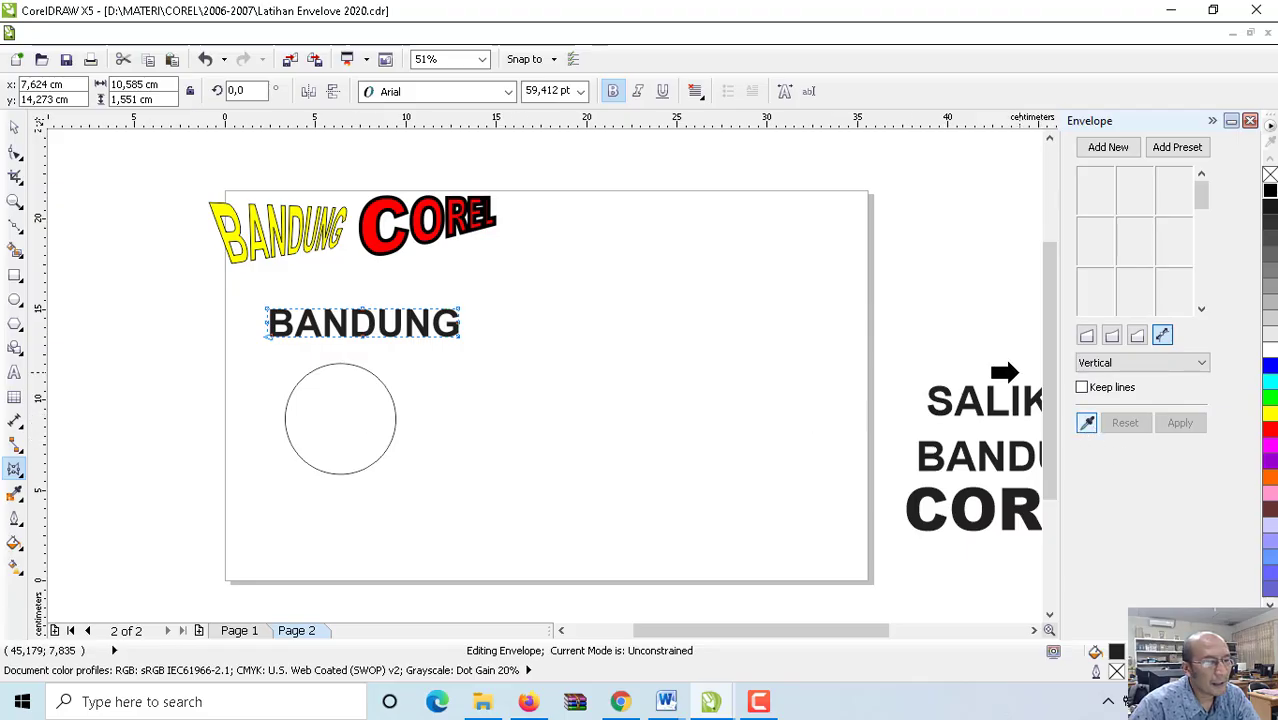
click(940, 408)
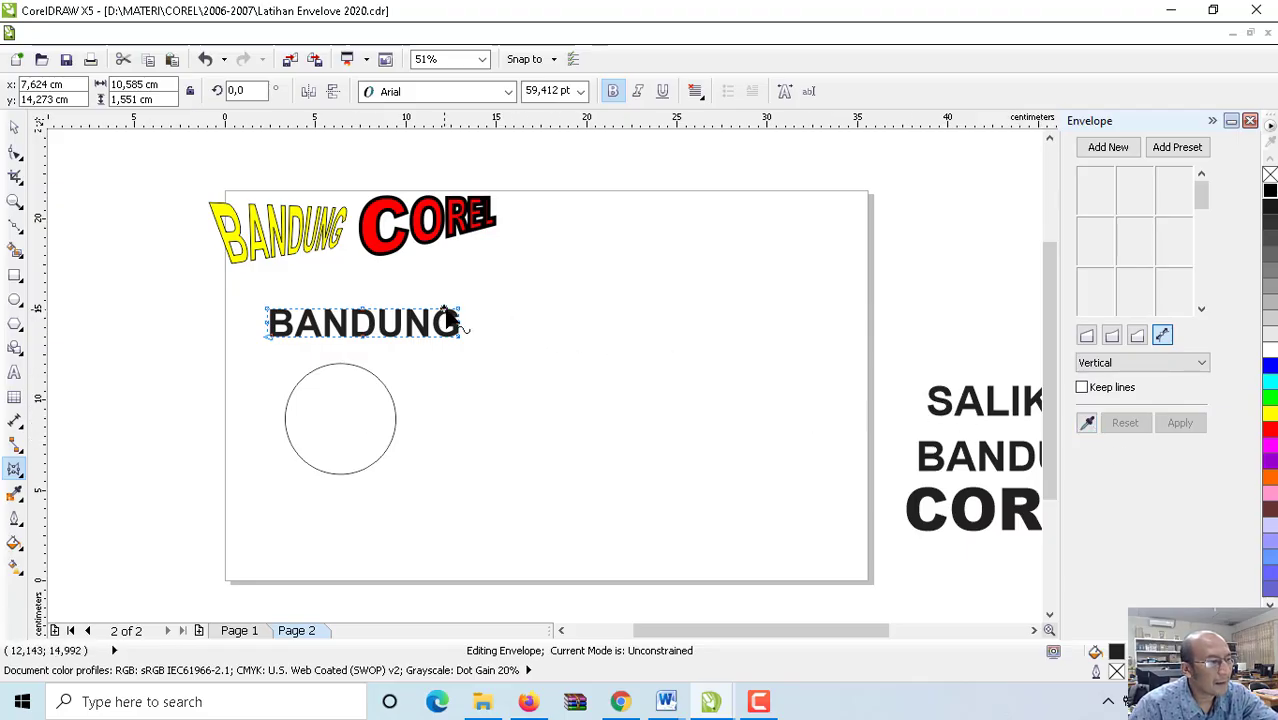
click(14, 127)
click(578, 311)
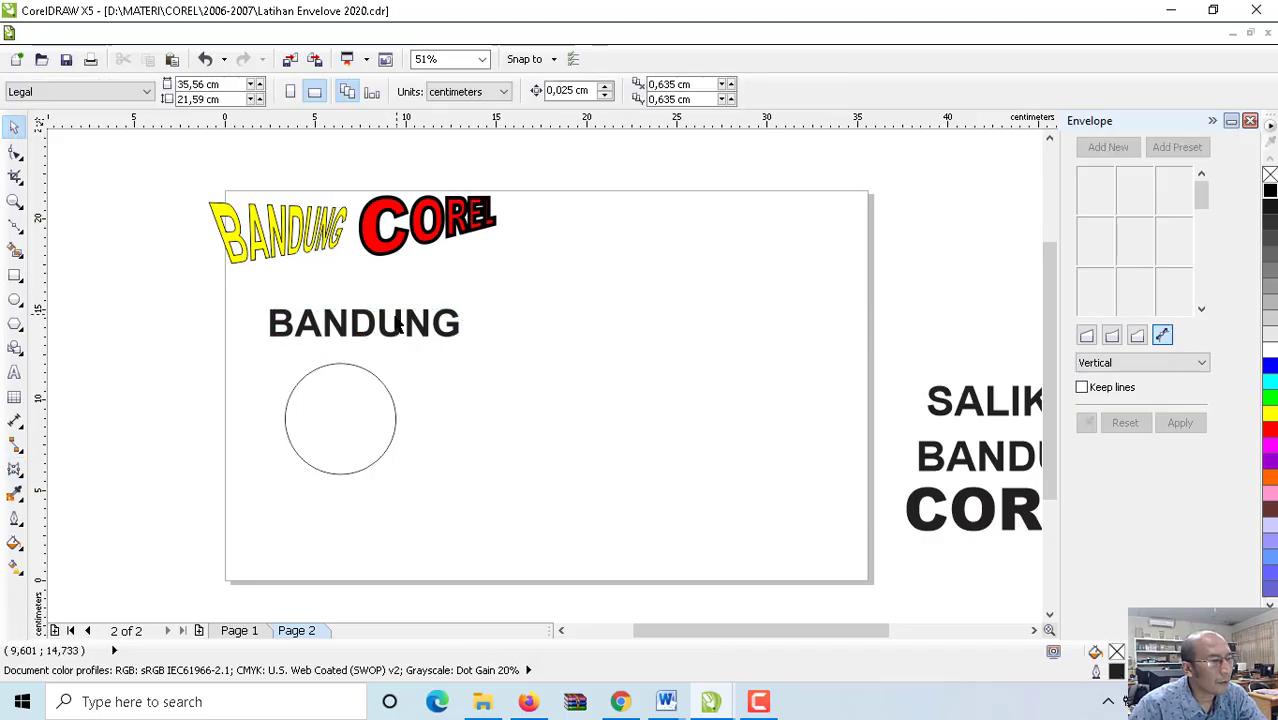
Step: Create the plain BANDUNG text's envelope from the circle below it and apply it with Vertical mapping
click(380, 325)
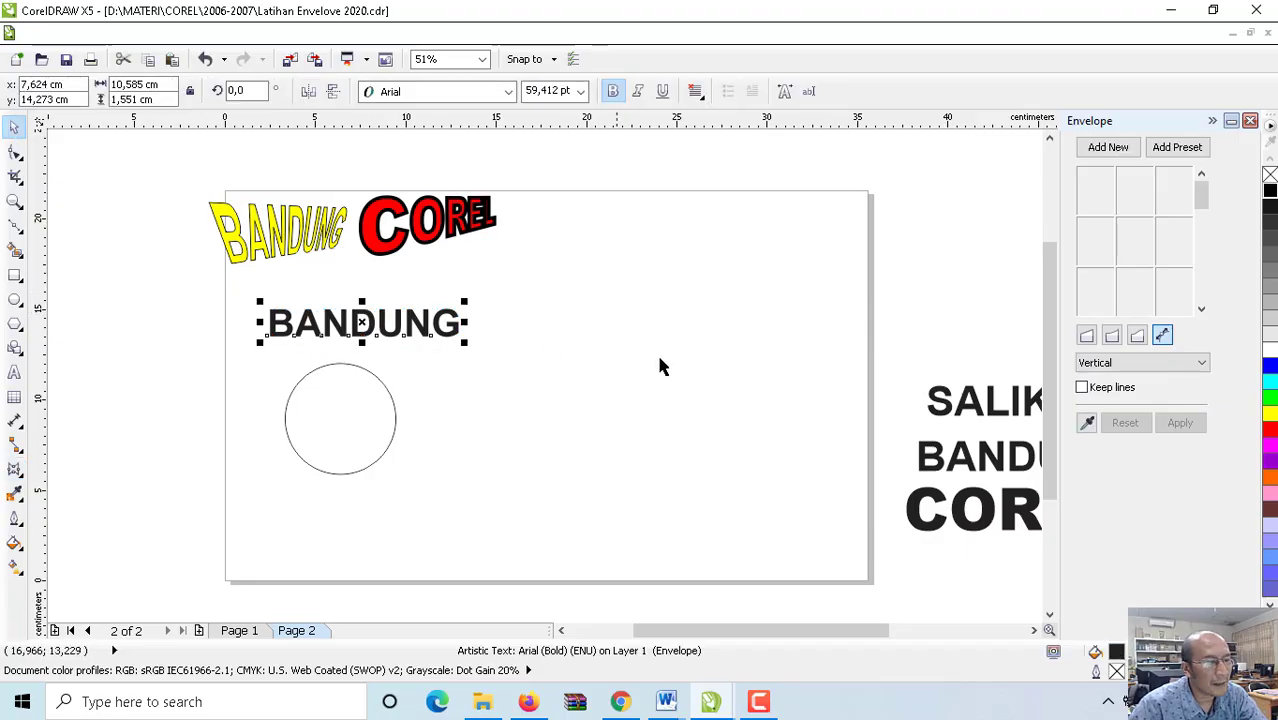
click(1087, 424)
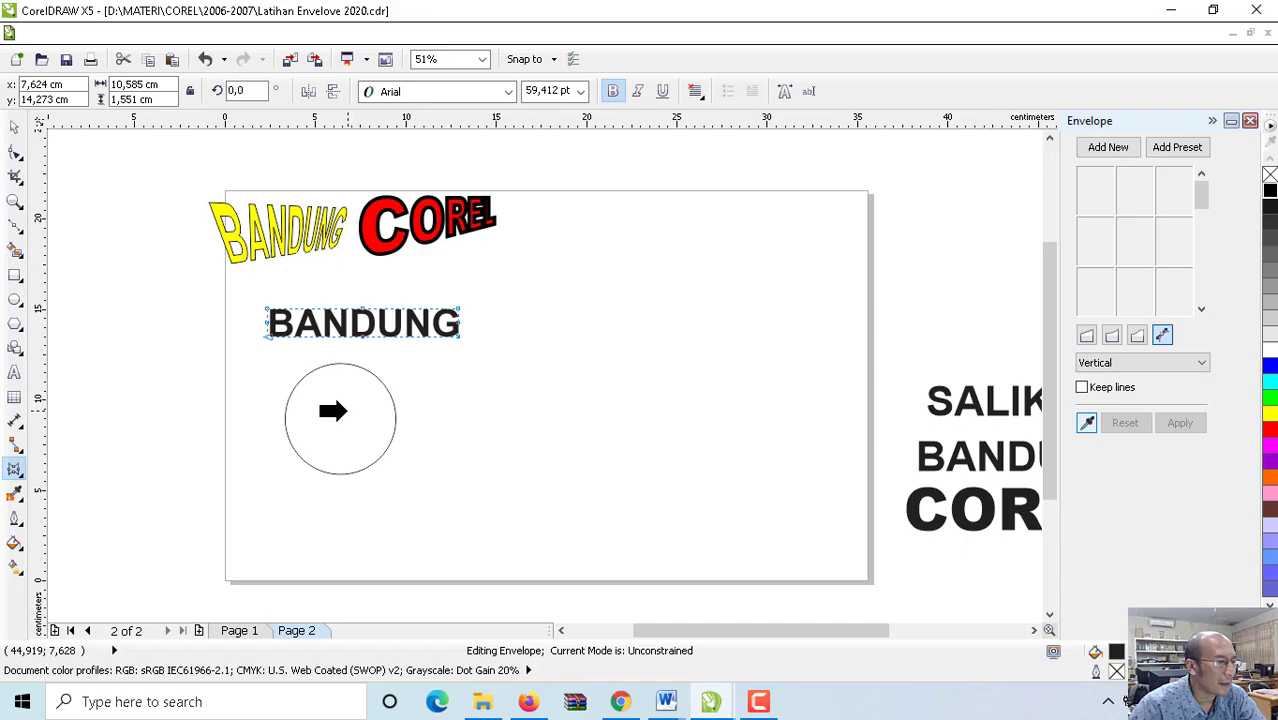
click(333, 411)
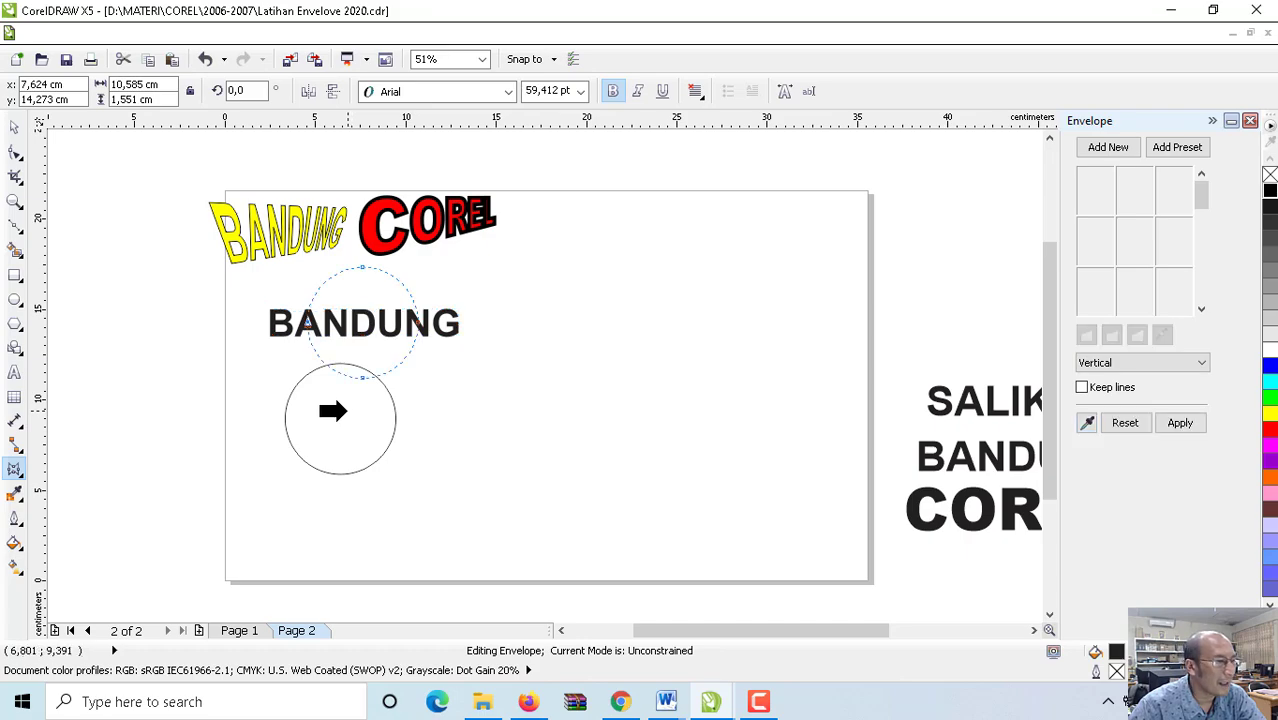
click(1186, 428)
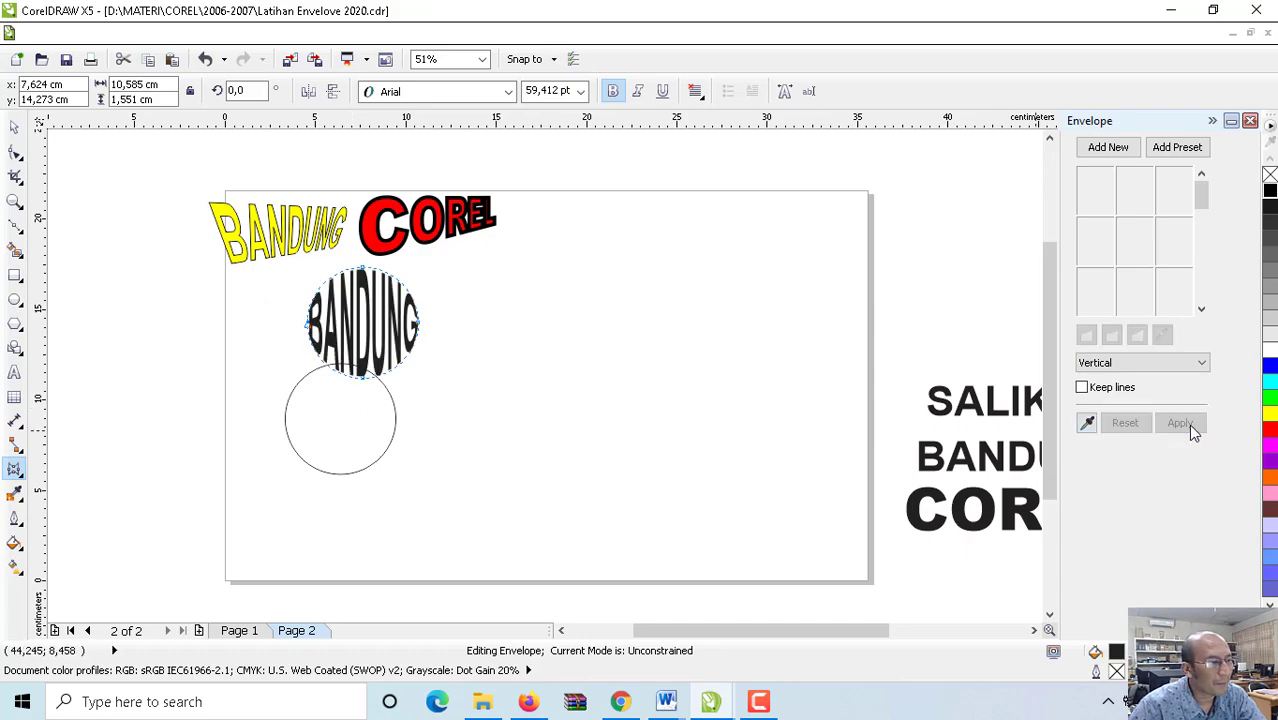
Step: Try Putty mapping on the circular BANDUNG envelope, and set it back to Vertical mapping
click(1155, 363)
click(1138, 406)
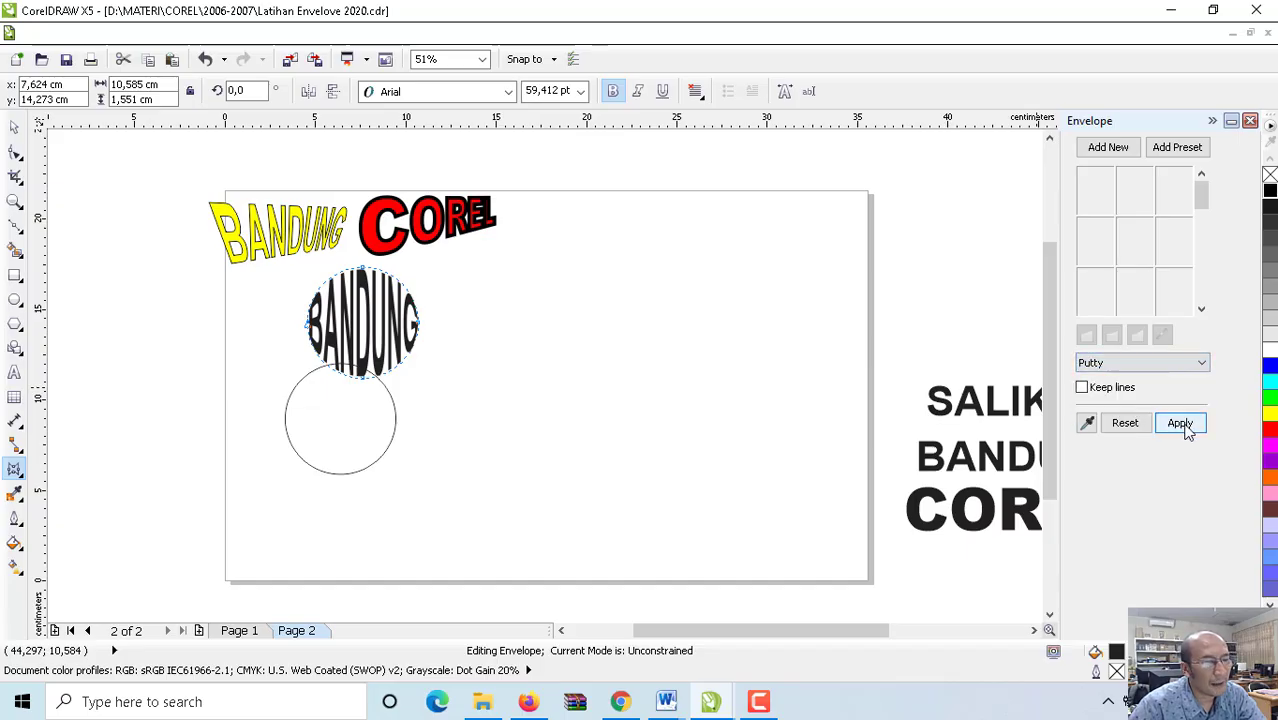
click(1182, 424)
click(1148, 368)
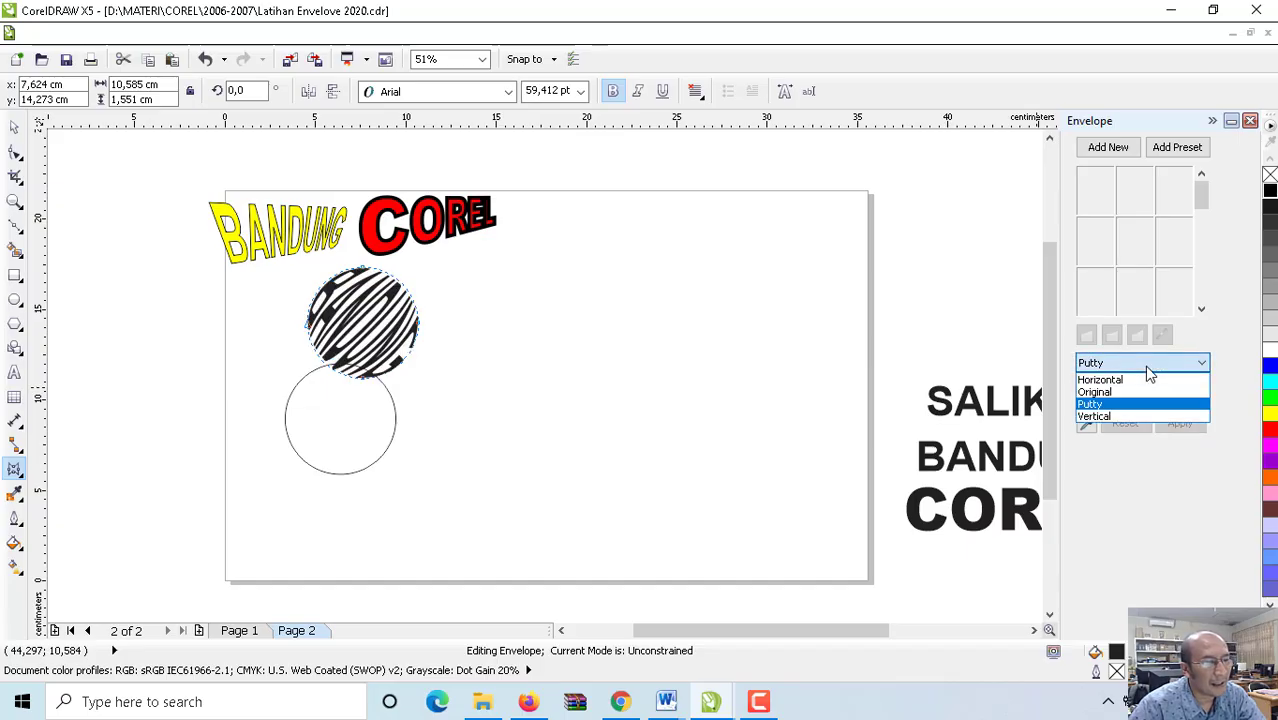
click(1125, 417)
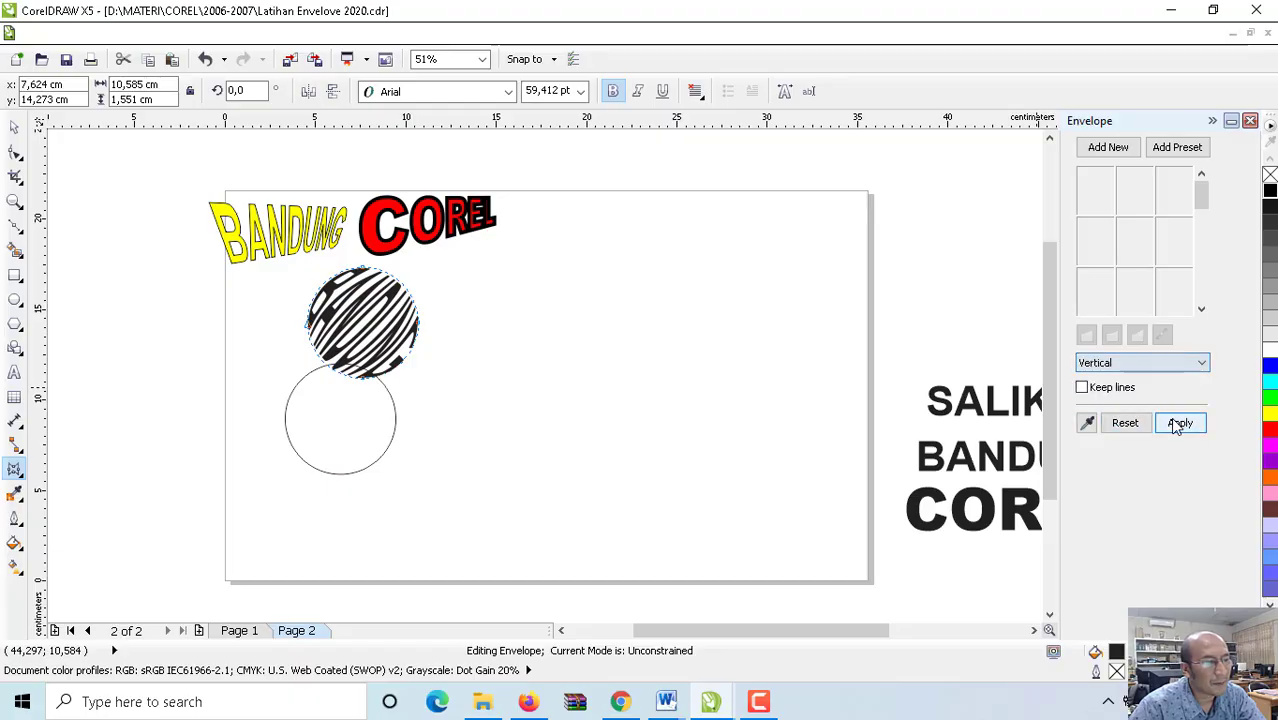
click(1180, 423)
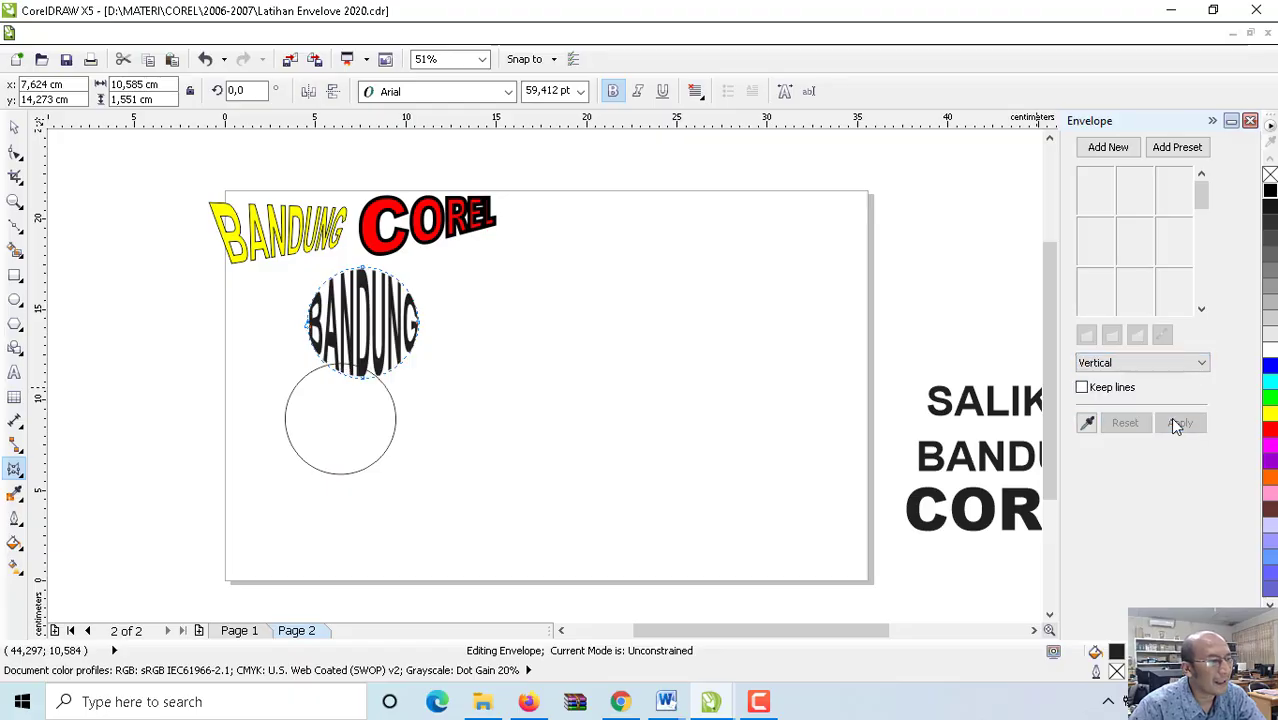
Step: Move the circle clear of the circular BANDUNG and bring the plain COREL text onto the upper right part of the page
click(13, 127)
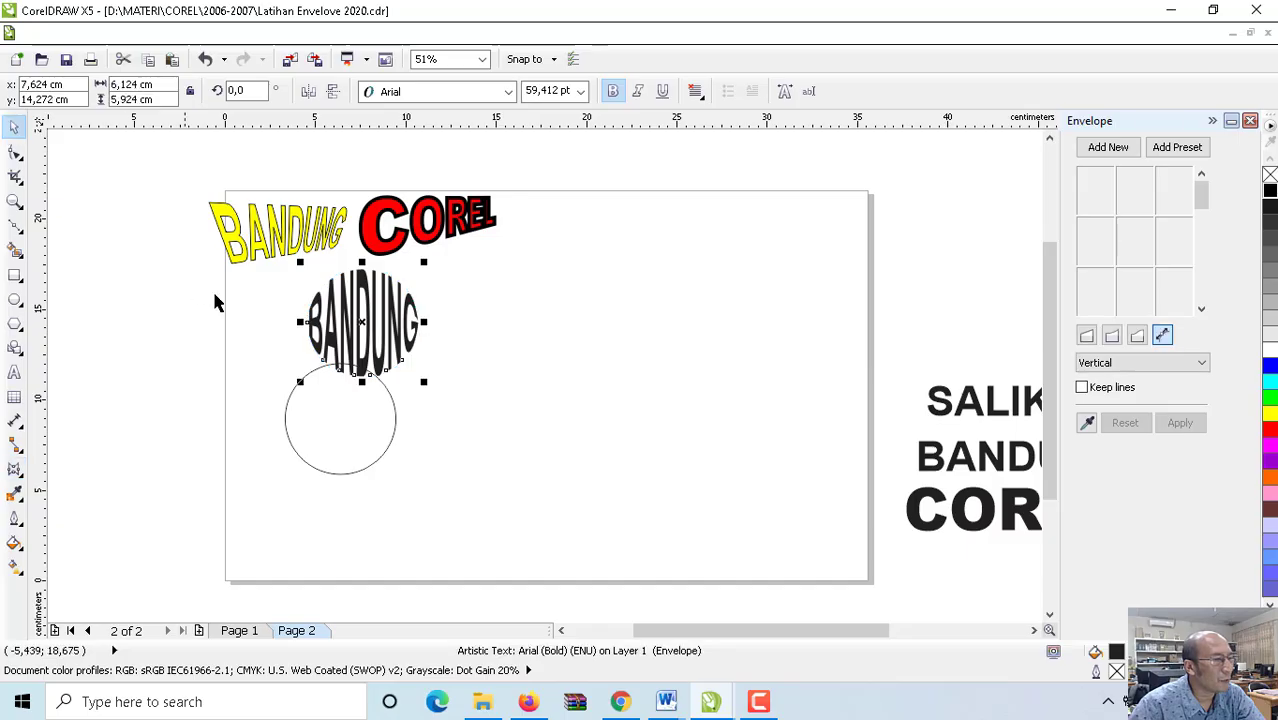
drag(337, 451, 410, 543)
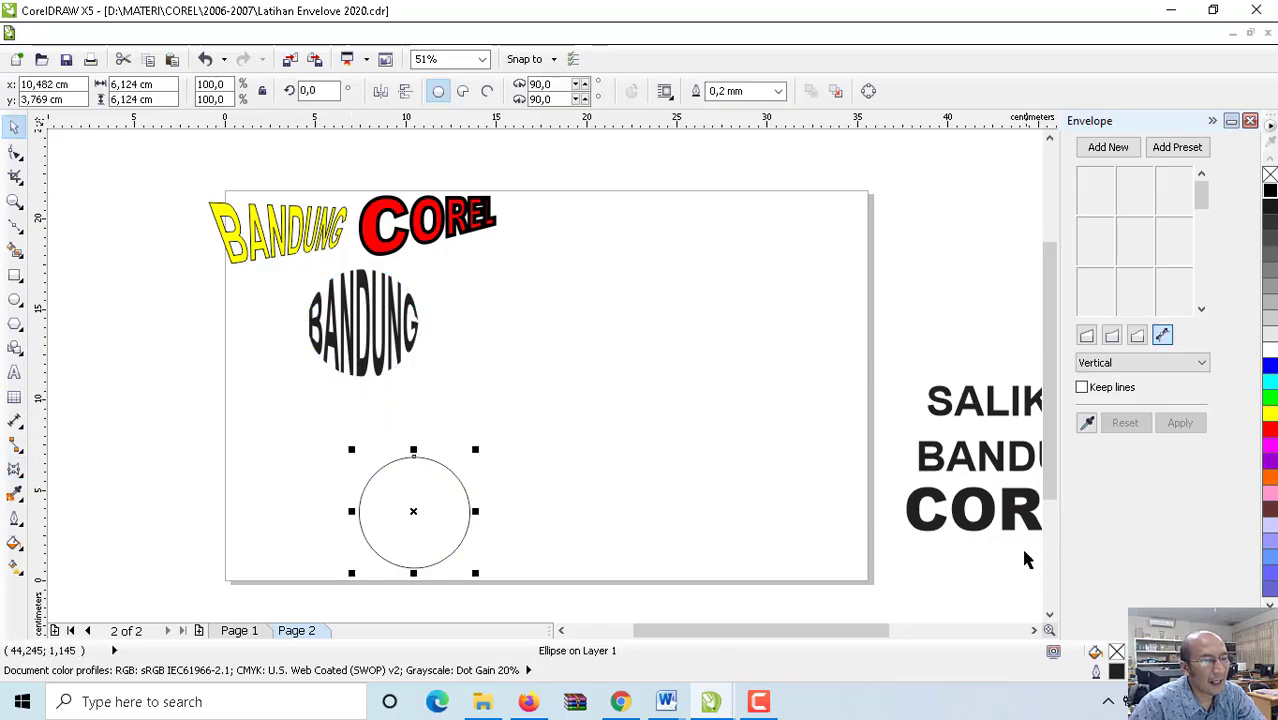
drag(1015, 520, 668, 318)
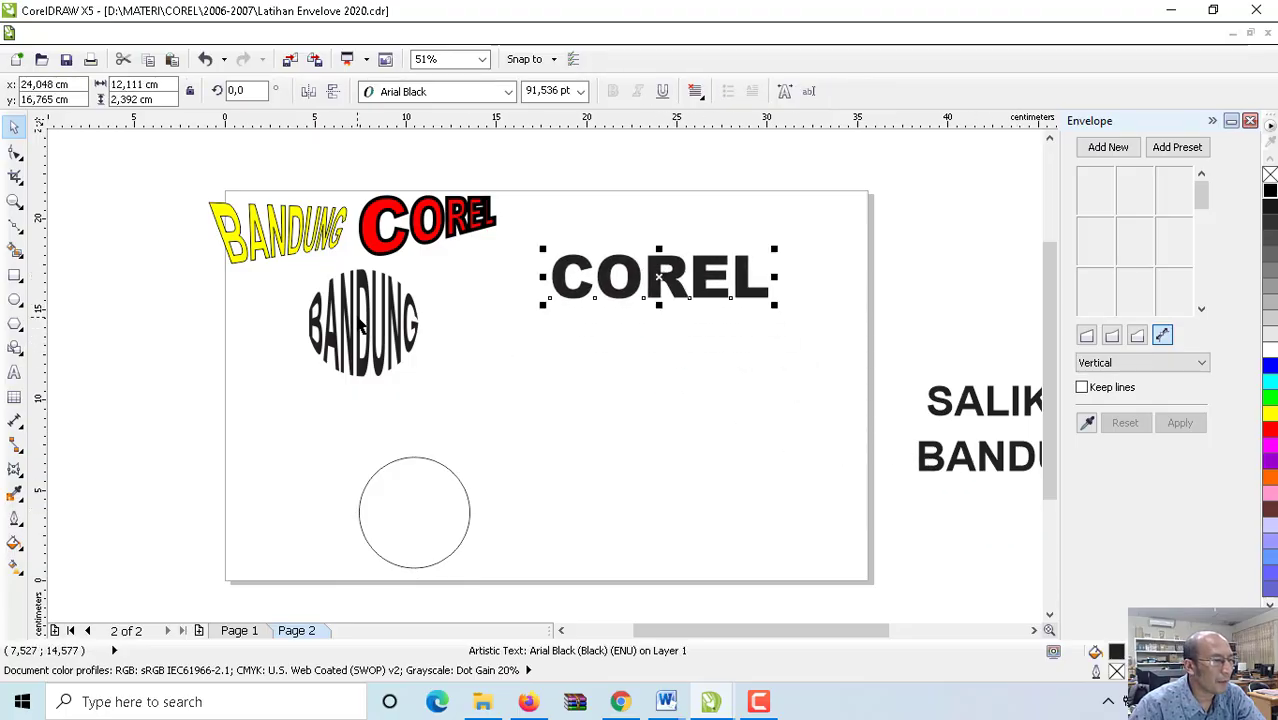
Step: Shift the circular BANDUNG under the yellow one and place the circle beside it, below the red COREL
drag(367, 287, 324, 287)
click(425, 502)
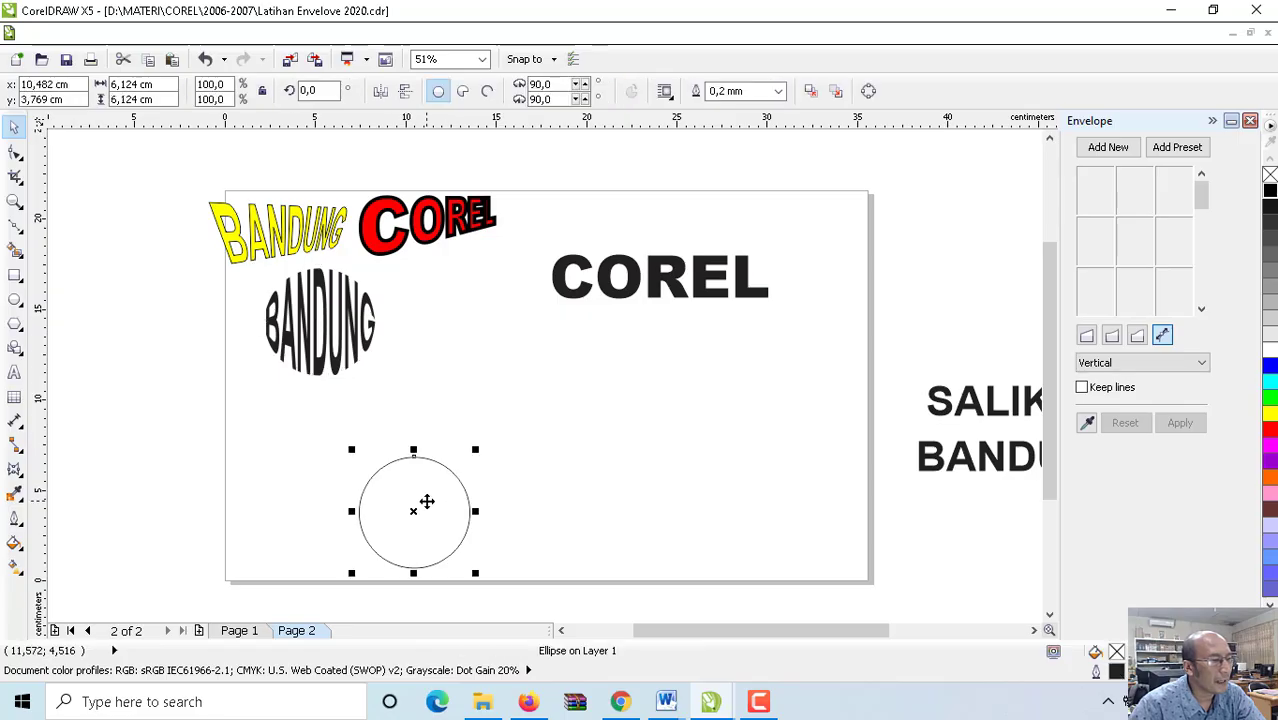
drag(425, 502, 475, 288)
click(467, 384)
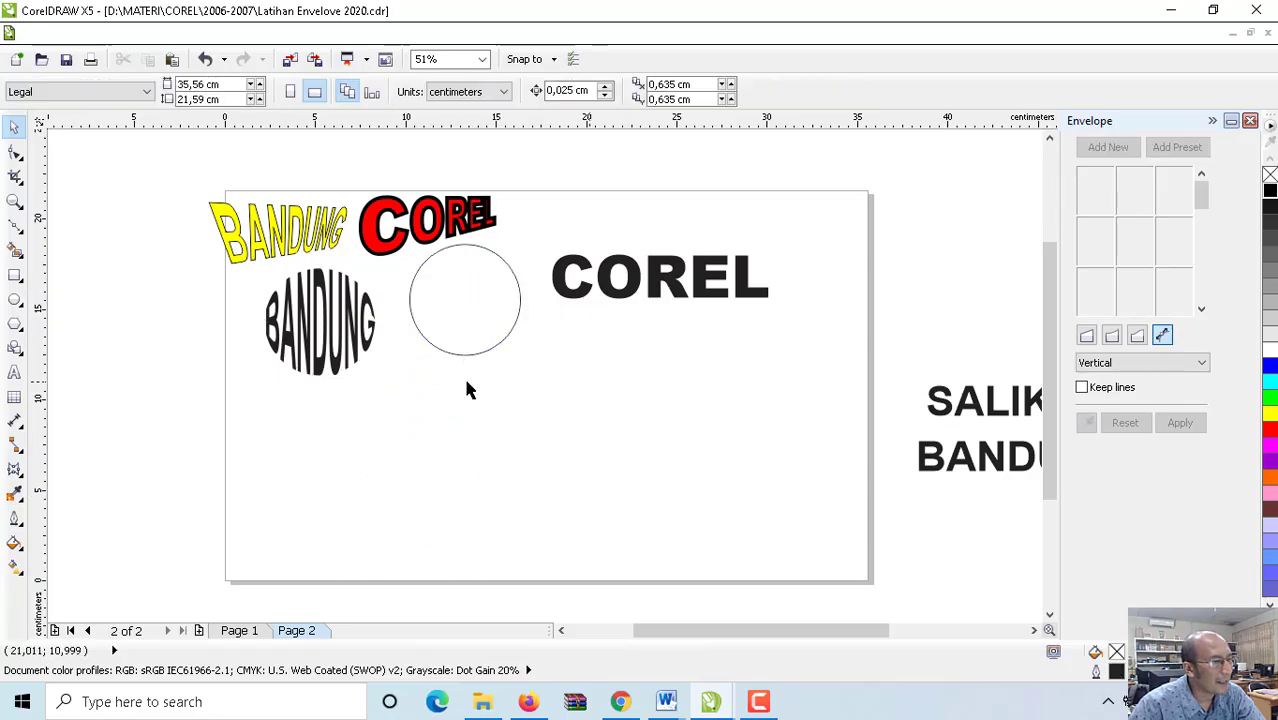
Step: Draw a rectangle about 18.6 by 4.9 cm below the plain COREL text and convert it to curves
click(14, 275)
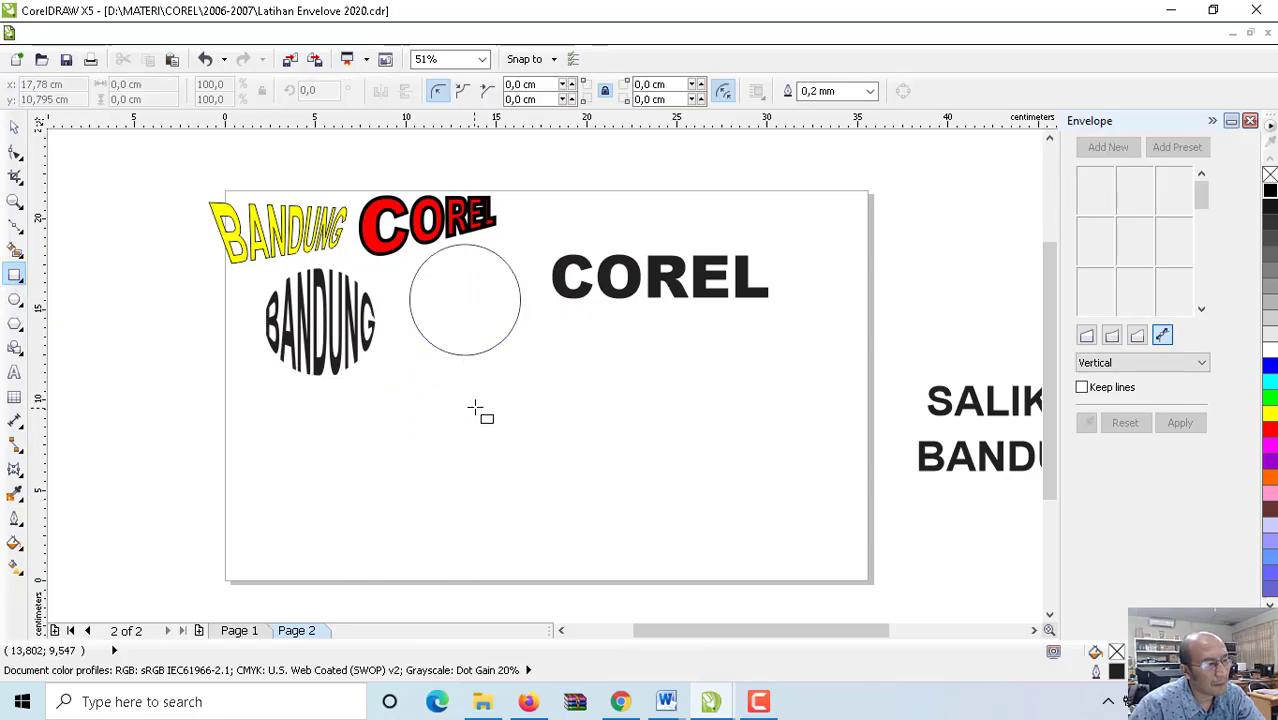
drag(475, 407, 812, 493)
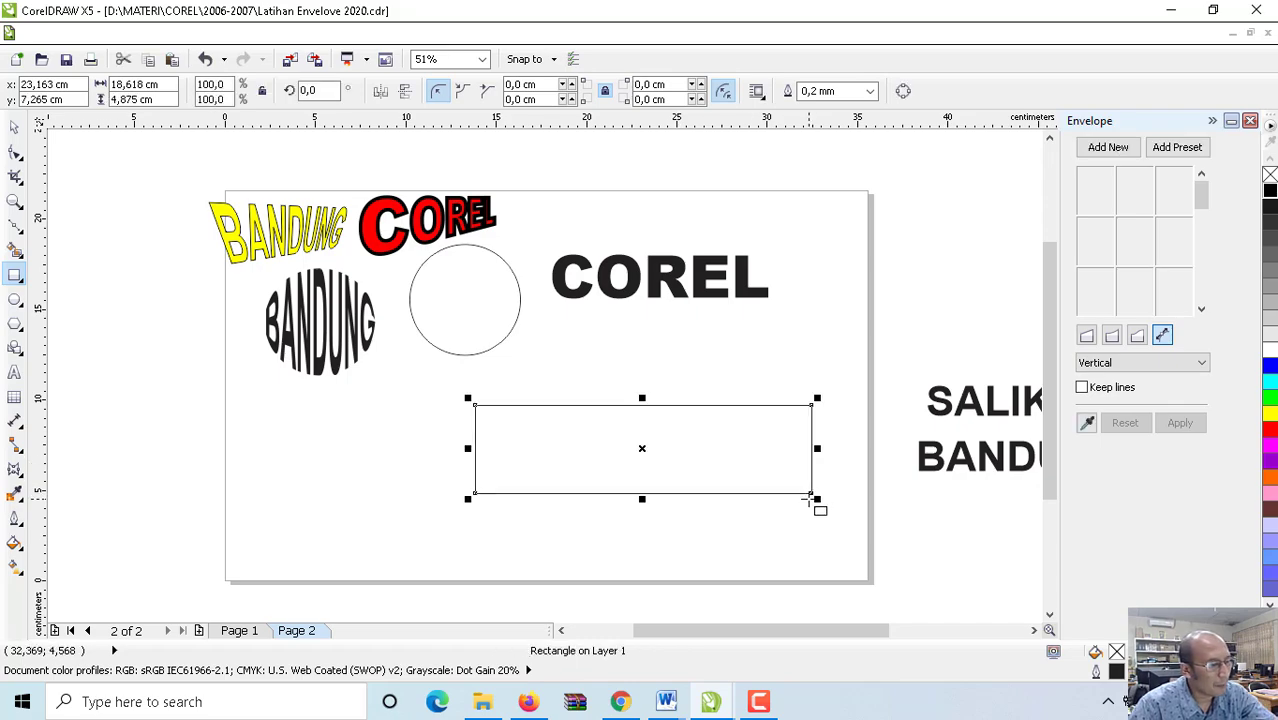
key(ctrl+q)
Step: Add four nodes along the rectangle's upper edge, two towards each end
click(14, 151)
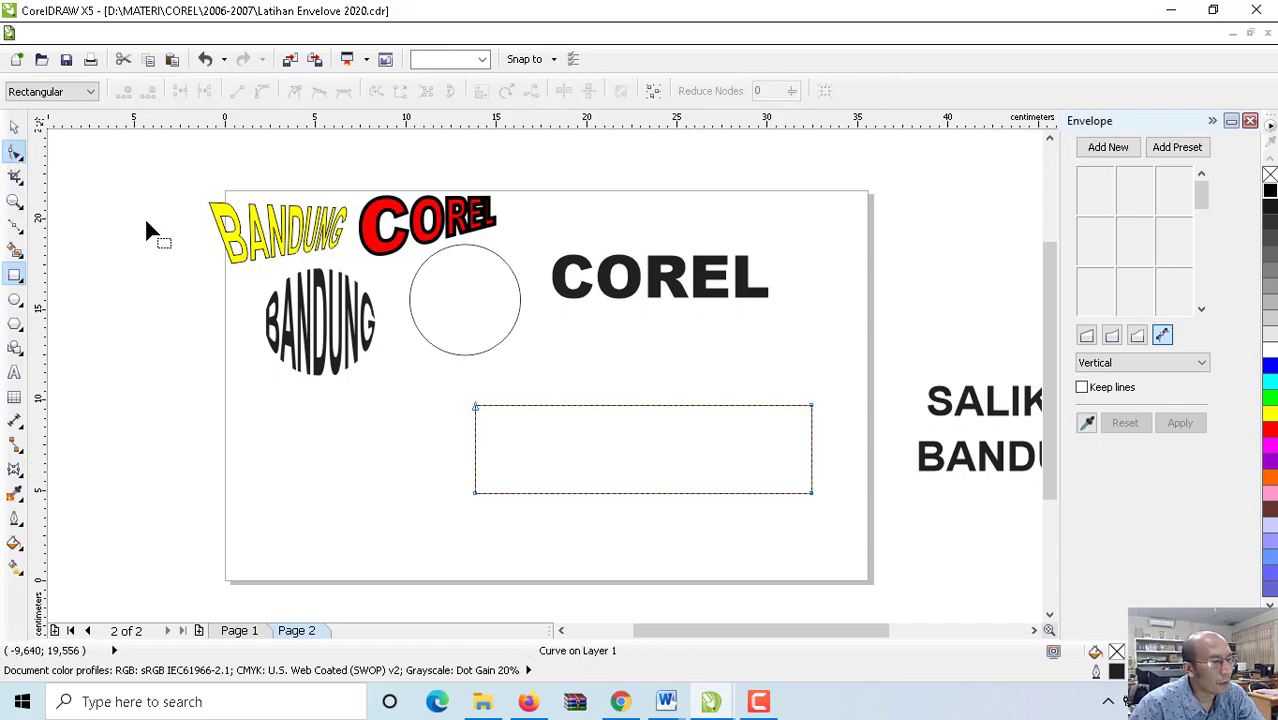
click(542, 406)
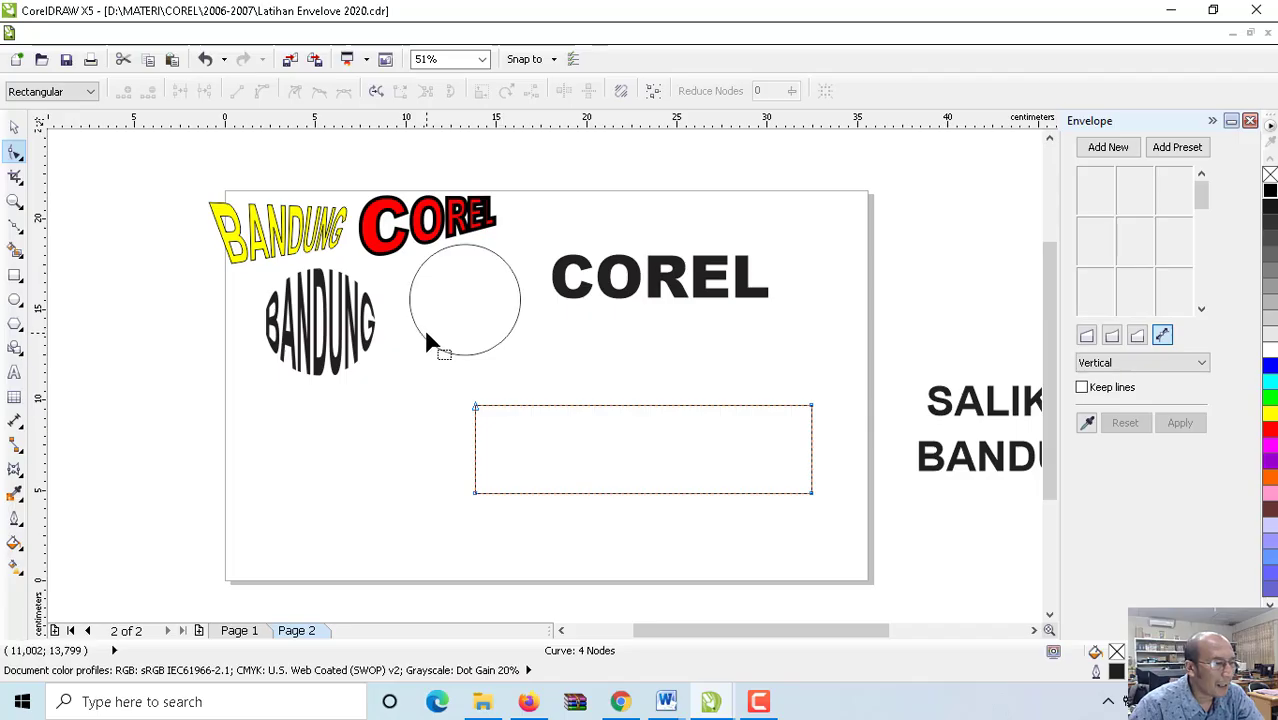
double_click(535, 406)
double_click(585, 406)
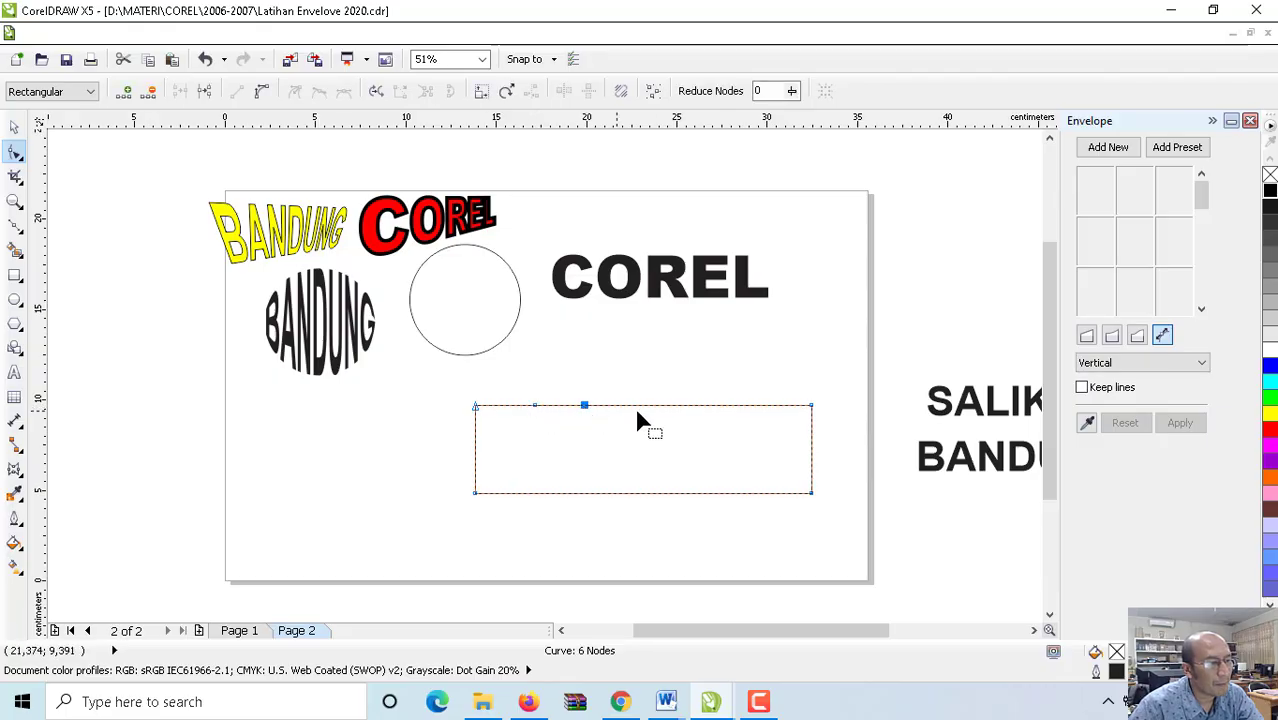
double_click(722, 406)
double_click(776, 406)
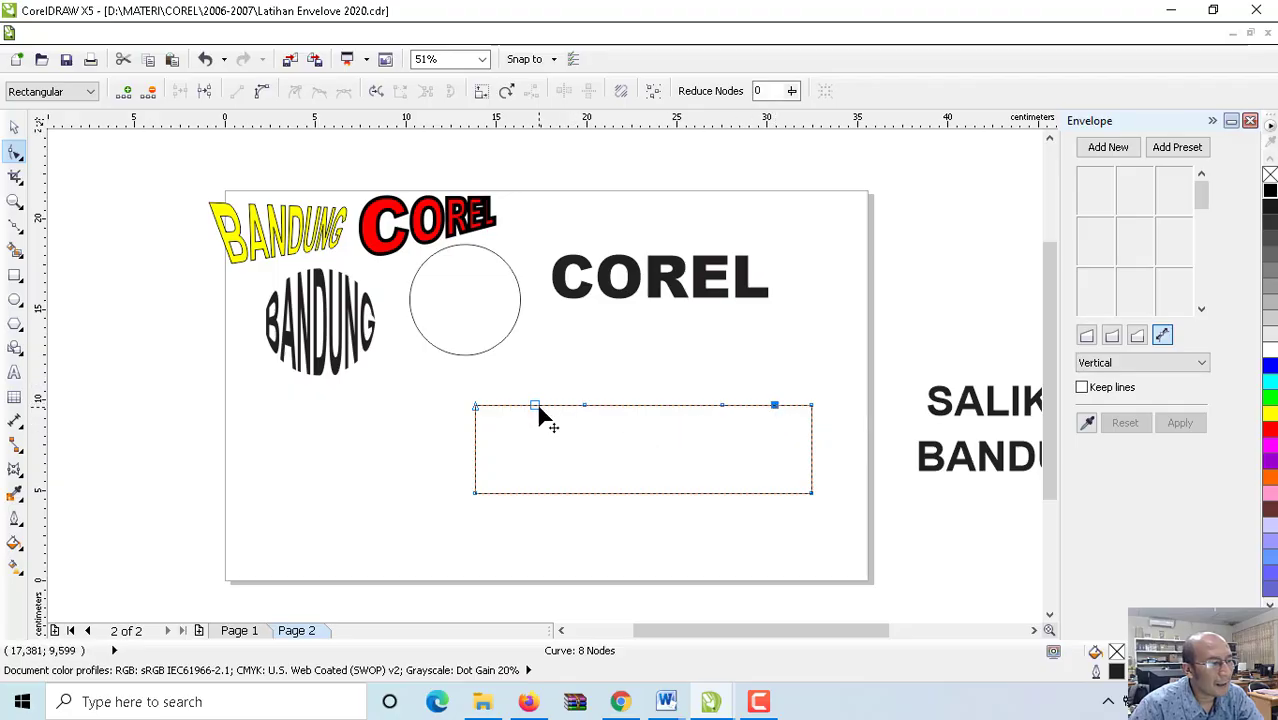
Step: Shift the two left added nodes, and raise the two inner nodes about 4 cm to form a trapezoid on top of the rectangle
drag(536, 407, 566, 408)
drag(731, 432, 730, 431)
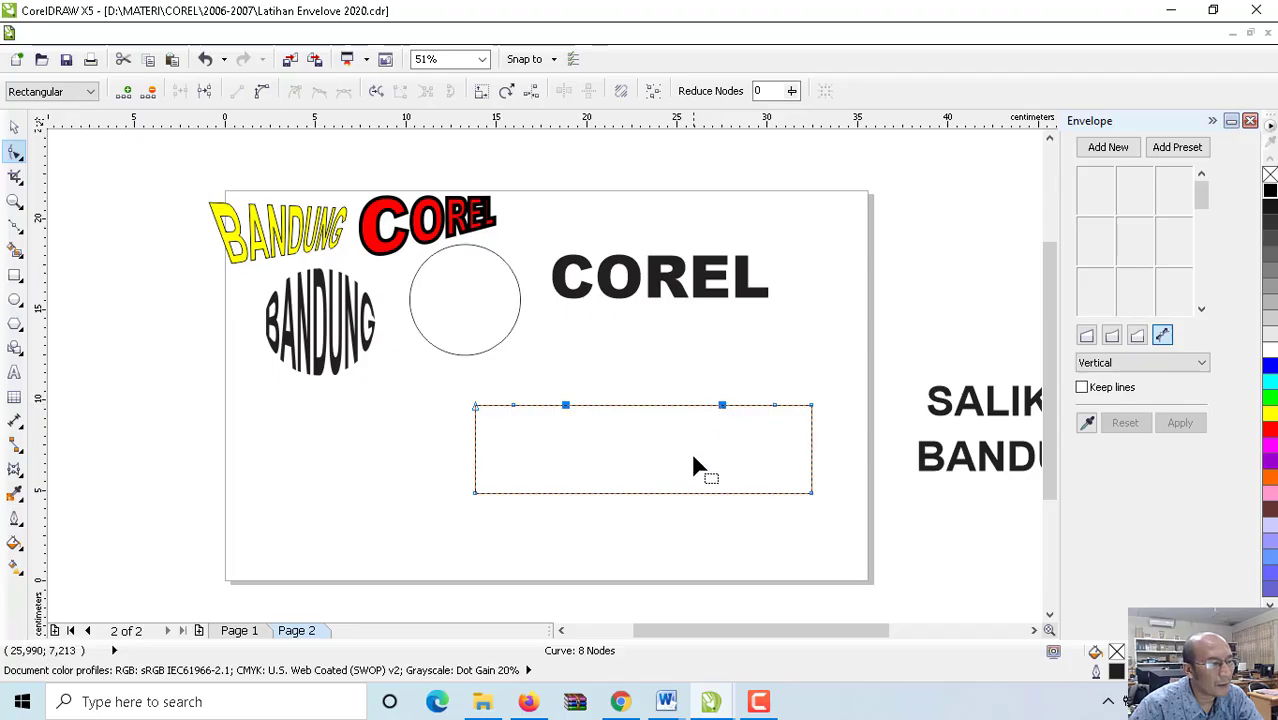
drag(552, 387, 720, 336)
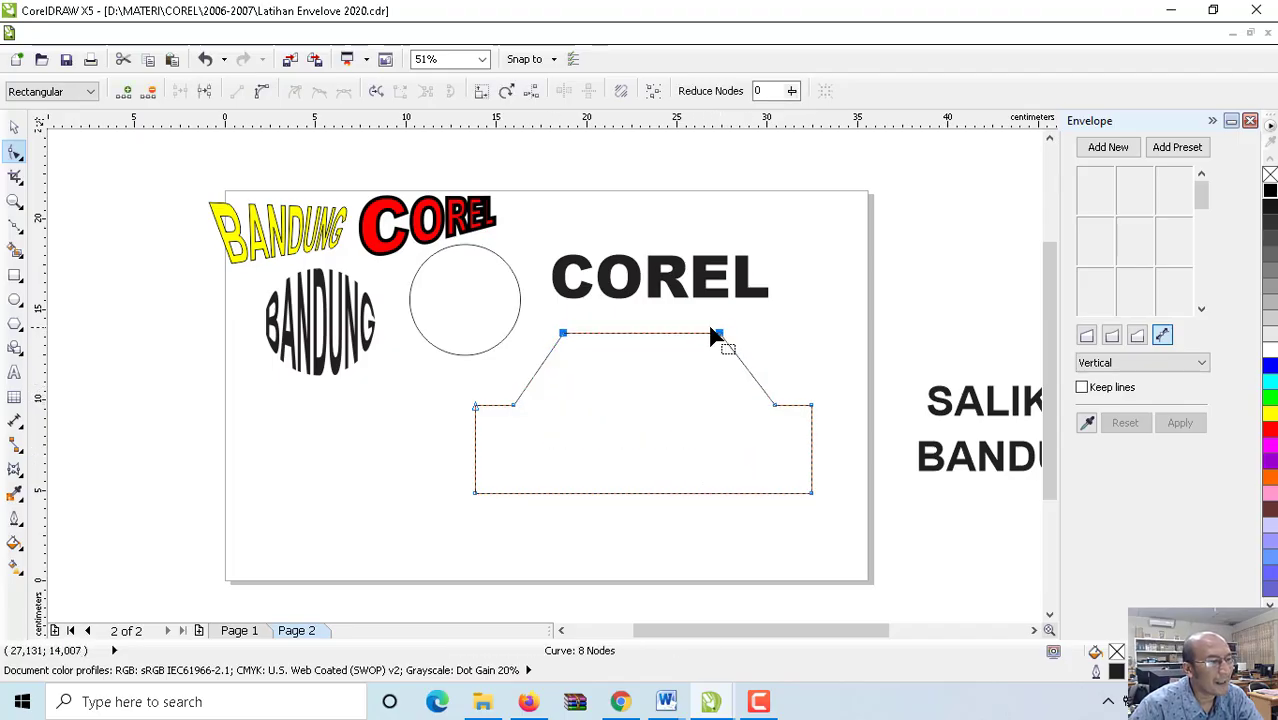
click(14, 126)
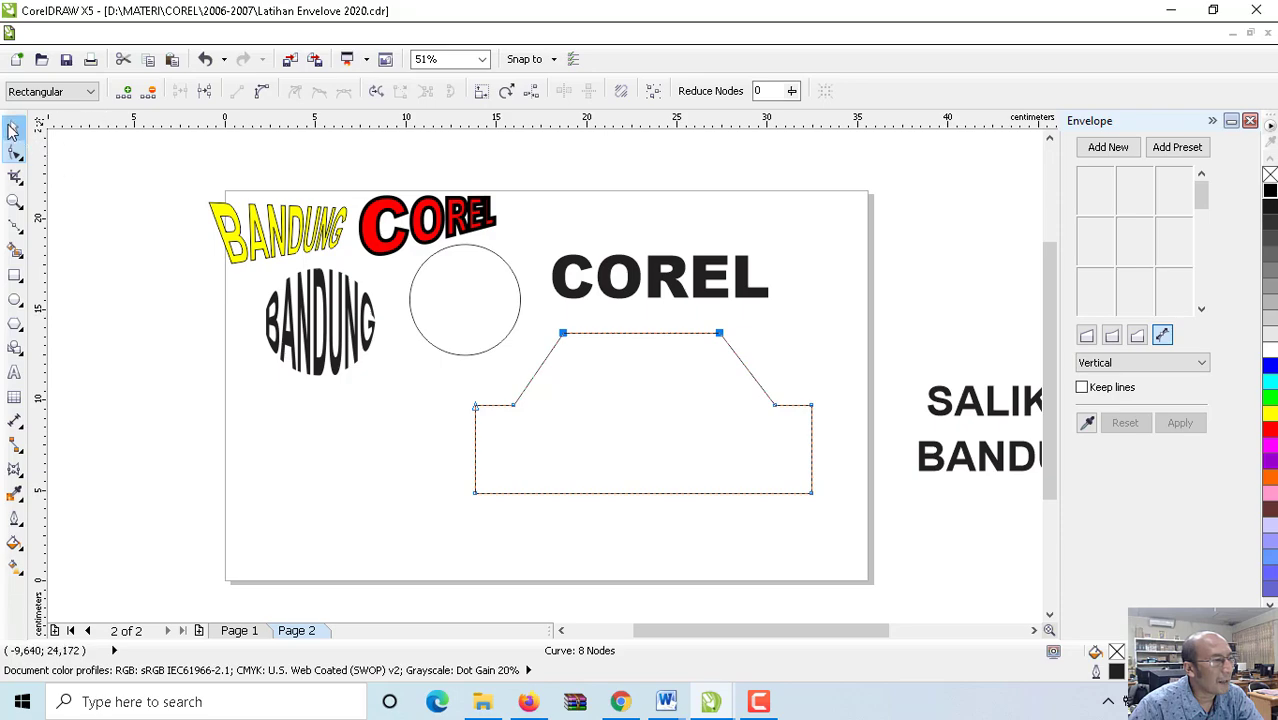
Step: Create the plain COREL text's envelope from the reshaped rectangle and apply it with Vertical mapping
click(705, 236)
click(668, 272)
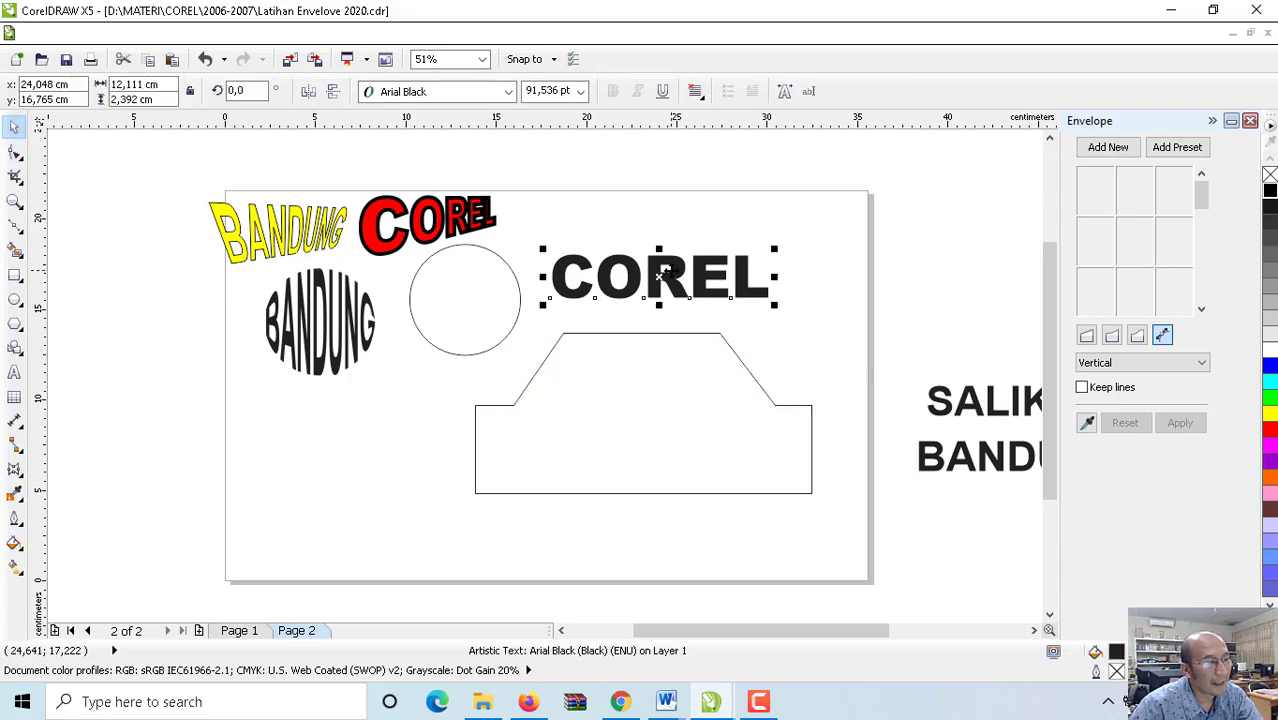
click(1088, 424)
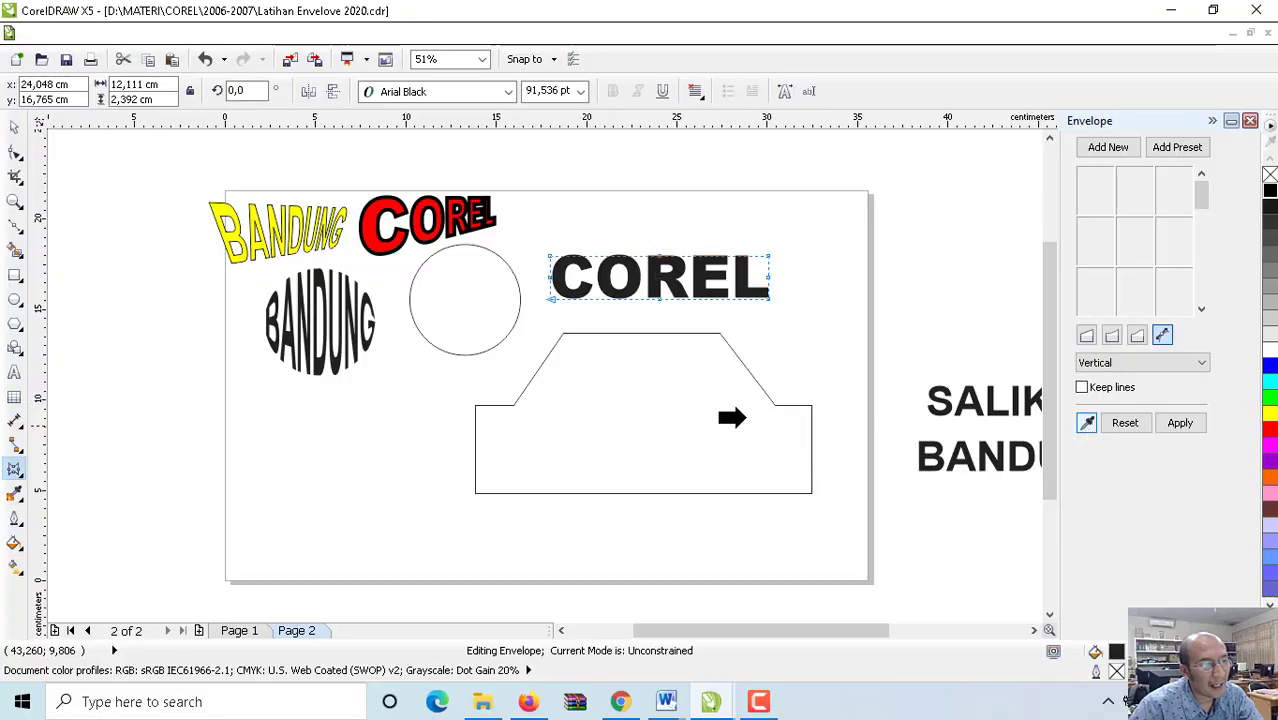
click(659, 422)
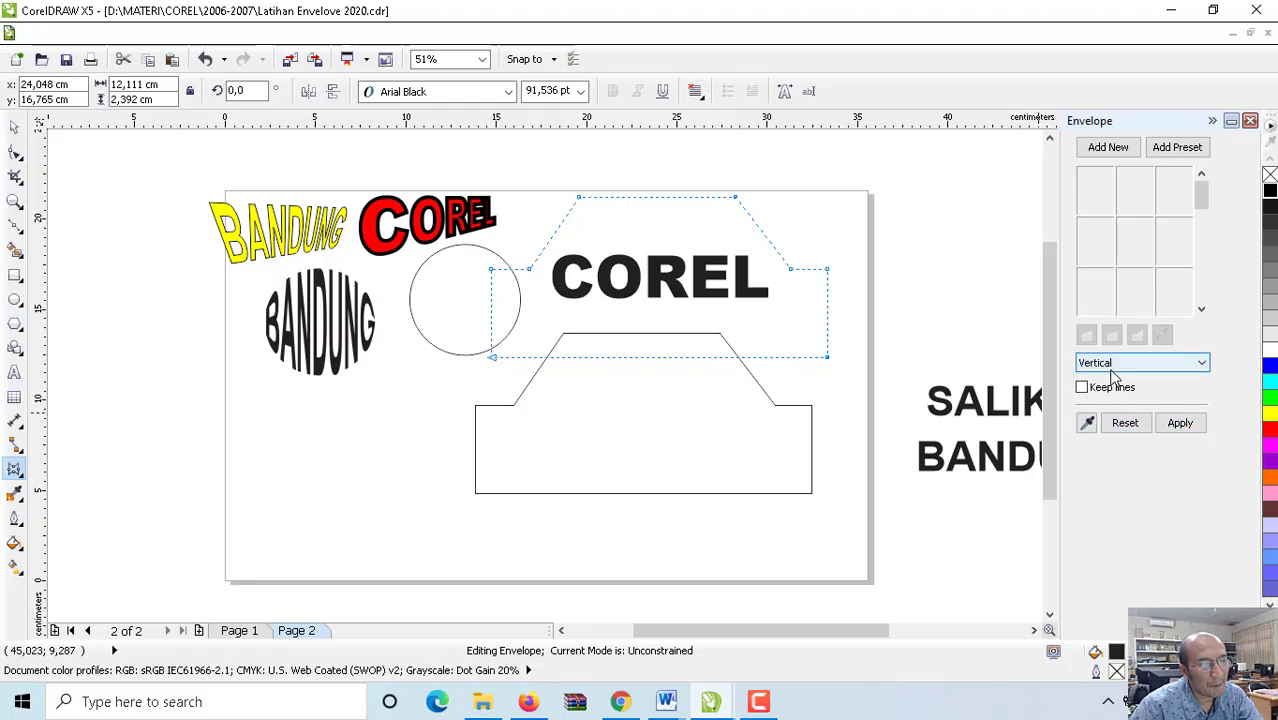
click(1180, 423)
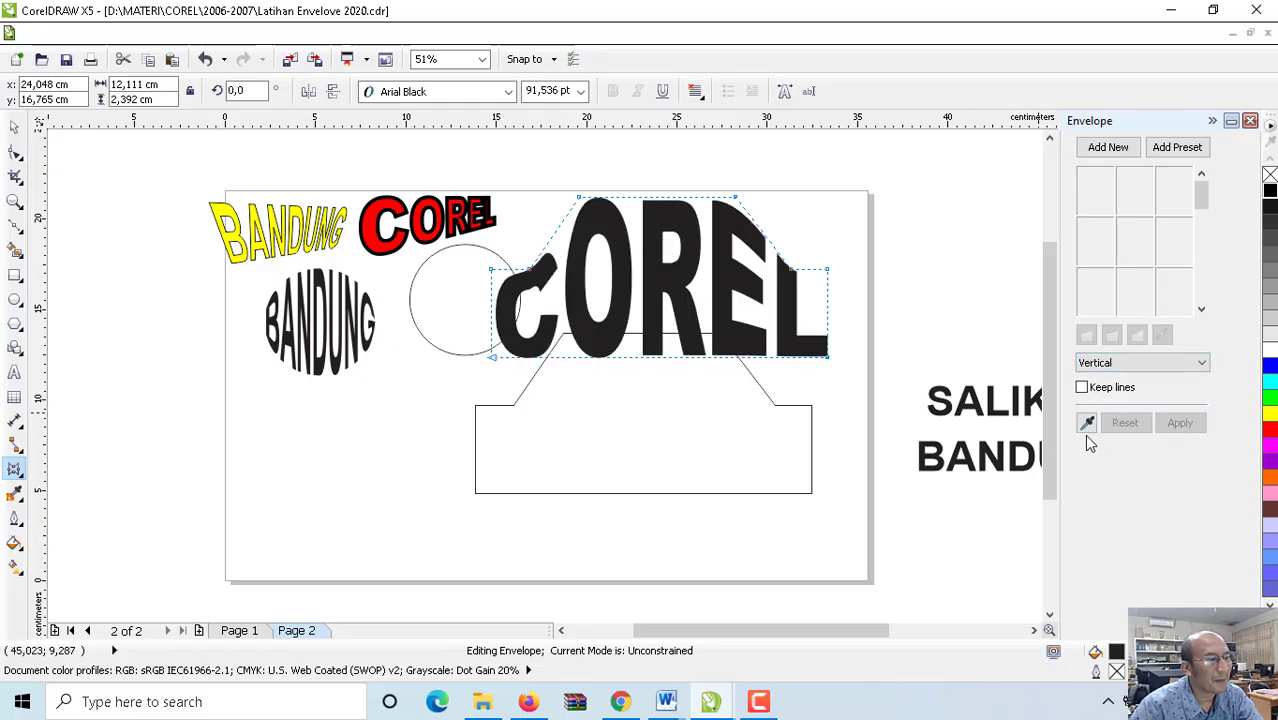
Step: Delete the trapezoid outline and move the enveloped COREL text down into the lower part of the page
click(14, 155)
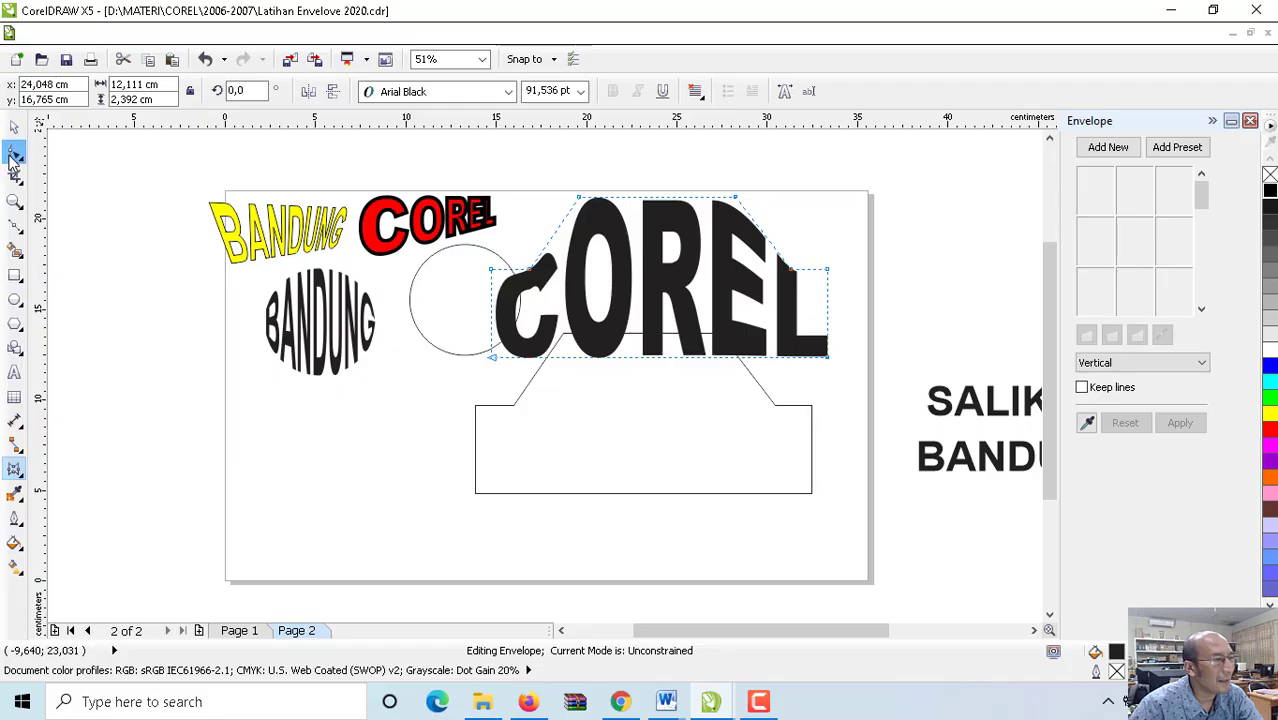
scroll(298, 234, up, 4)
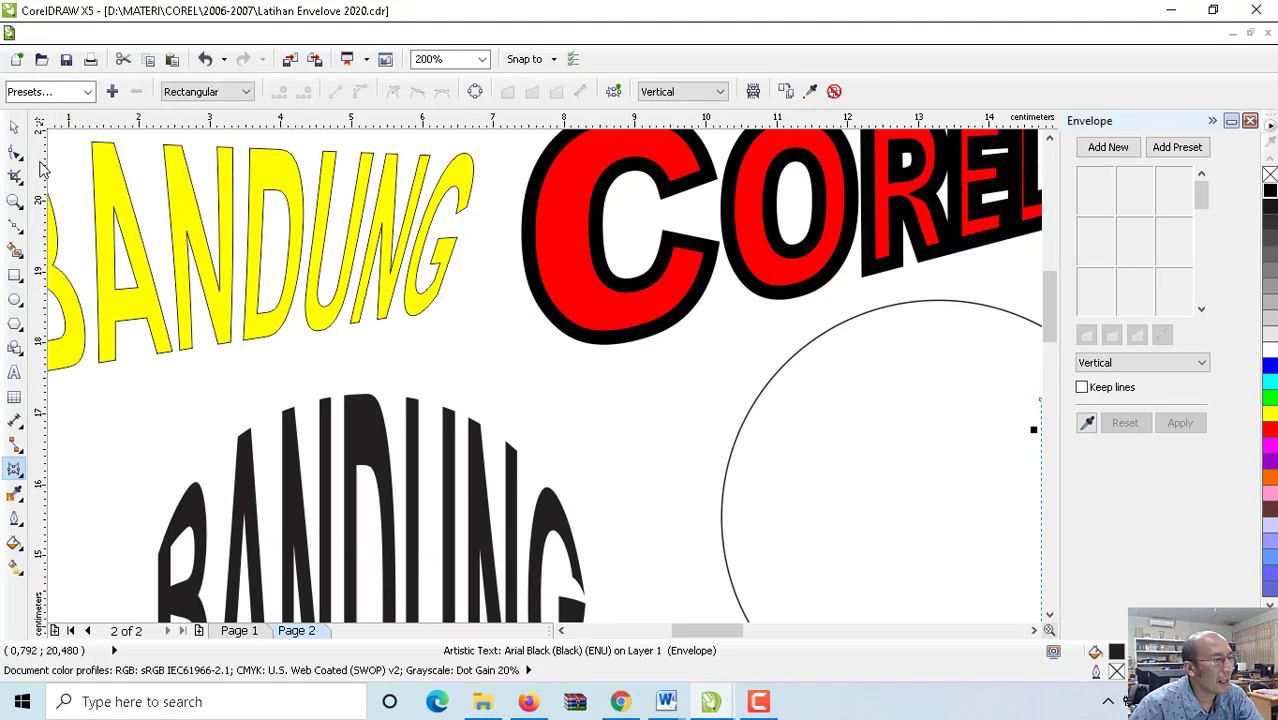
click(14, 200)
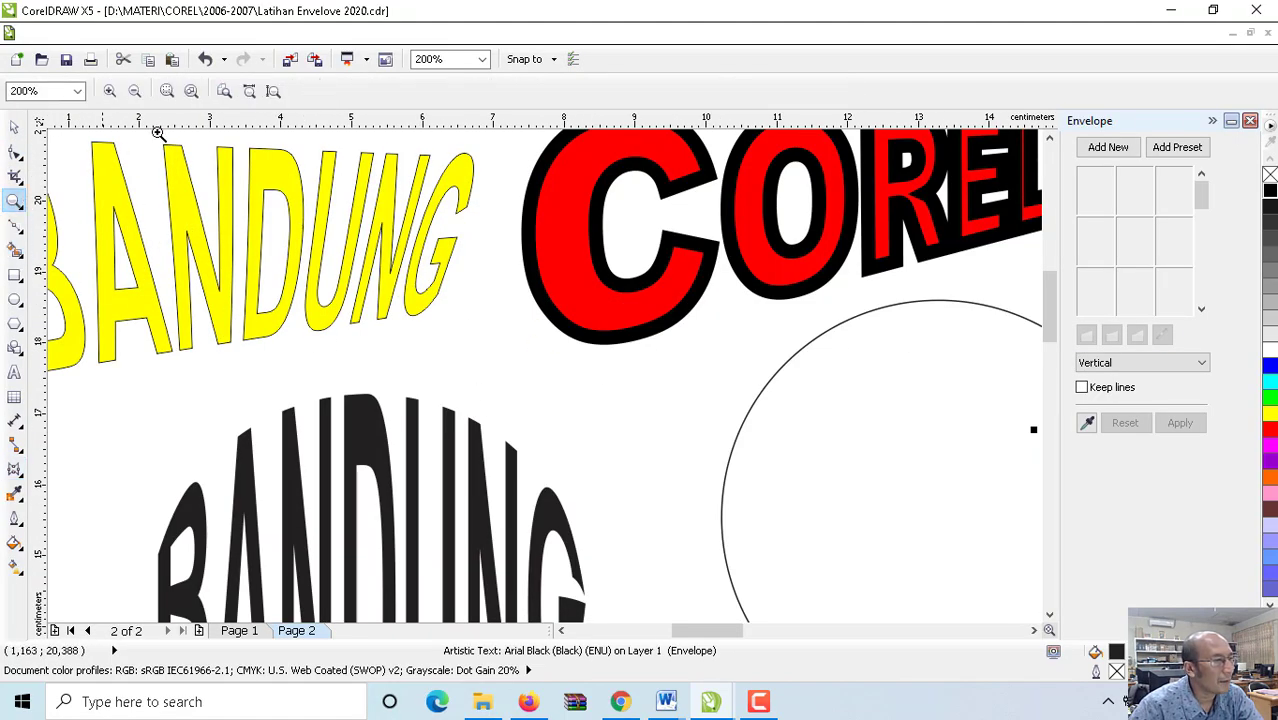
click(273, 92)
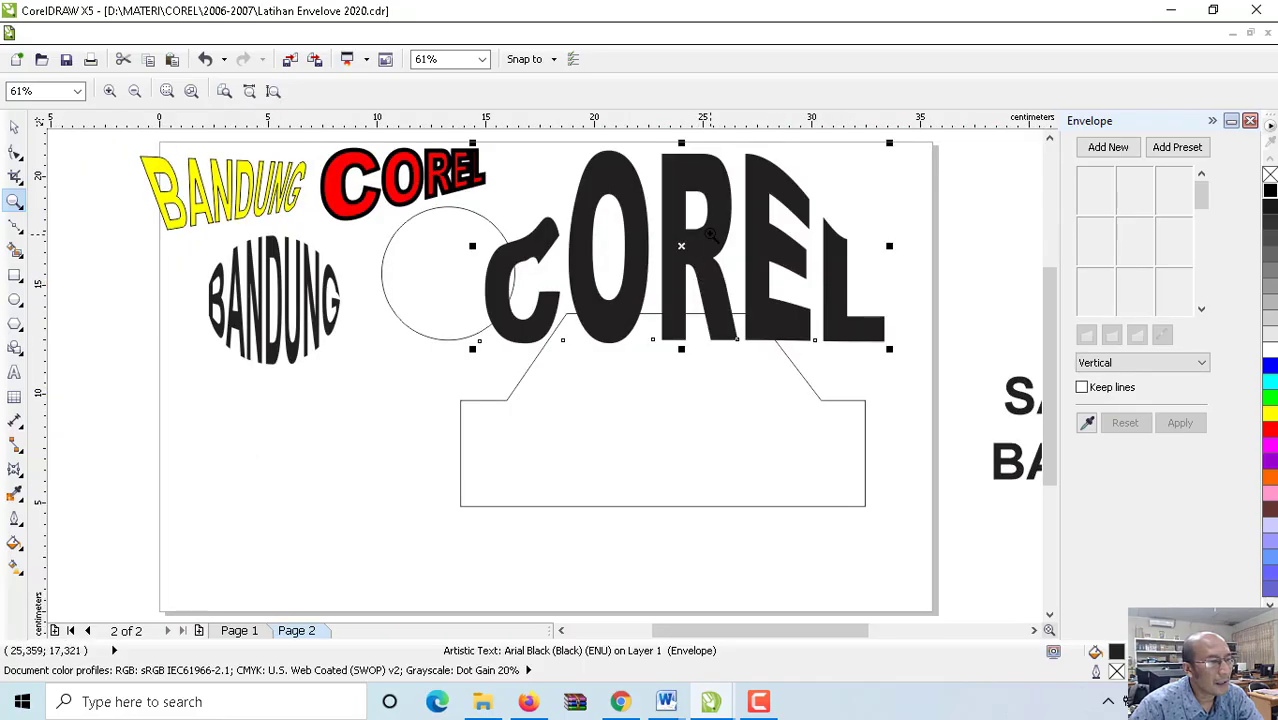
key(space)
drag(645, 448, 248, 481)
drag(340, 418, 428, 508)
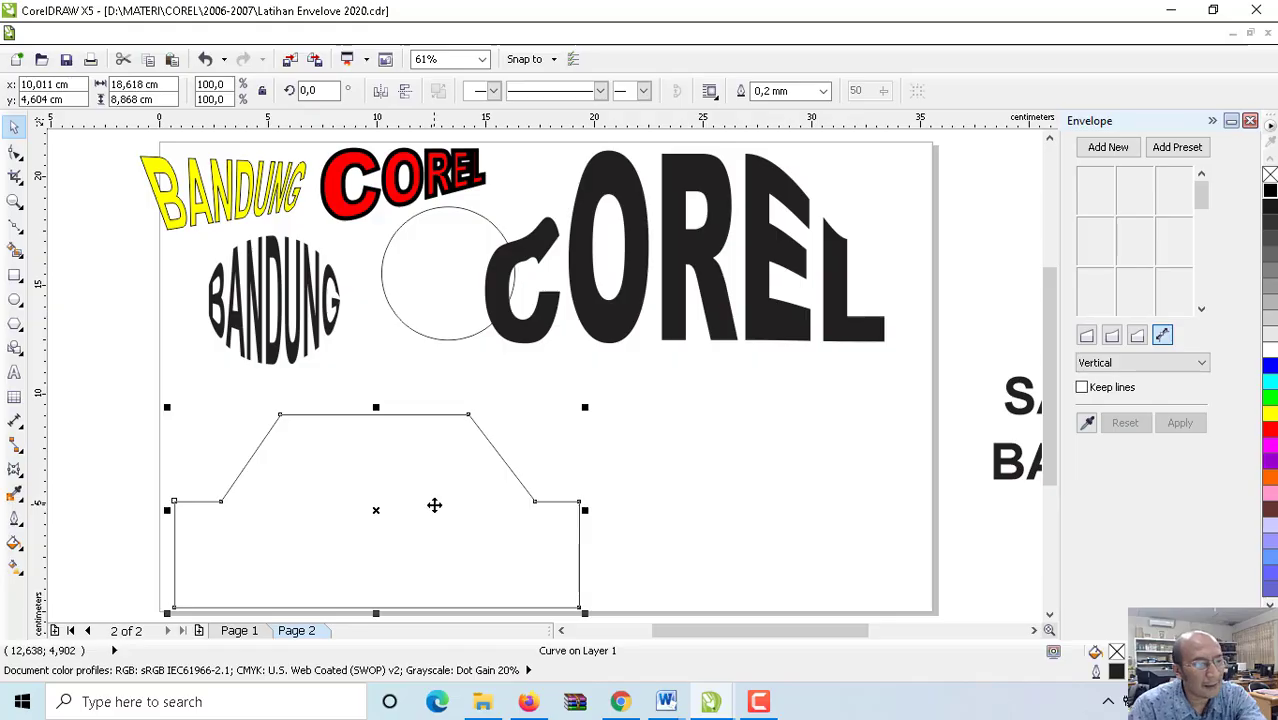
key(Delete)
drag(658, 318, 621, 526)
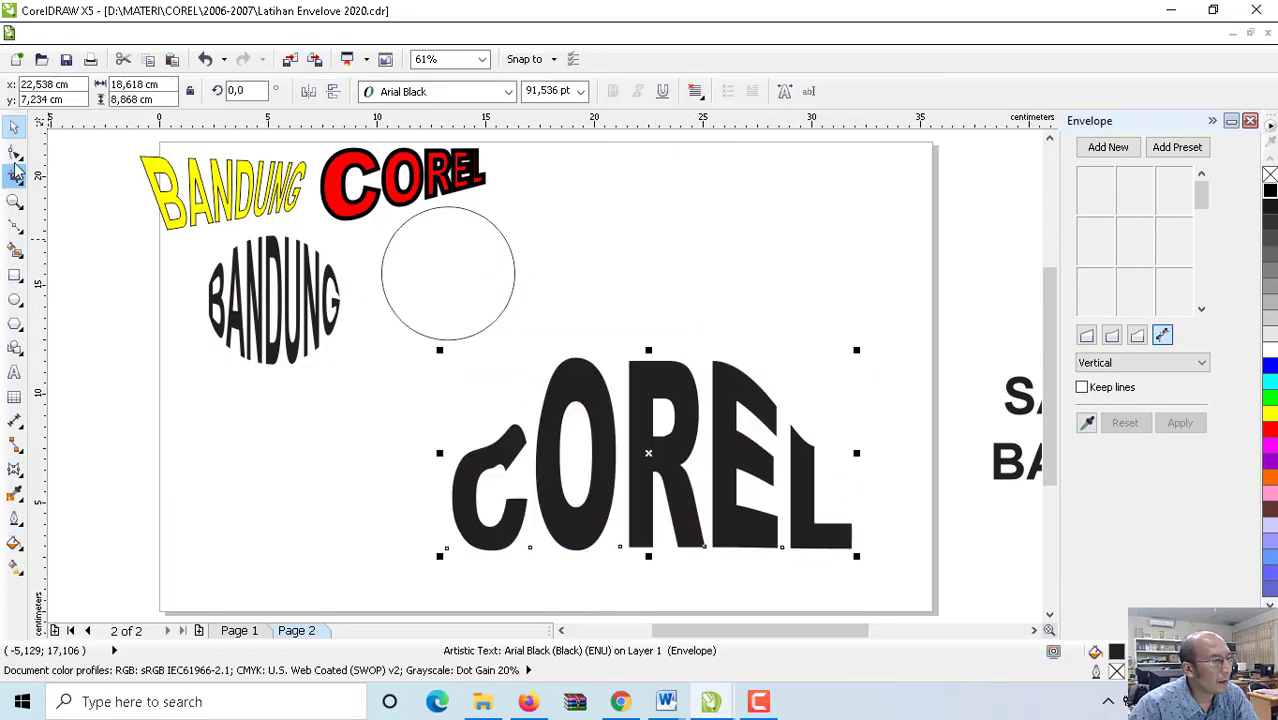
Step: Raise the upper-left node of the large COREL text's envelope by about 3 cm
click(650, 358)
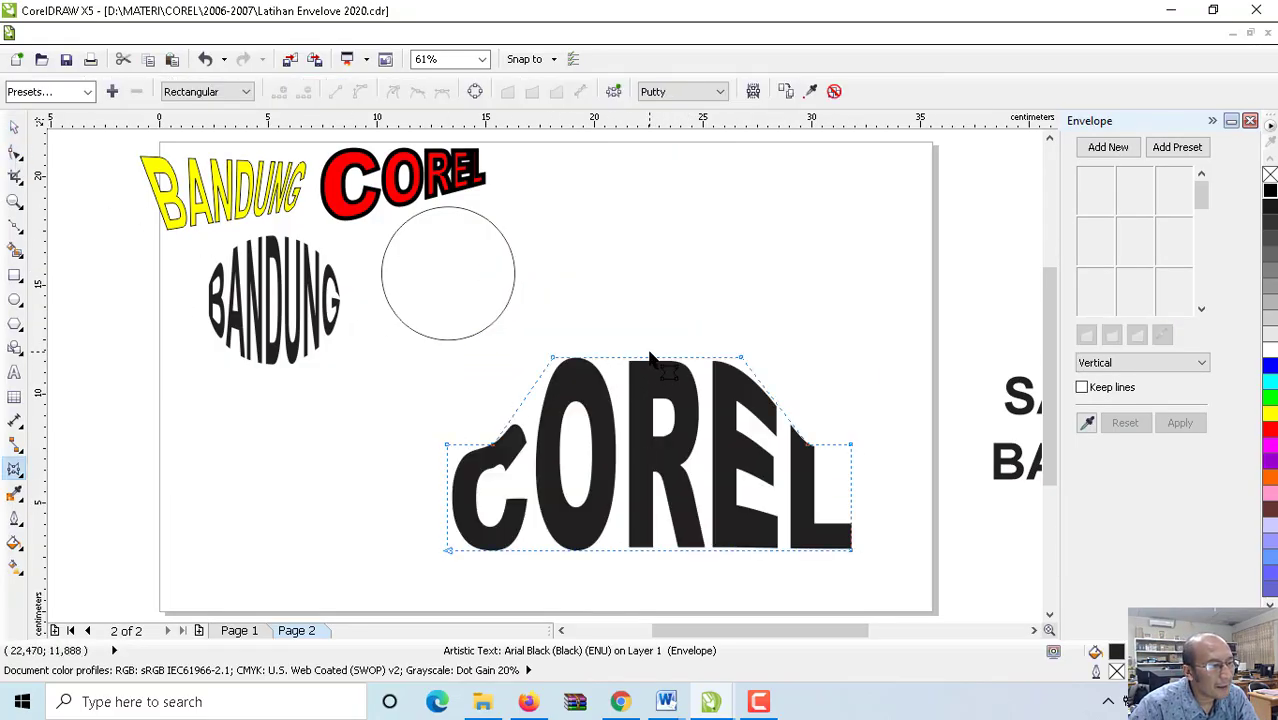
click(553, 357)
drag(553, 357, 561, 295)
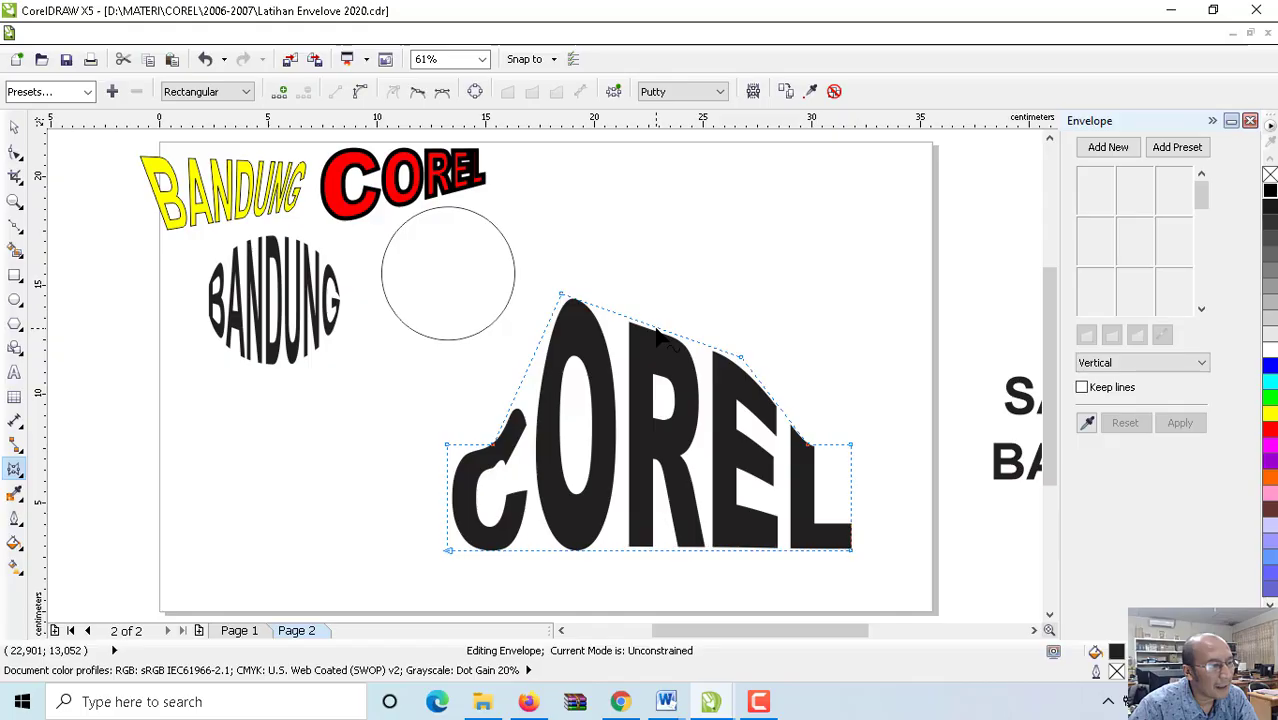
Step: Convert the top edge of COREL's envelope to a curve and bow it upward, then bend its left slope down towards the C
click(656, 330)
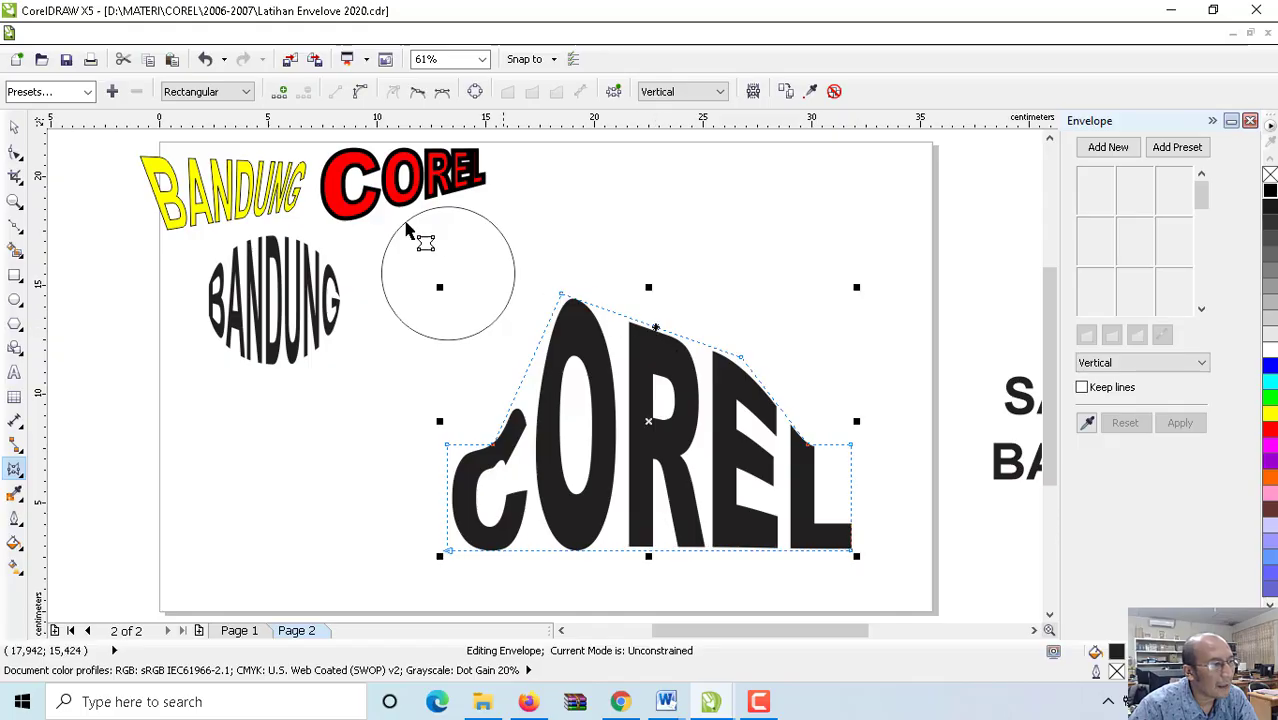
click(361, 95)
drag(663, 333, 670, 262)
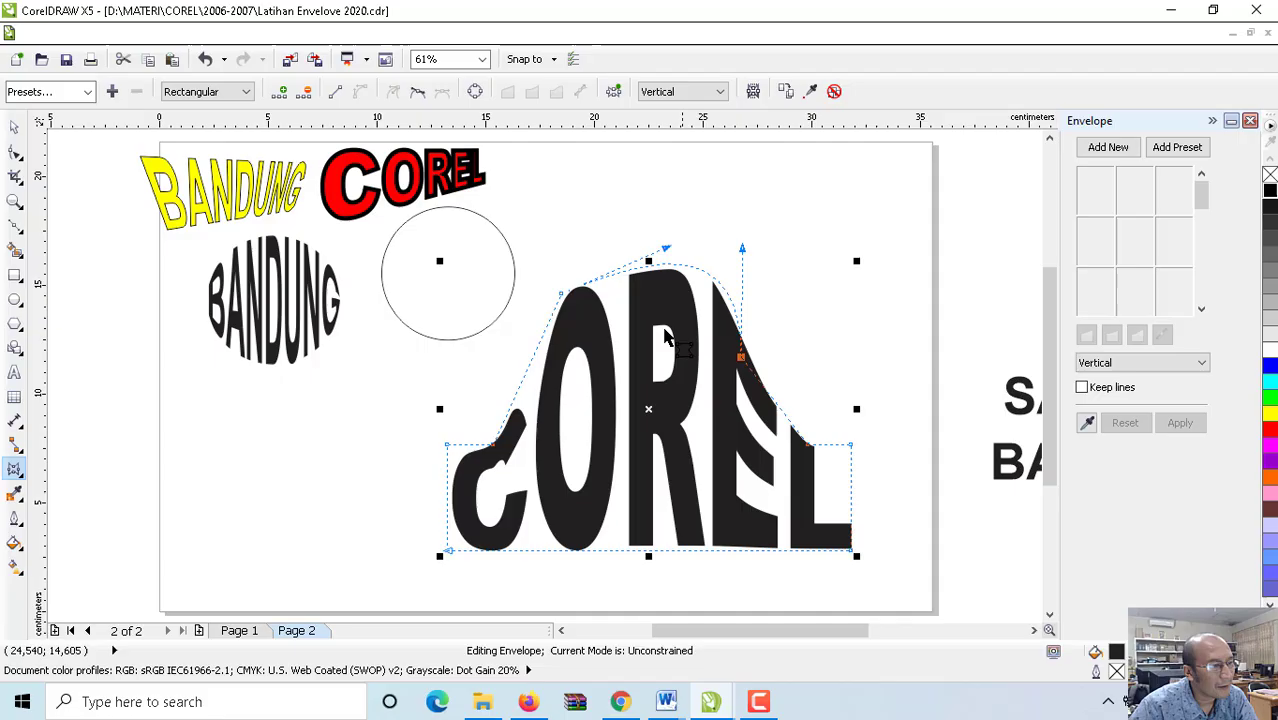
click(529, 367)
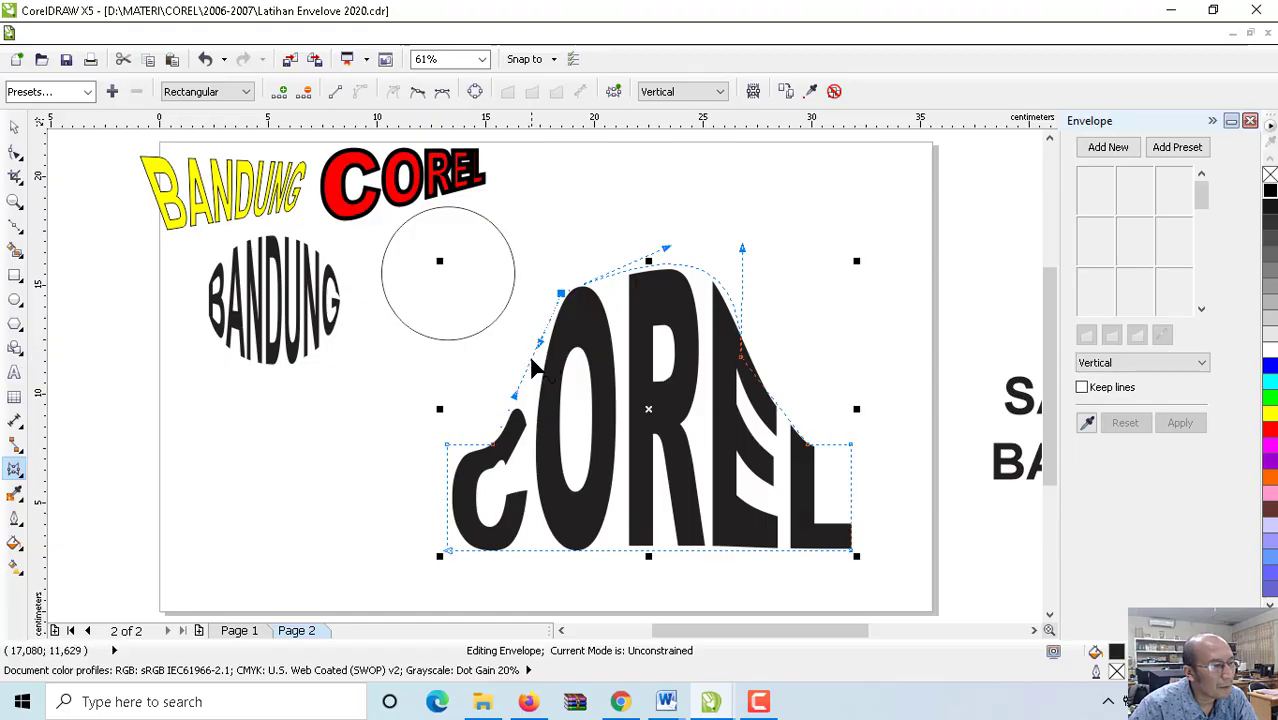
drag(533, 364, 531, 422)
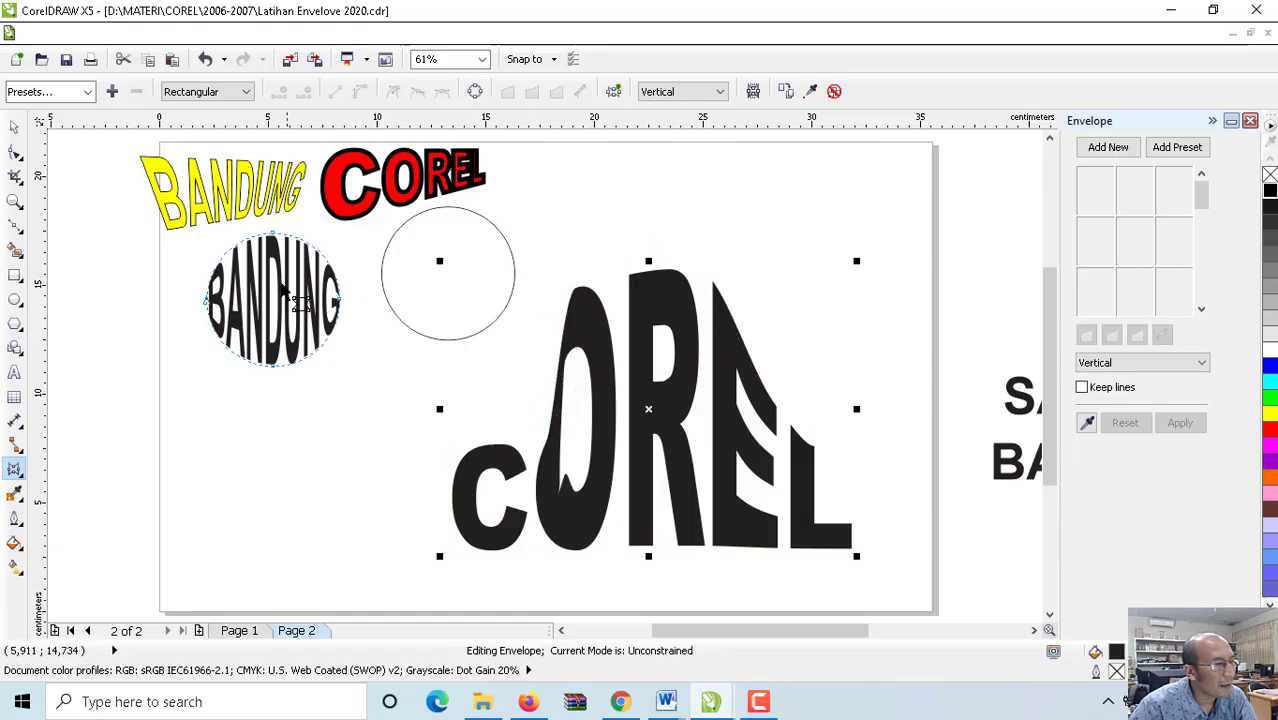
Step: Pull the top node of the round BANDUNG text's envelope up and to the right
drag(273, 232, 352, 228)
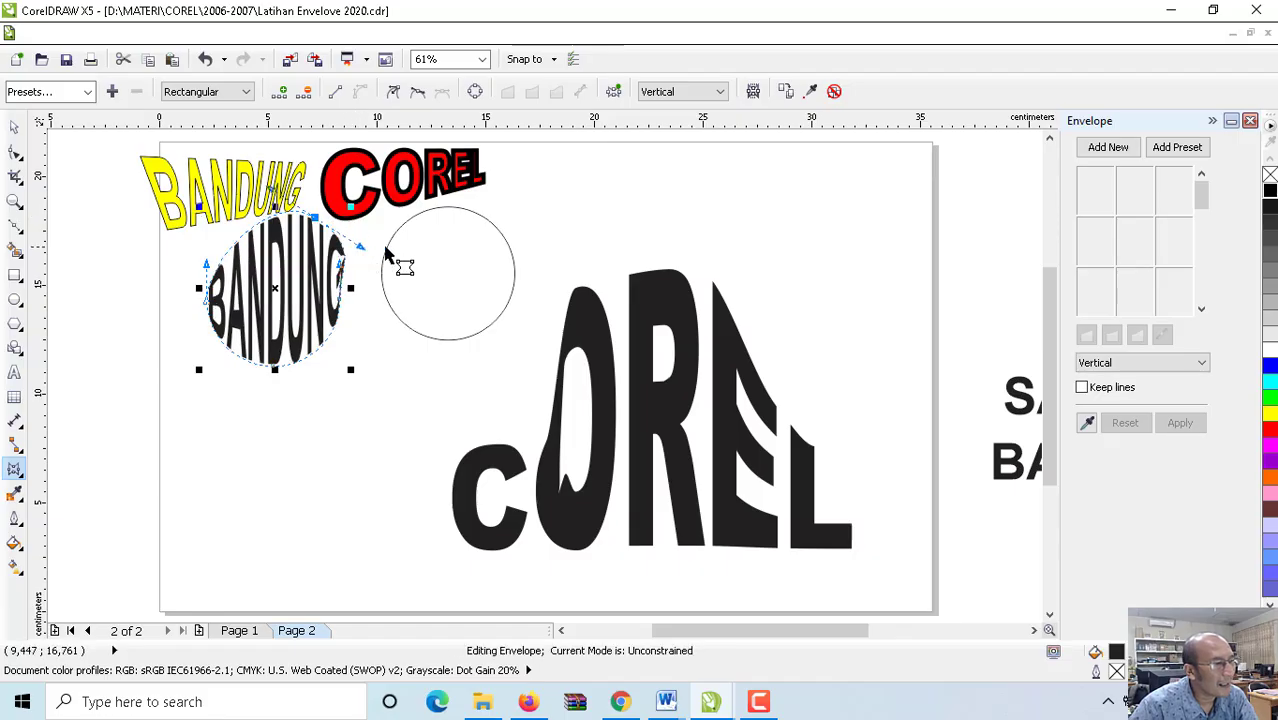
key(space)
Step: Scale the enveloped black COREL text to about 9.2 by 6.4 cm and place it just right of the circle
click(637, 369)
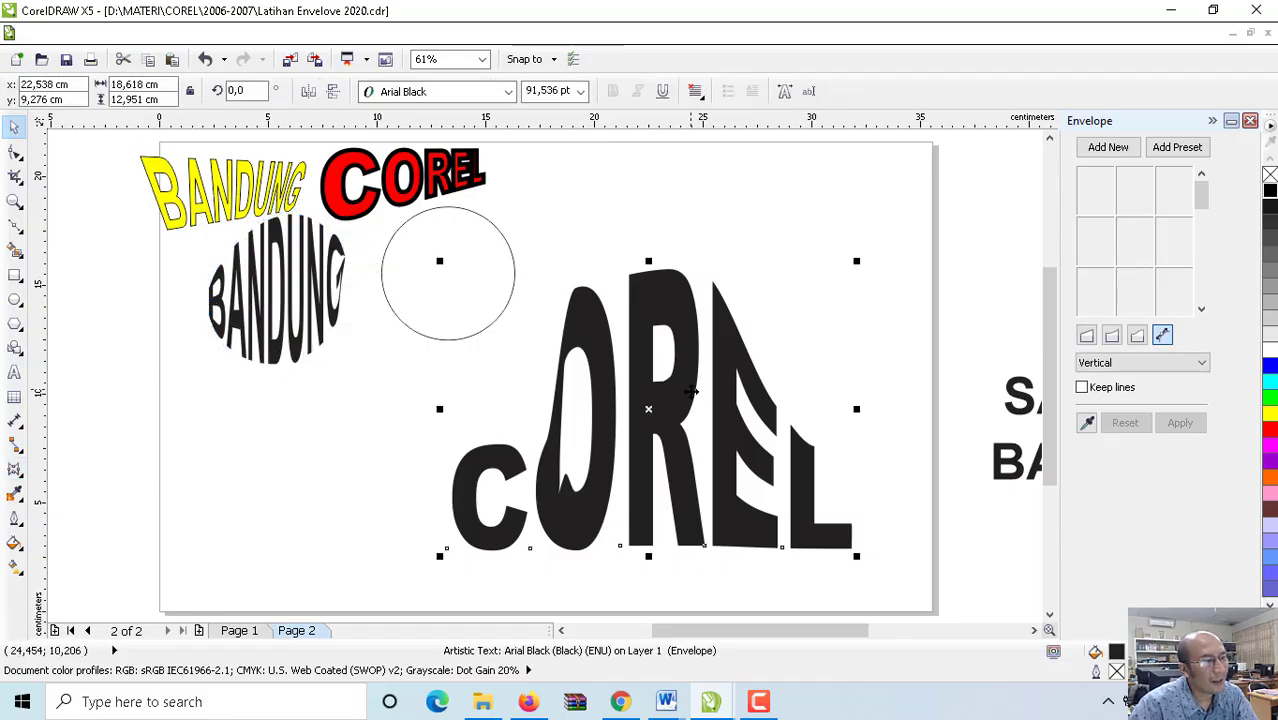
drag(856, 558, 727, 464)
click(502, 321)
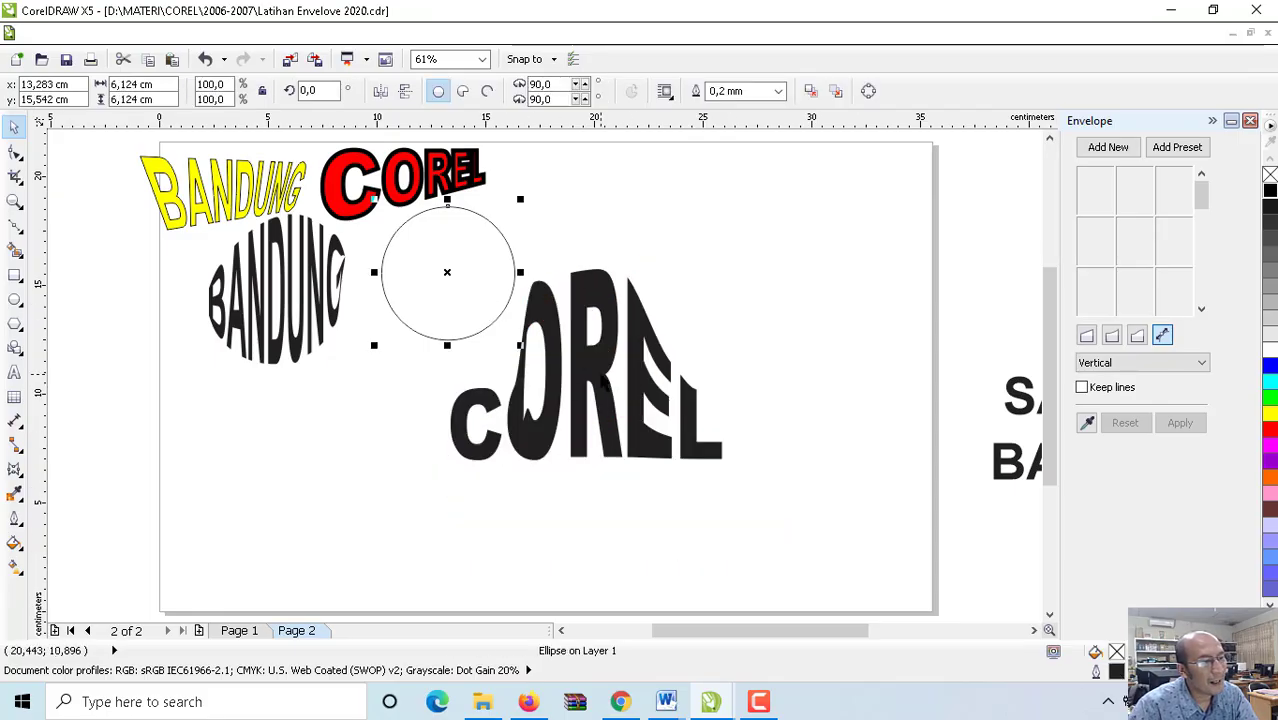
drag(601, 379, 671, 271)
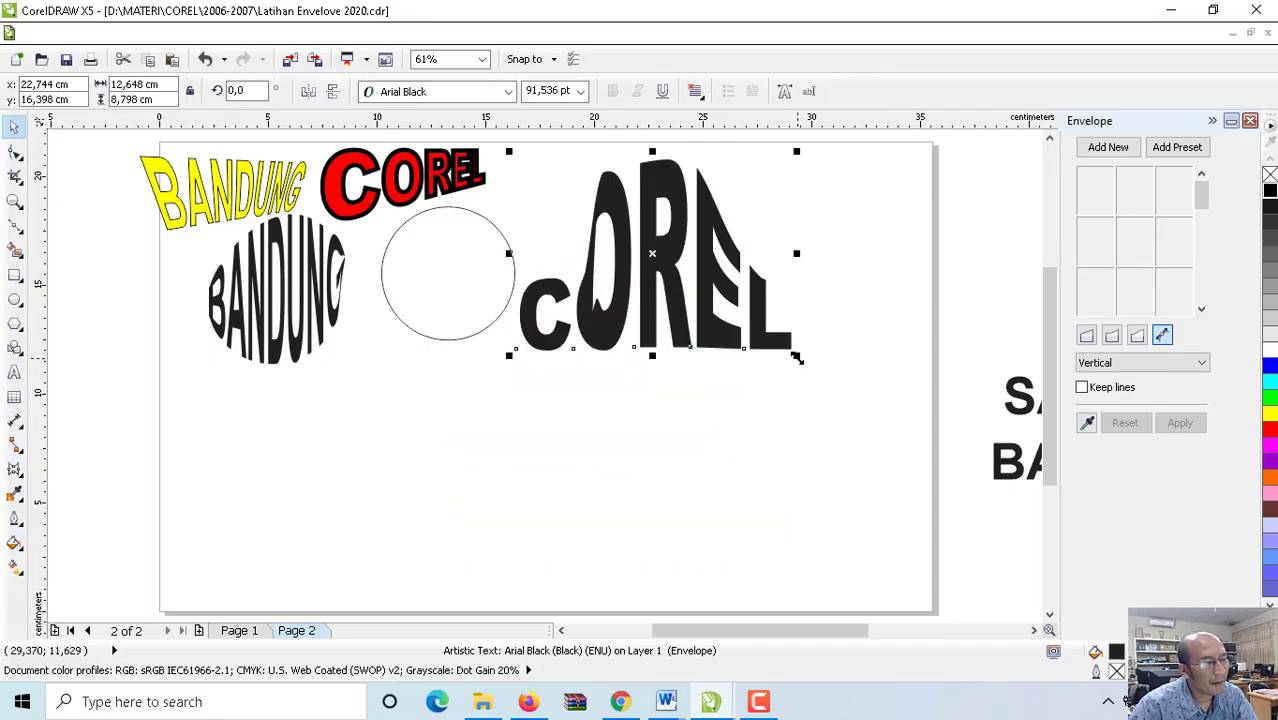
drag(797, 357, 723, 304)
click(243, 178)
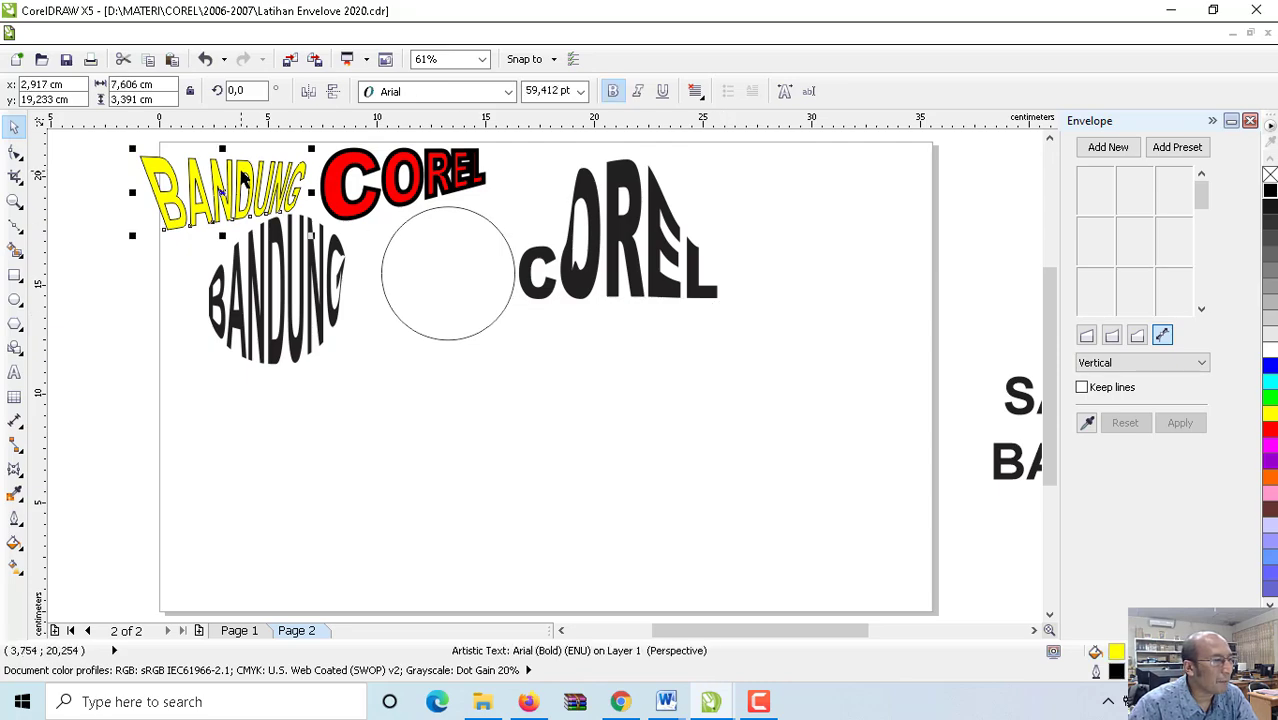
click(268, 262)
click(620, 185)
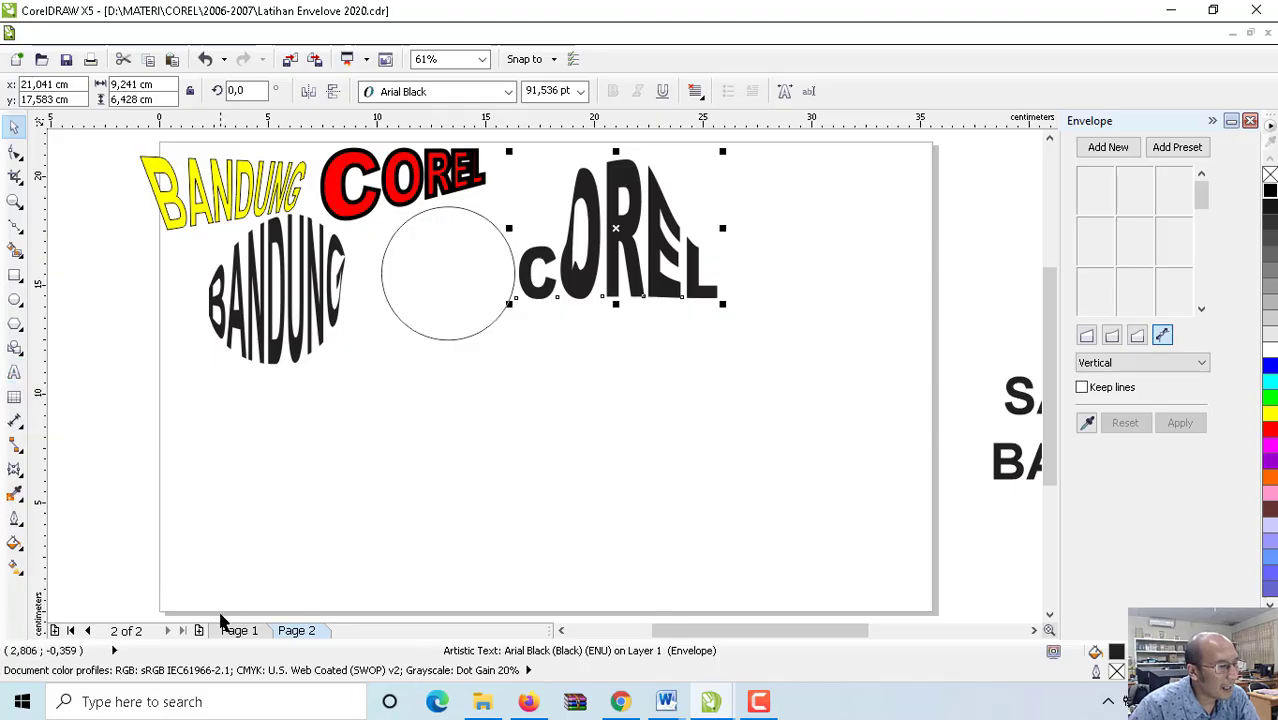
Step: Copy the plain BANDUNG text onto page 2's lower left, scale it to about 8.8 cm wide, and place a duplicate higher up to its right
click(240, 631)
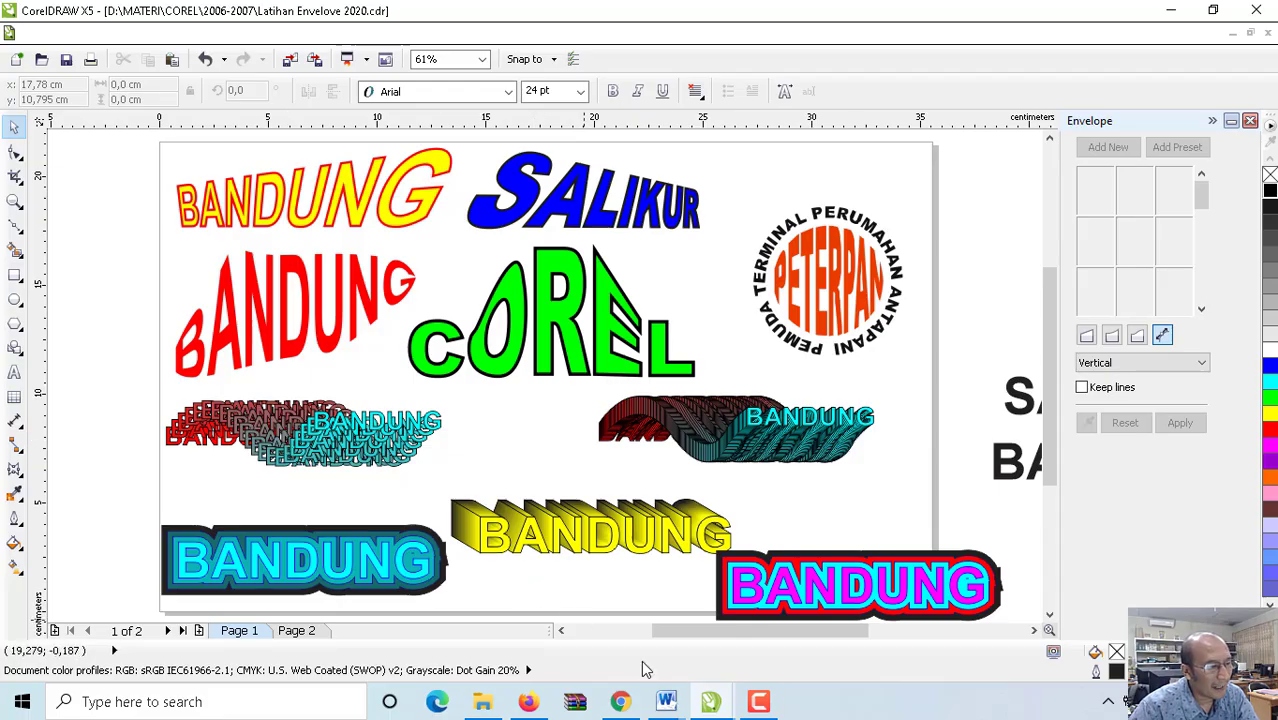
click(297, 630)
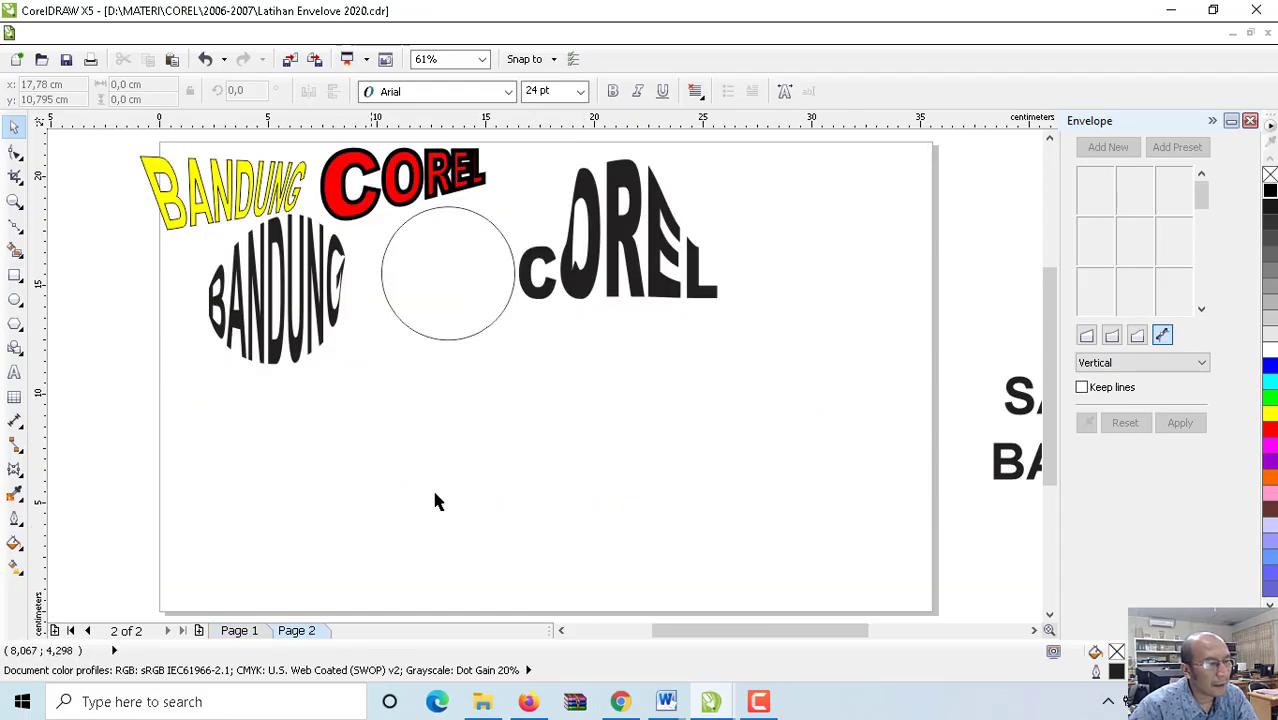
drag(1007, 484, 204, 480)
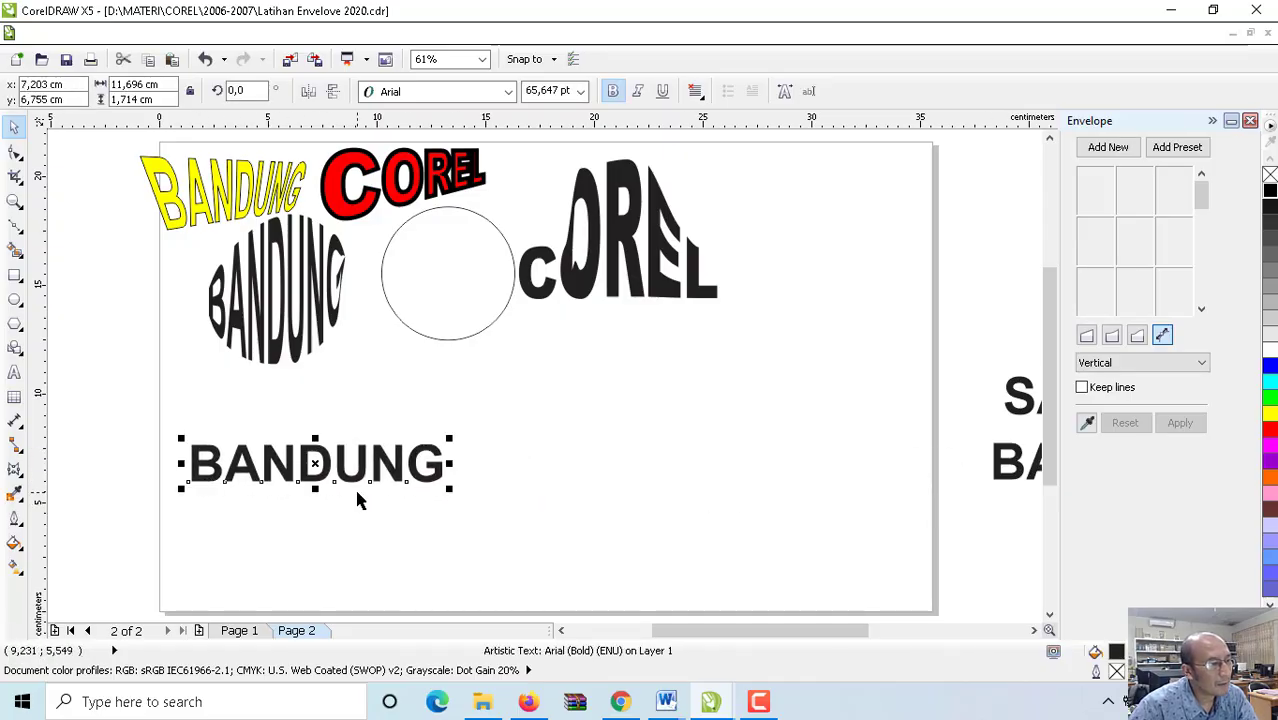
drag(447, 492, 384, 475)
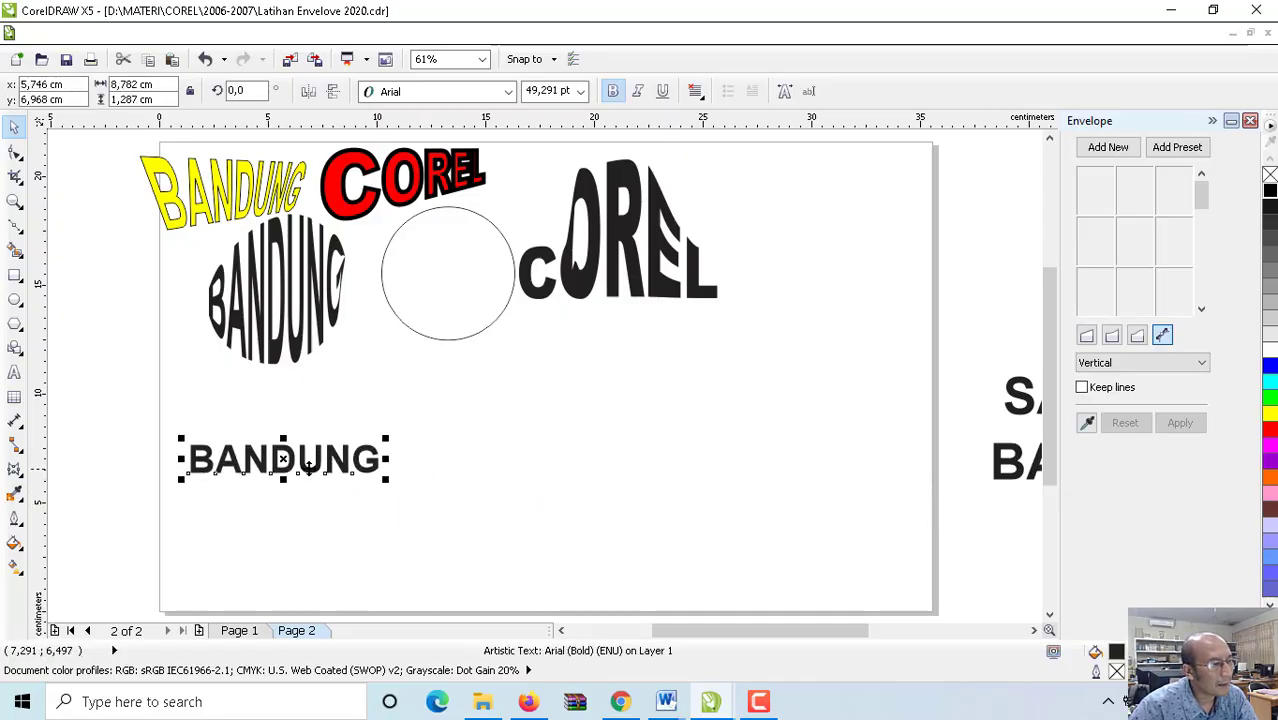
drag(303, 456, 611, 405)
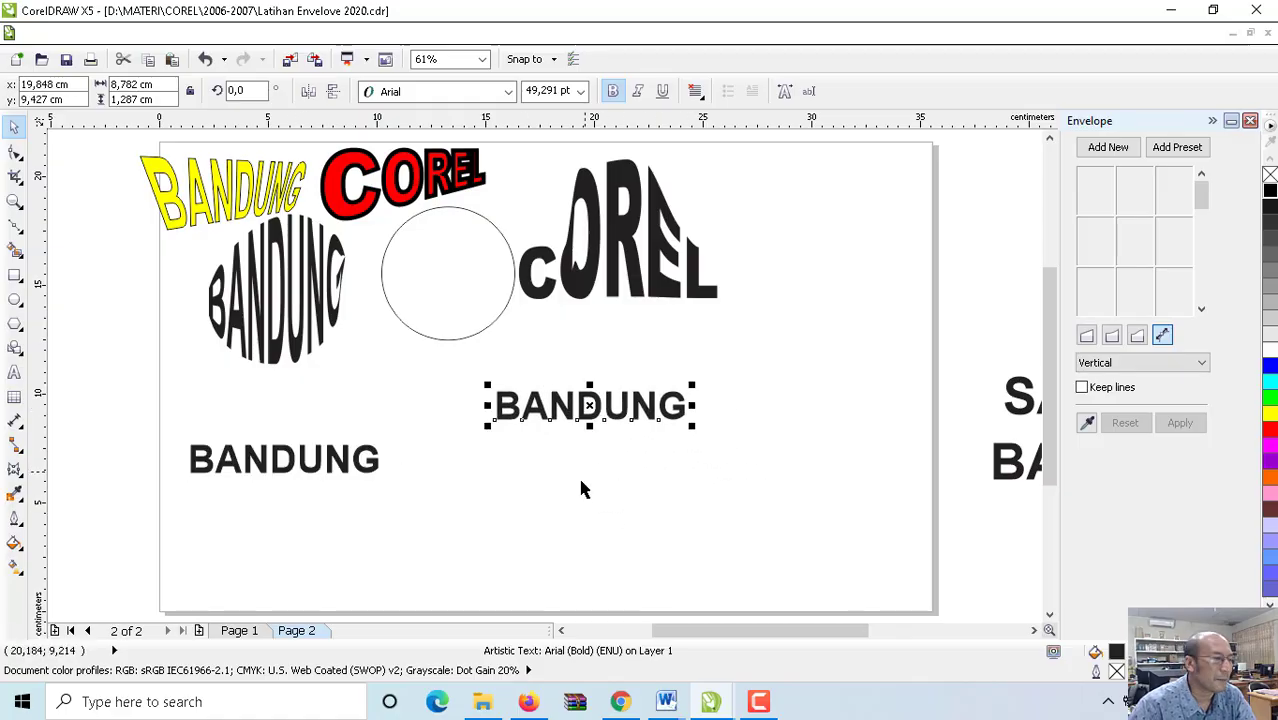
Step: Fill the lower plain BANDUNG with yellow and the upper one with red, and shift the red one about 4 cm left
click(290, 472)
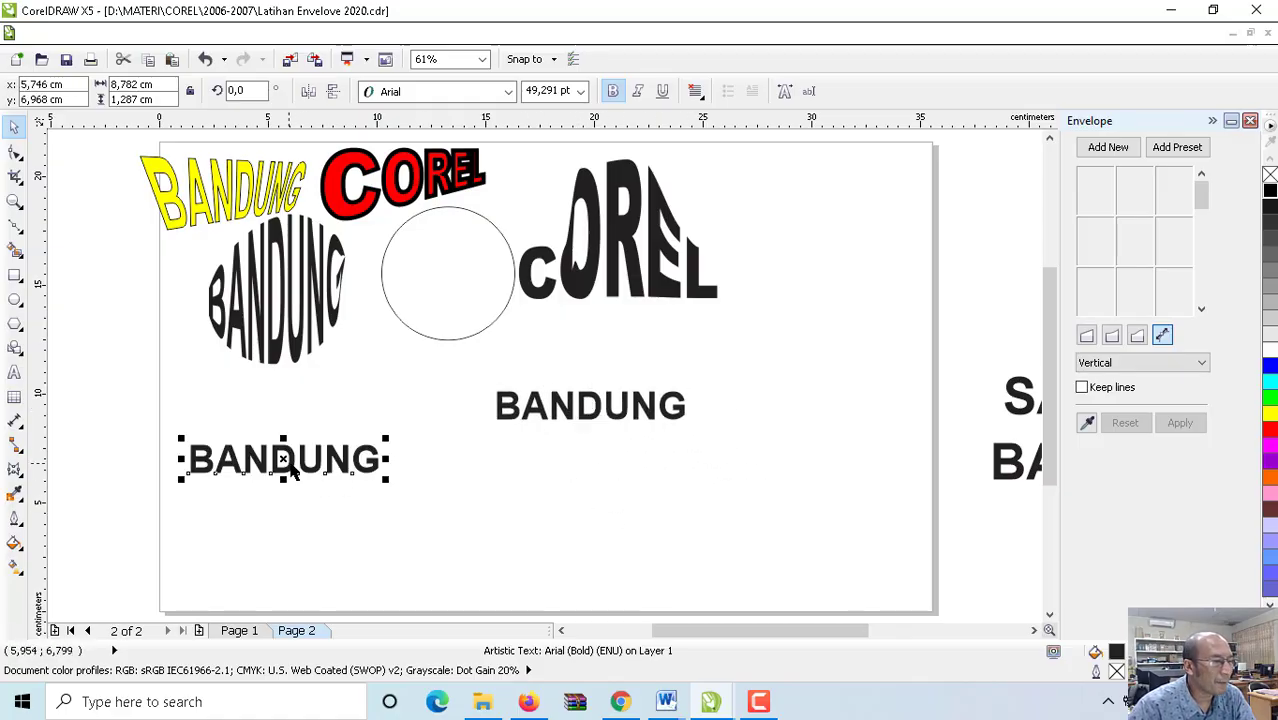
click(1269, 414)
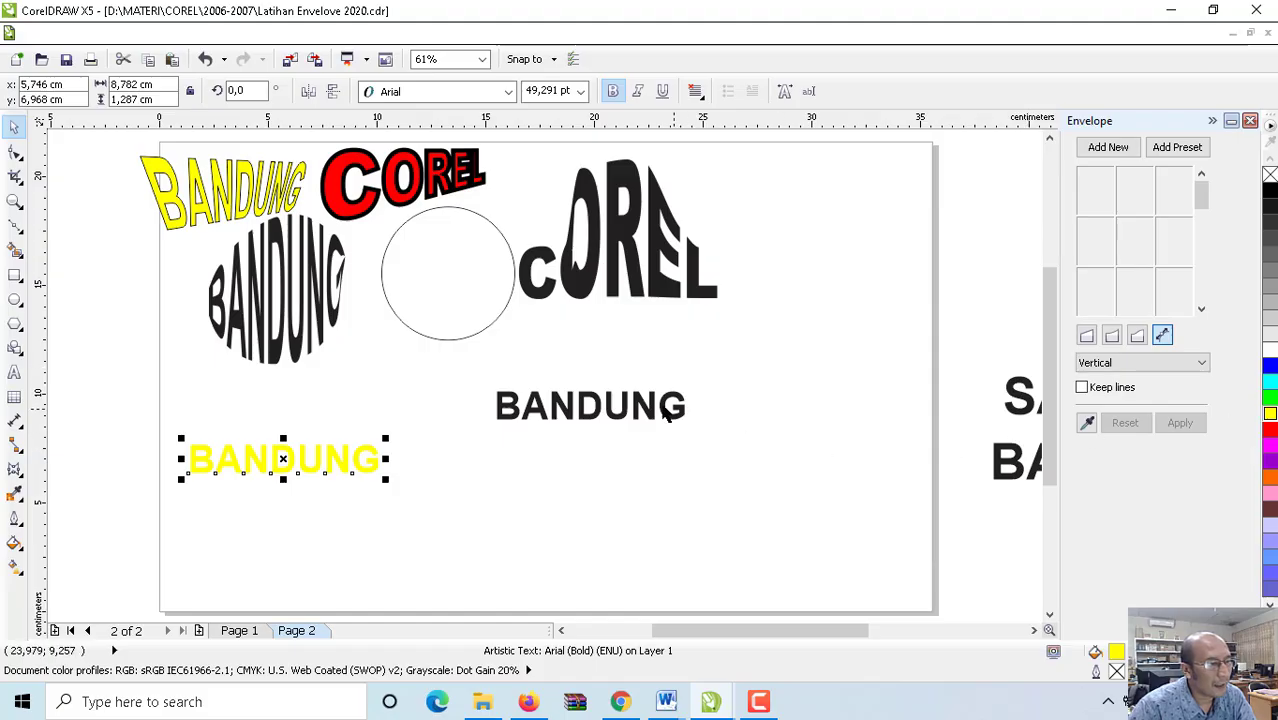
click(645, 412)
click(1270, 430)
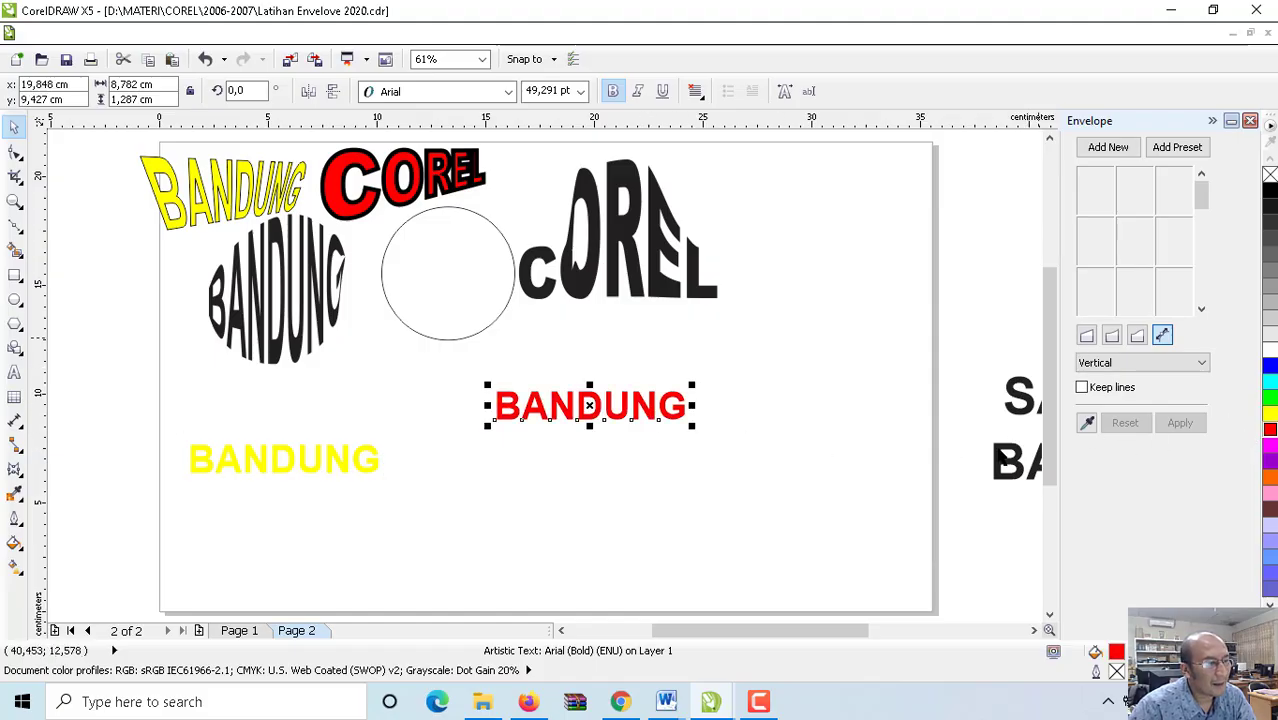
drag(589, 406, 500, 407)
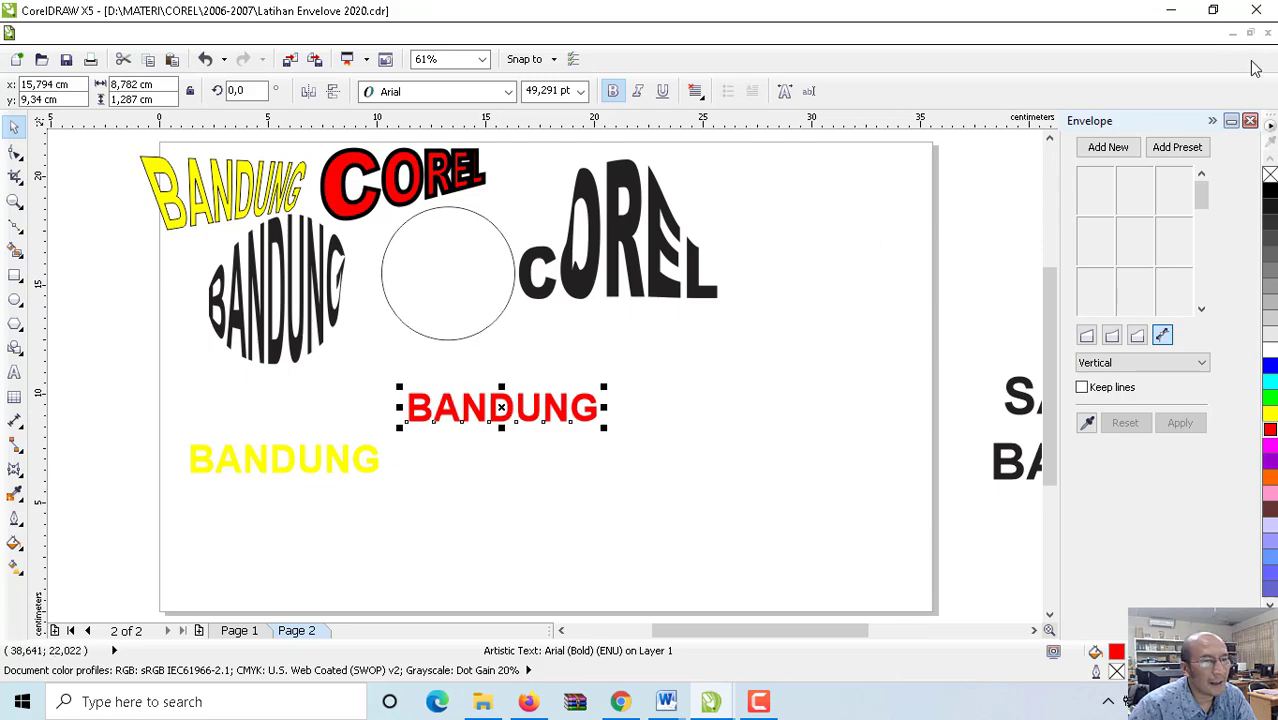
Step: Replace the Envelope settings with the Blend settings and blend the yellow and red BANDUNG texts using 5 steps
click(1250, 121)
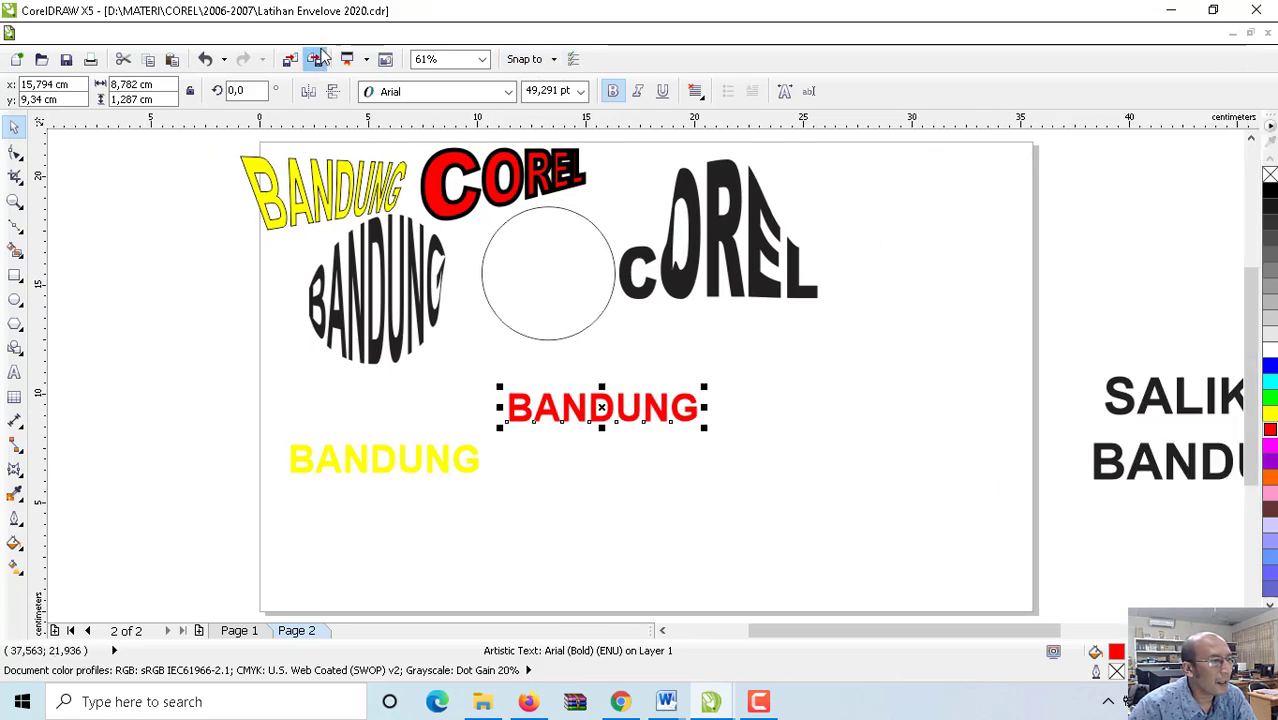
click(276, 36)
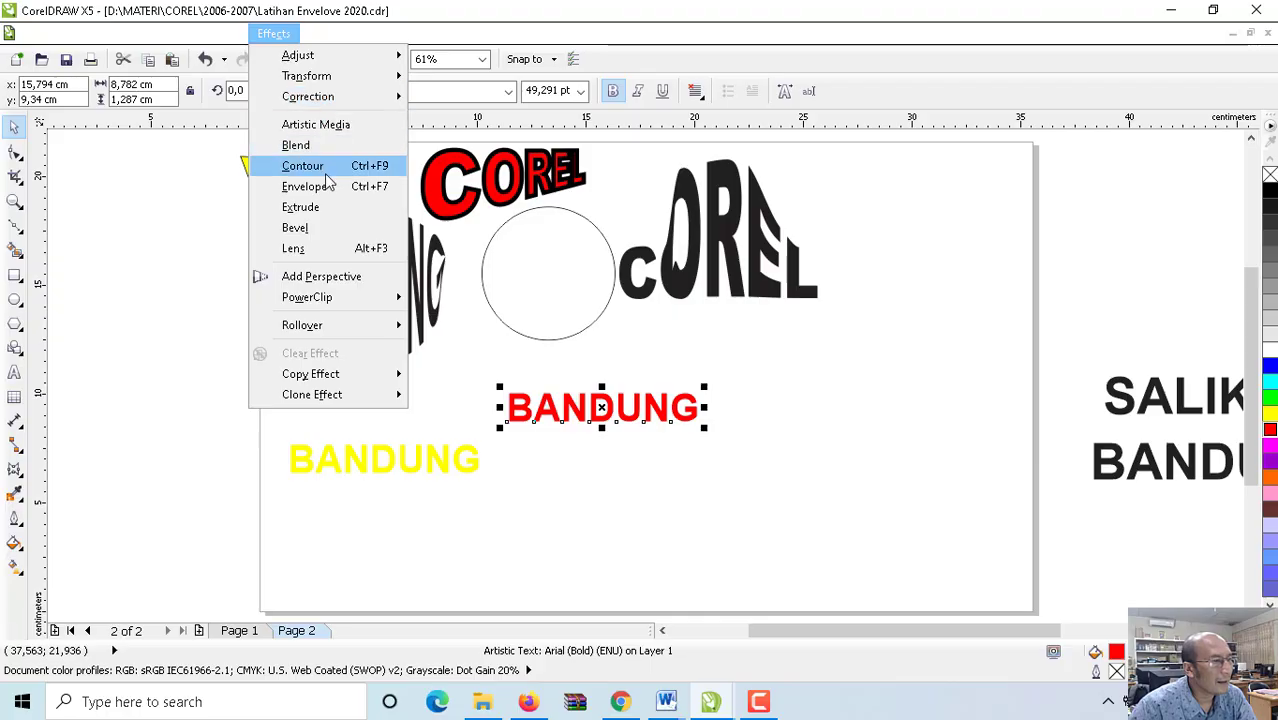
click(296, 145)
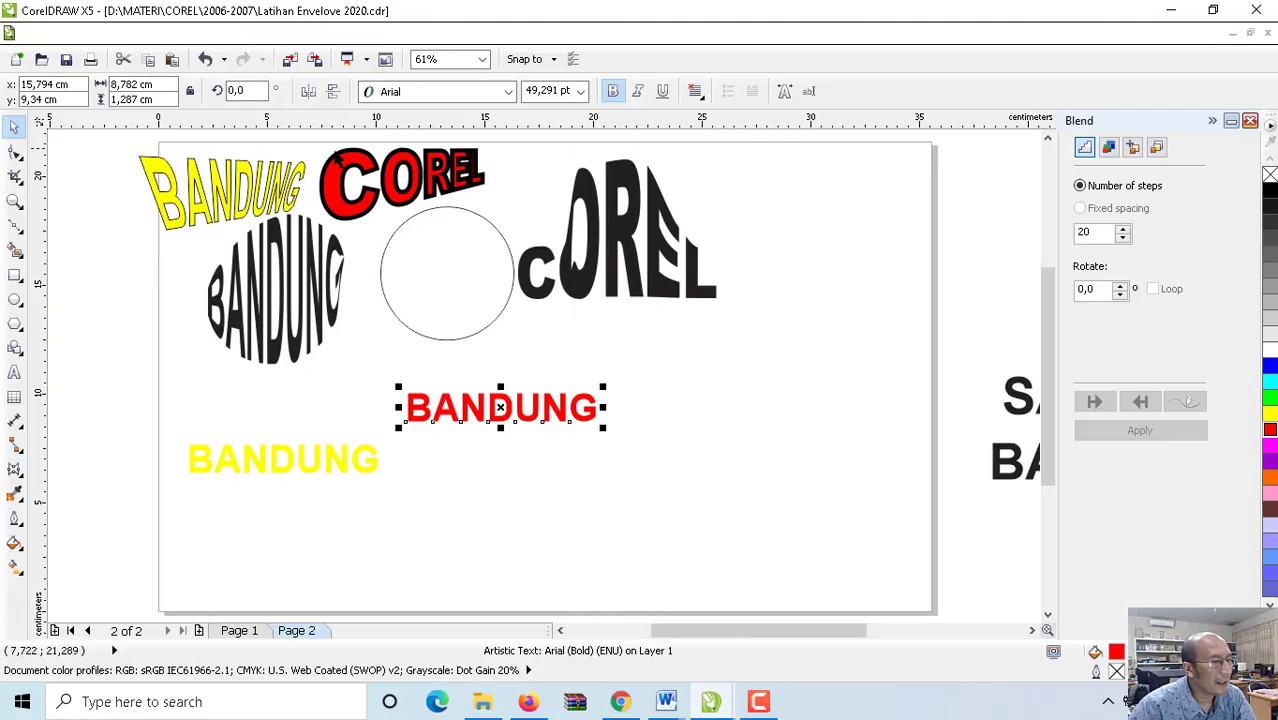
click(636, 407)
drag(112, 370, 690, 533)
click(334, 457)
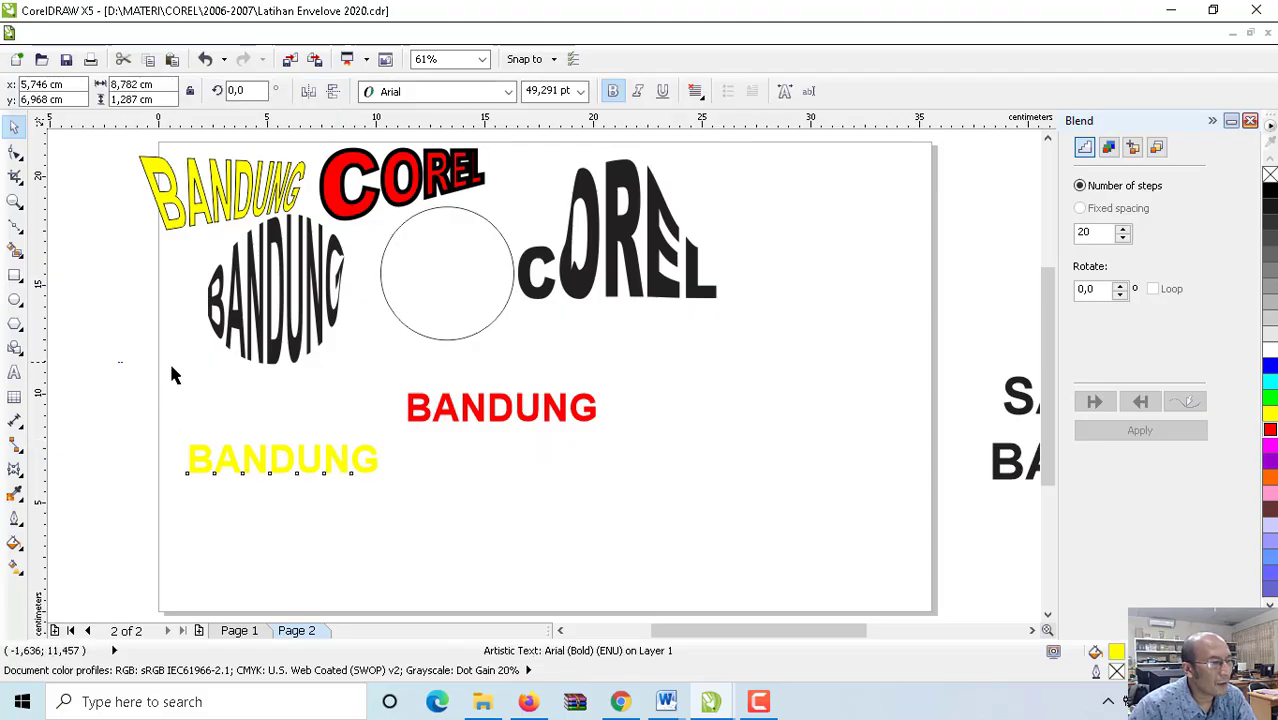
drag(118, 362, 726, 521)
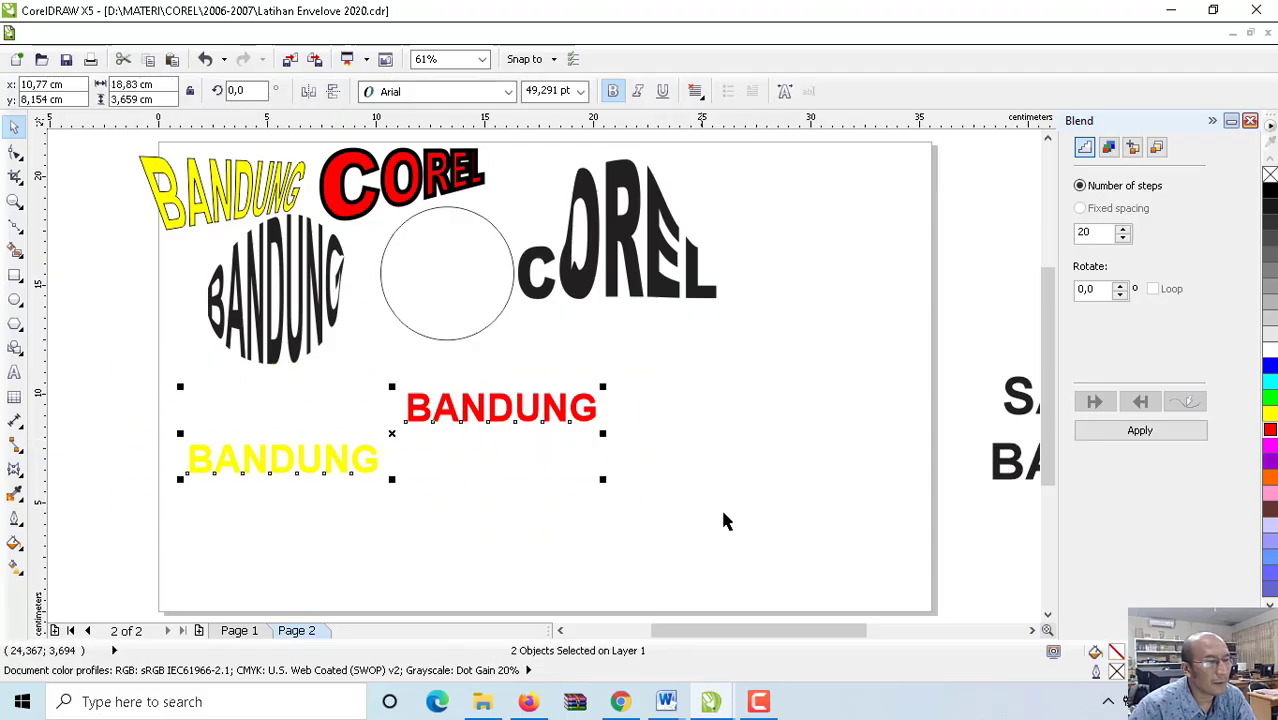
double_click(1104, 234)
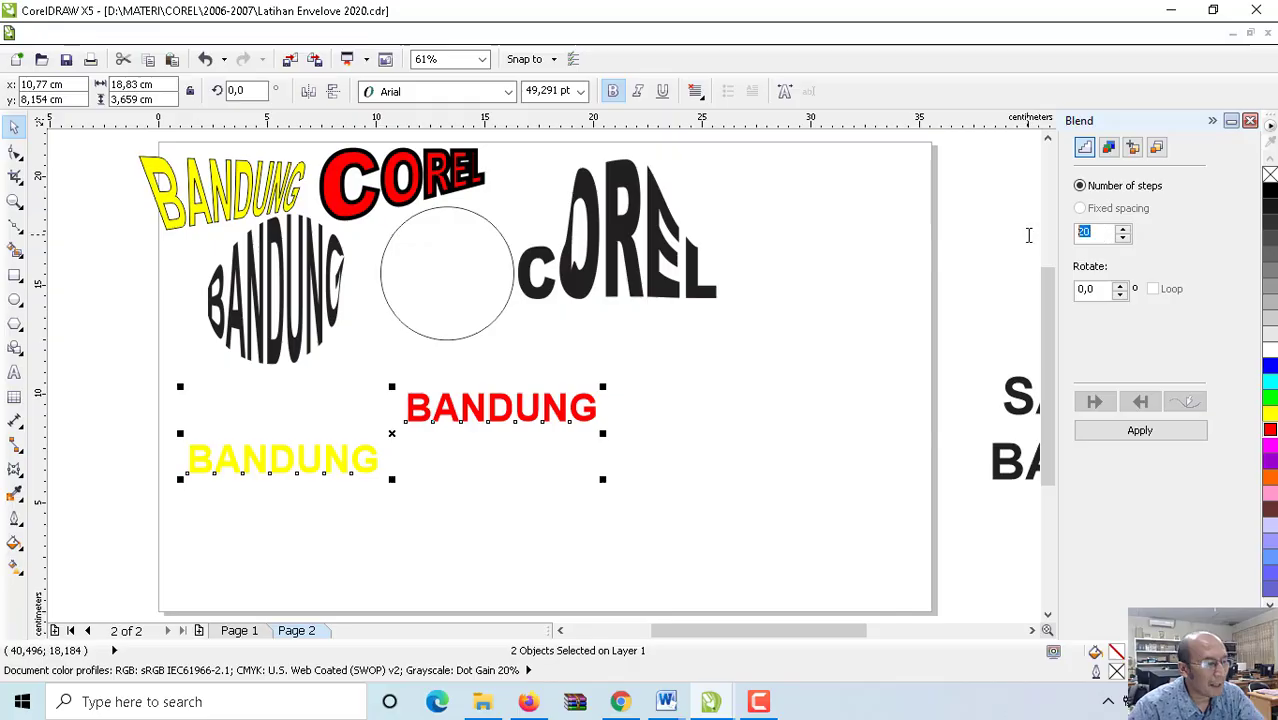
text(5)
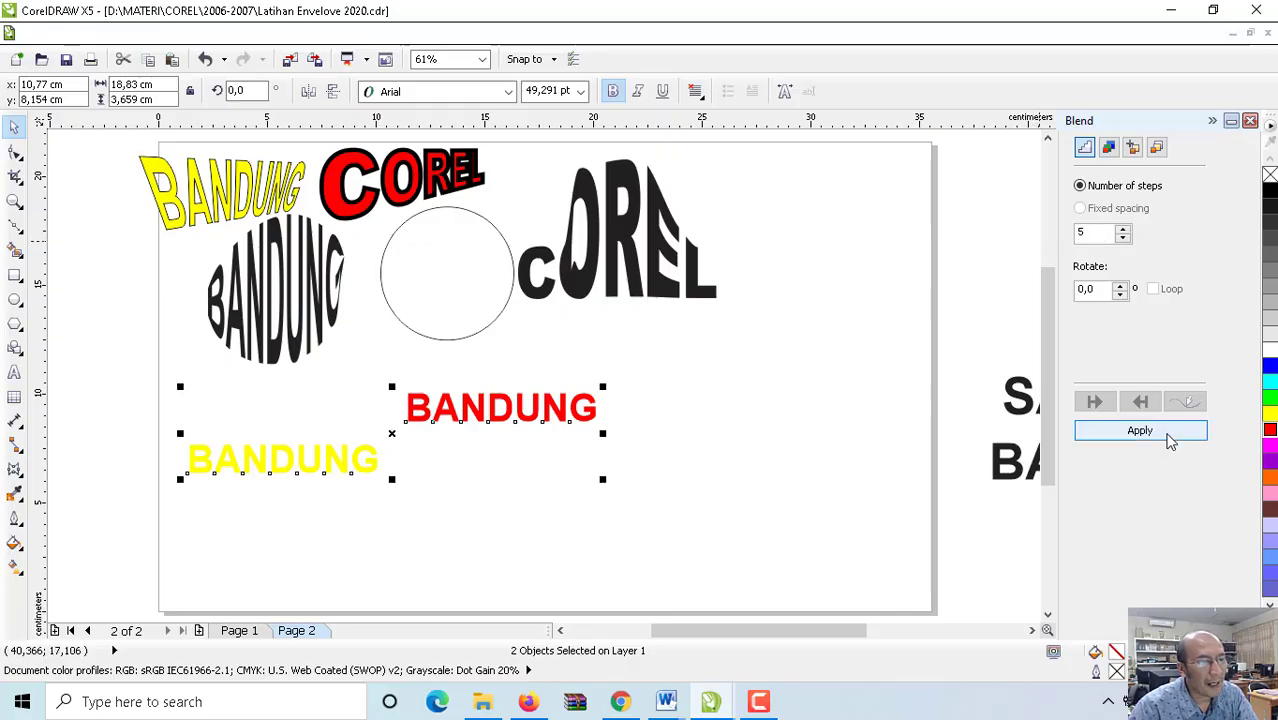
click(1088, 434)
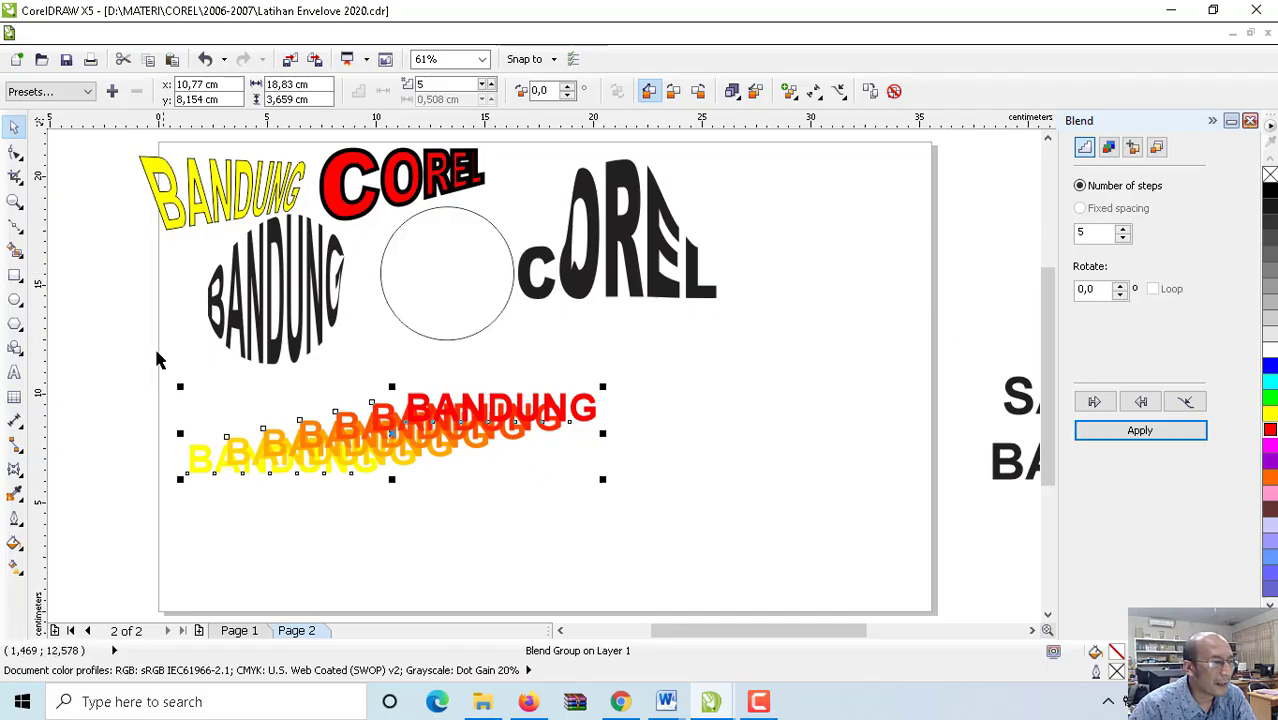
Step: Outline the BANDUNG blend in black and set it to 50 steps
right_click(1271, 195)
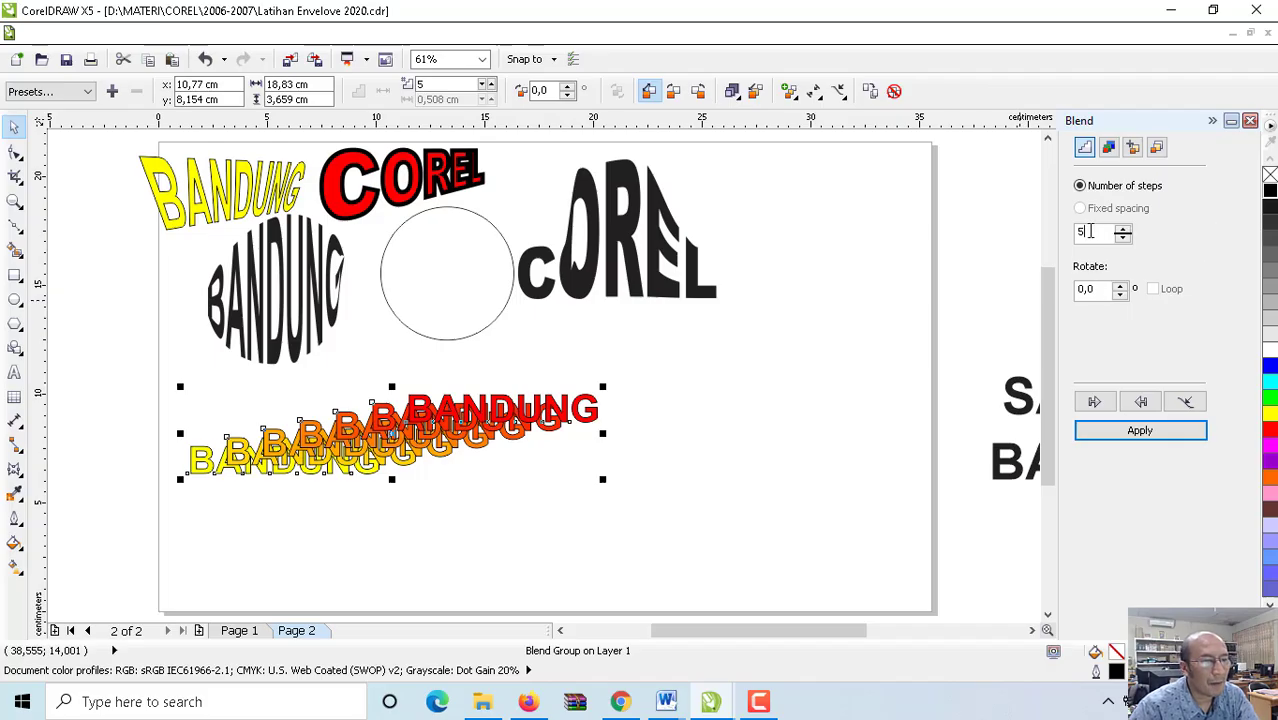
click(1135, 432)
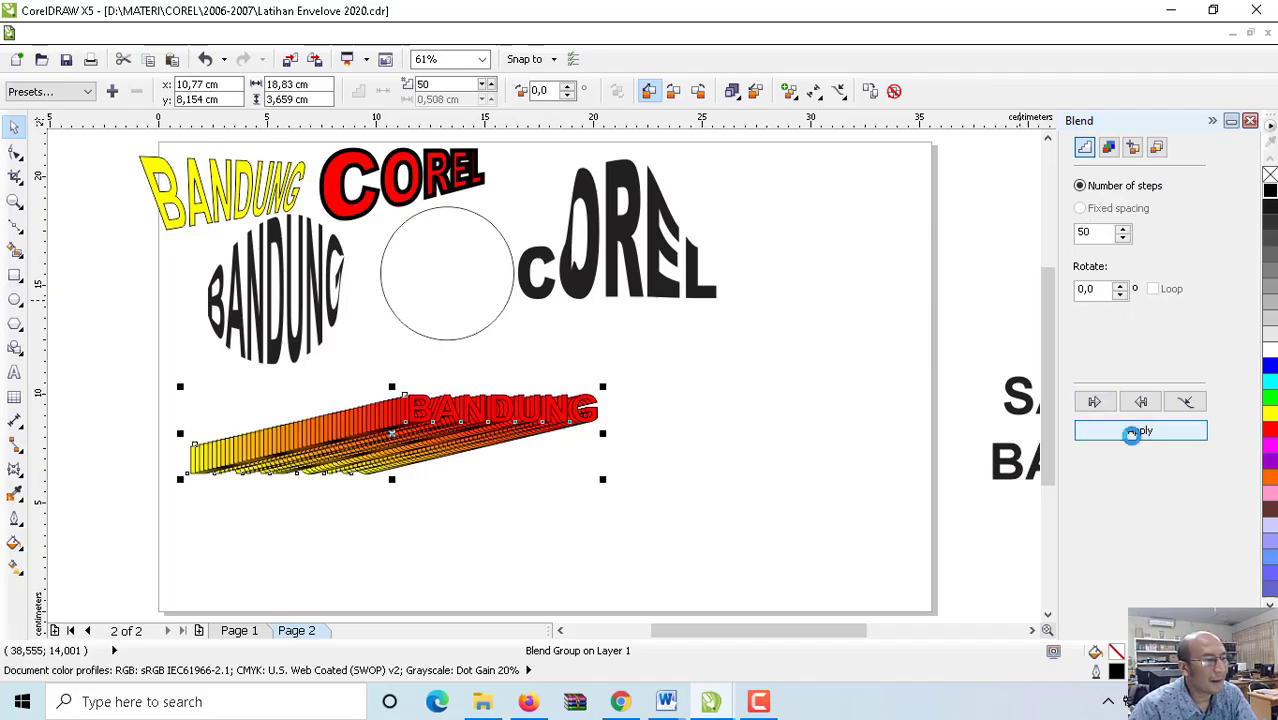
Step: Move the blend's yellow and red end texts toward page 2's lower left corner, with the red one below and right of the yellow one
drag(376, 411, 299, 477)
click(422, 438)
drag(412, 472, 375, 430)
drag(371, 476, 341, 611)
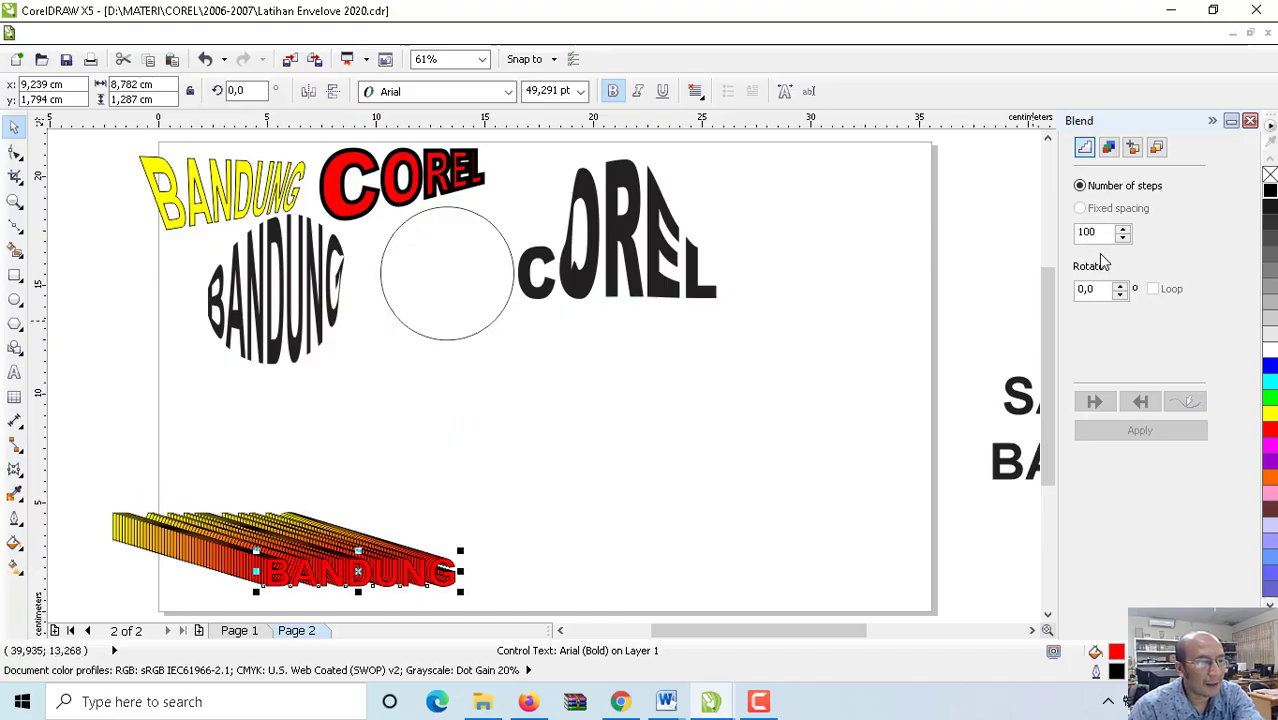
Step: Set the BANDUNG blend to 100 steps
click(288, 512)
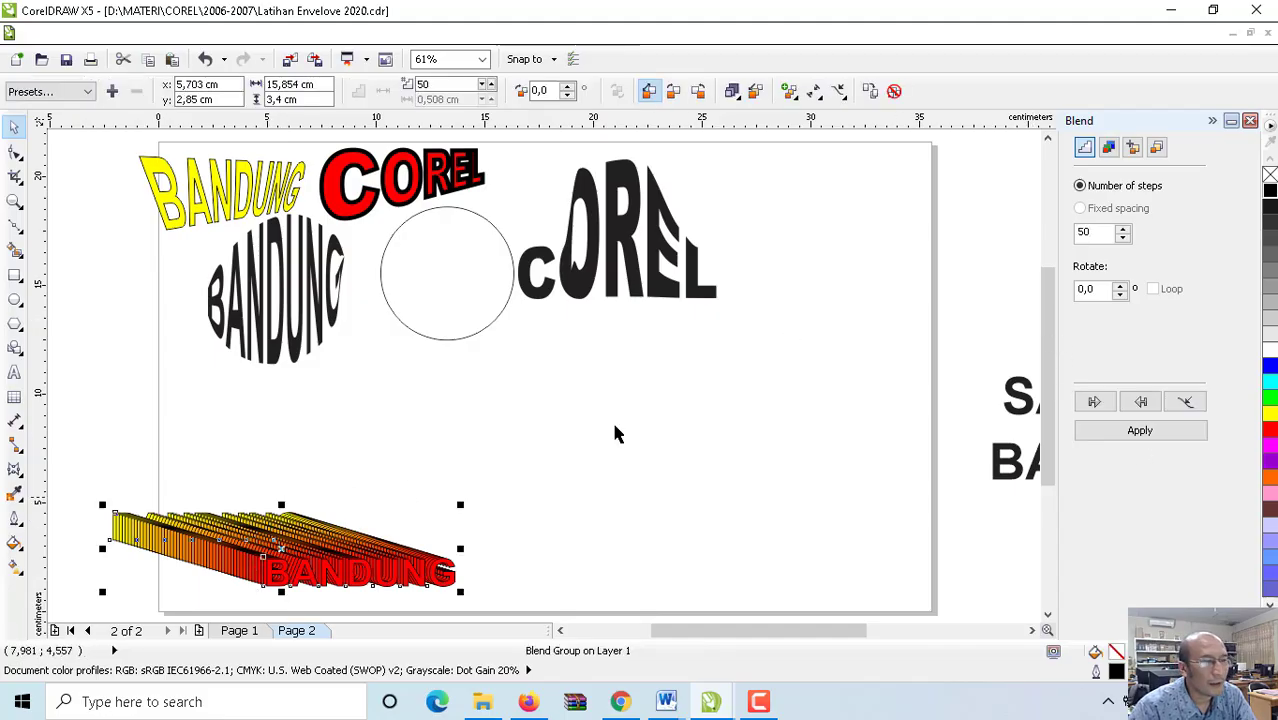
click(1134, 432)
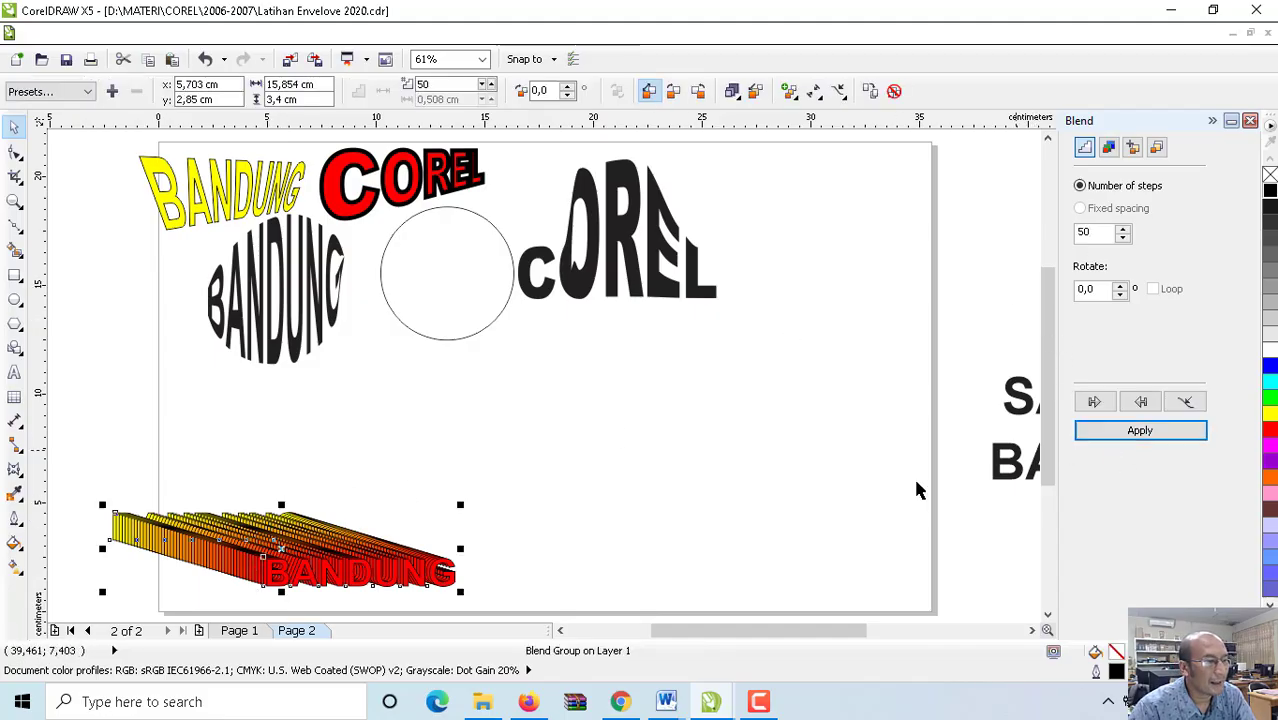
double_click(1096, 235)
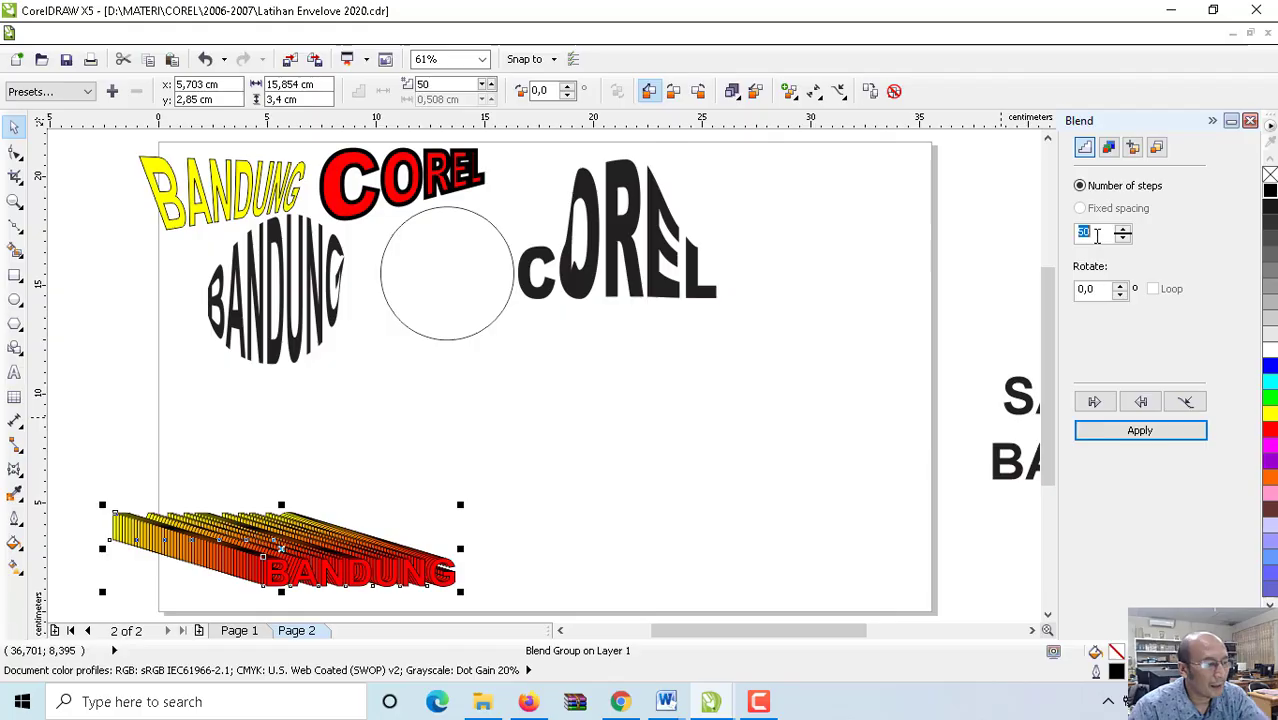
text(100)
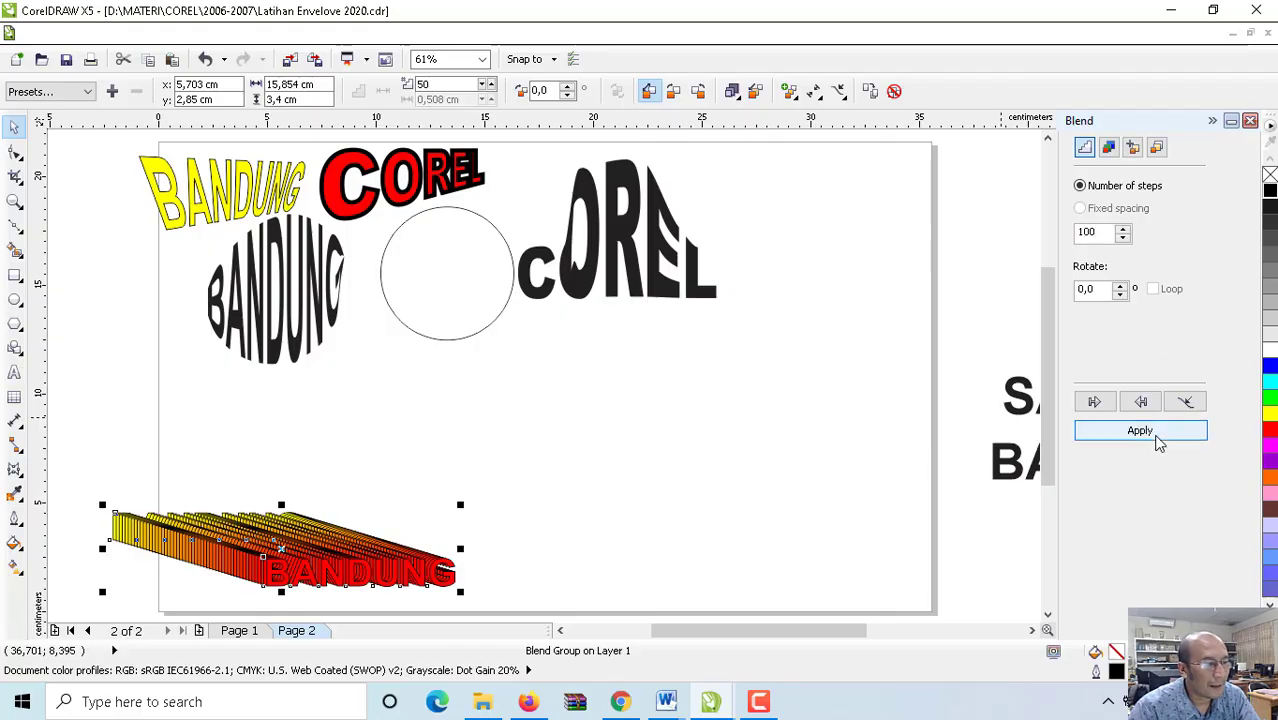
click(1148, 432)
click(530, 435)
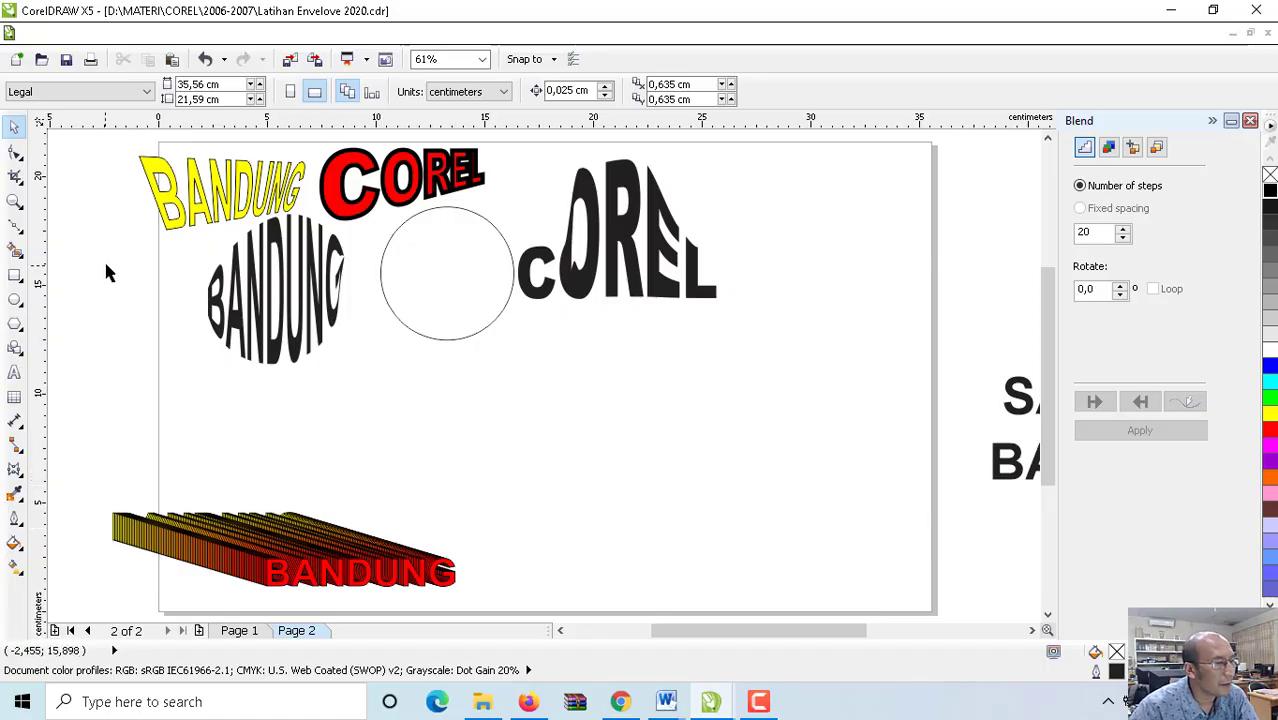
Step: Draw an open wavy Bézier curve, about 20.2 by 4.1 cm with two crests and two troughs, below the enveloped COREL
click(15, 230)
click(19, 229)
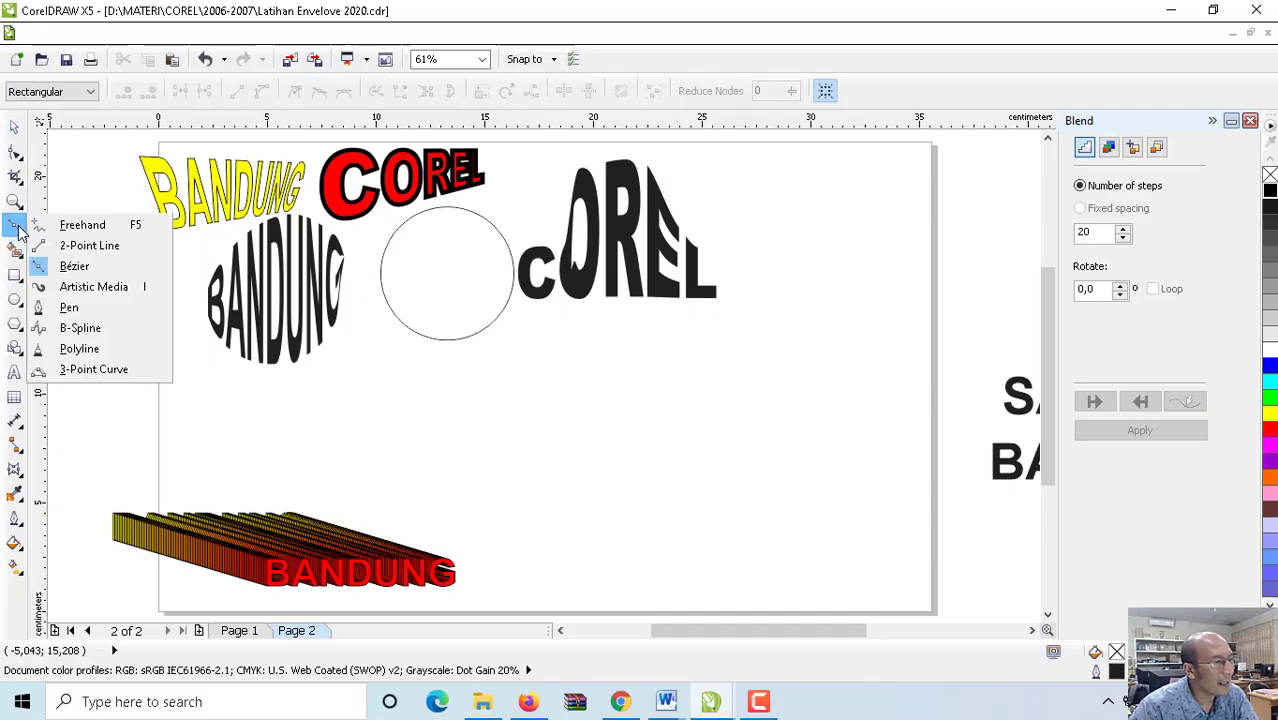
click(74, 266)
click(475, 414)
drag(586, 414, 642, 499)
click(688, 428)
drag(819, 422, 873, 522)
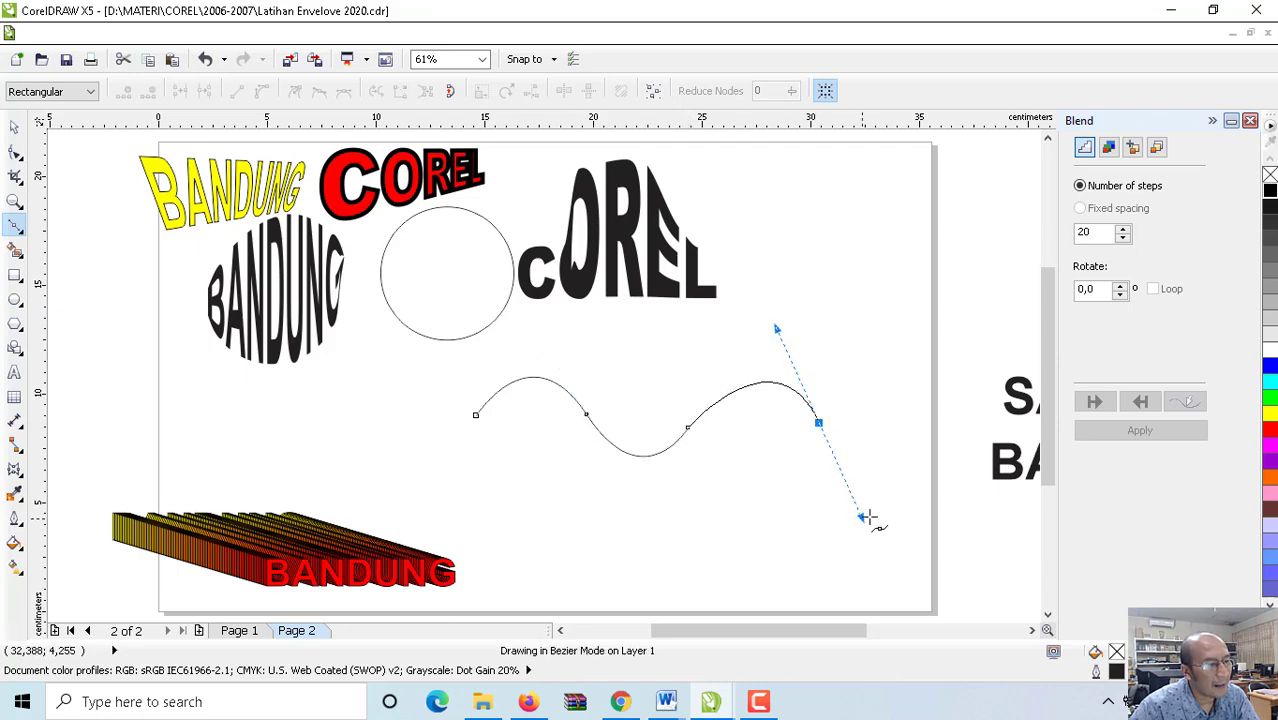
click(916, 428)
click(14, 127)
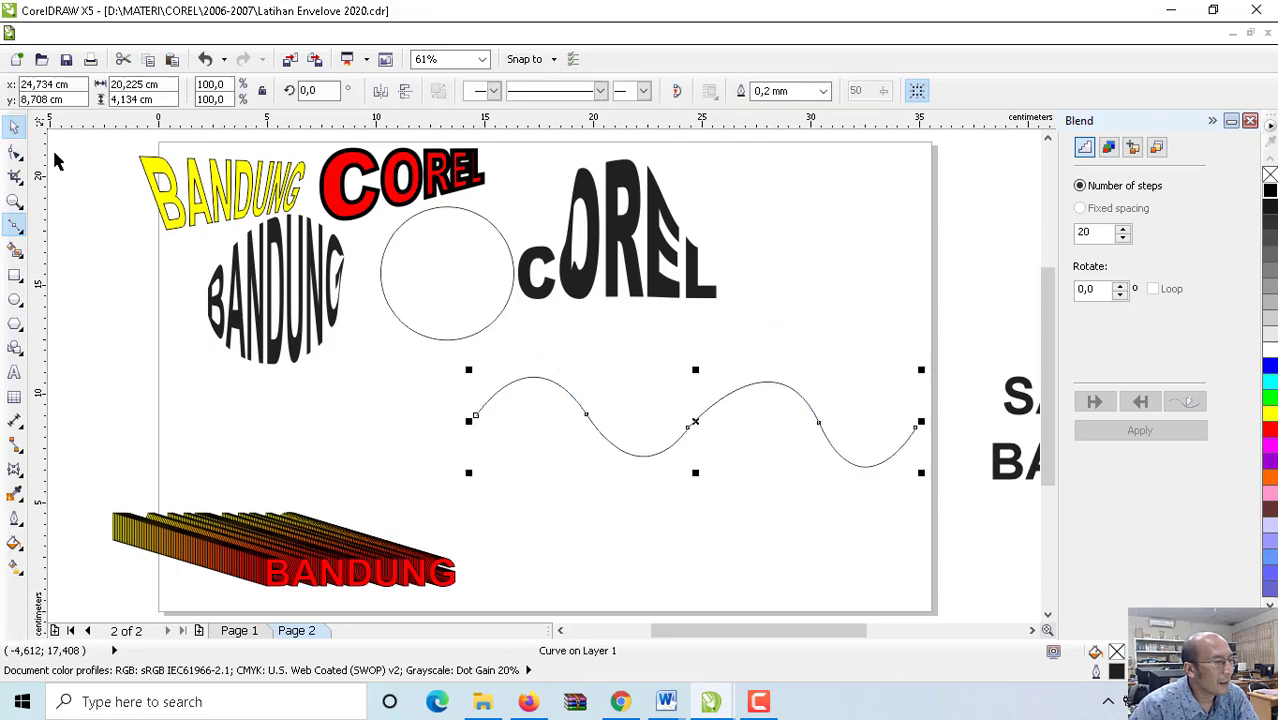
Step: Fit the yellow-to-red BANDUNG blend to the wavy curve as its new path
click(245, 398)
click(268, 540)
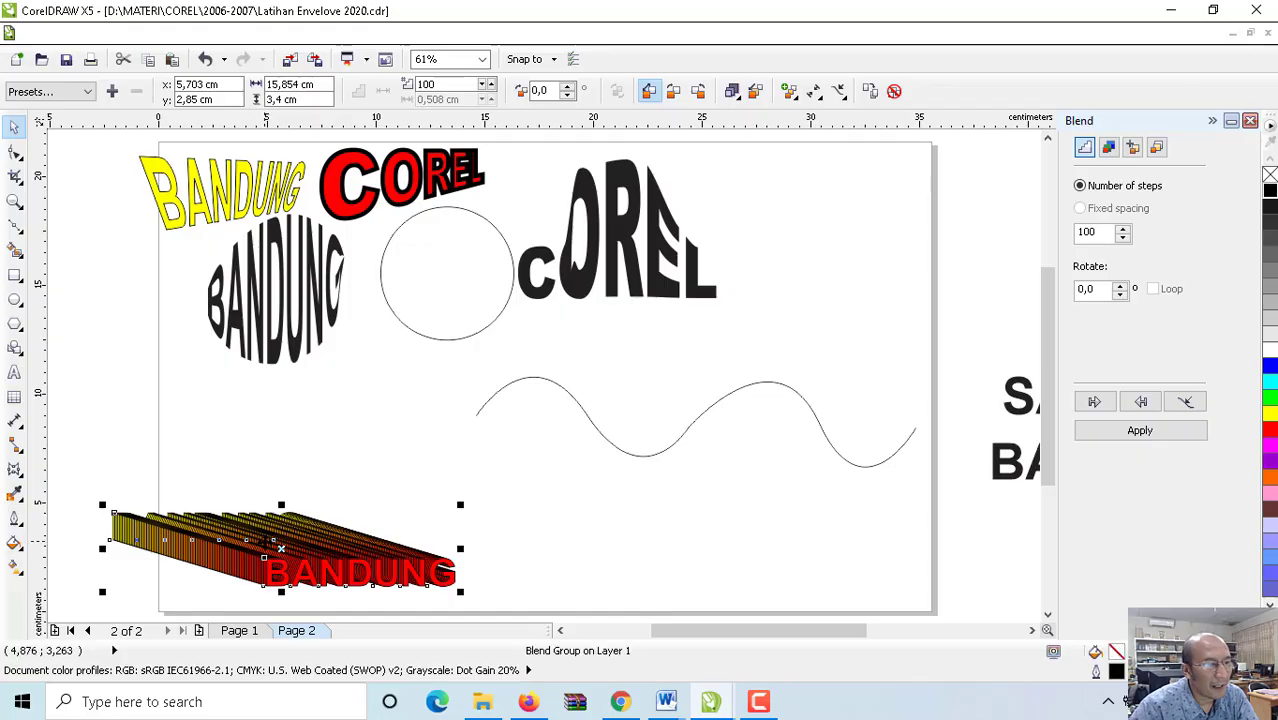
click(1191, 406)
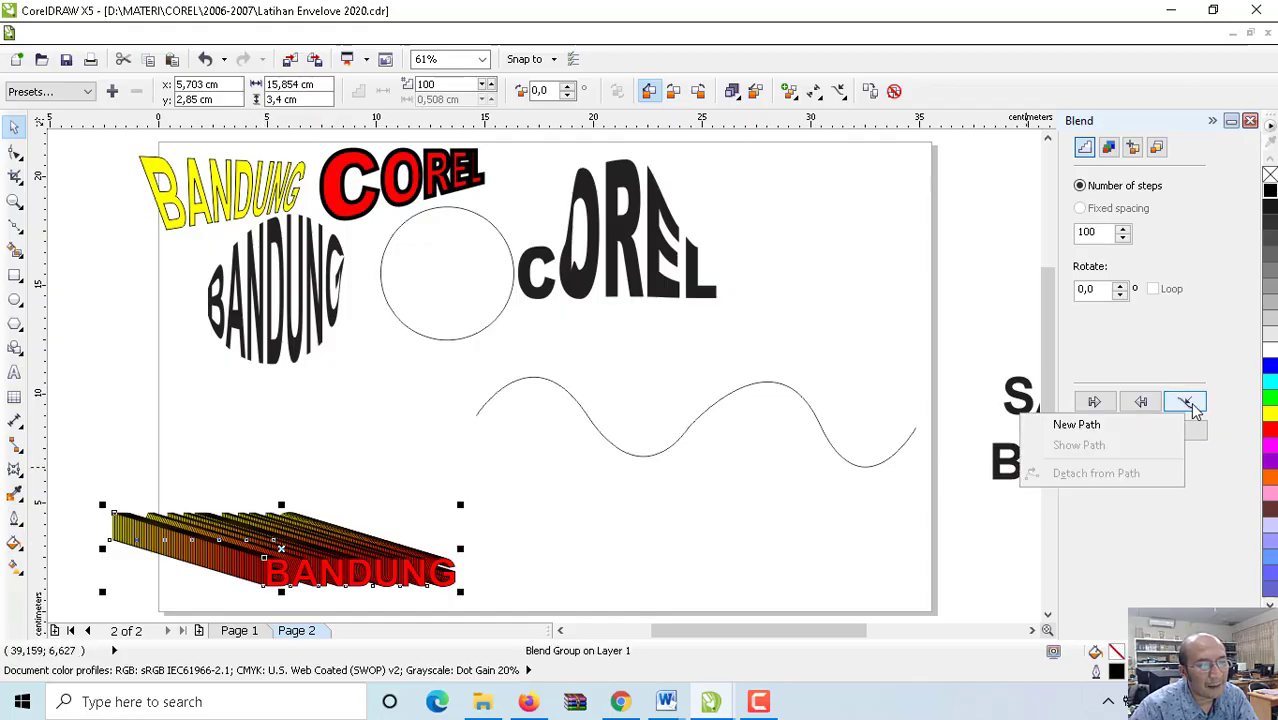
click(1088, 426)
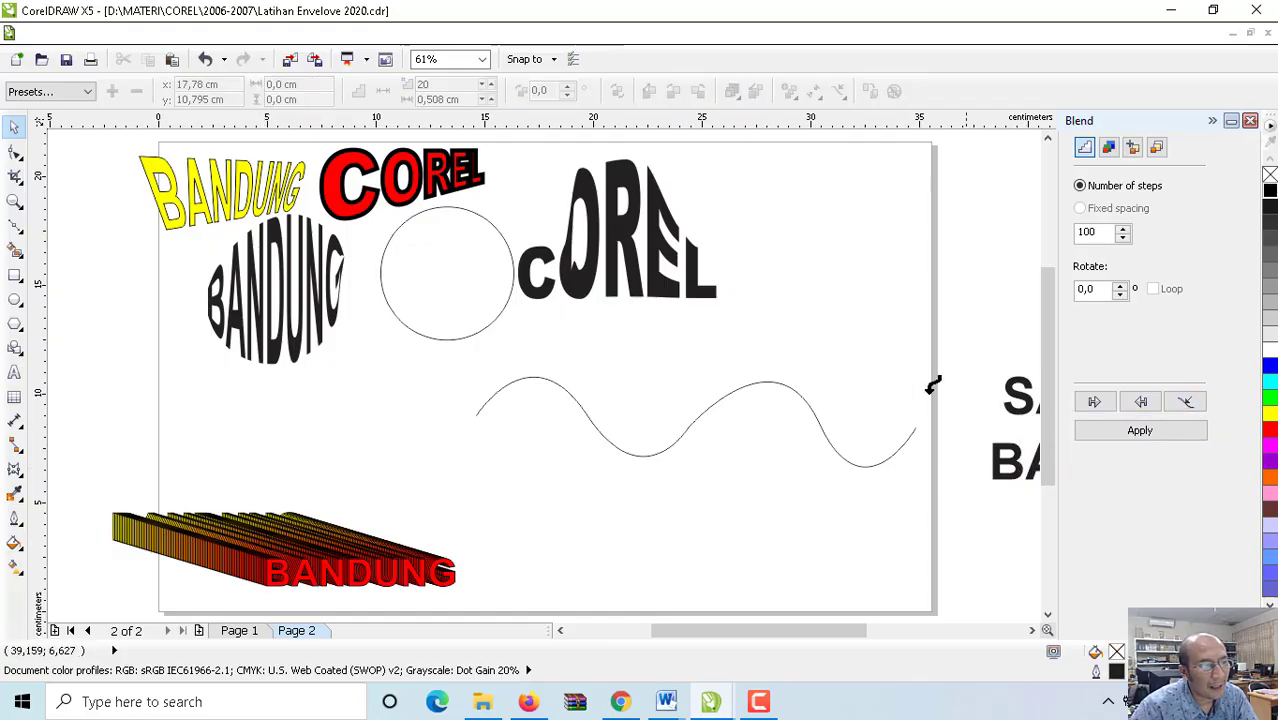
click(762, 378)
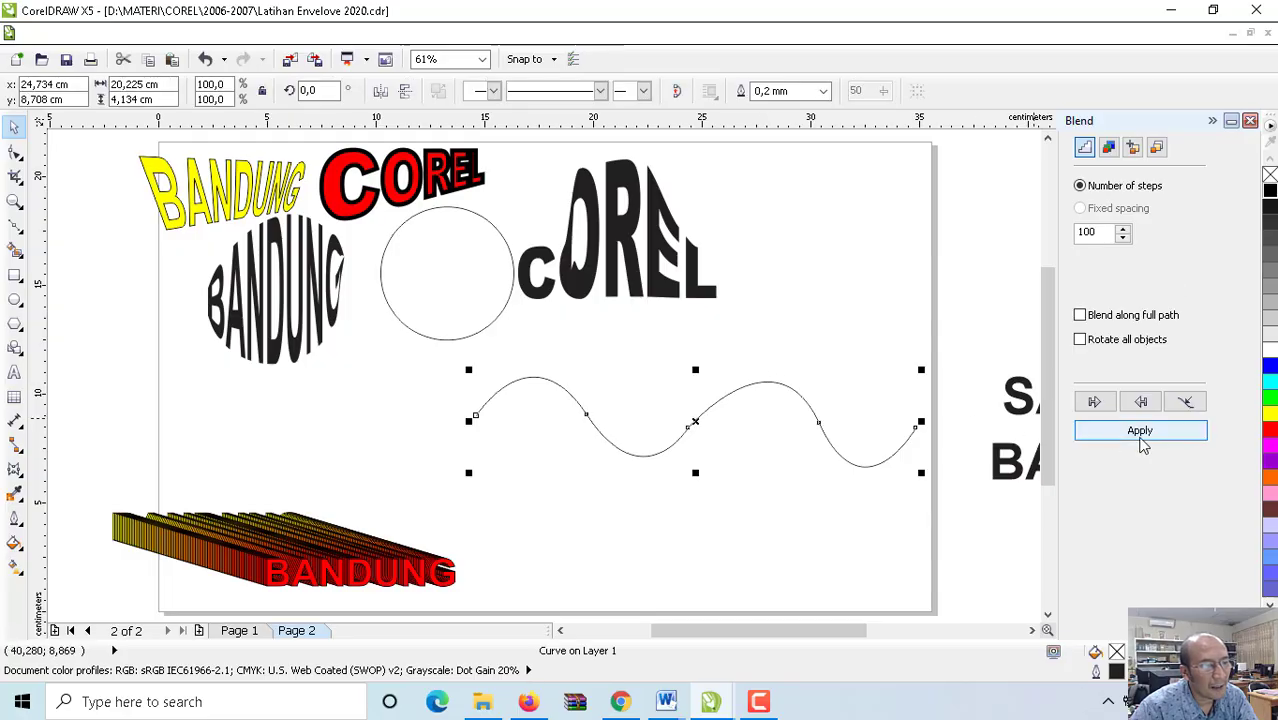
click(1141, 436)
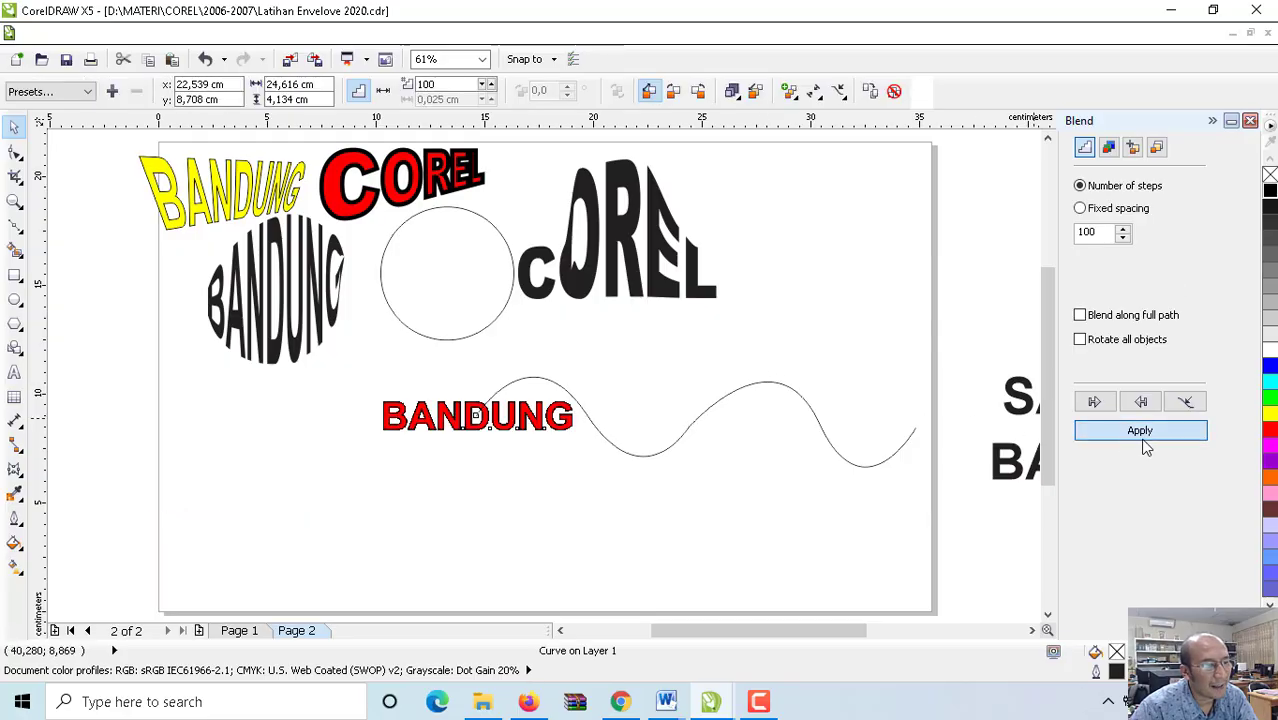
Step: Stretch the blend along the wavy path by moving the red BANDUNG to the curve's right end
click(870, 200)
drag(531, 423, 885, 455)
click(895, 318)
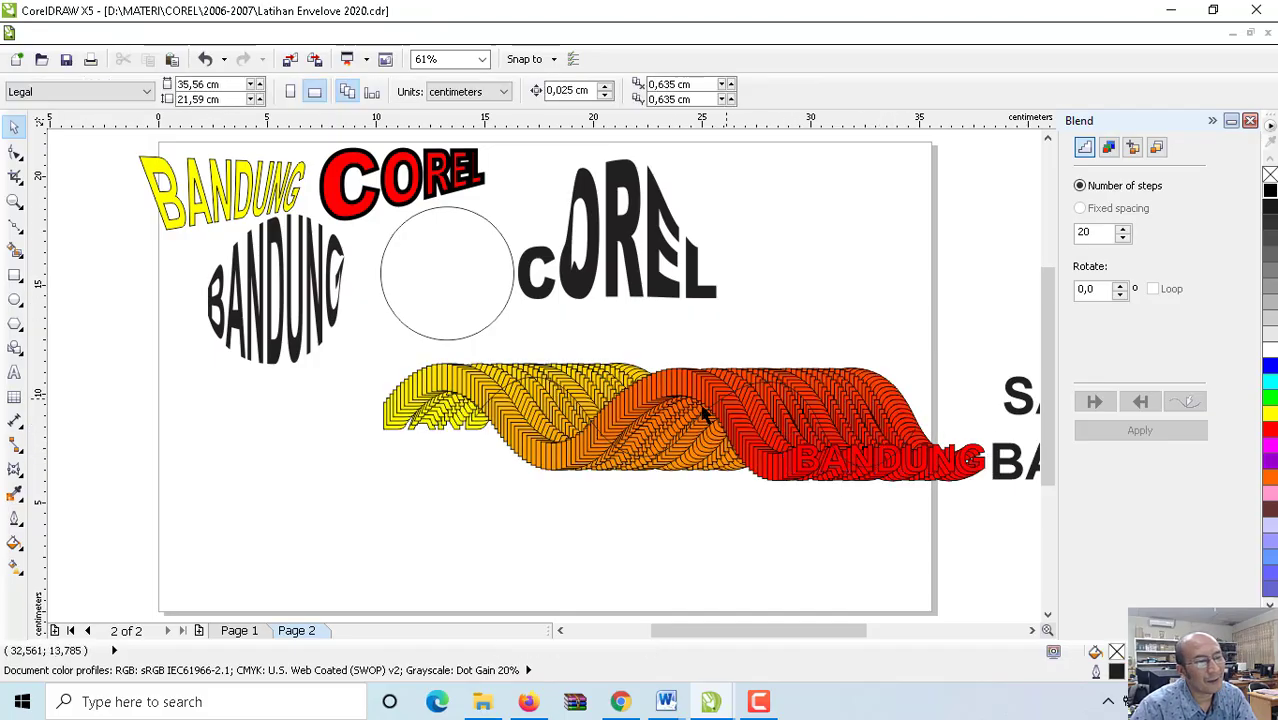
Step: Delete the wavy BANDUNG blend with its path and copy the plain BANDUNG text onto page 2 below the enveloped BANDUNG
click(630, 395)
key(Delete)
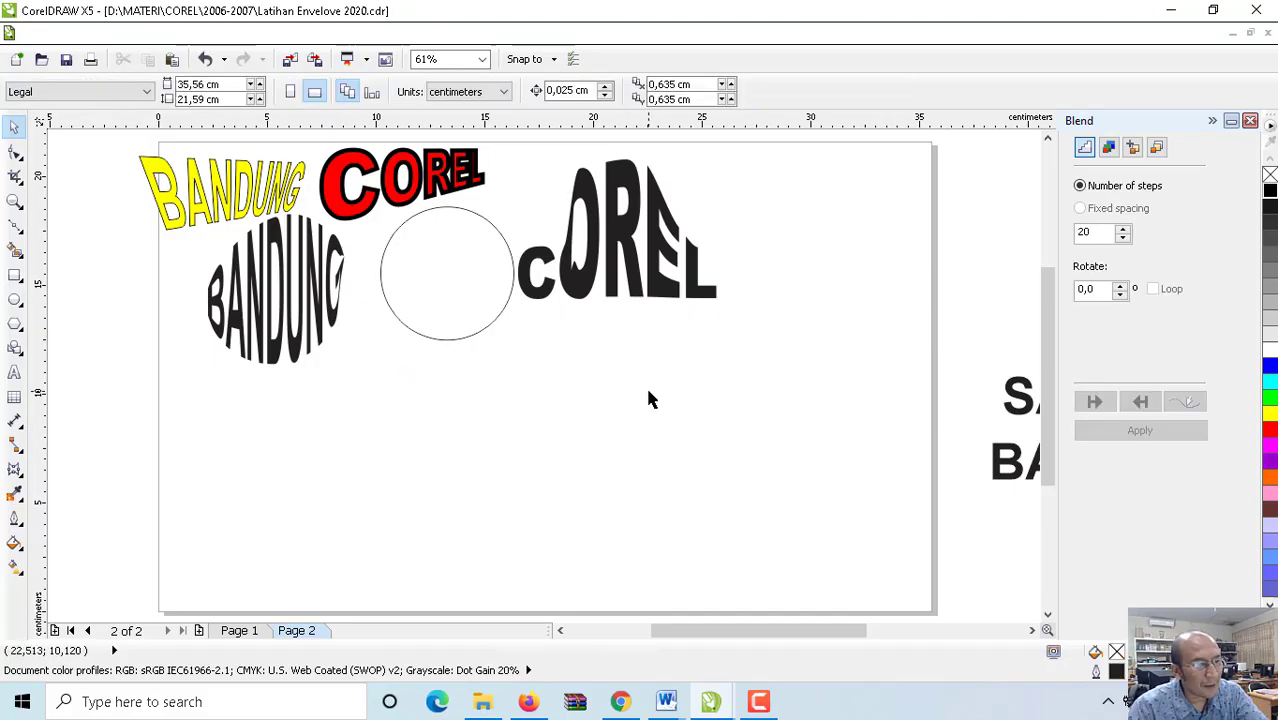
drag(945, 470, 149, 425)
click(375, 453)
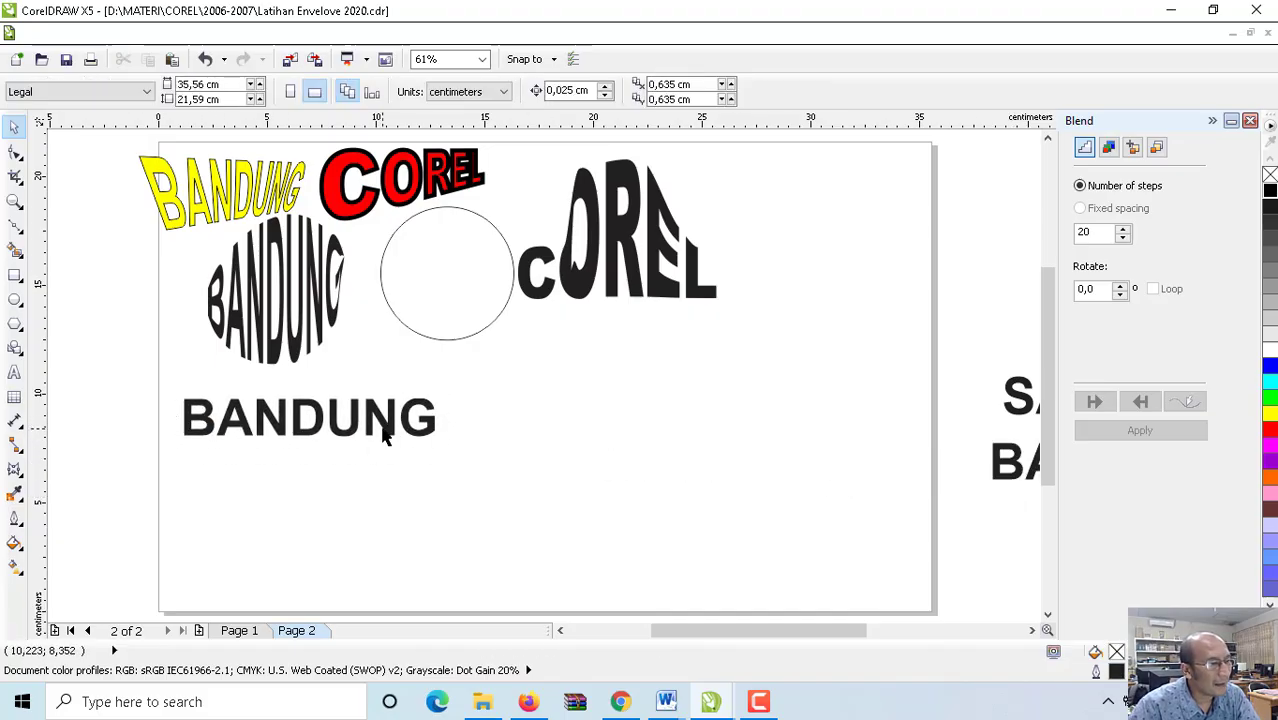
Step: Place a duplicate of the plain BANDUNG to its lower right and scale the original to about 9.2 cm wide
drag(385, 437, 722, 533)
click(456, 434)
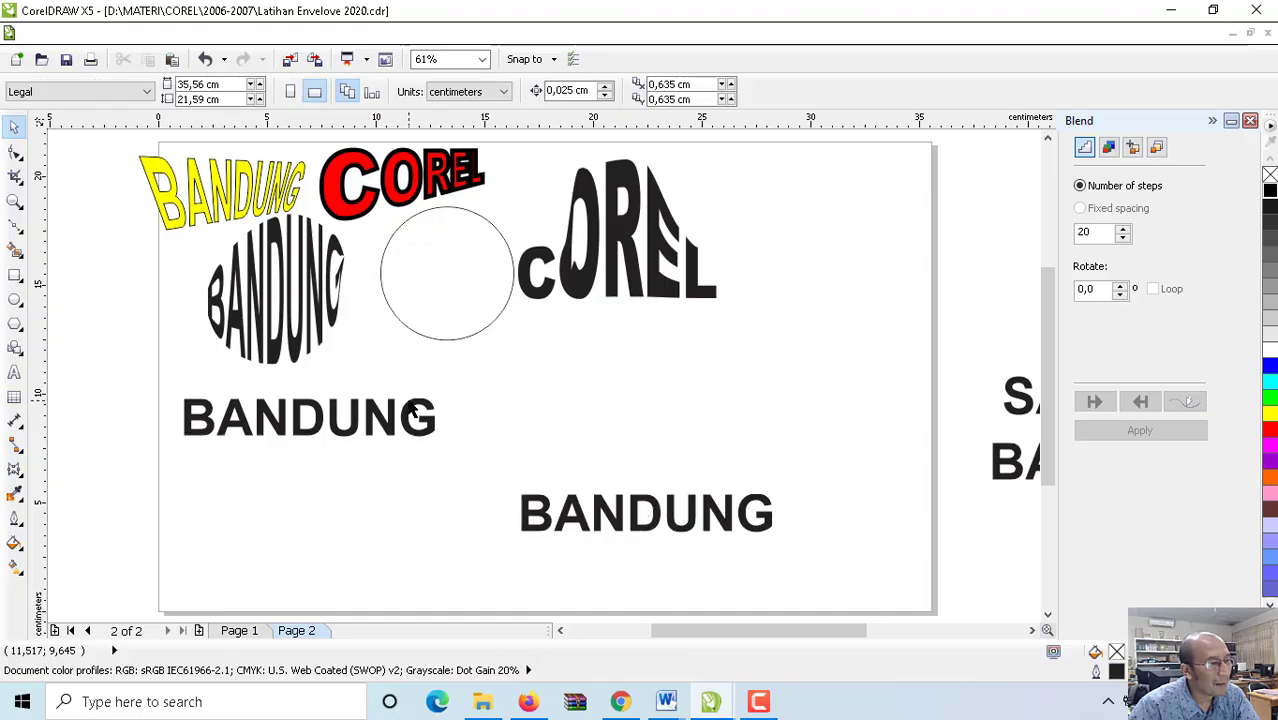
click(412, 410)
drag(441, 441, 405, 436)
drag(620, 515, 538, 498)
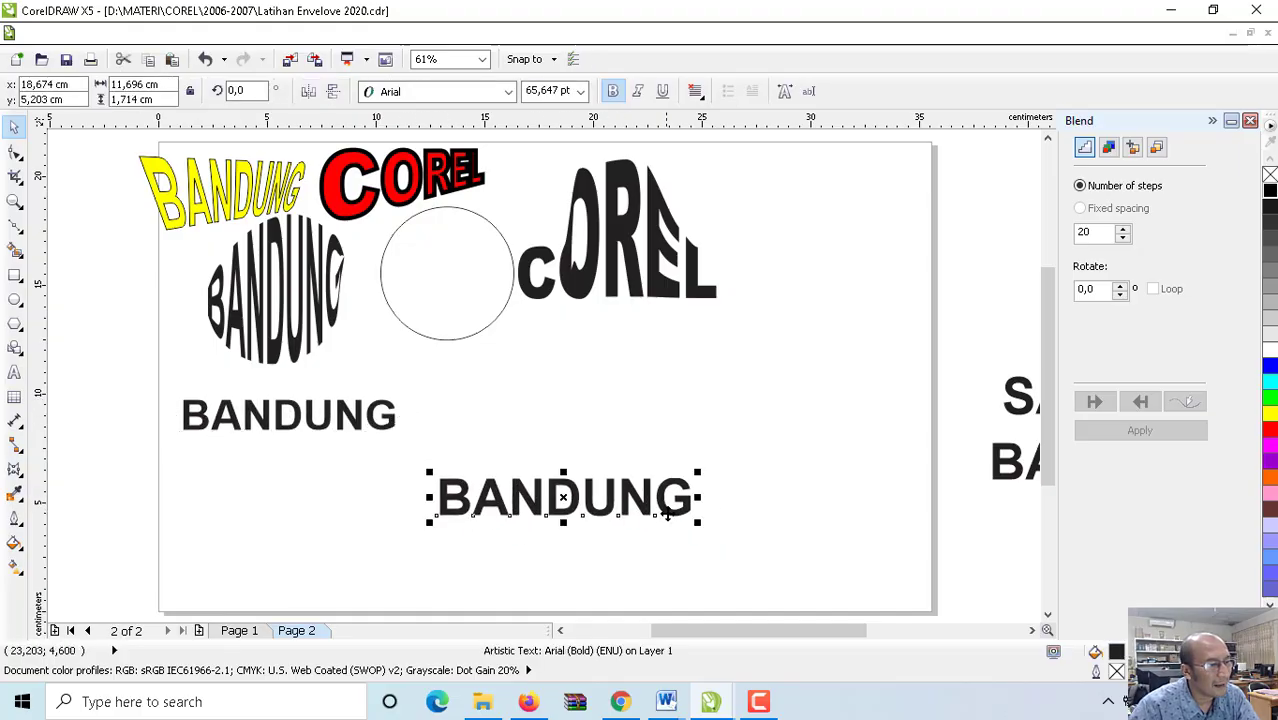
click(358, 424)
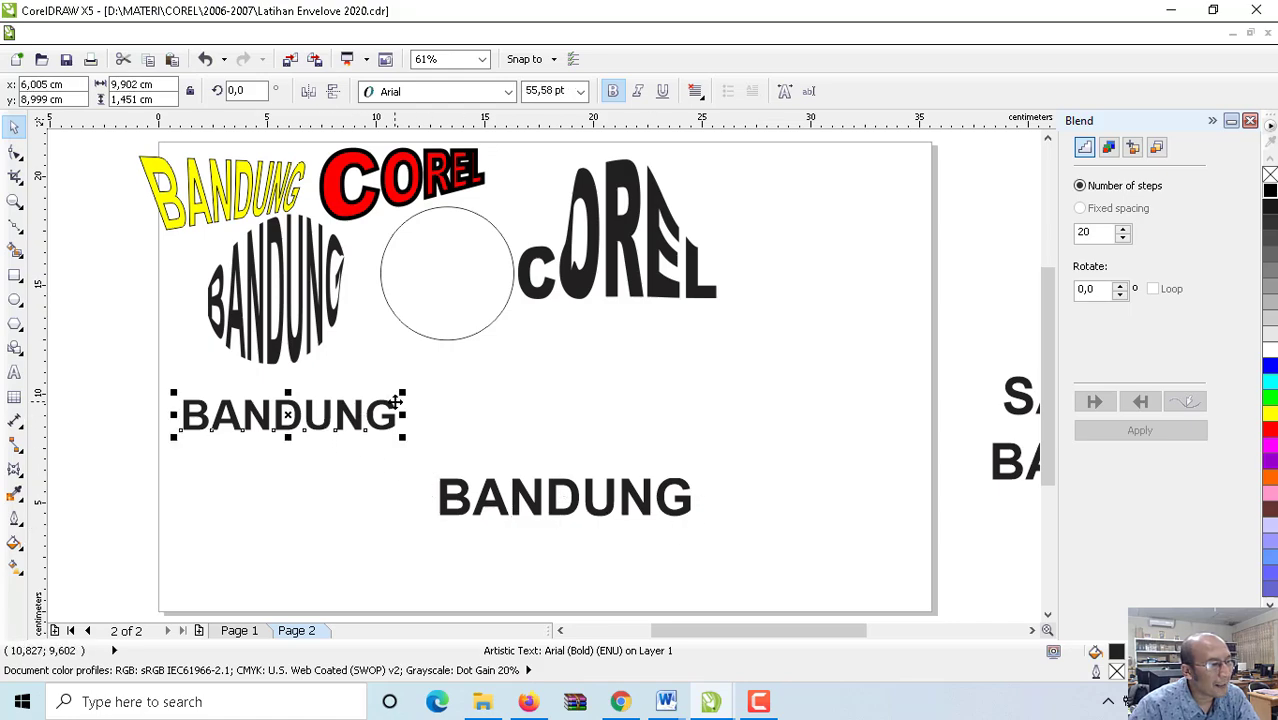
drag(401, 395, 390, 395)
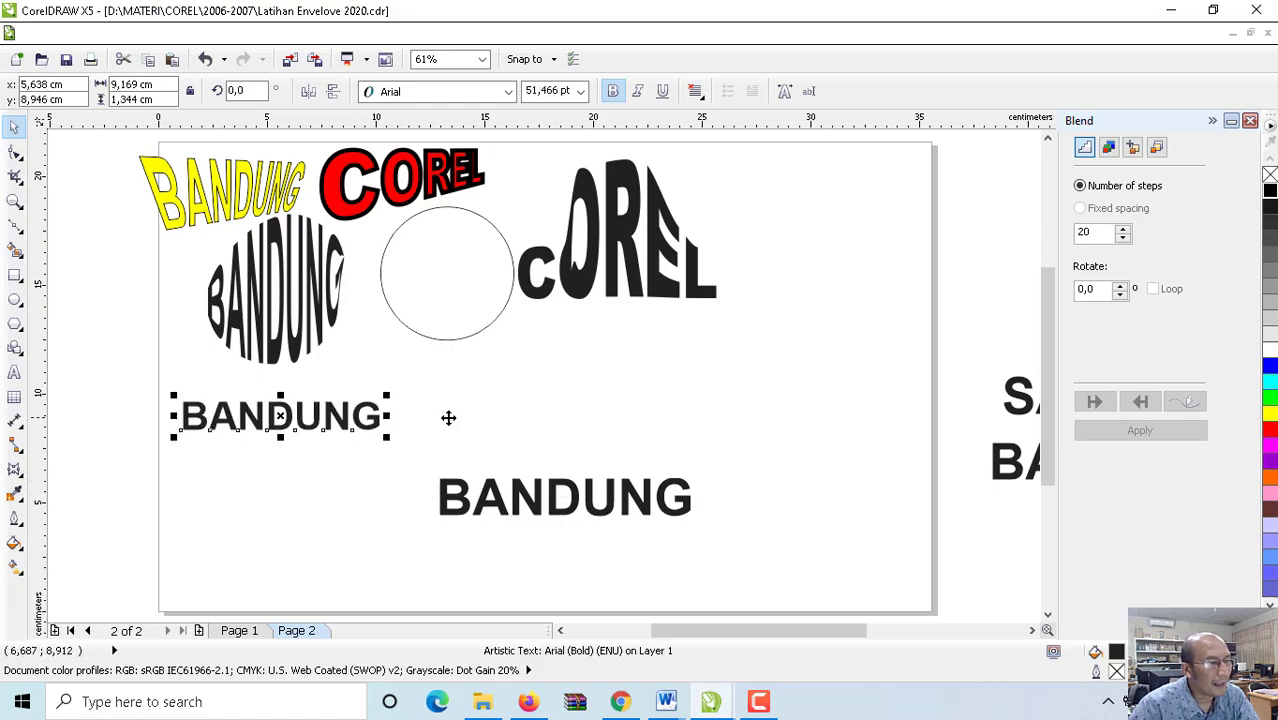
Step: Fill the smaller plain BANDUNG with yellow and give it a blue outline
click(1269, 416)
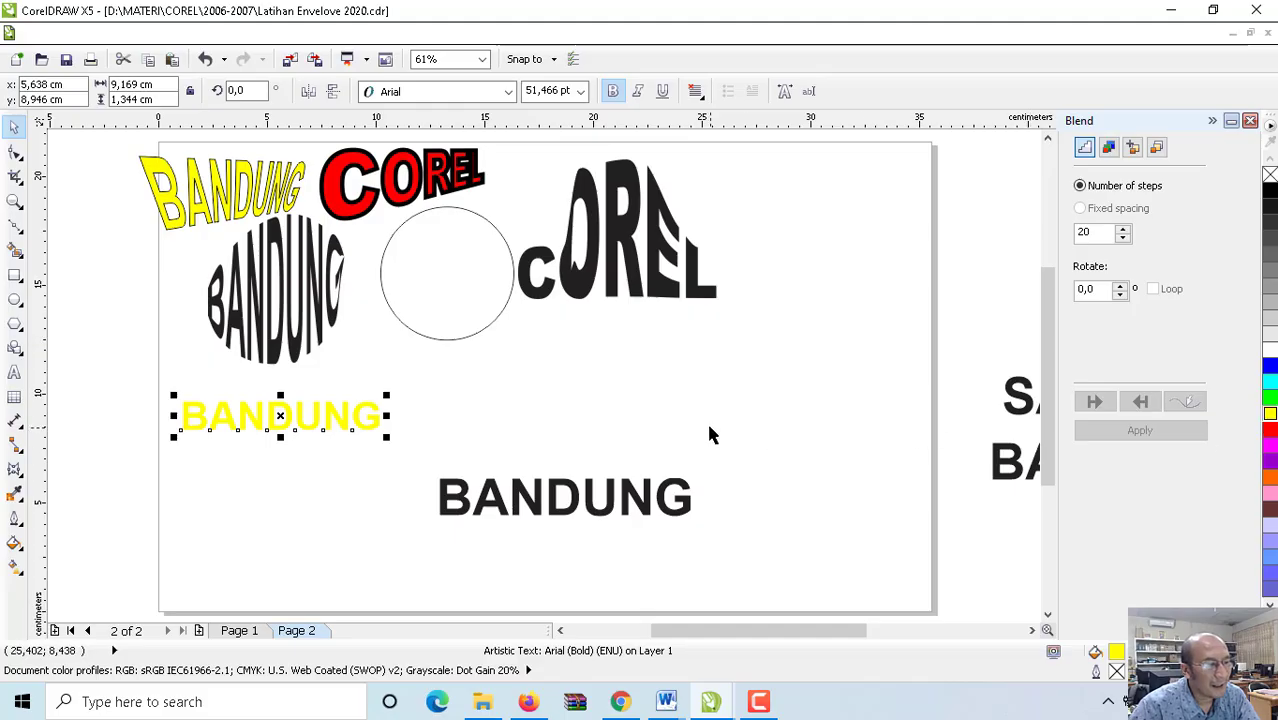
right_click(1270, 385)
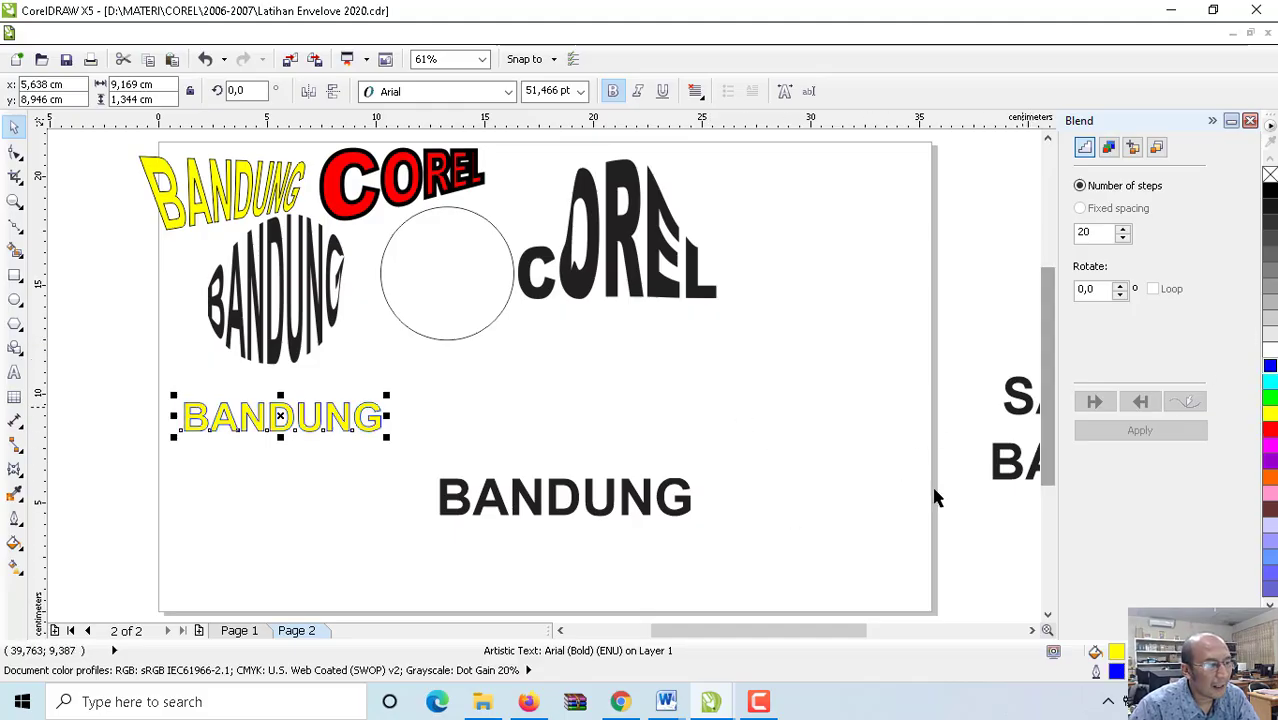
scroll(771, 503, up, 2)
click(14, 200)
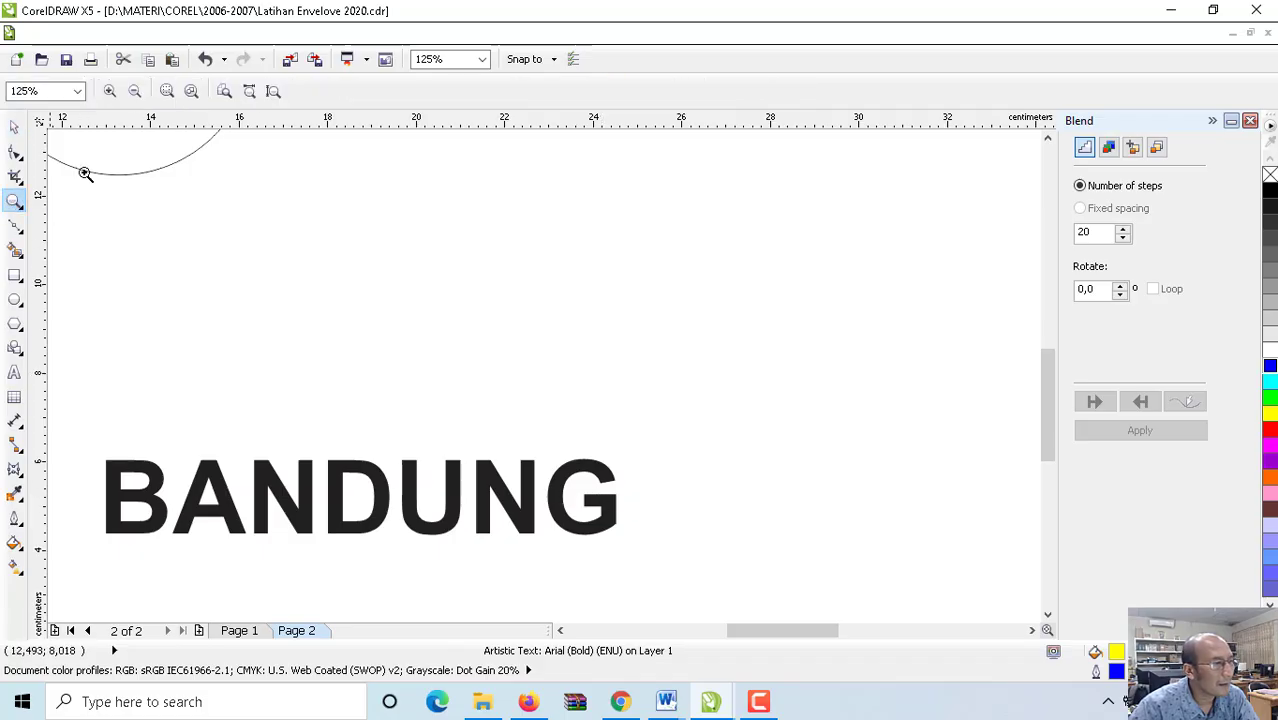
click(273, 91)
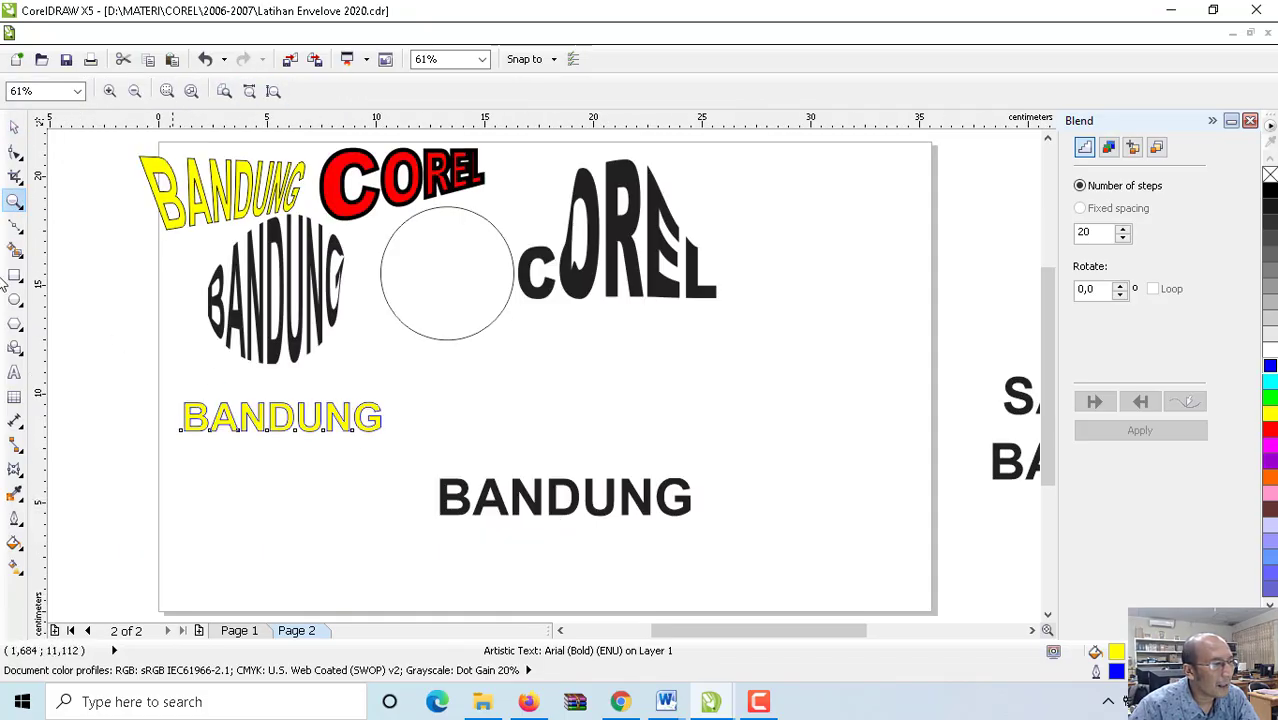
Step: Fill the larger BANDUNG with red, outline it in black, and shift it about 7.7 cm left below the yellow one
click(14, 125)
click(563, 493)
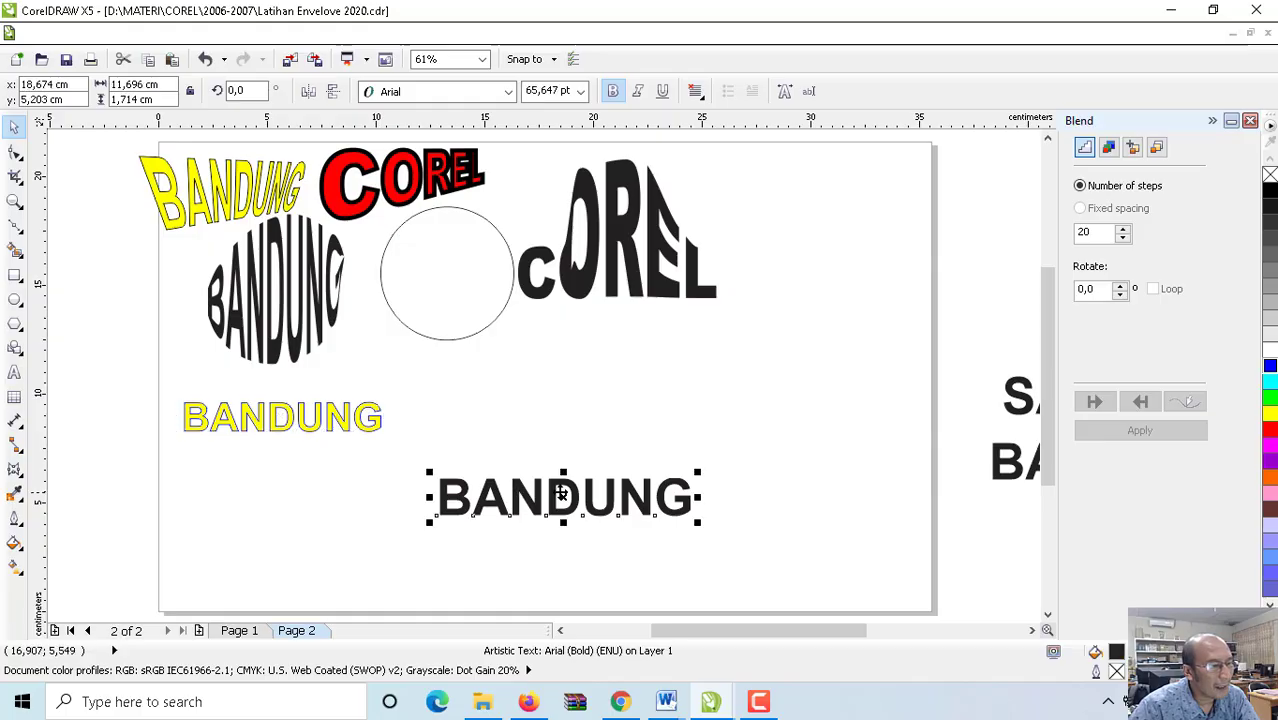
click(1270, 432)
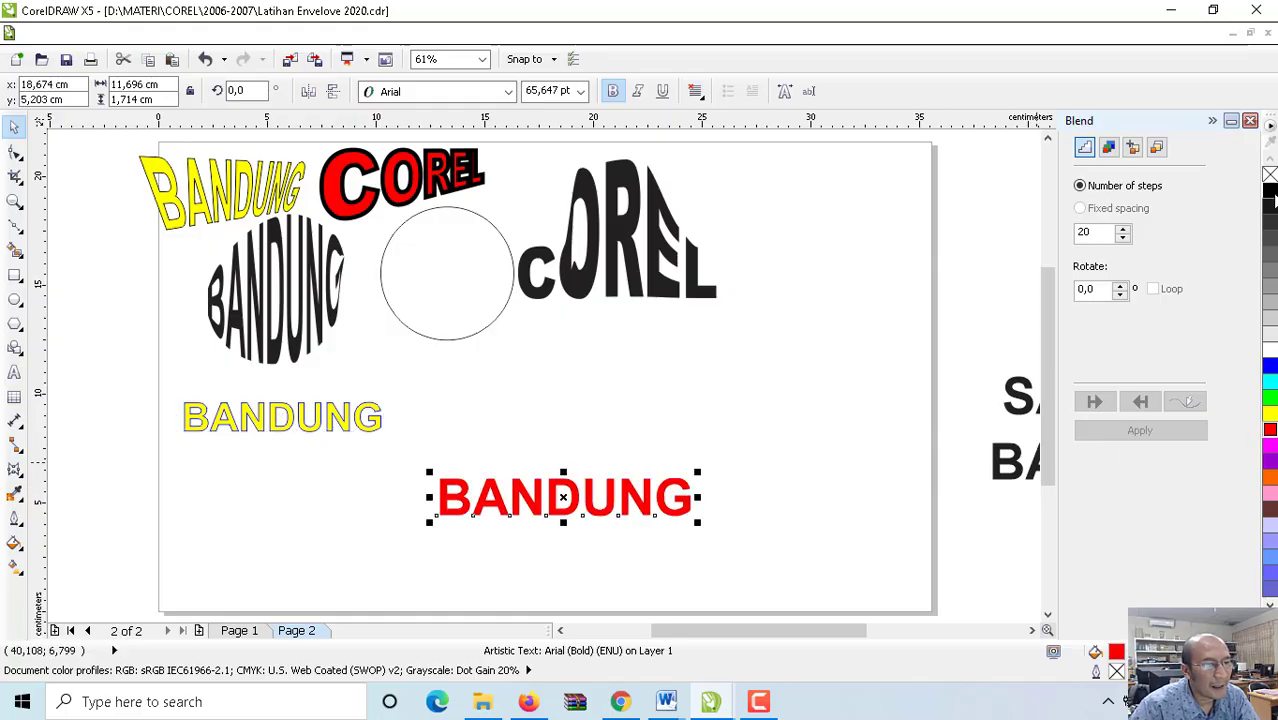
right_click(1270, 195)
drag(535, 488, 368, 505)
Step: Blend the yellow and red BANDUNG texts using 110 steps and shift the red one about 1 cm left and slightly up
drag(113, 373, 602, 572)
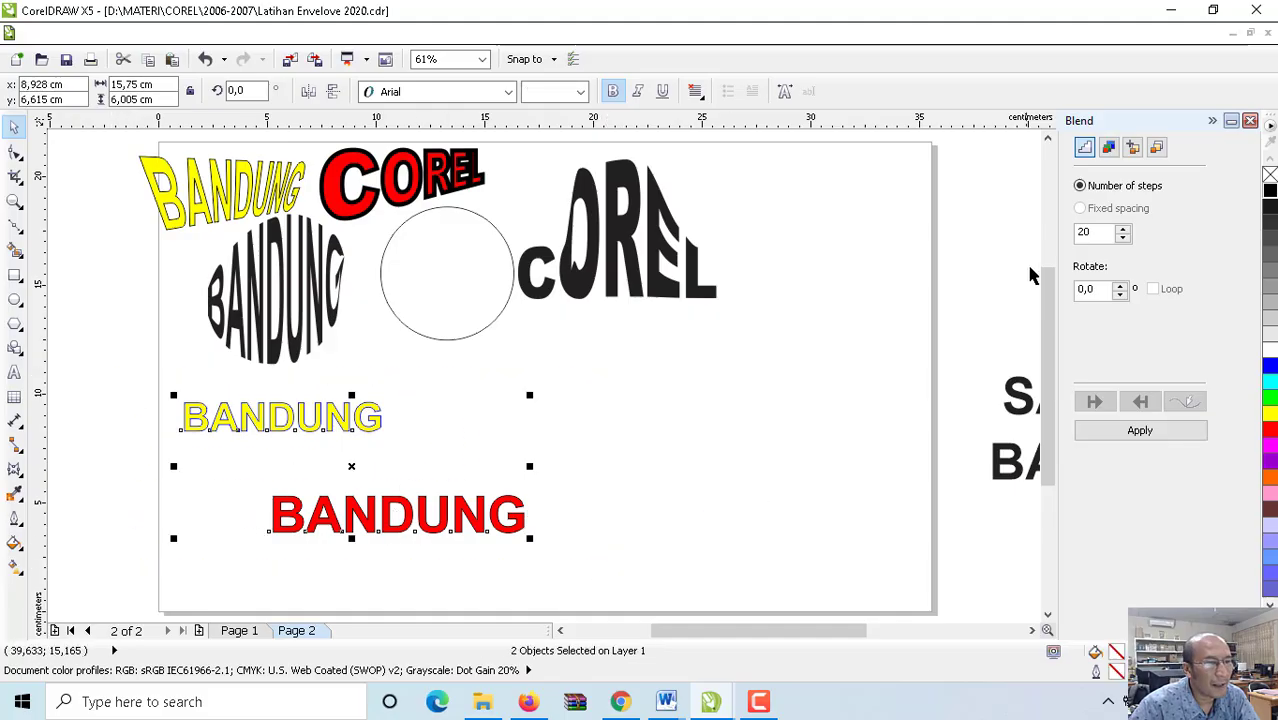
double_click(1100, 232)
text(110)
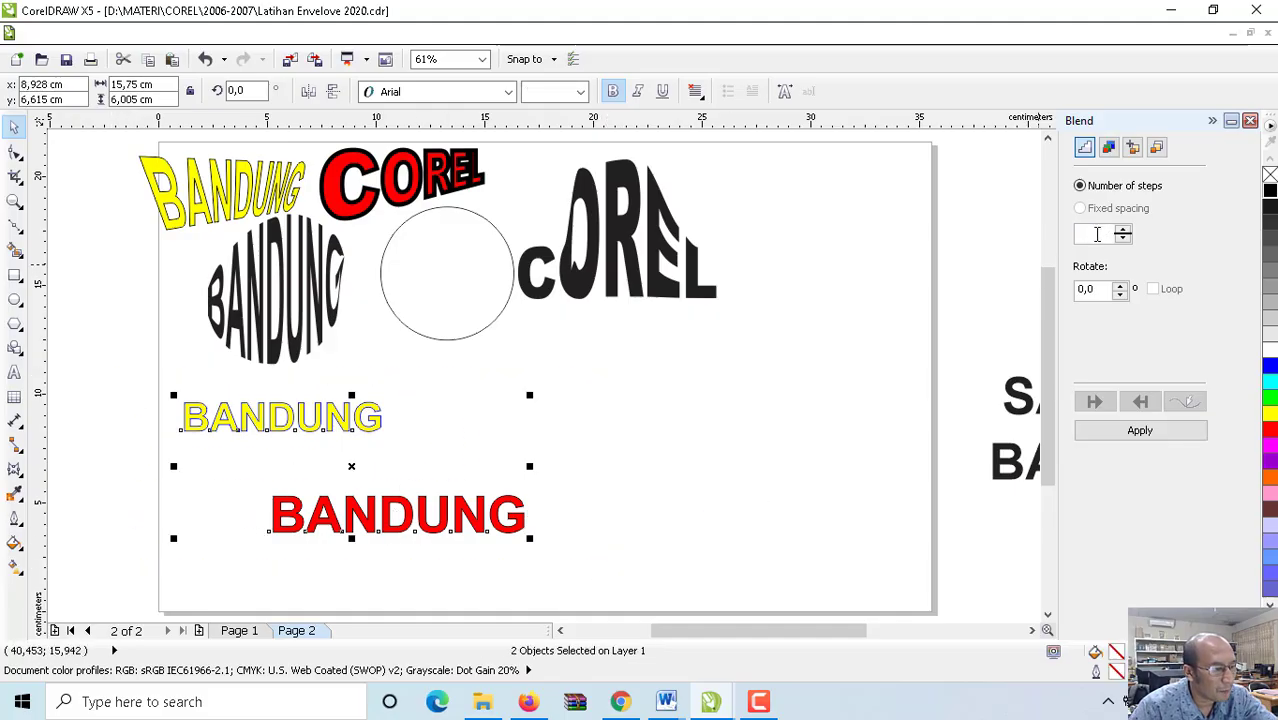
click(1158, 432)
click(401, 515)
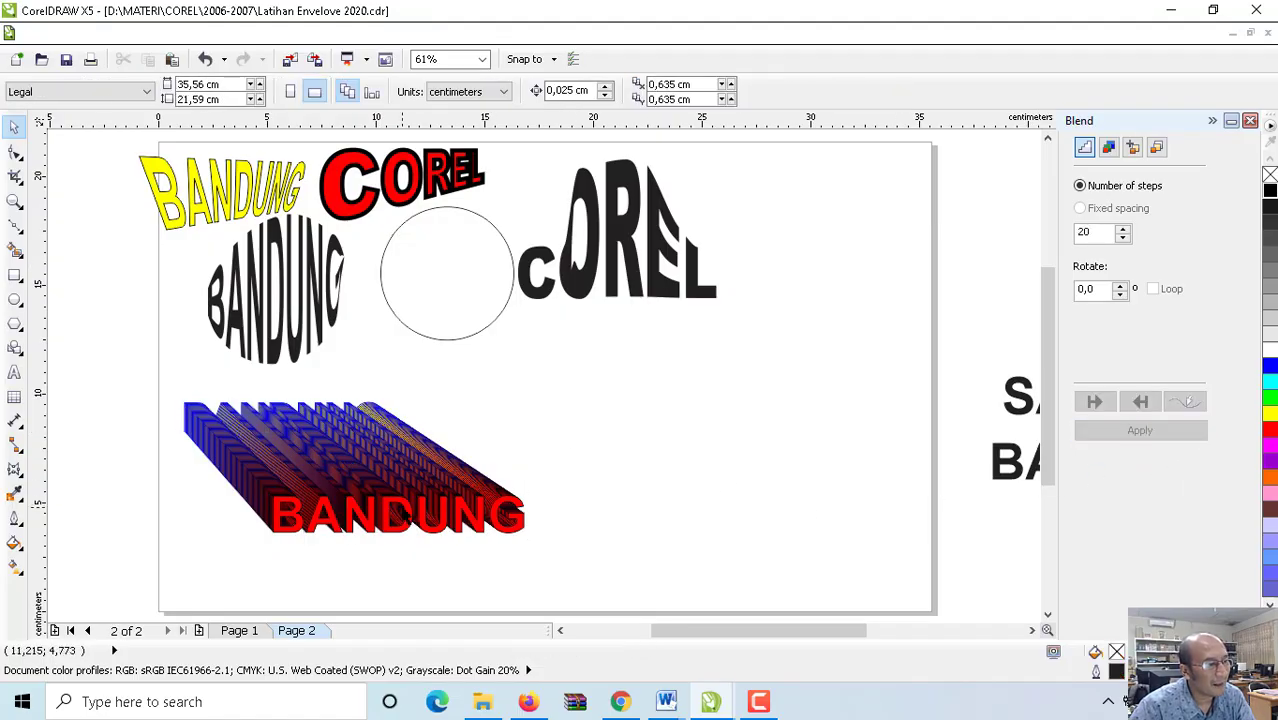
drag(401, 515, 375, 500)
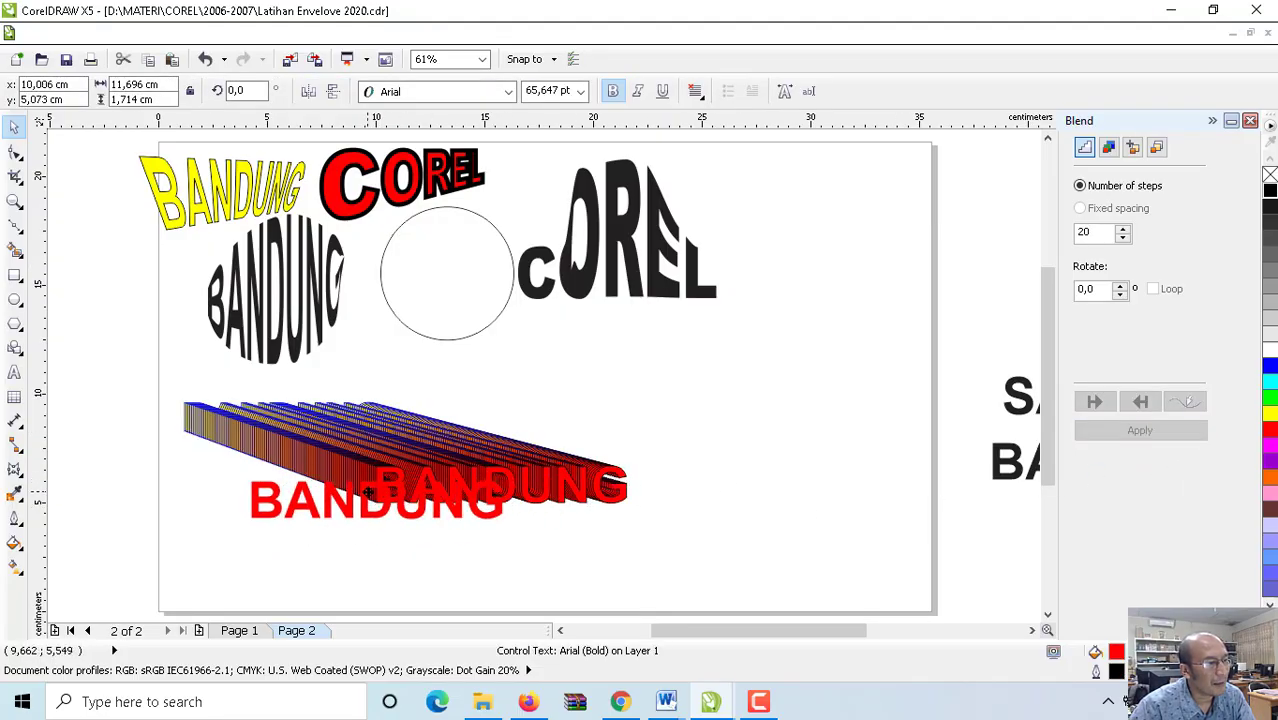
Step: Draw a smooth two-wave Bézier curve about 19.8 cm wide and 4 cm high beside the BANDUNG blend
click(14, 228)
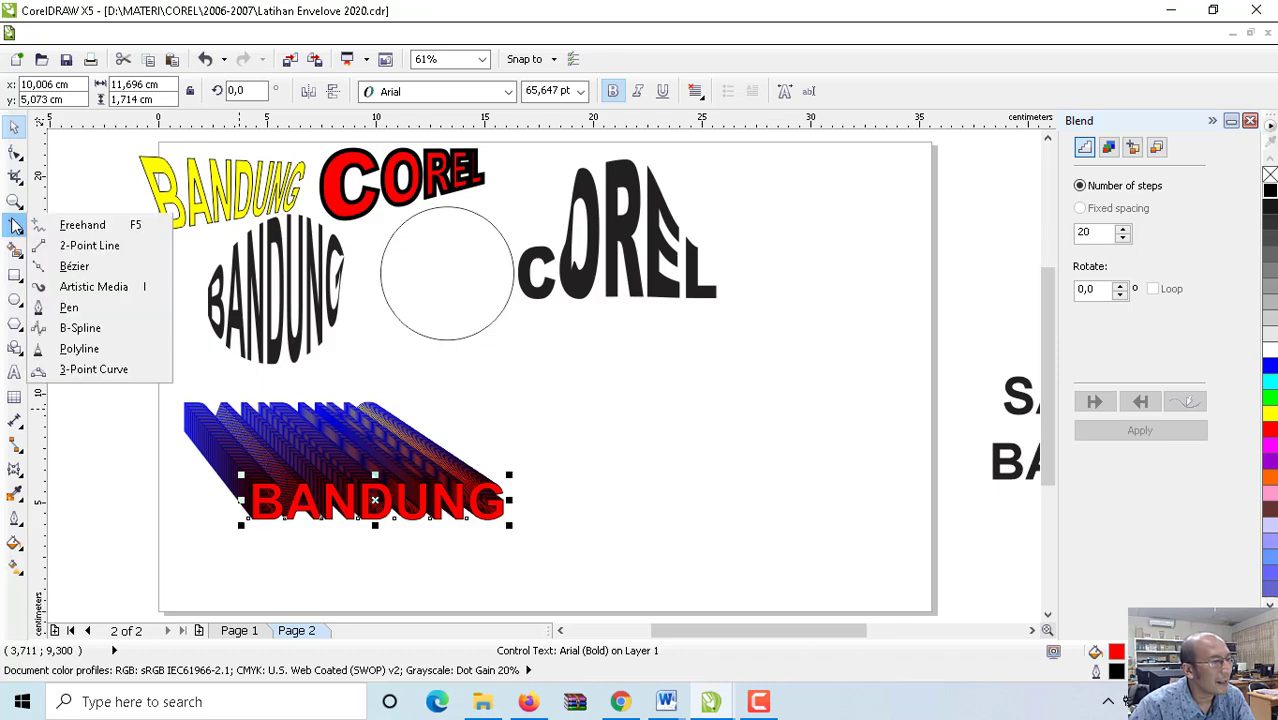
click(77, 263)
click(541, 416)
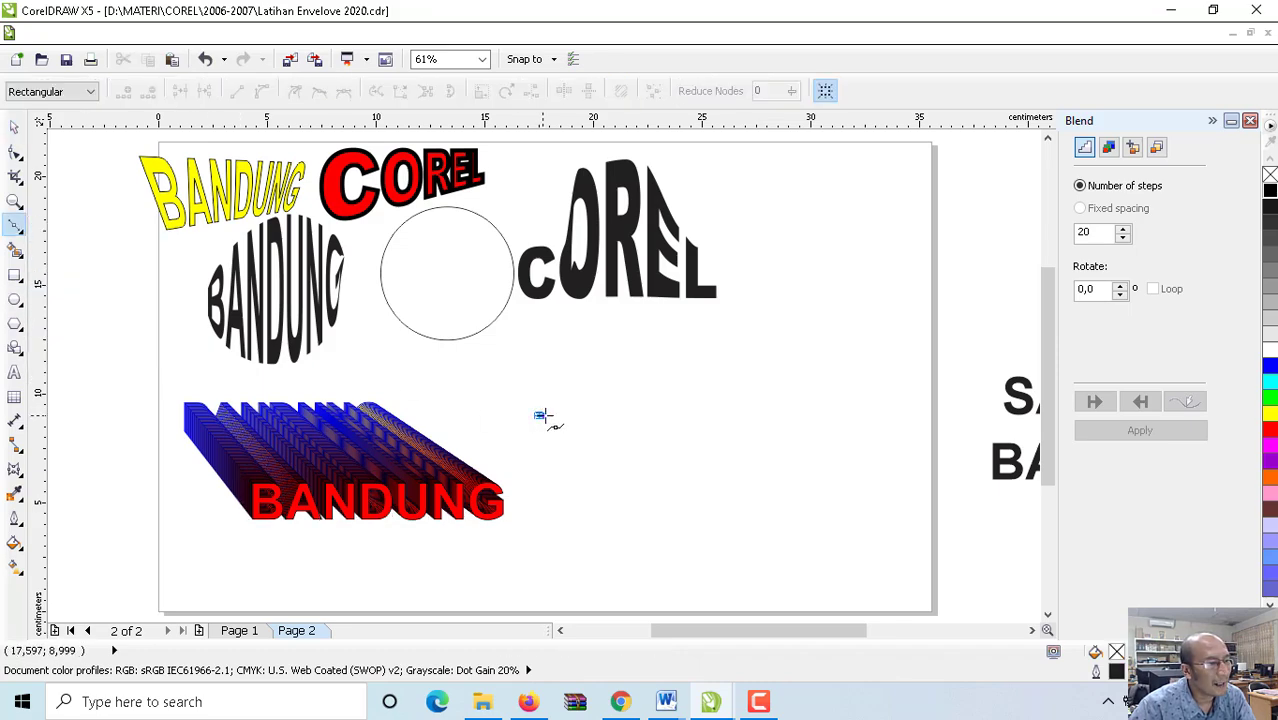
drag(665, 415, 727, 508)
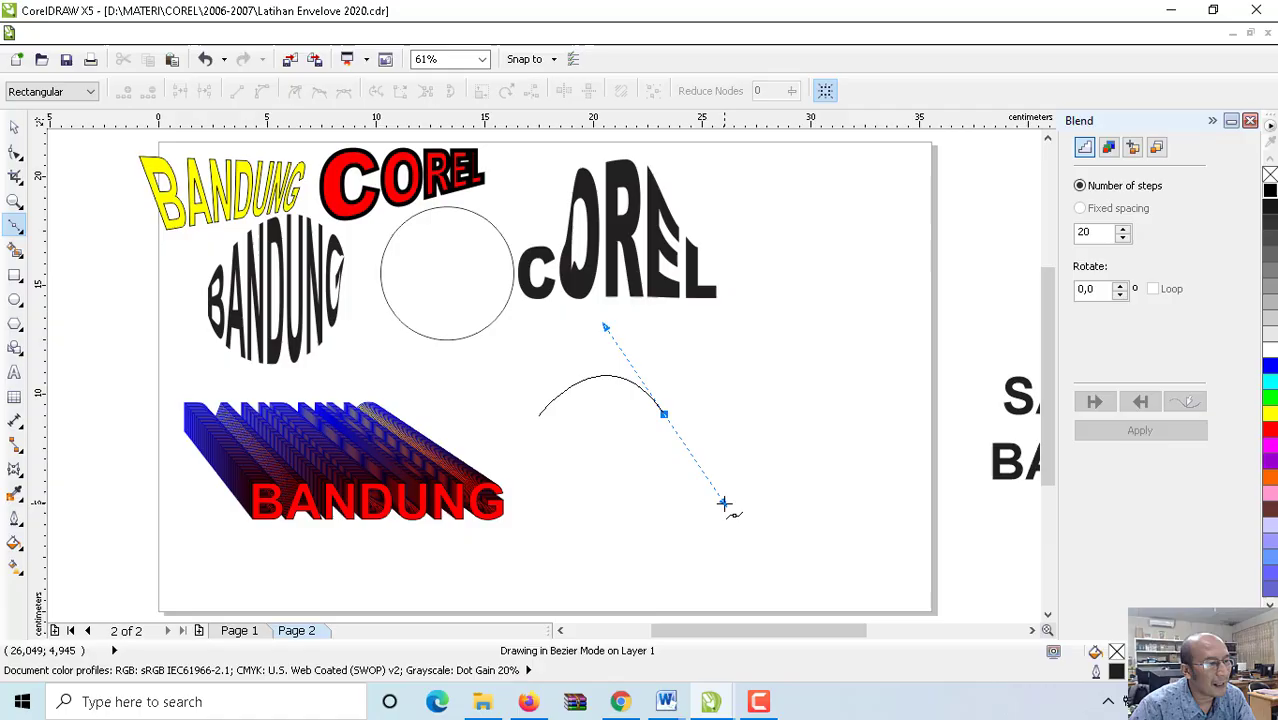
click(768, 425)
drag(872, 424, 931, 513)
click(968, 421)
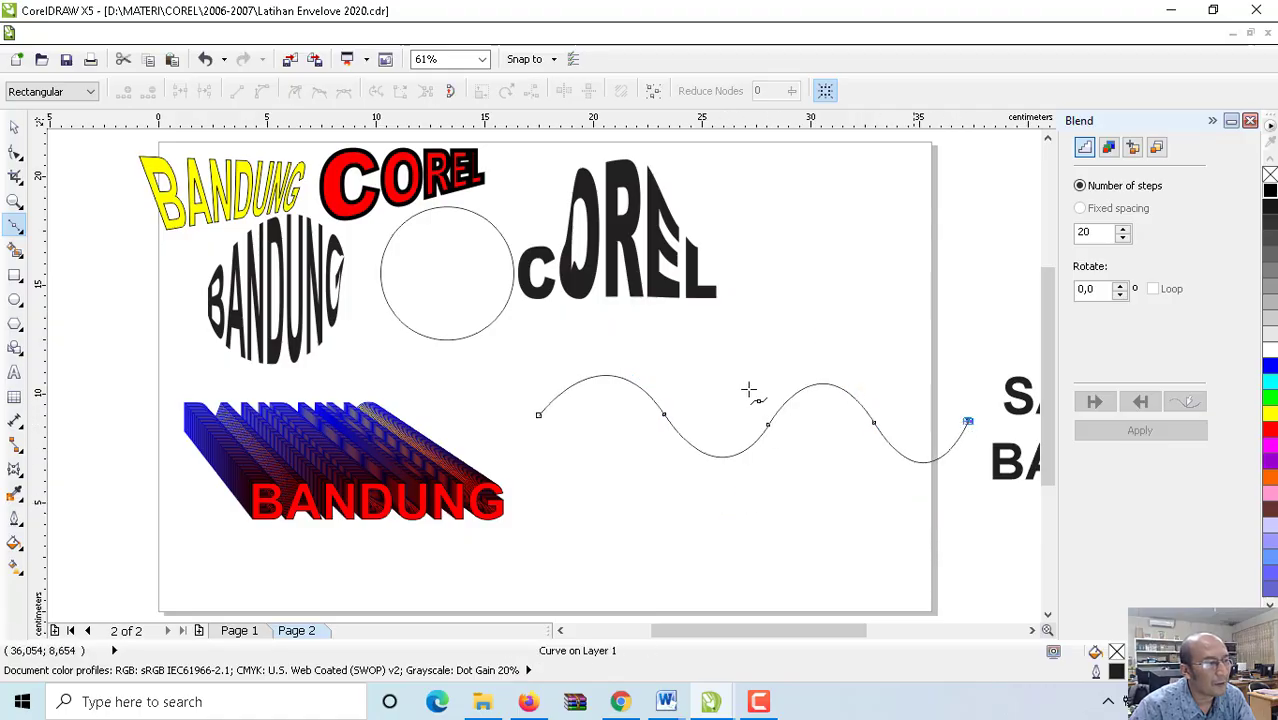
click(14, 126)
click(63, 248)
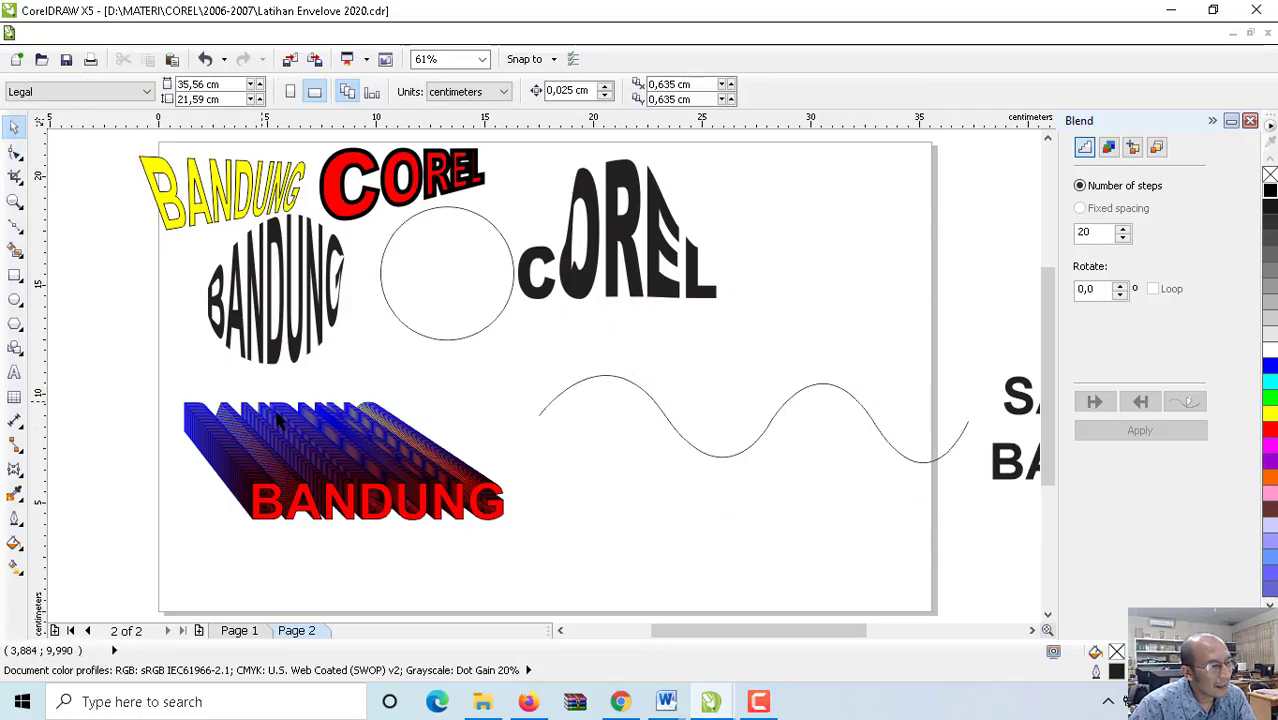
Step: Assign the wave curve as the new path of the yellow-to-red BANDUNG blend, keeping 110 steps, and apply it
click(311, 445)
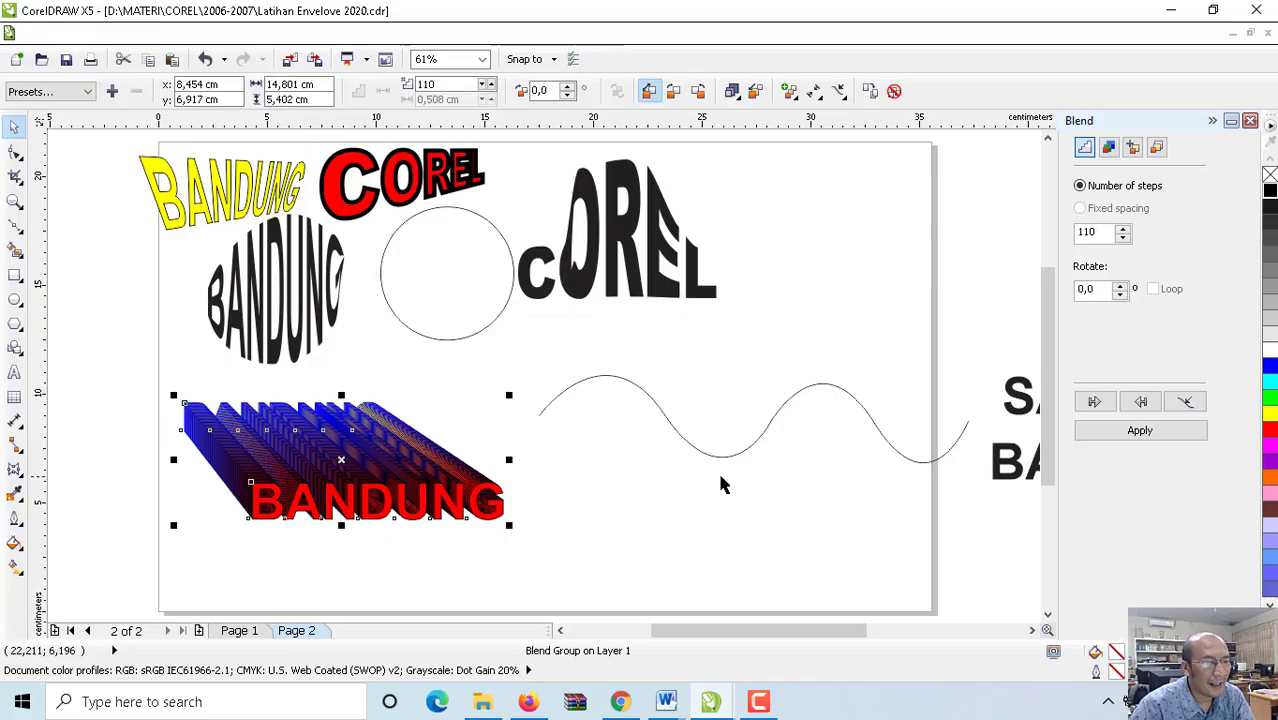
click(1186, 401)
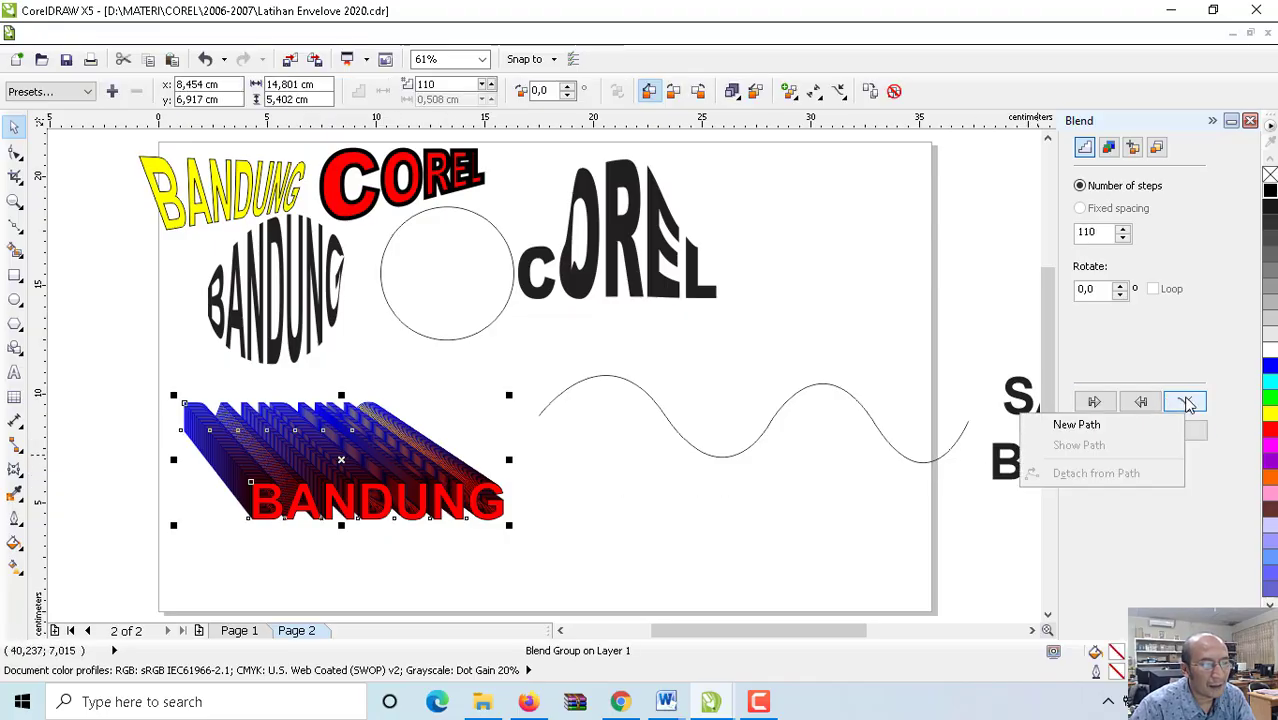
click(1082, 424)
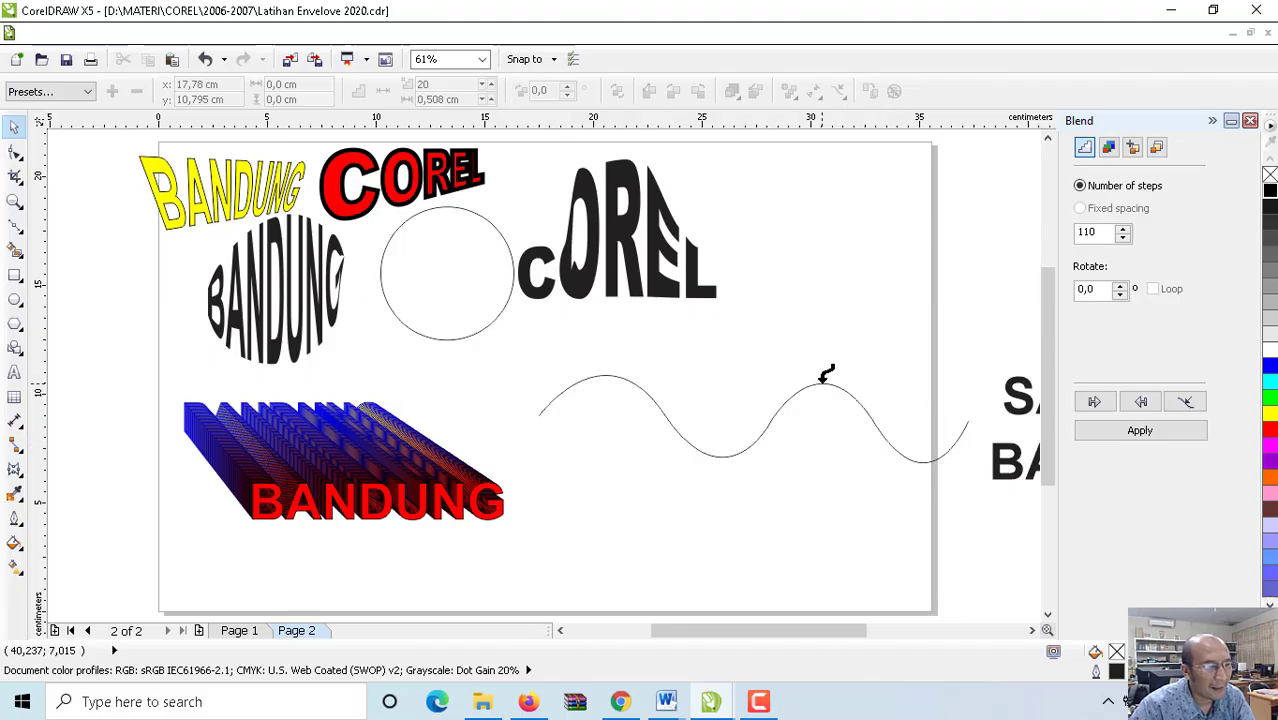
click(826, 377)
click(1120, 430)
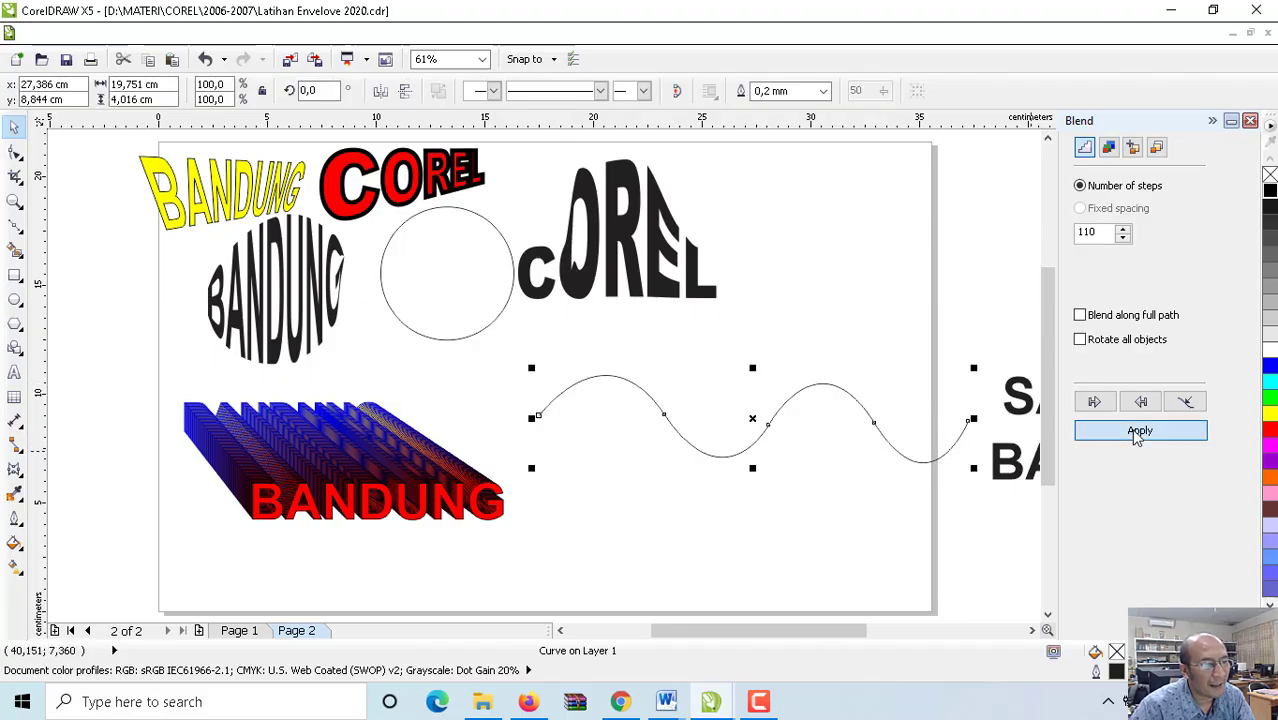
click(866, 183)
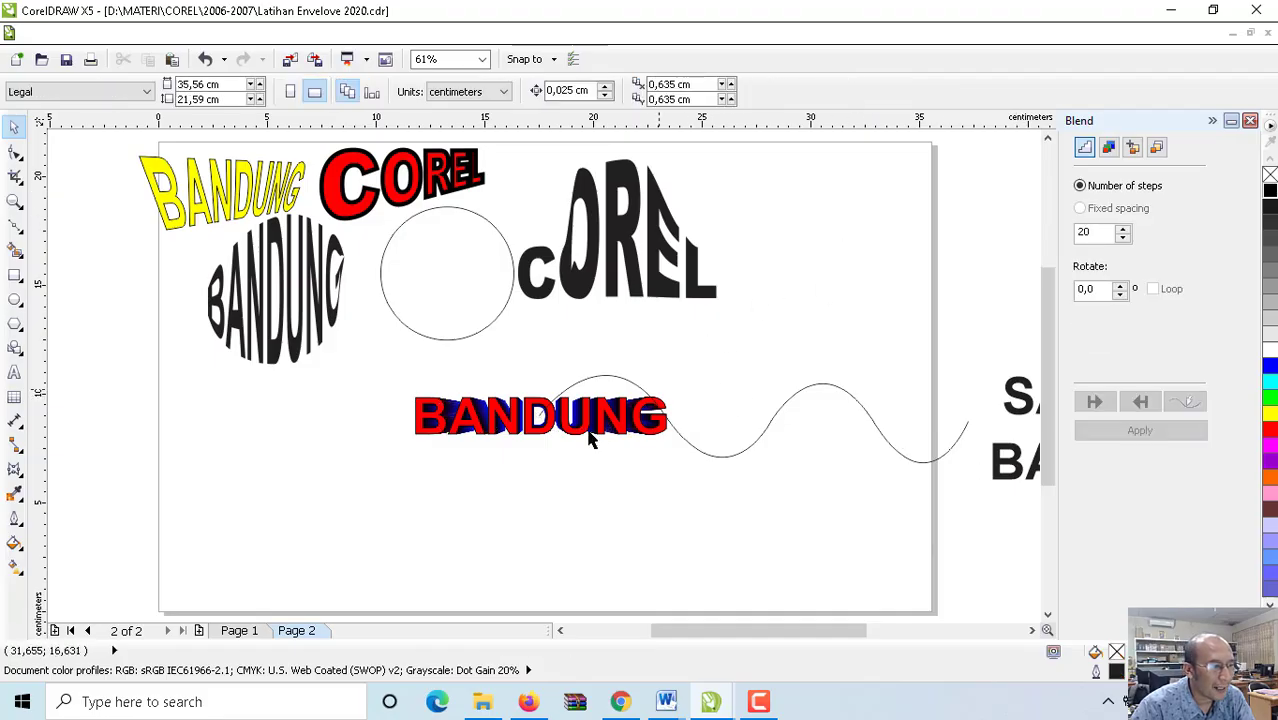
Step: Move the BANDUNG blend with its wave path about 11.3 cm left and 1.7 cm down
mouse_move(546, 405)
mouse_down()
mouse_move(540, 416)
mouse_move(337, 373)
mouse_move(339, 398)
mouse_up()
click(519, 352)
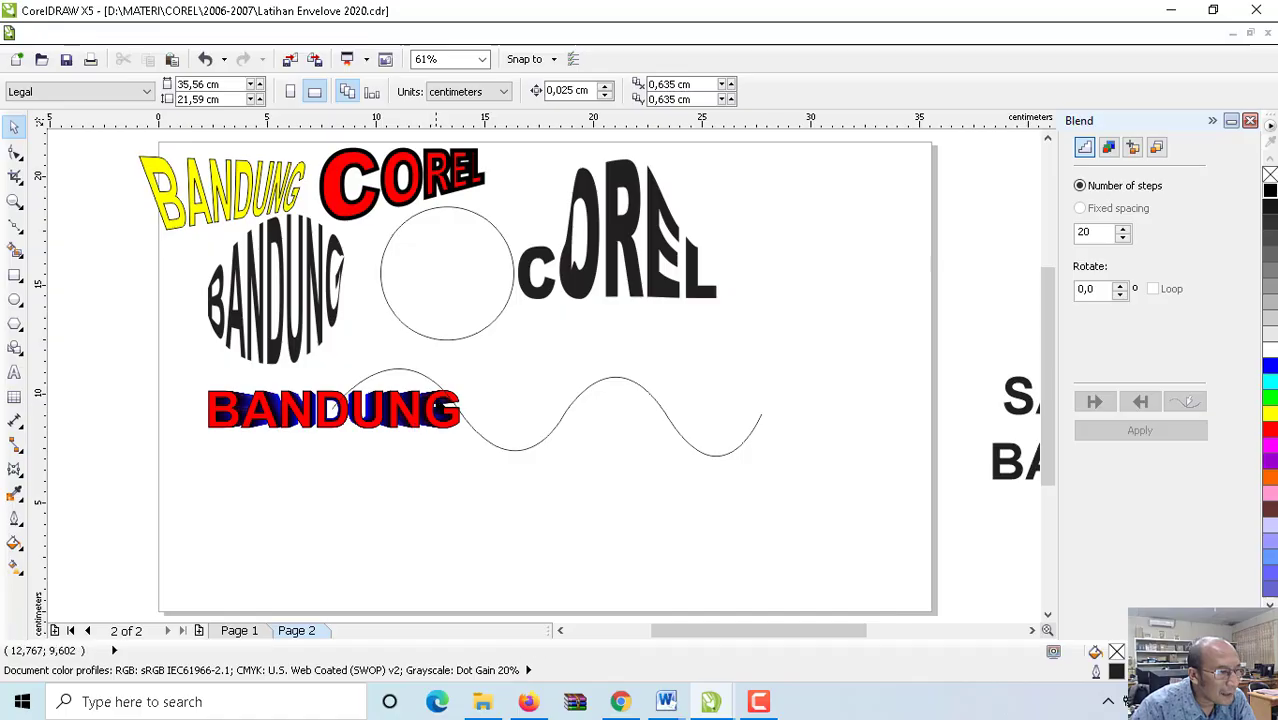
mouse_move(440, 400)
mouse_down()
mouse_move(496, 423)
mouse_move(402, 444)
mouse_up()
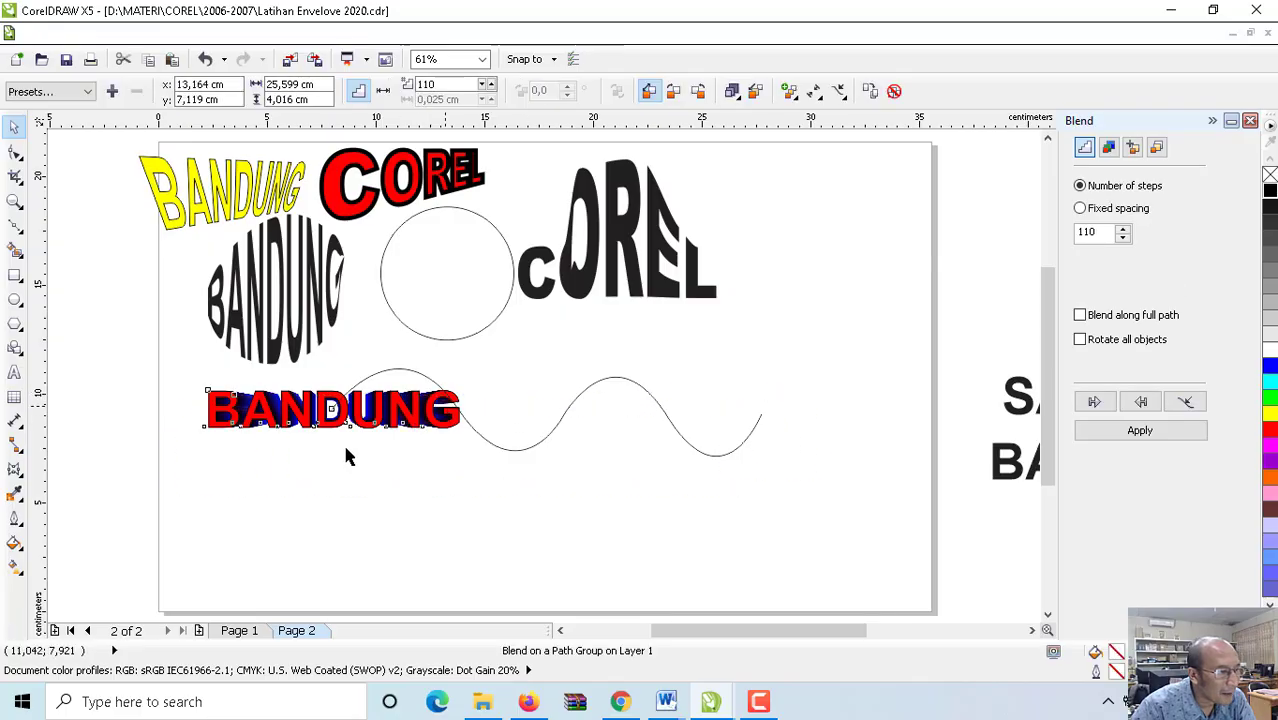
click(208, 490)
Step: Spread the blend by moving the red BANDUNG about 18.5 cm right along the wave, and remove the path curve's outline
click(262, 457)
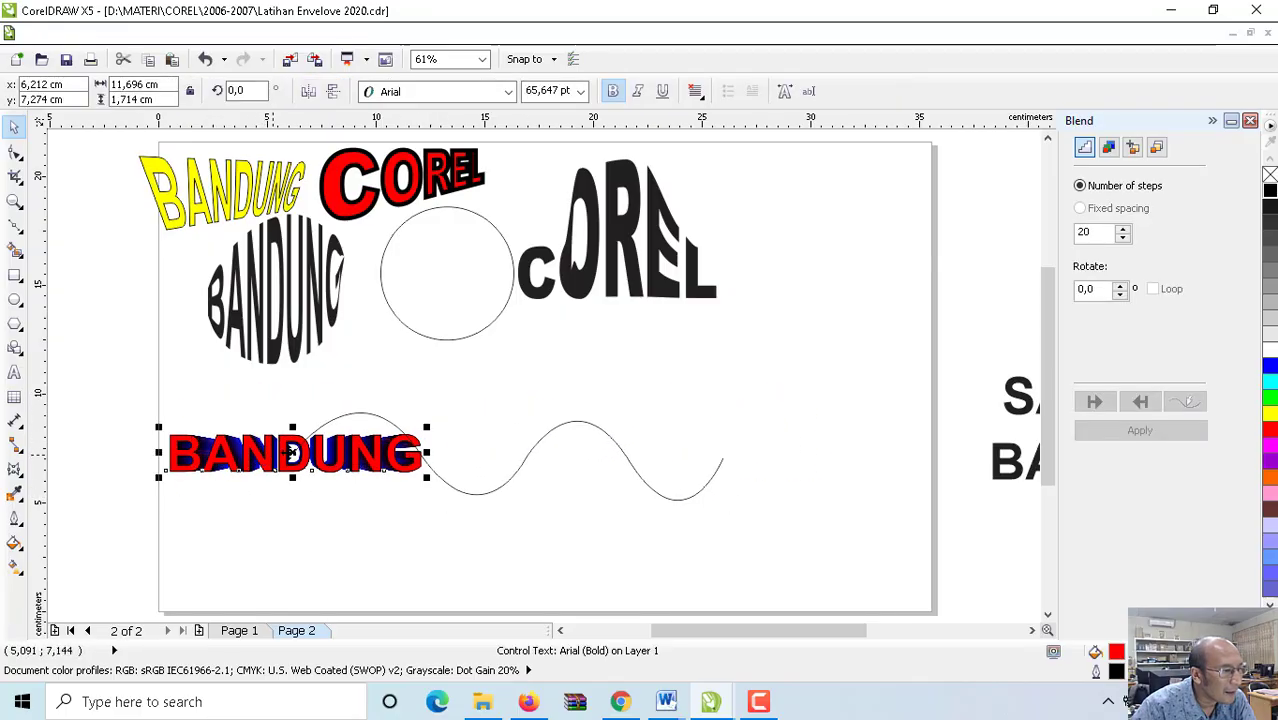
drag(292, 453, 706, 494)
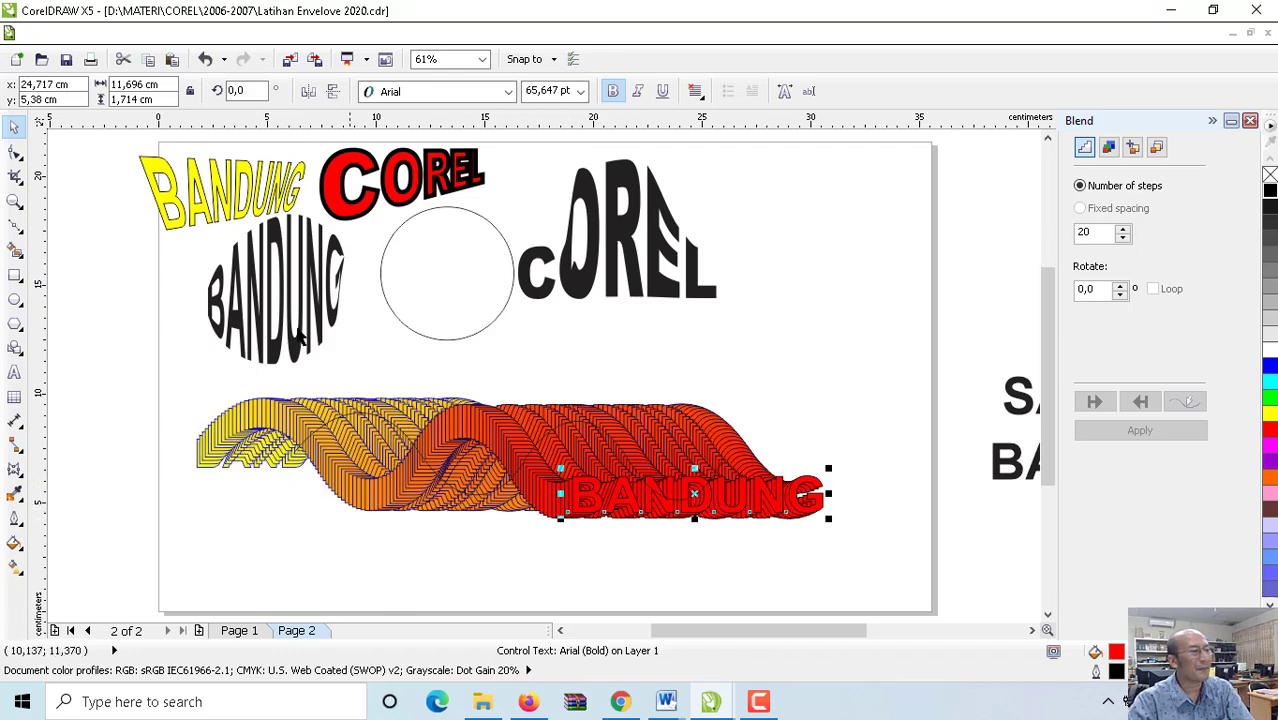
click(199, 394)
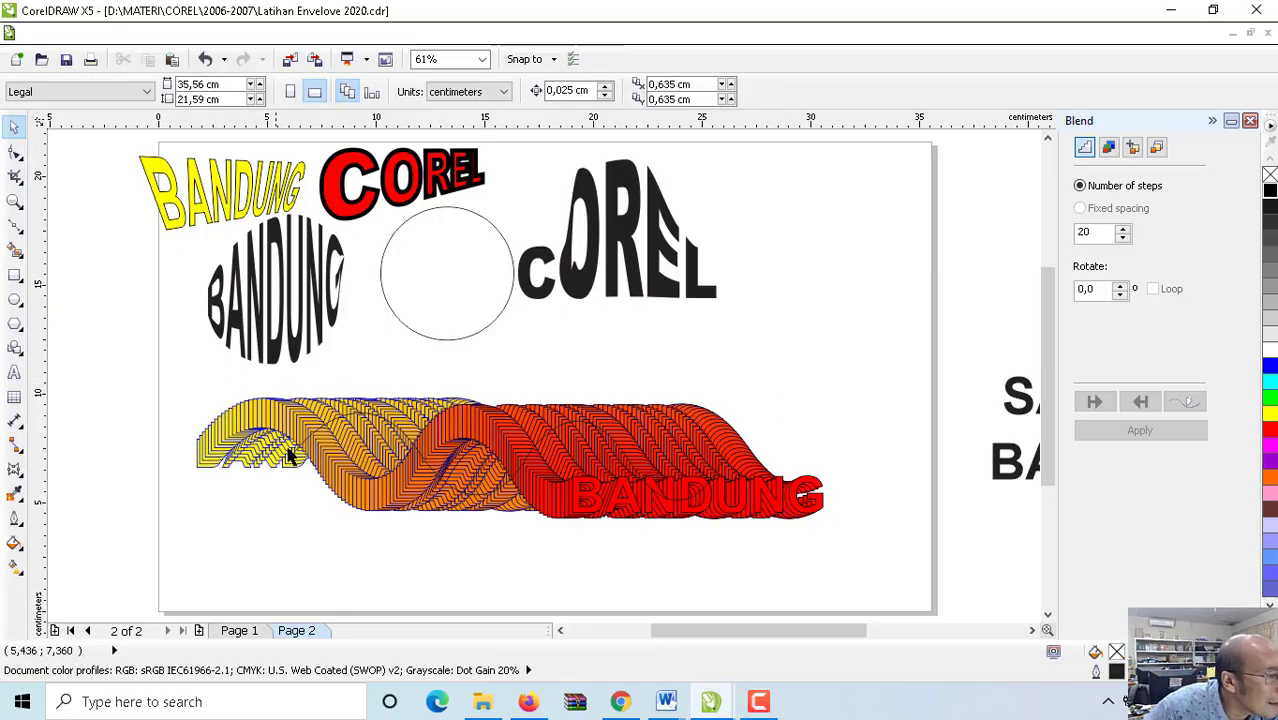
click(325, 430)
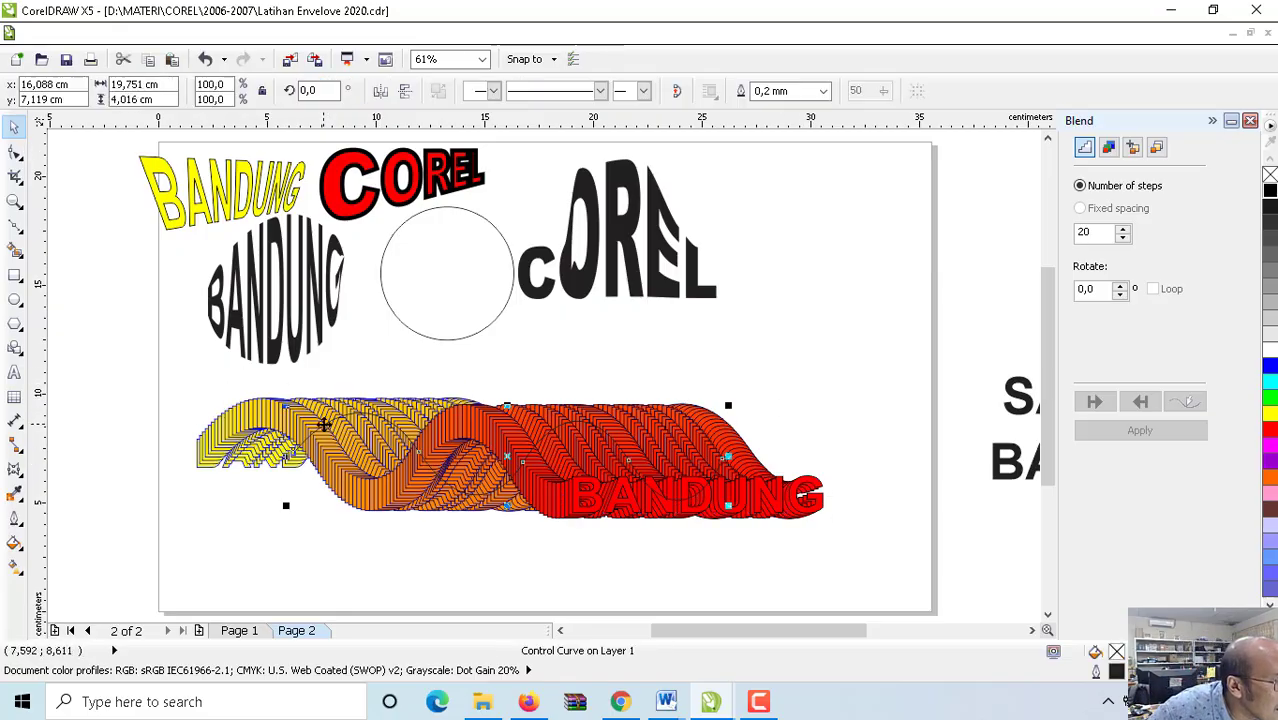
right_click(1270, 176)
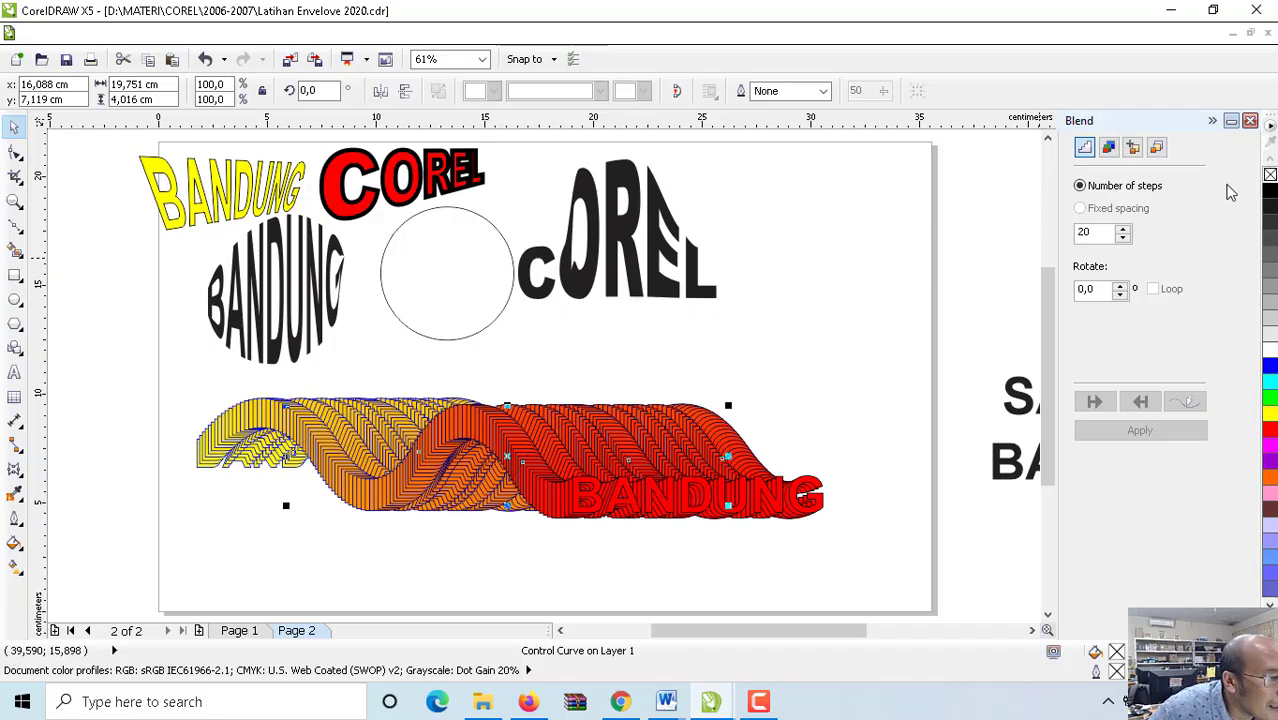
Step: Pull the red BANDUNG about 13.7 cm back left, and move the whole path blend about 12.8 cm left and 8.2 cm up
click(648, 500)
drag(655, 490, 352, 467)
click(562, 393)
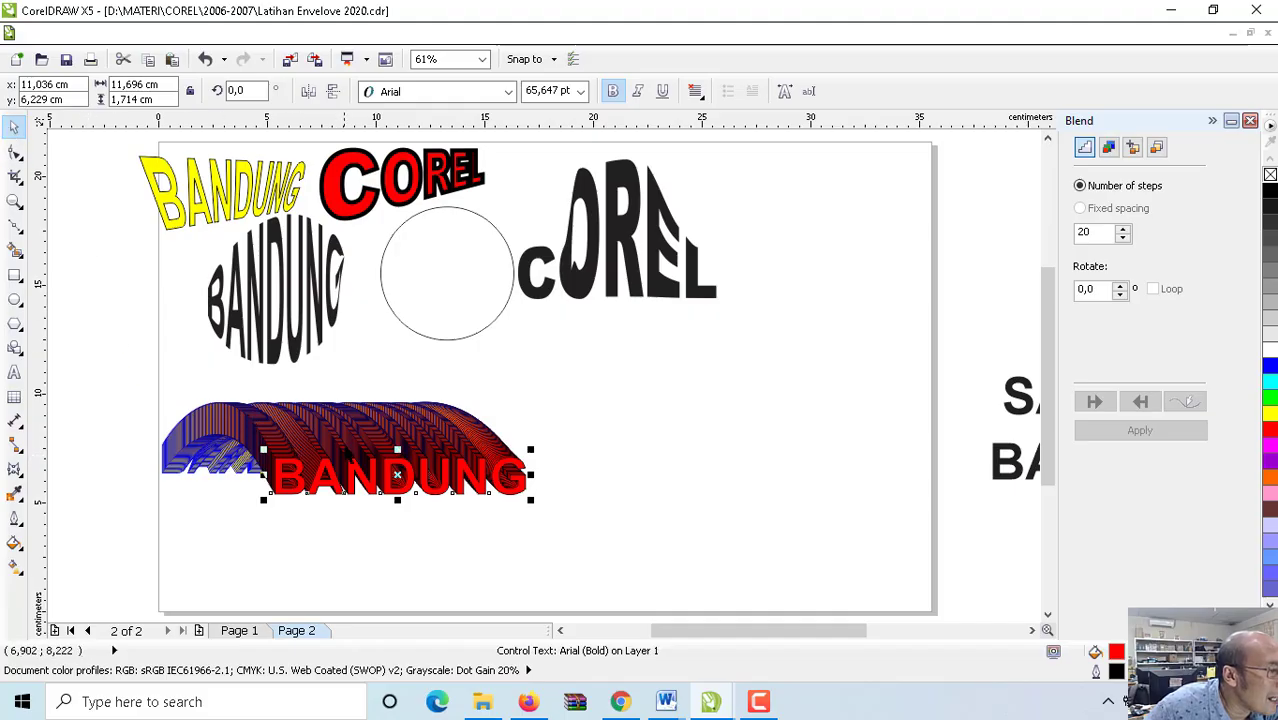
click(400, 400)
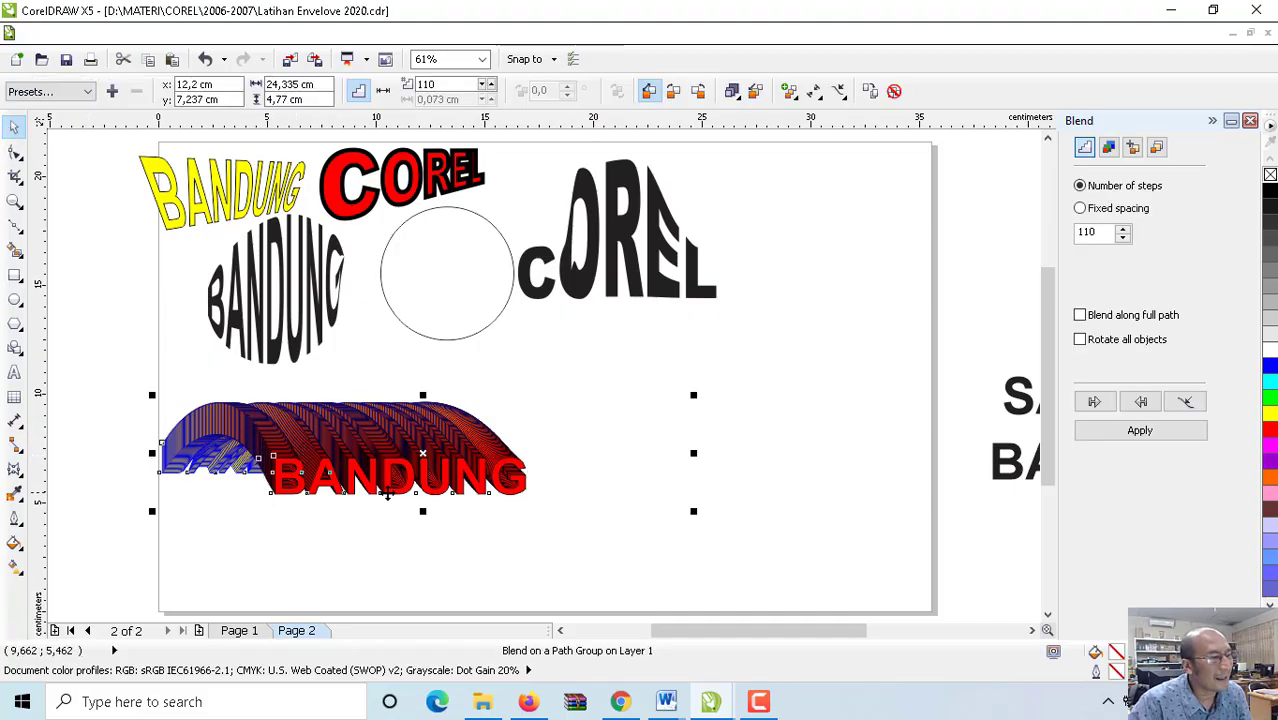
drag(422, 453, 145, 276)
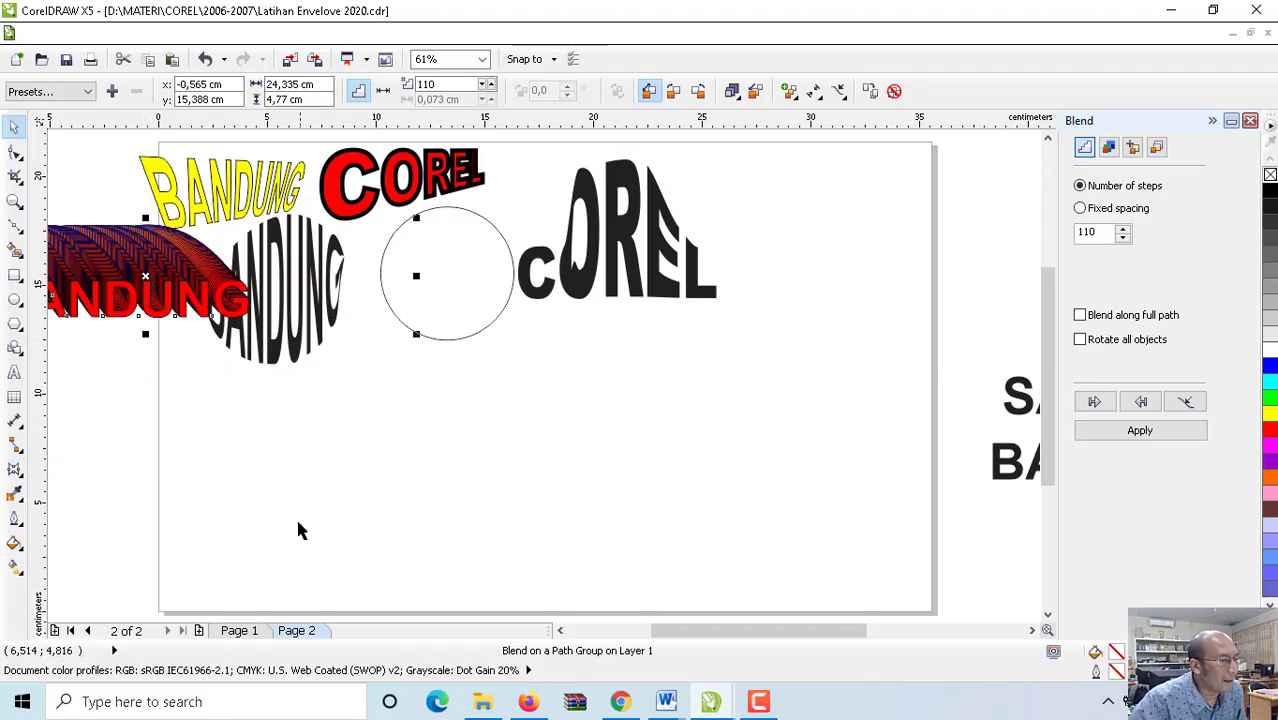
Step: Review the sample perspective, envelope and blend text effects on page 1, including the yellow extruded BANDUNG
click(242, 631)
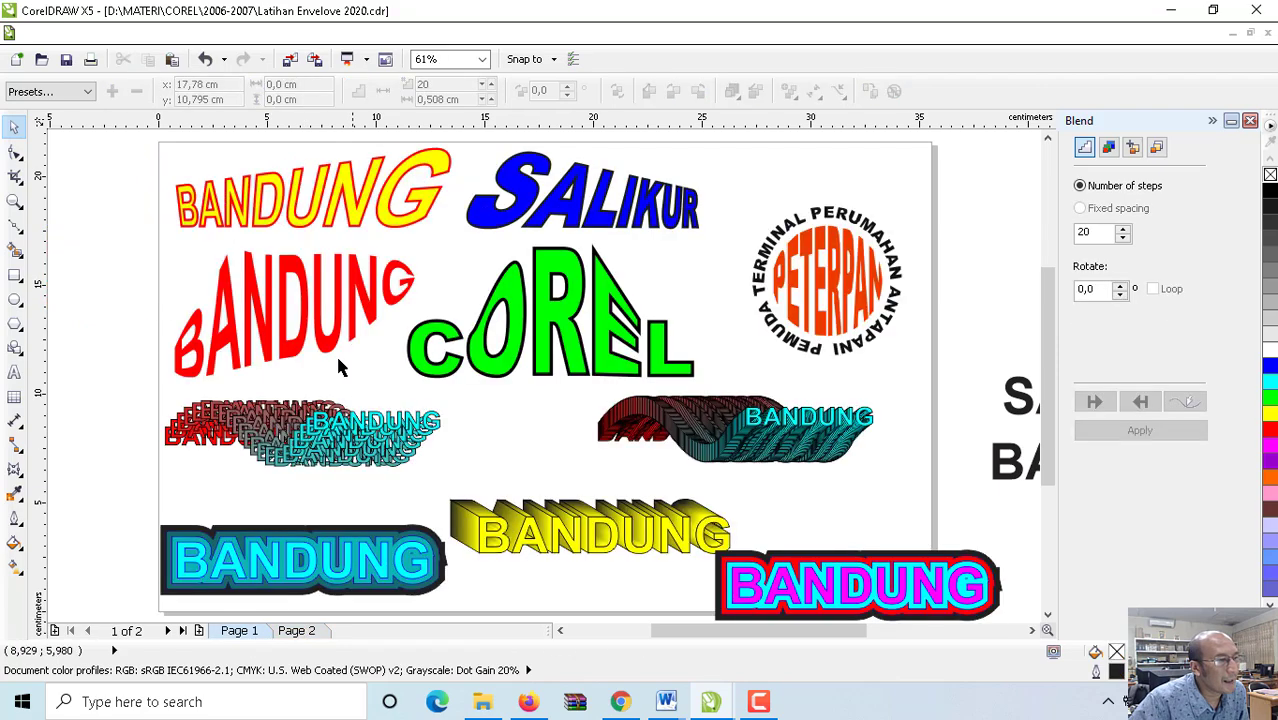
click(358, 198)
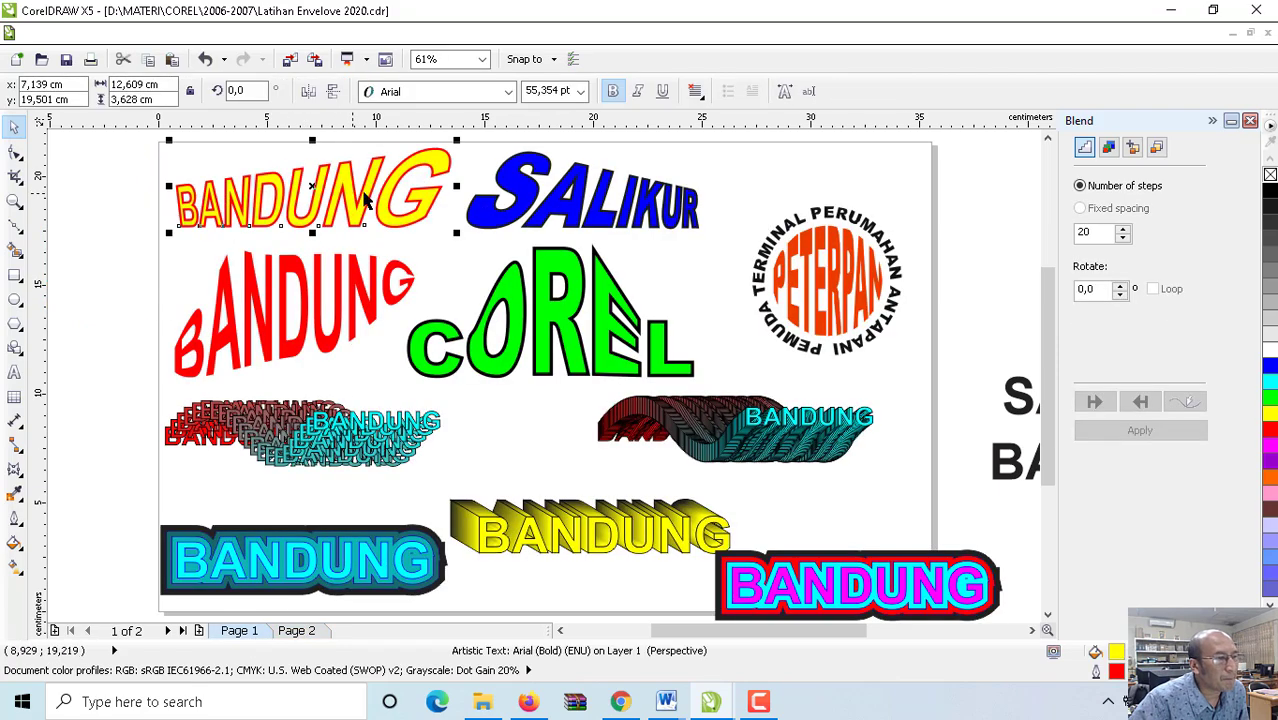
click(386, 256)
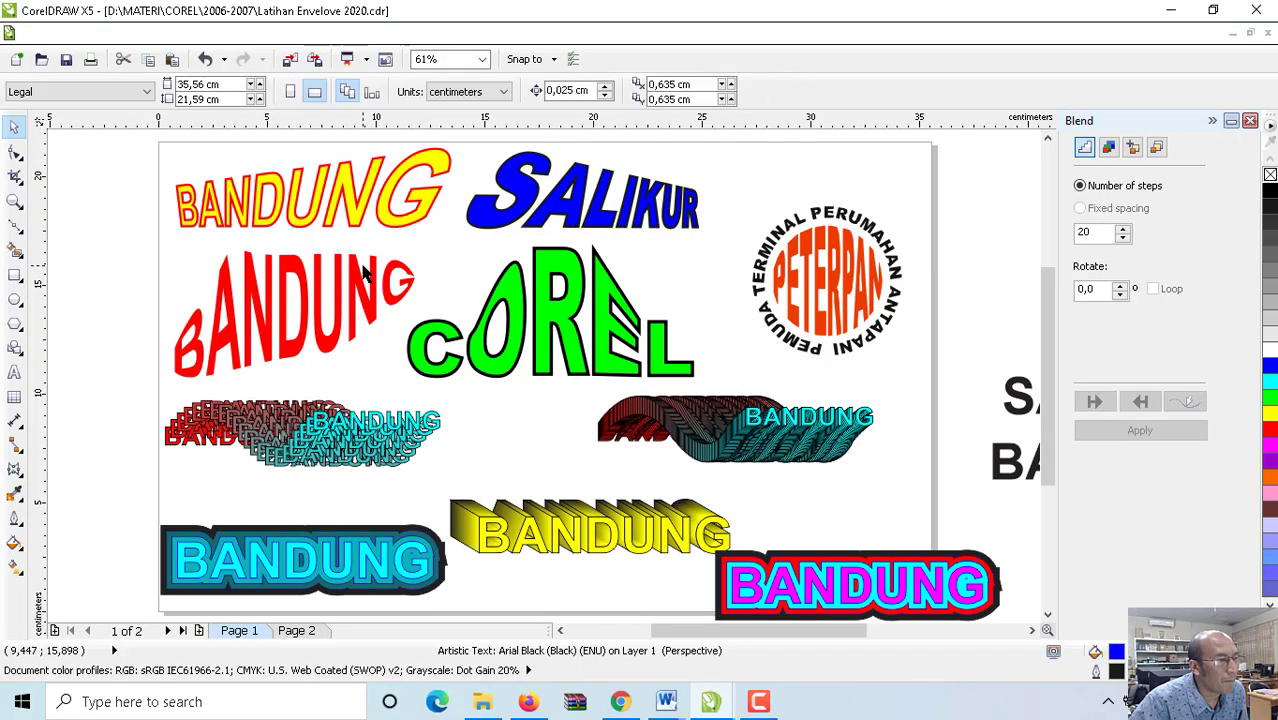
click(420, 281)
click(552, 256)
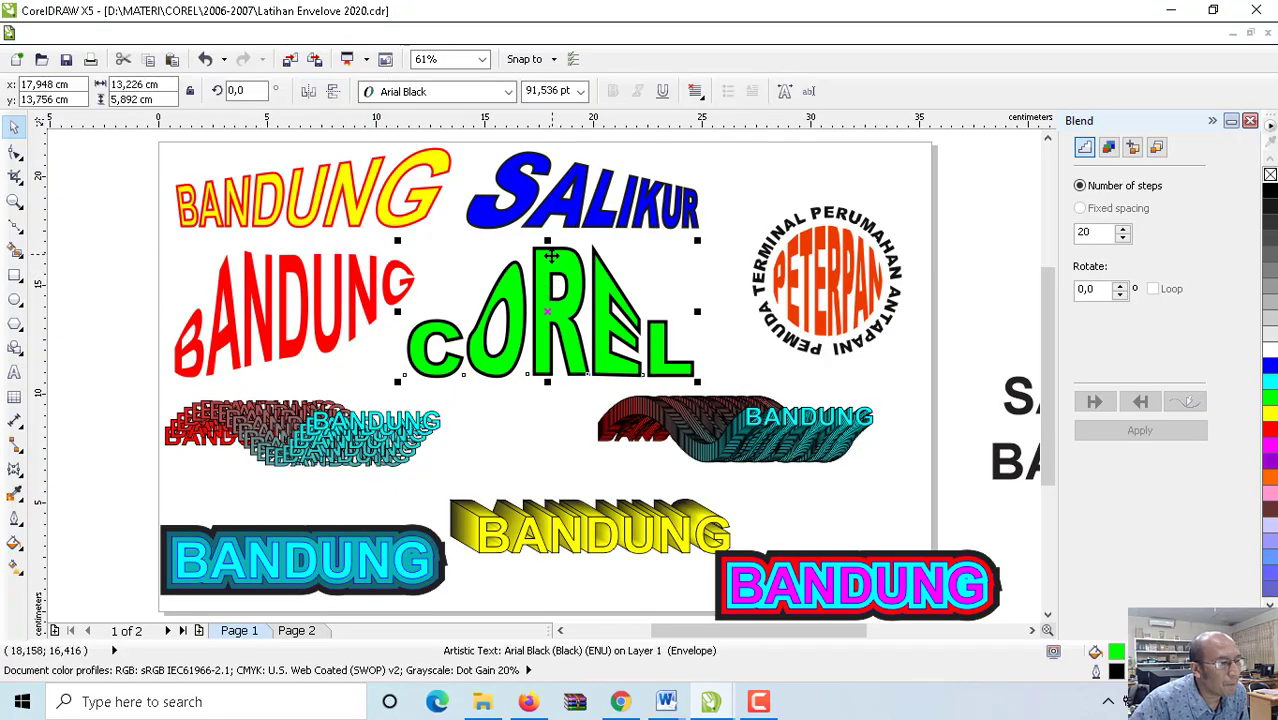
click(341, 429)
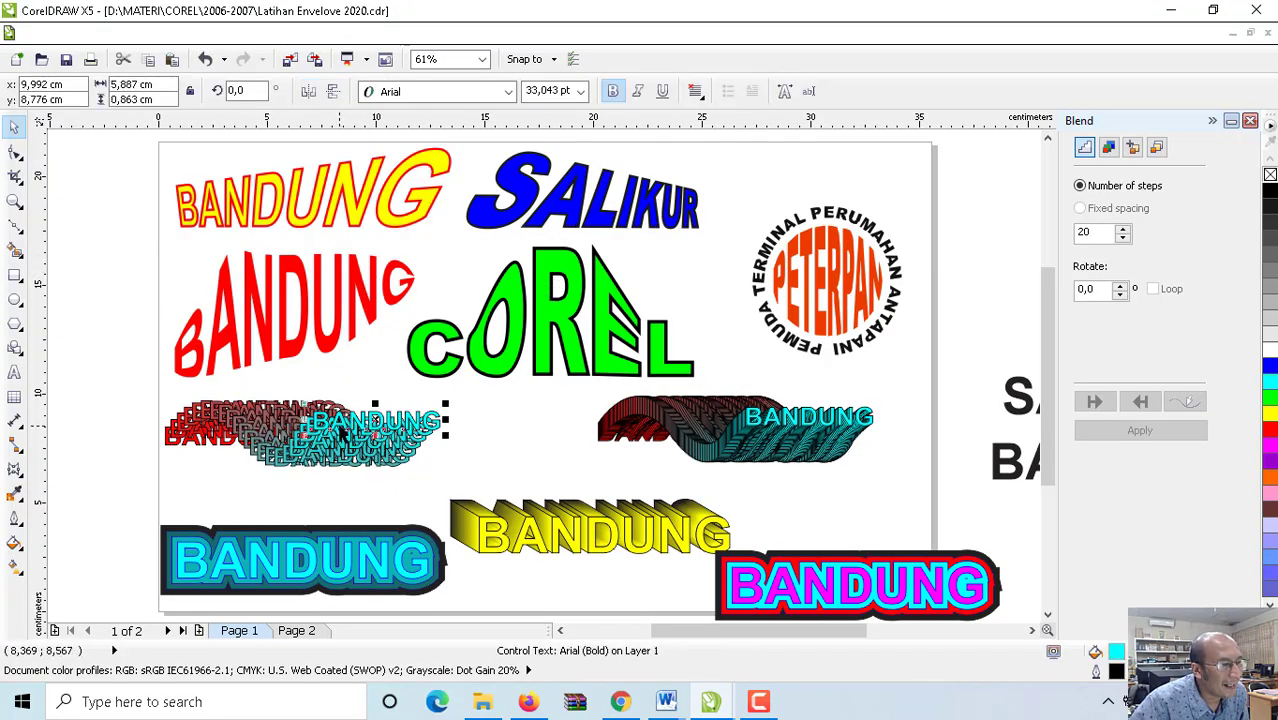
click(566, 537)
Step: Place a duplicate of the plain black BANDUNG in the empty lower area of page 2, centred near 11.8, 6.4 cm
click(297, 631)
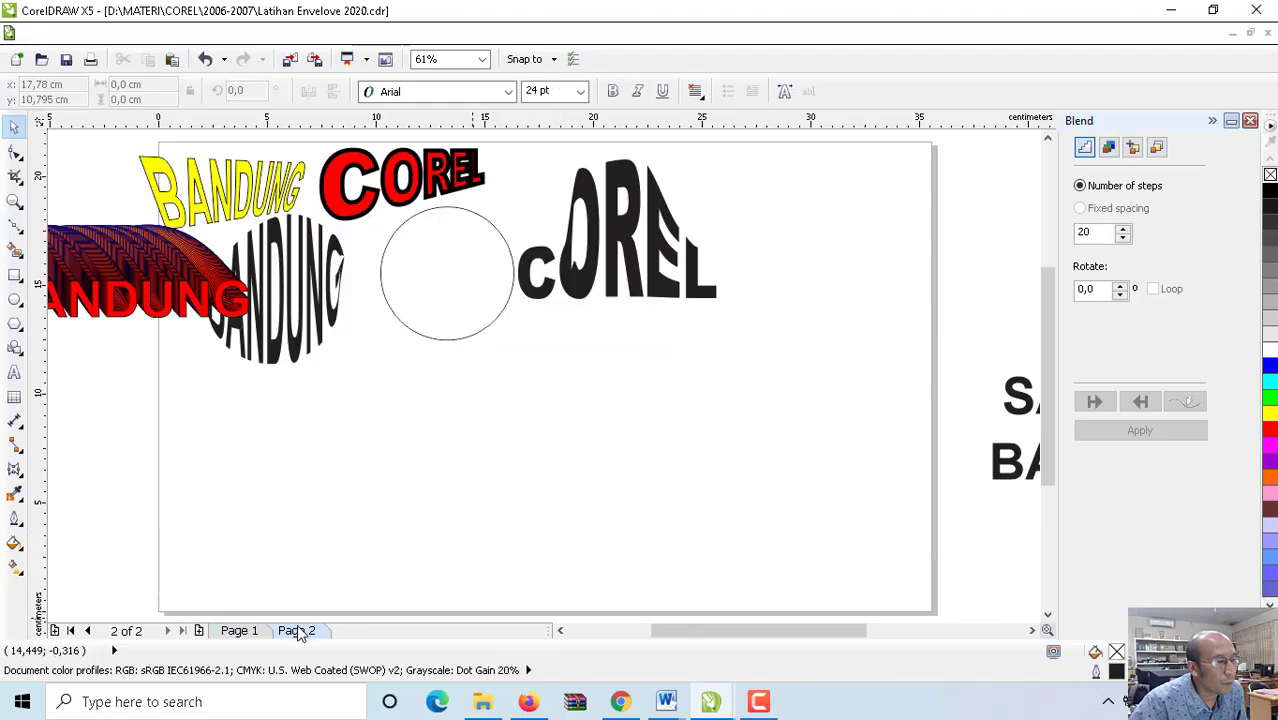
drag(1000, 476, 298, 475)
right_click(298, 475)
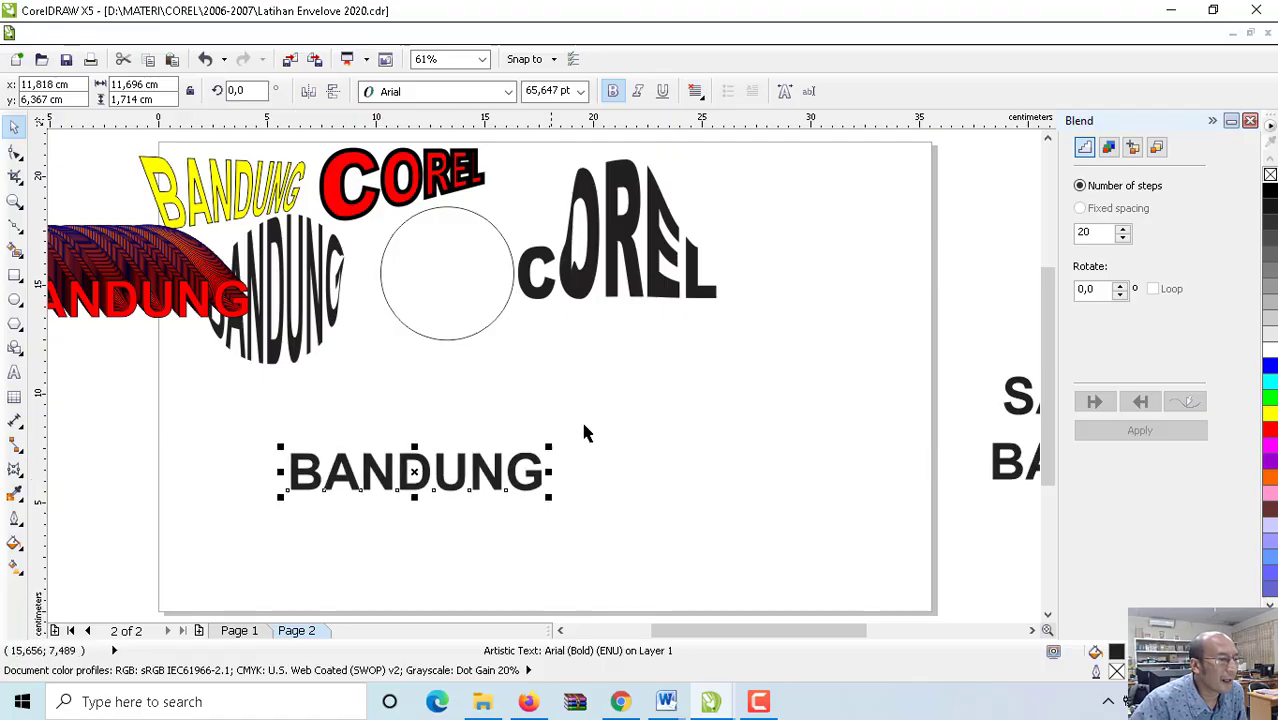
click(634, 430)
click(478, 459)
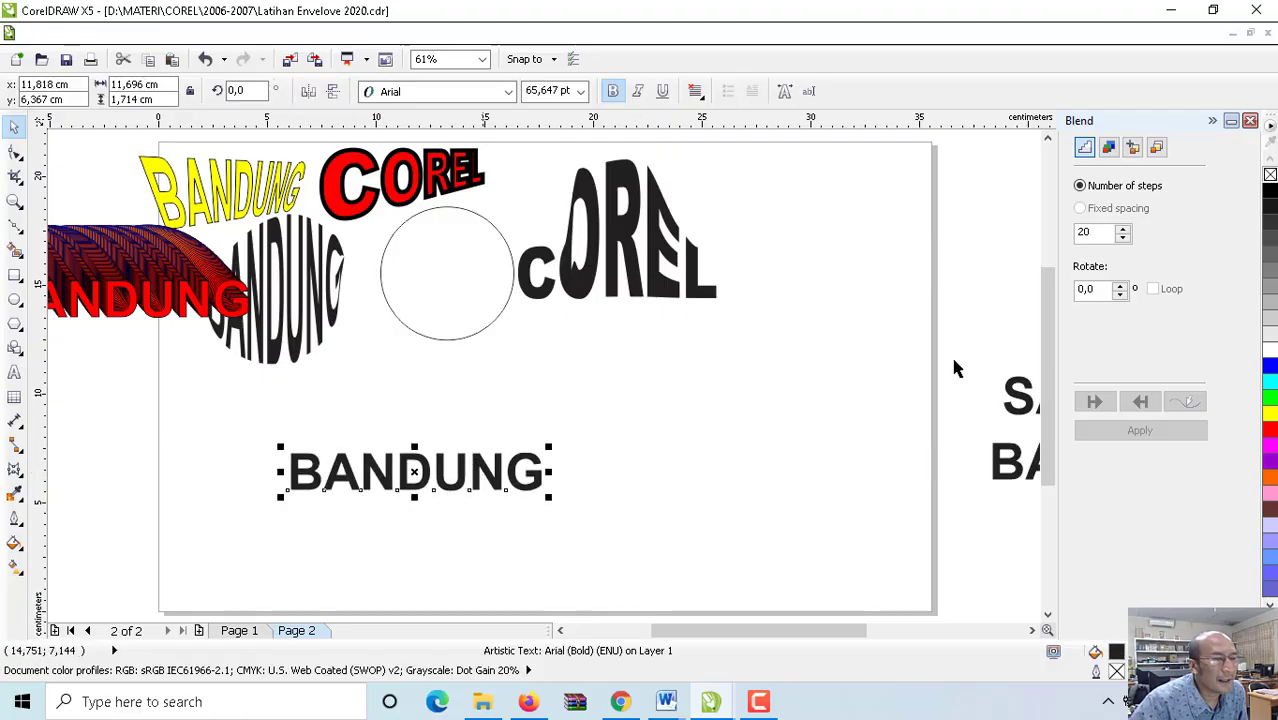
Step: Extrude the new BANDUNG copy as Back Parallel towards its upper right, with the vanishing point at 15.829, 9.214 cm locked to the page
click(1251, 121)
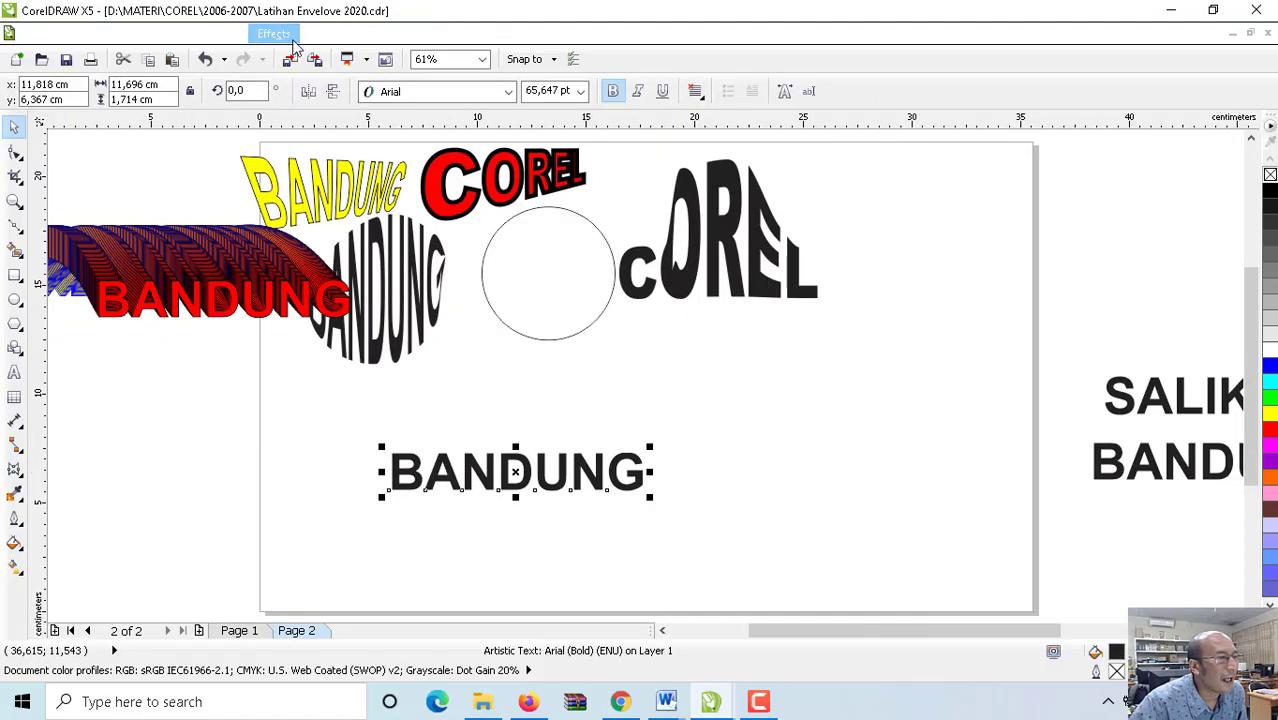
click(272, 36)
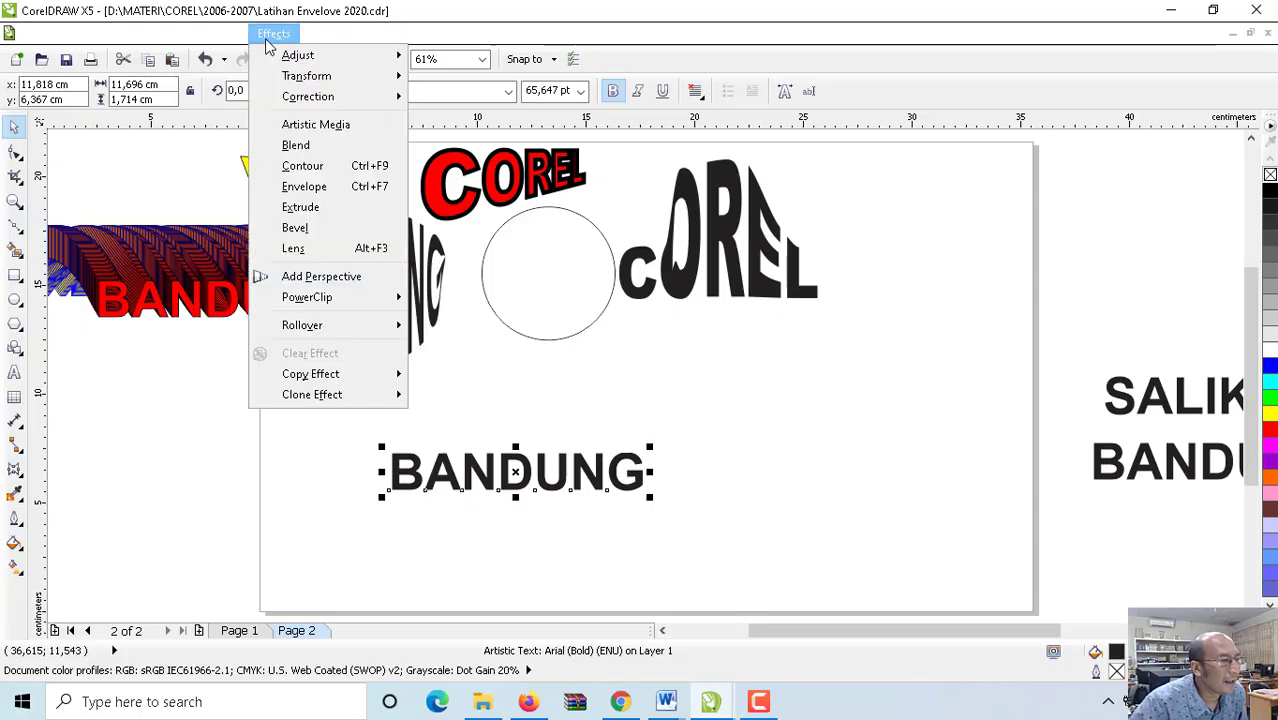
click(301, 208)
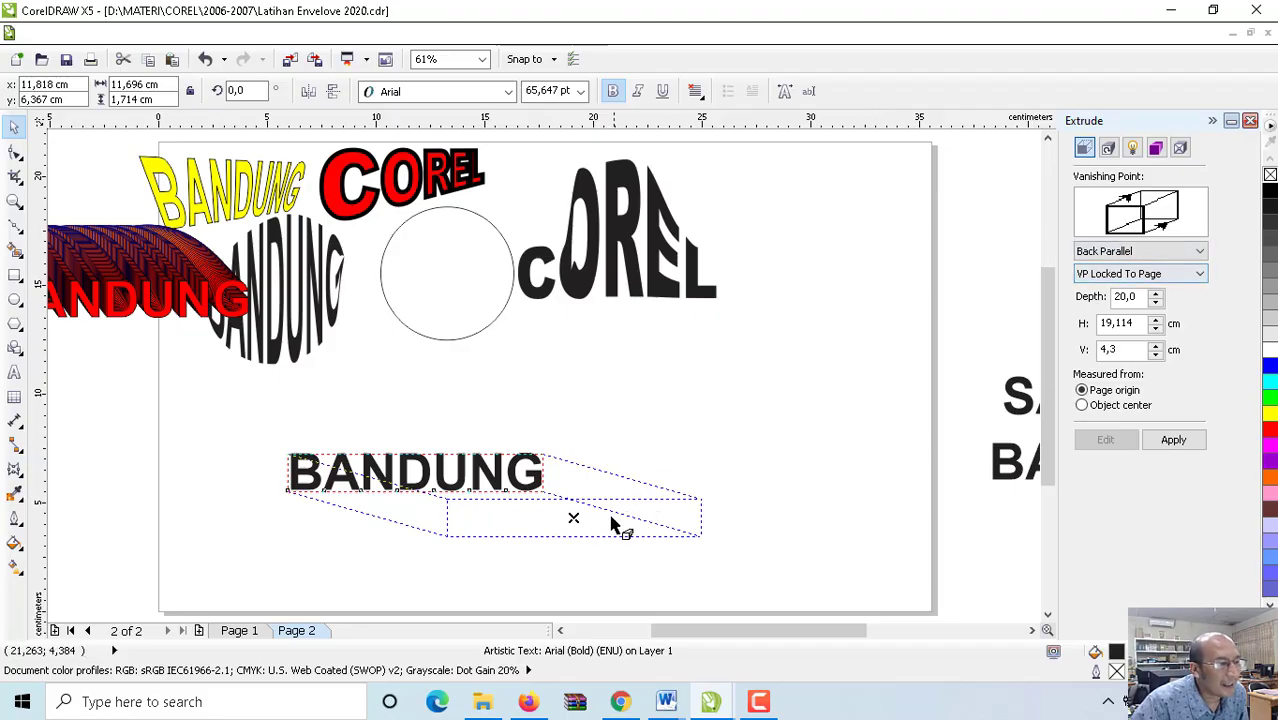
click(506, 463)
mouse_move(506, 463)
mouse_down()
mouse_move(466, 450)
mouse_move(474, 438)
mouse_move(456, 424)
mouse_move(457, 413)
mouse_move(502, 410)
mouse_up()
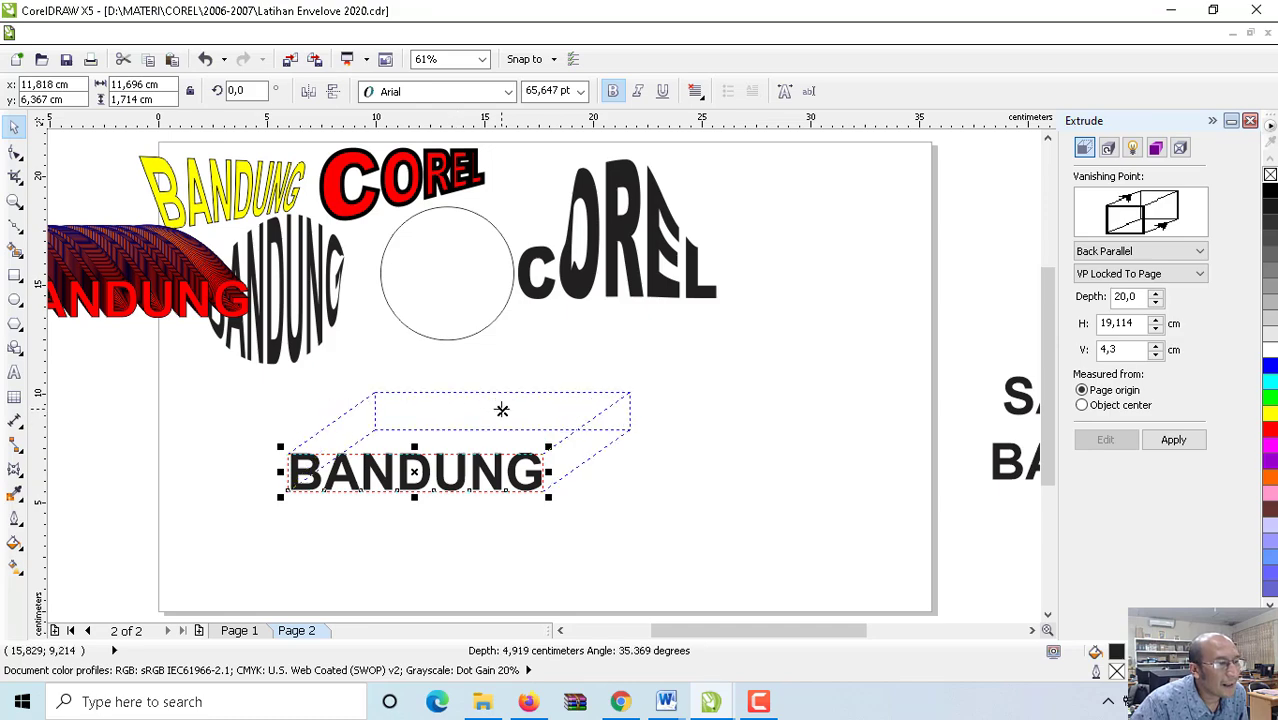
click(1176, 444)
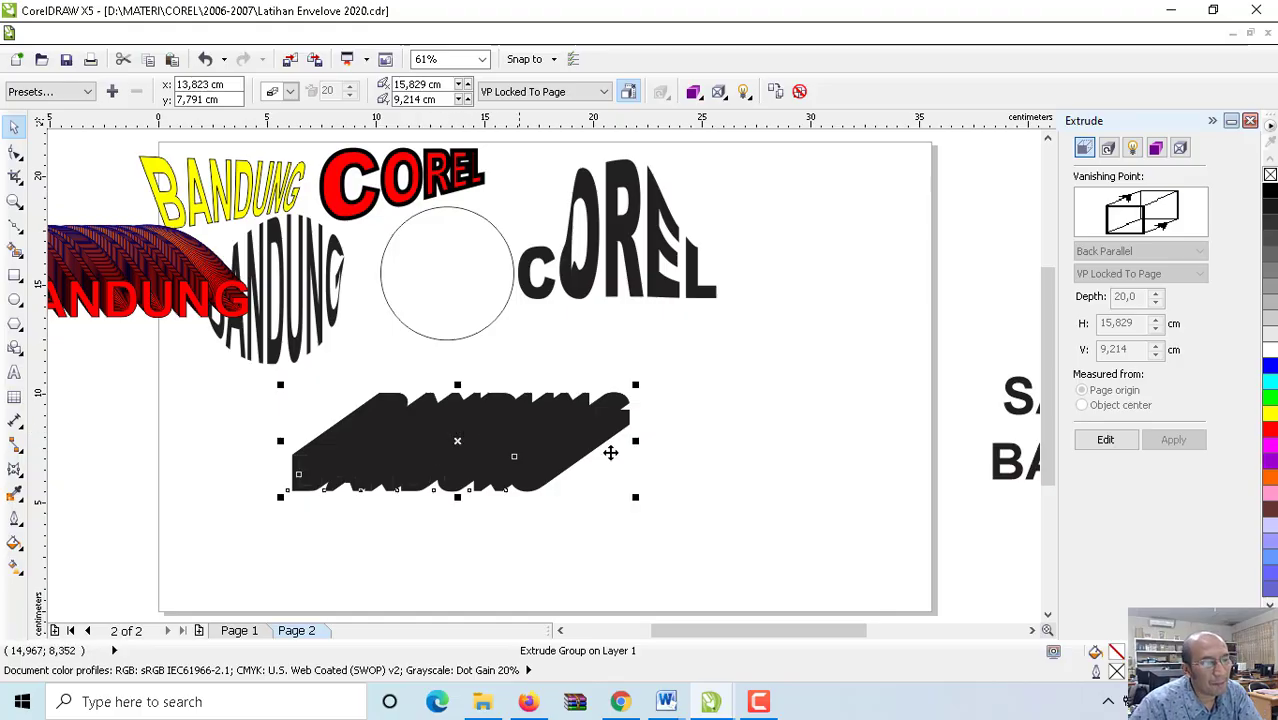
Step: Give the extruded BANDUNG a yellow fill and a black outline
click(773, 336)
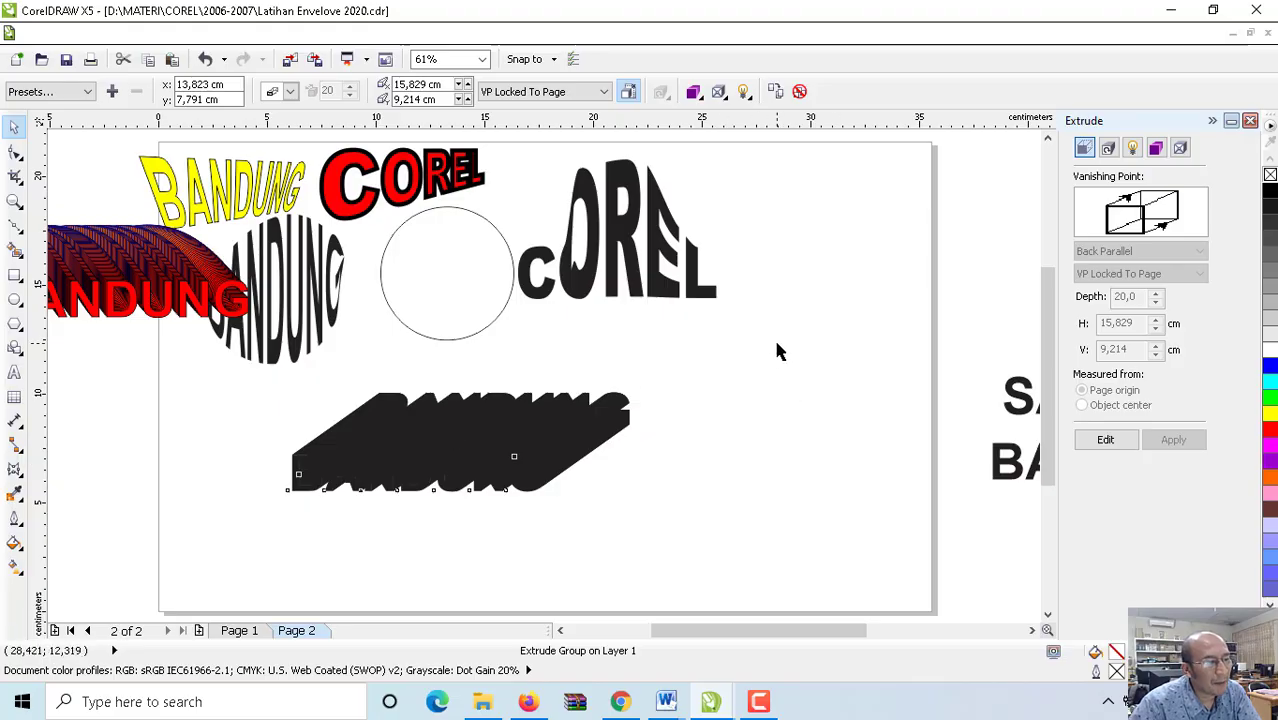
click(459, 410)
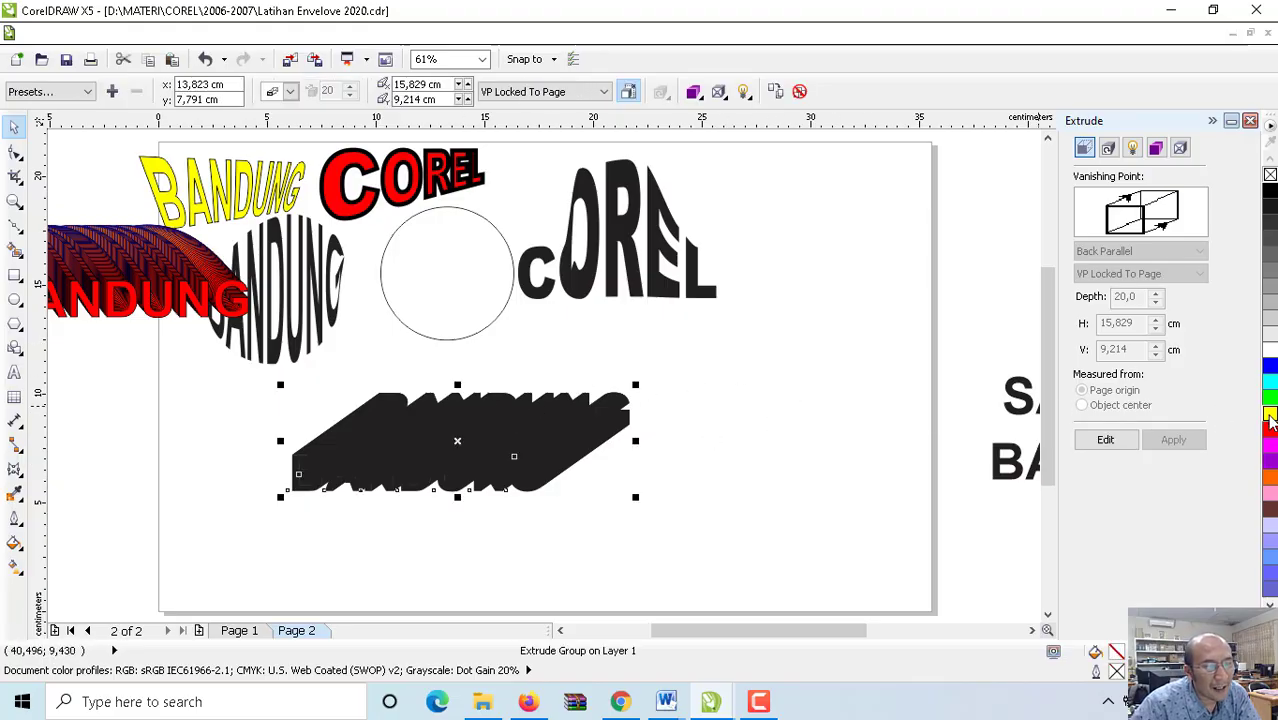
click(1270, 418)
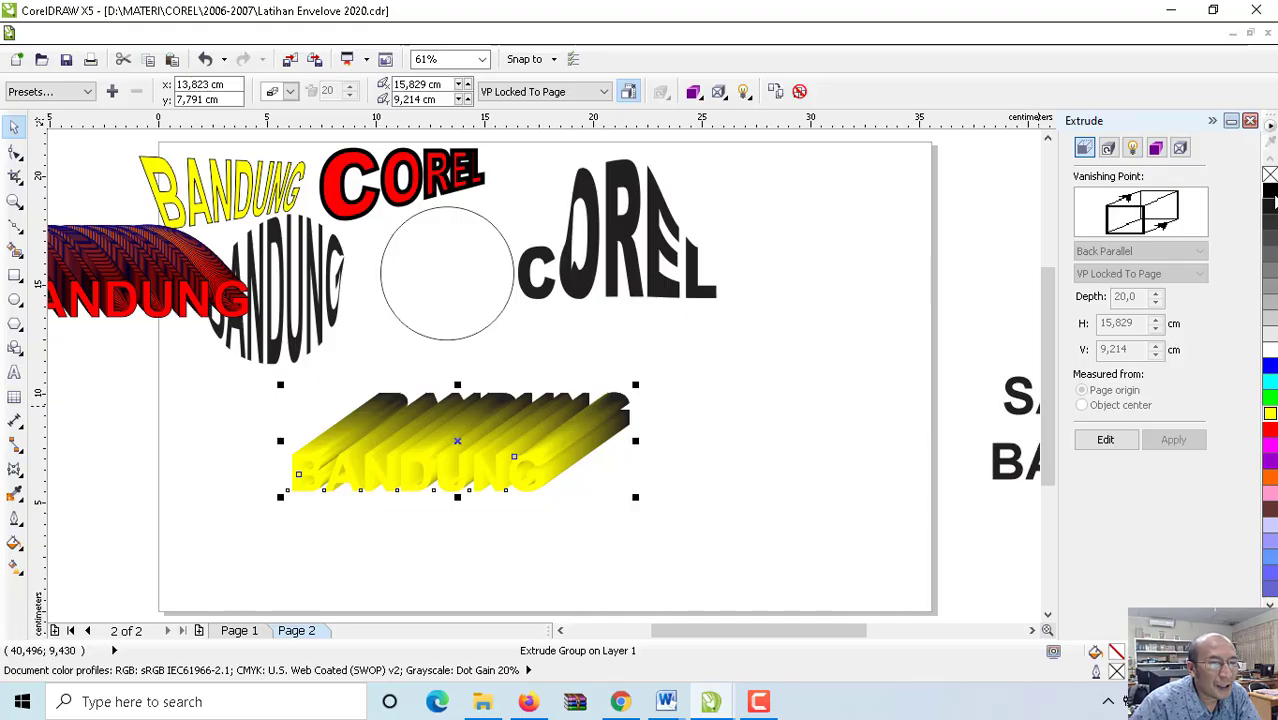
right_click(1270, 191)
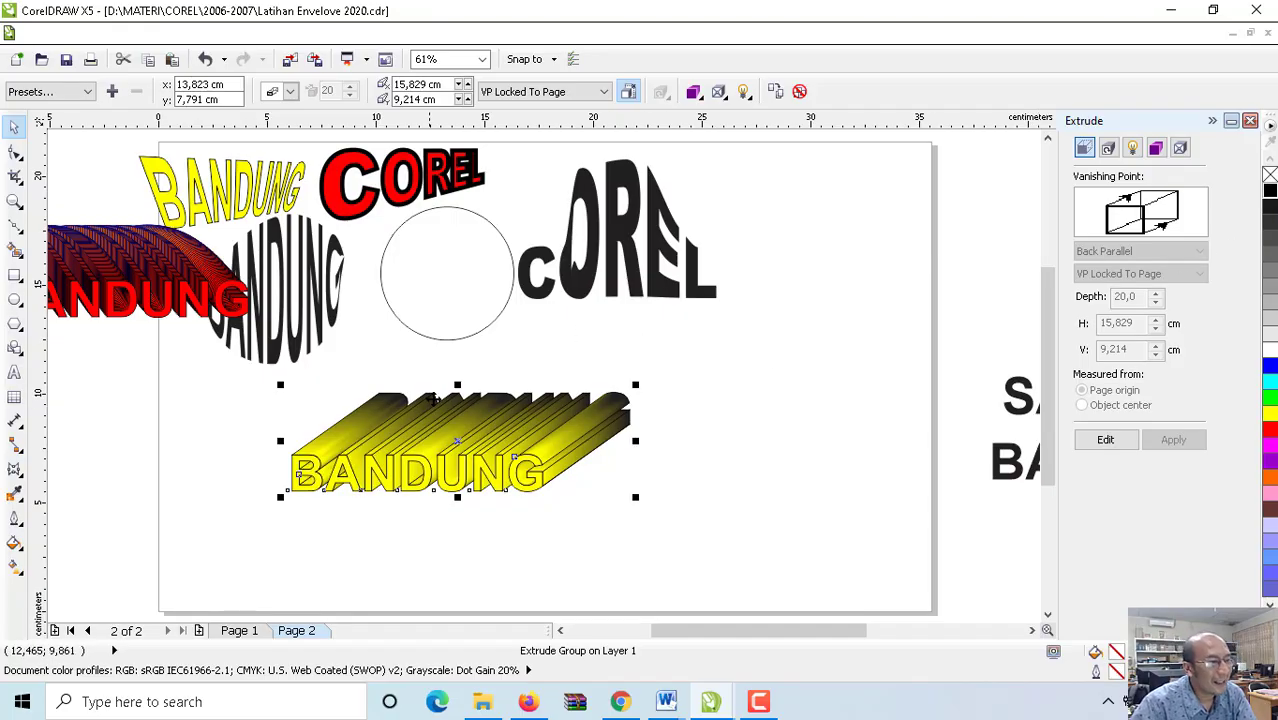
Step: Shorten the yellow BANDUNG's extrusion by moving its vanishing point to 14.32, 7.748 cm on the page
click(1105, 439)
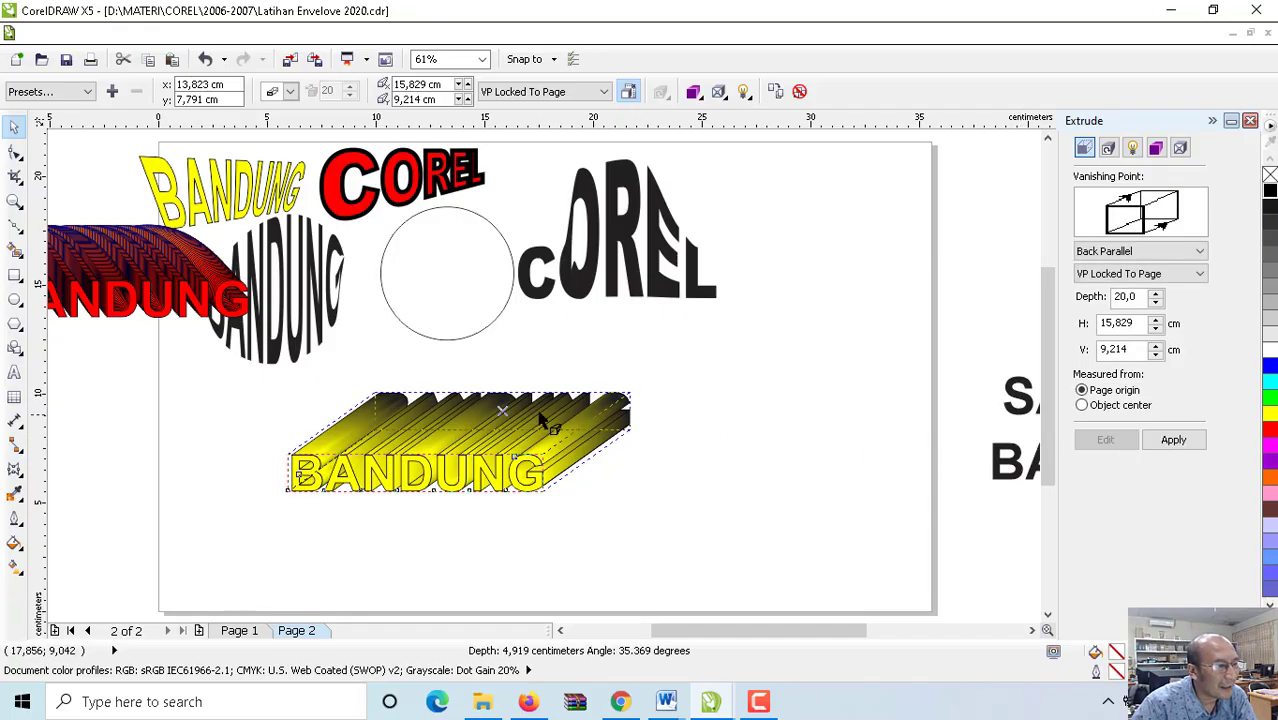
click(502, 411)
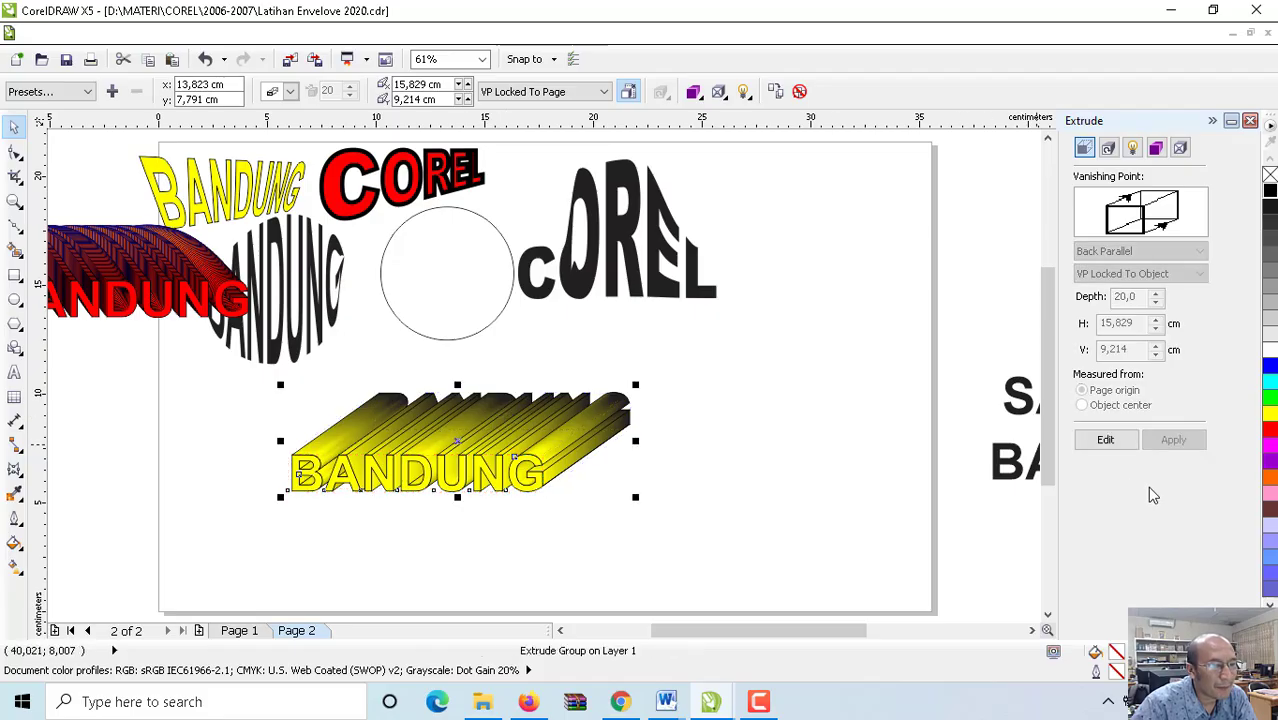
click(1105, 439)
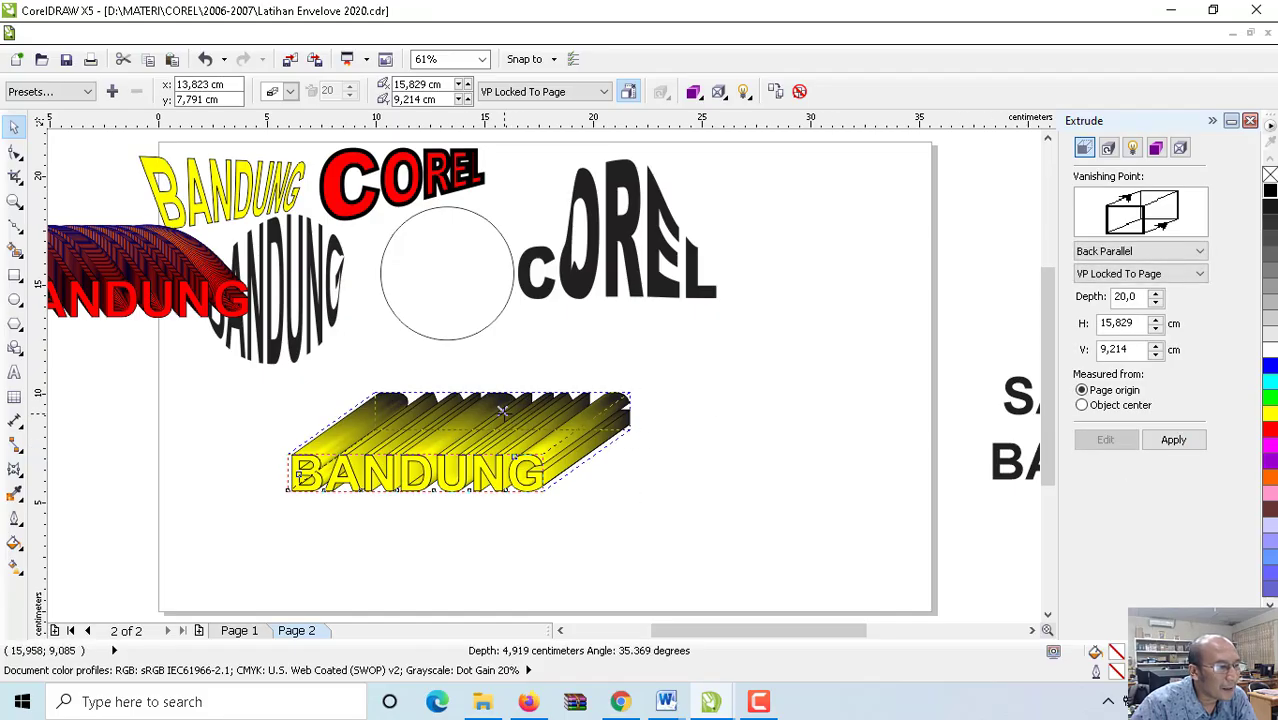
drag(502, 411, 466, 443)
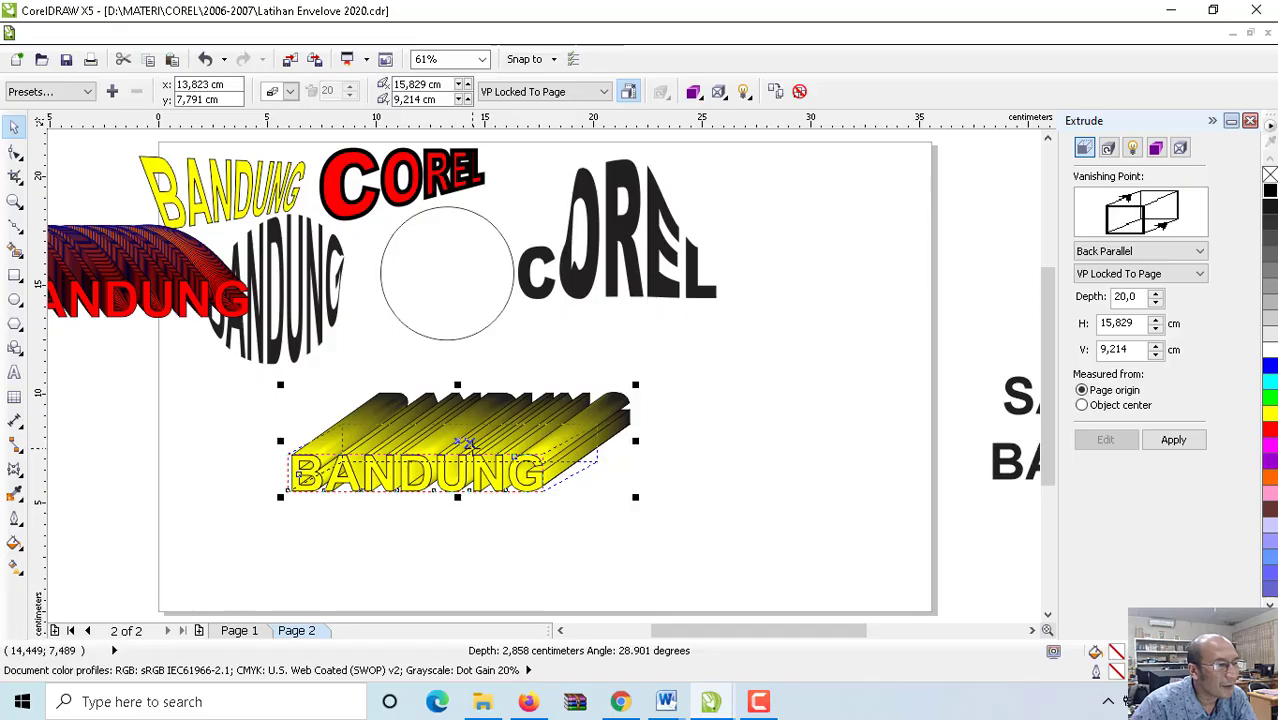
click(1174, 444)
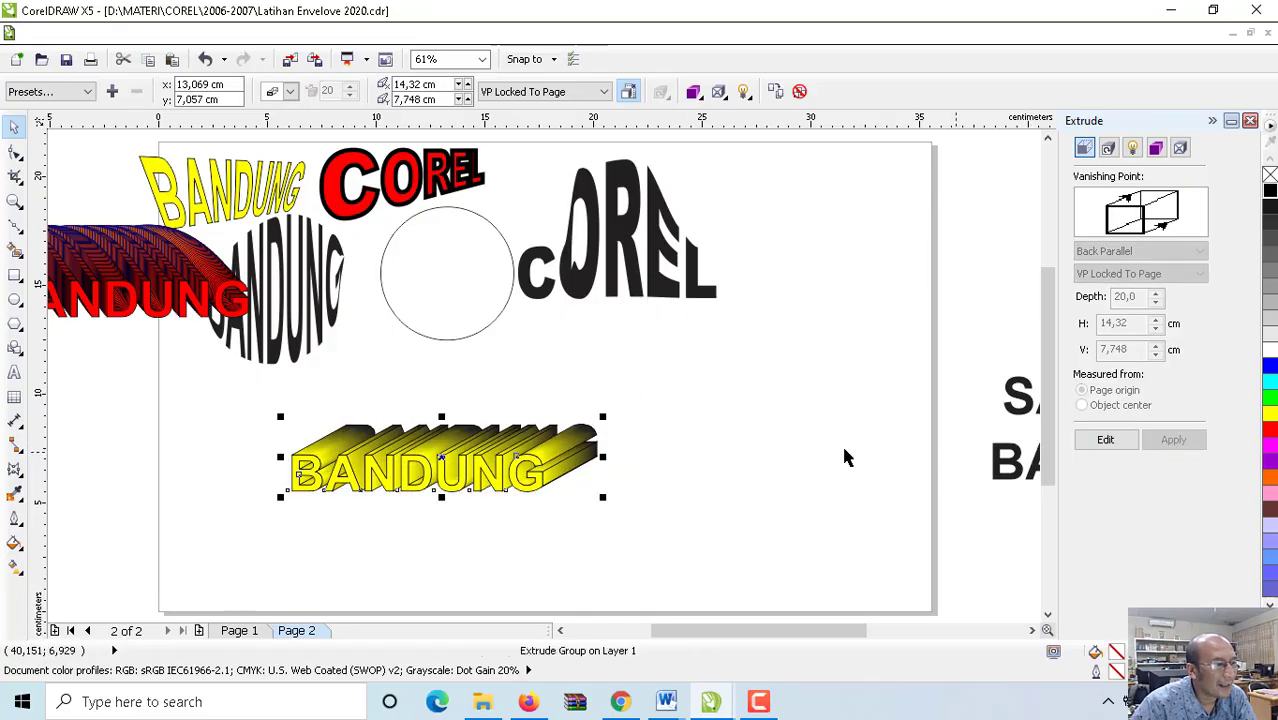
Step: Move the extruded BANDUNG to several spots around its page-locked vanishing point, ending centred near 12.5, 8.1 cm
drag(446, 464, 481, 450)
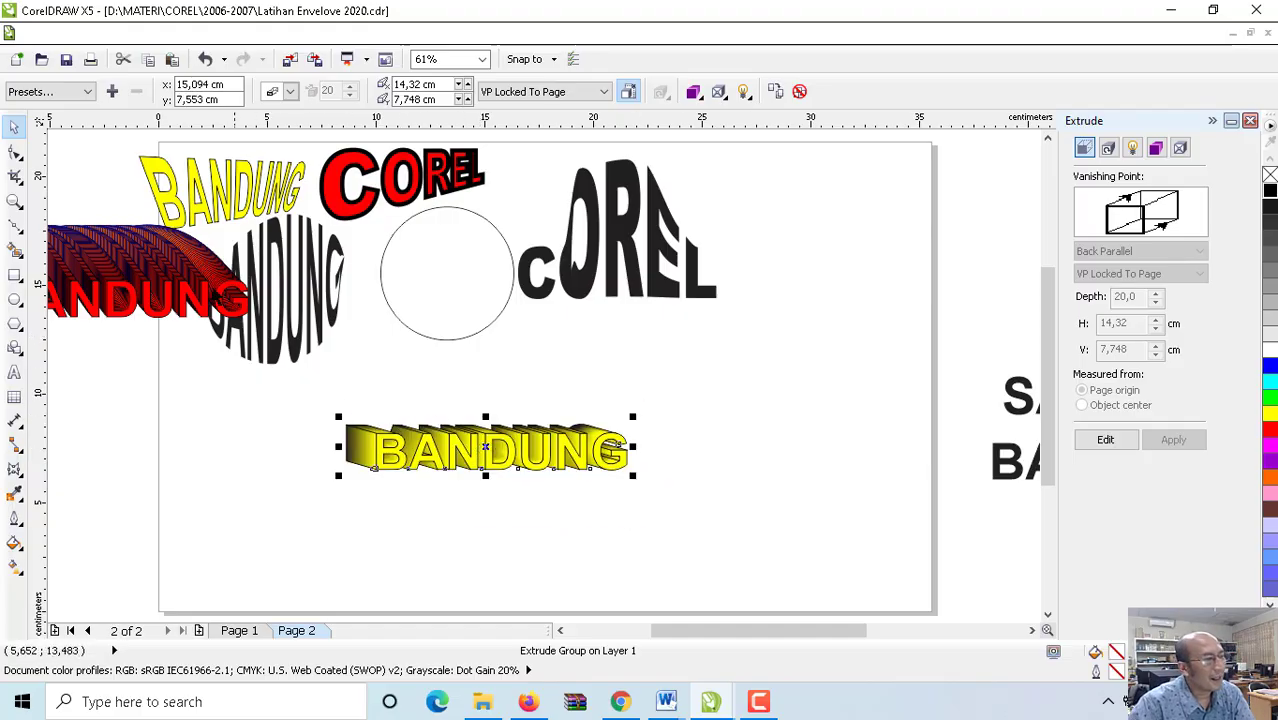
drag(275, 386, 658, 520)
click(466, 443)
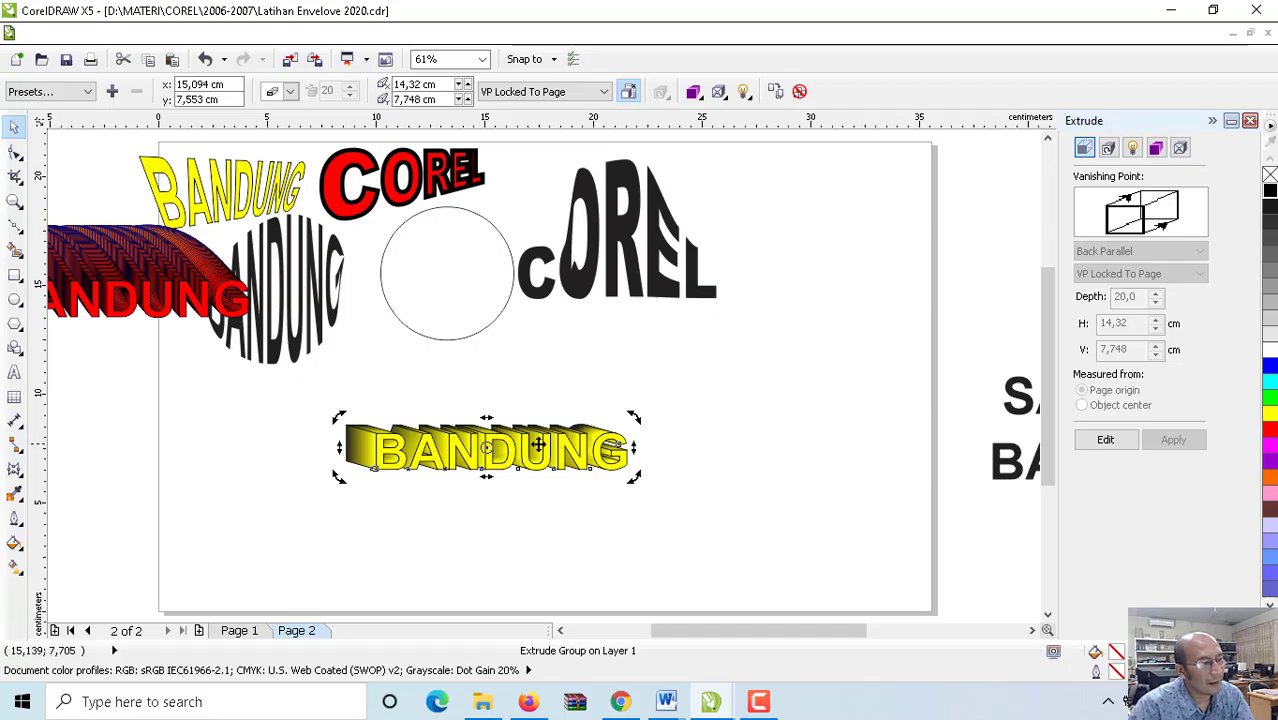
click(781, 400)
click(360, 451)
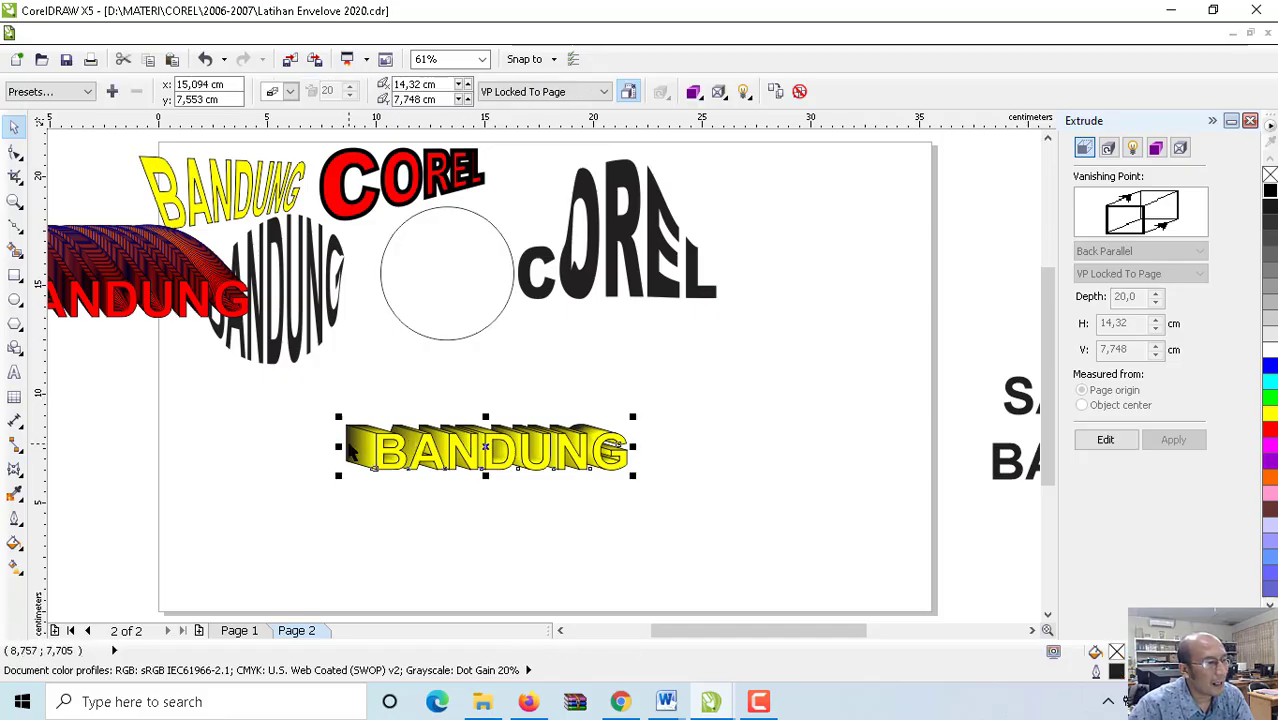
drag(360, 451, 257, 428)
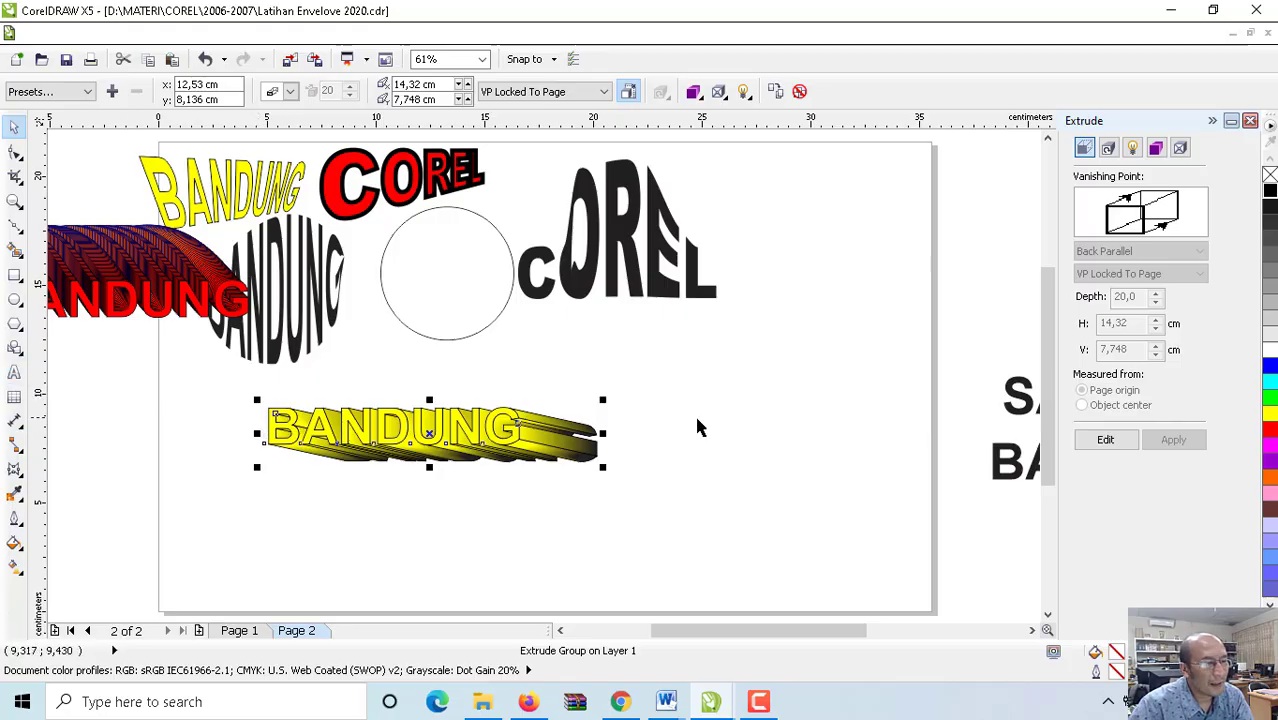
Step: Move the plain SALIKUR text from beside the page to below the extruded BANDUNG, near 14.2, 2.7 cm, and browse fonts for it
click(983, 422)
drag(983, 422, 337, 579)
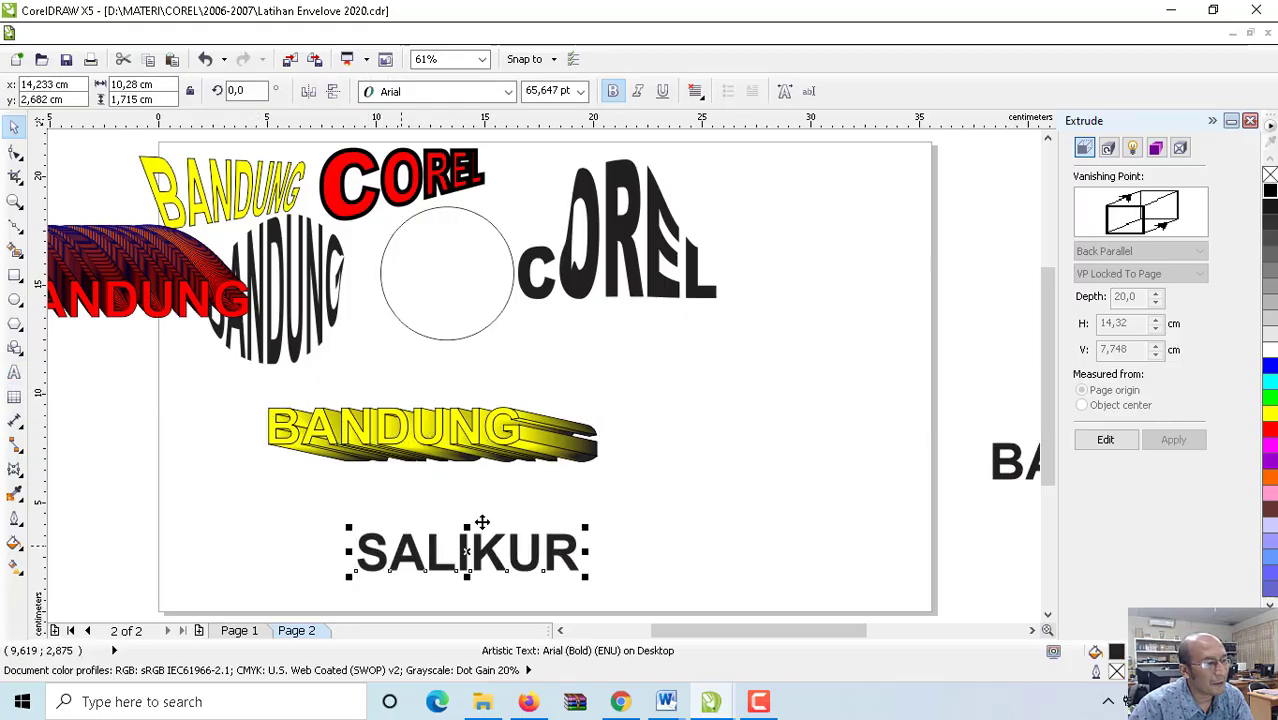
click(505, 91)
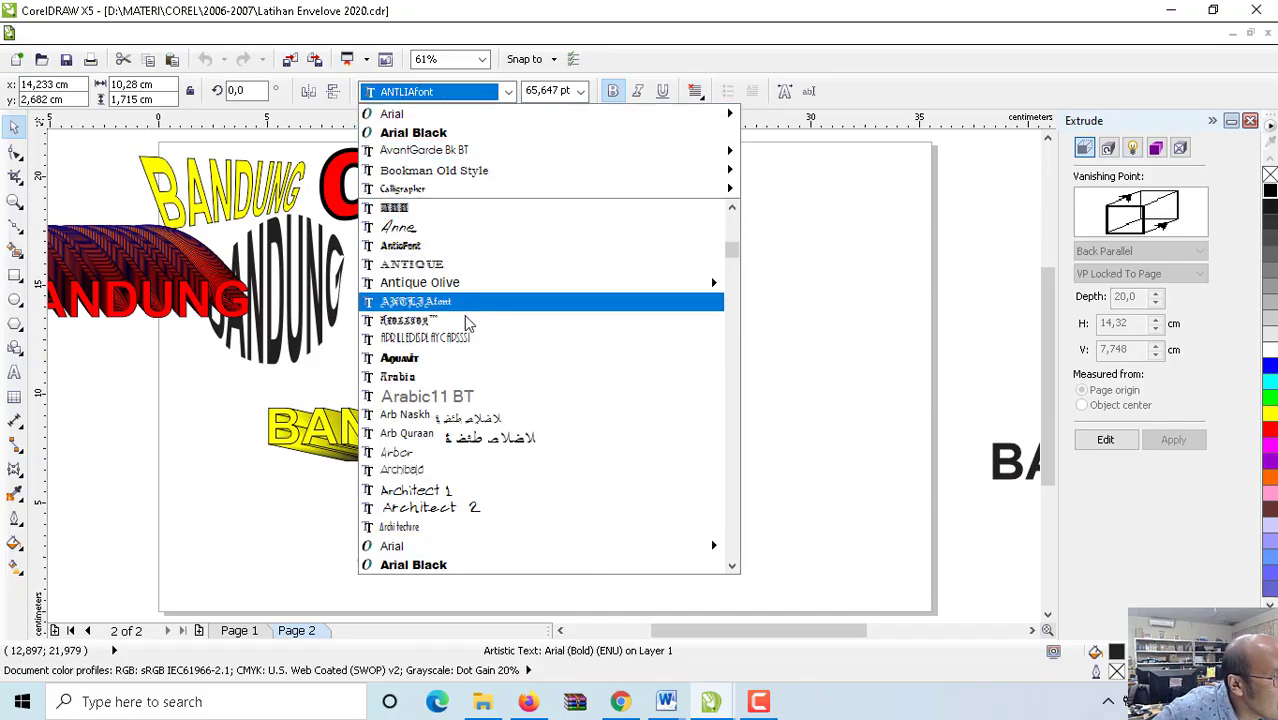
click(435, 90)
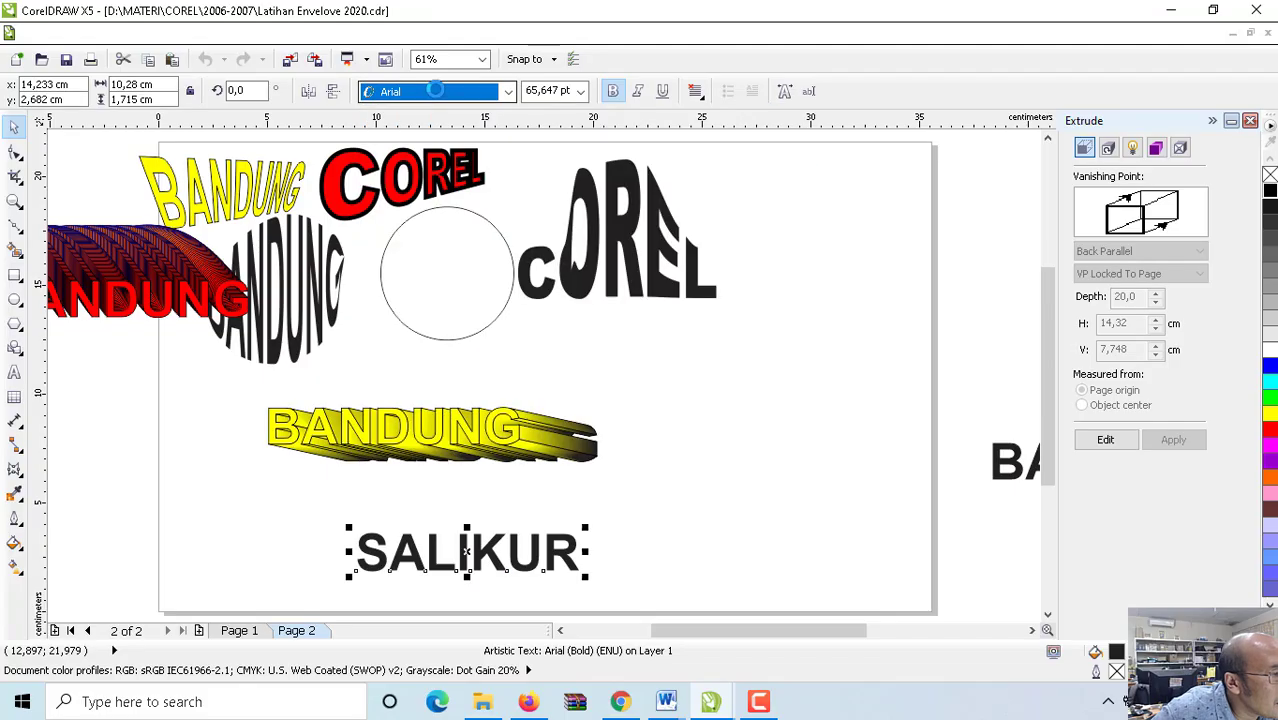
scroll(434, 100, up, 1)
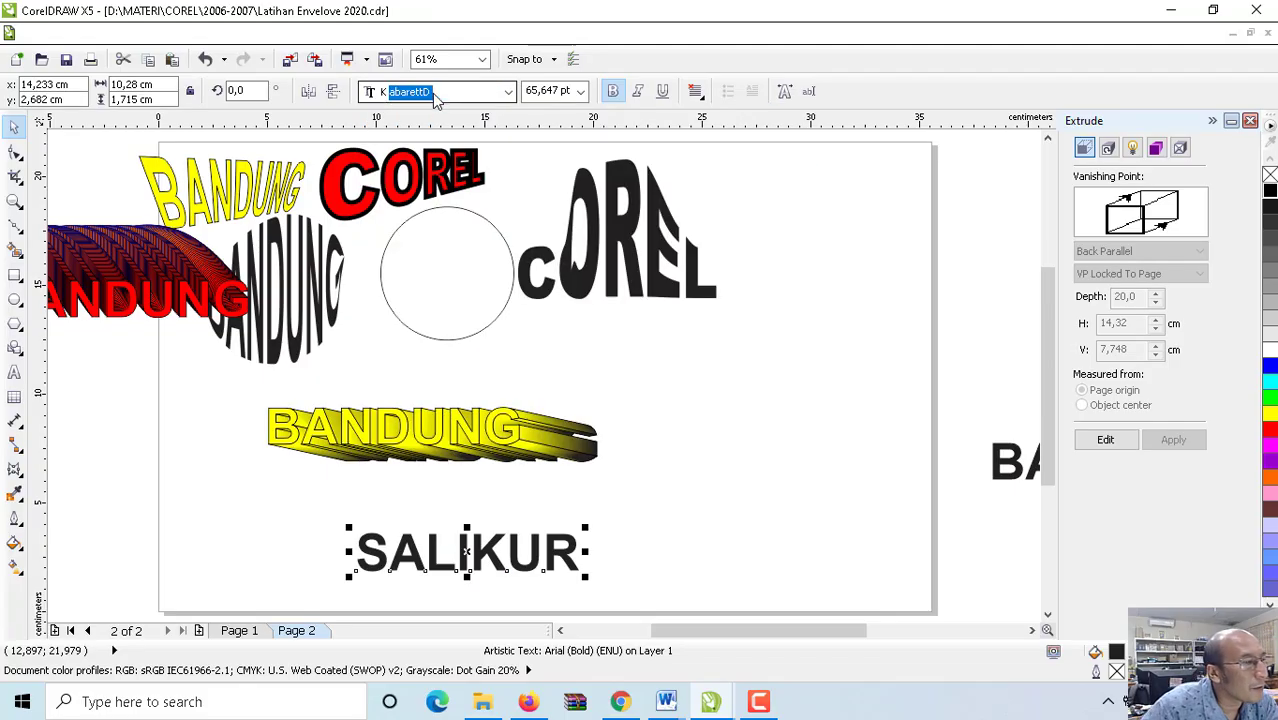
click(428, 567)
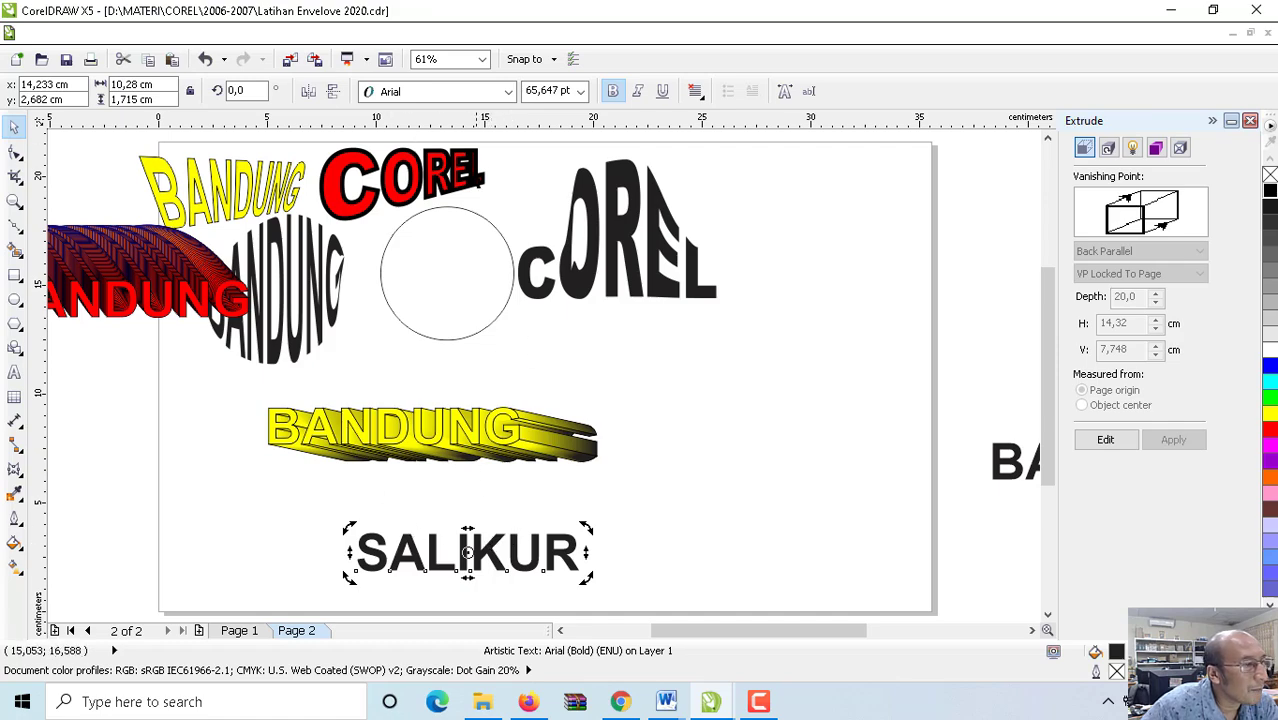
Step: Set SALIKUR's font to KabarettD and place a duplicate at the page's upper right, near 33.6, 18.5 cm
click(465, 92)
mouse_move(441, 115)
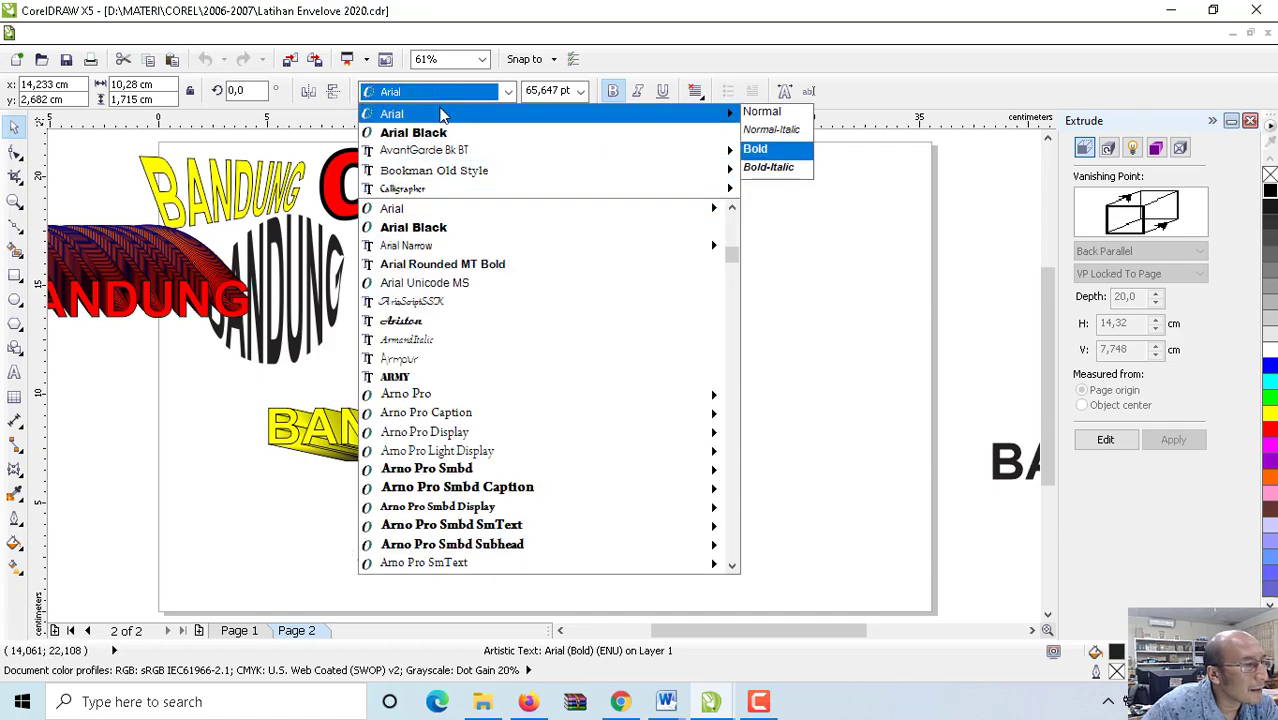
text(k)
click(462, 99)
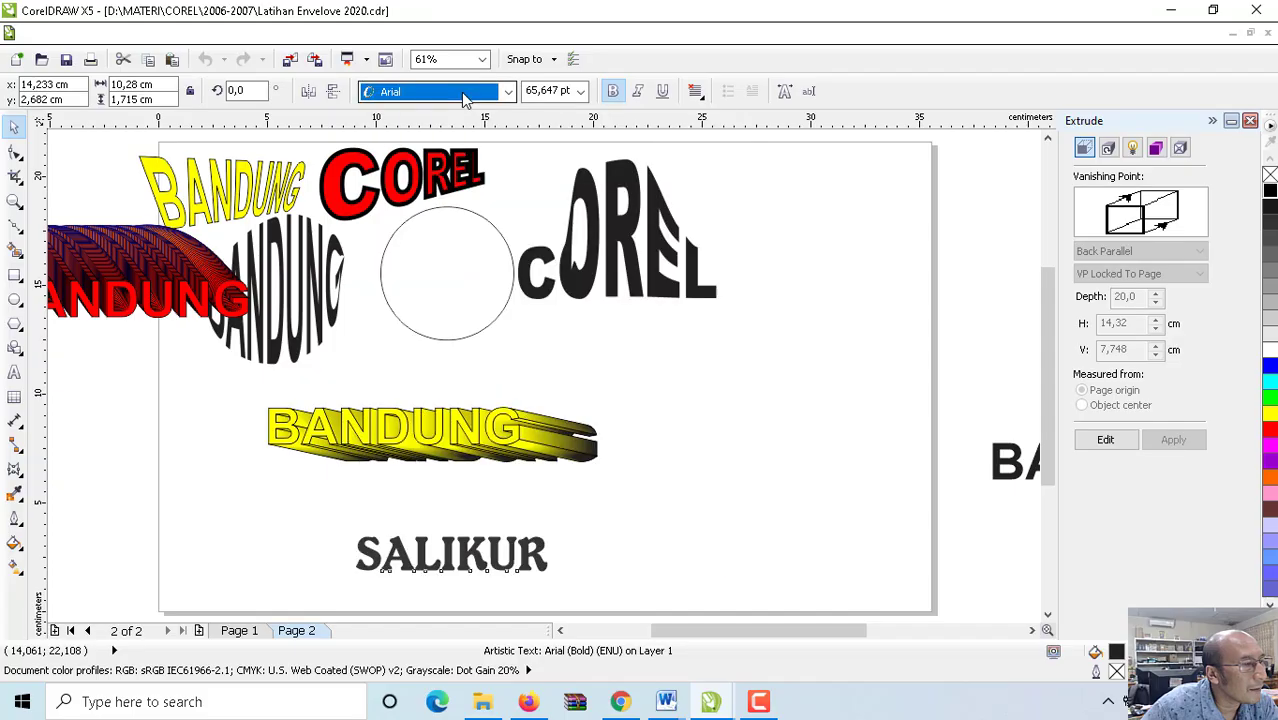
click(460, 95)
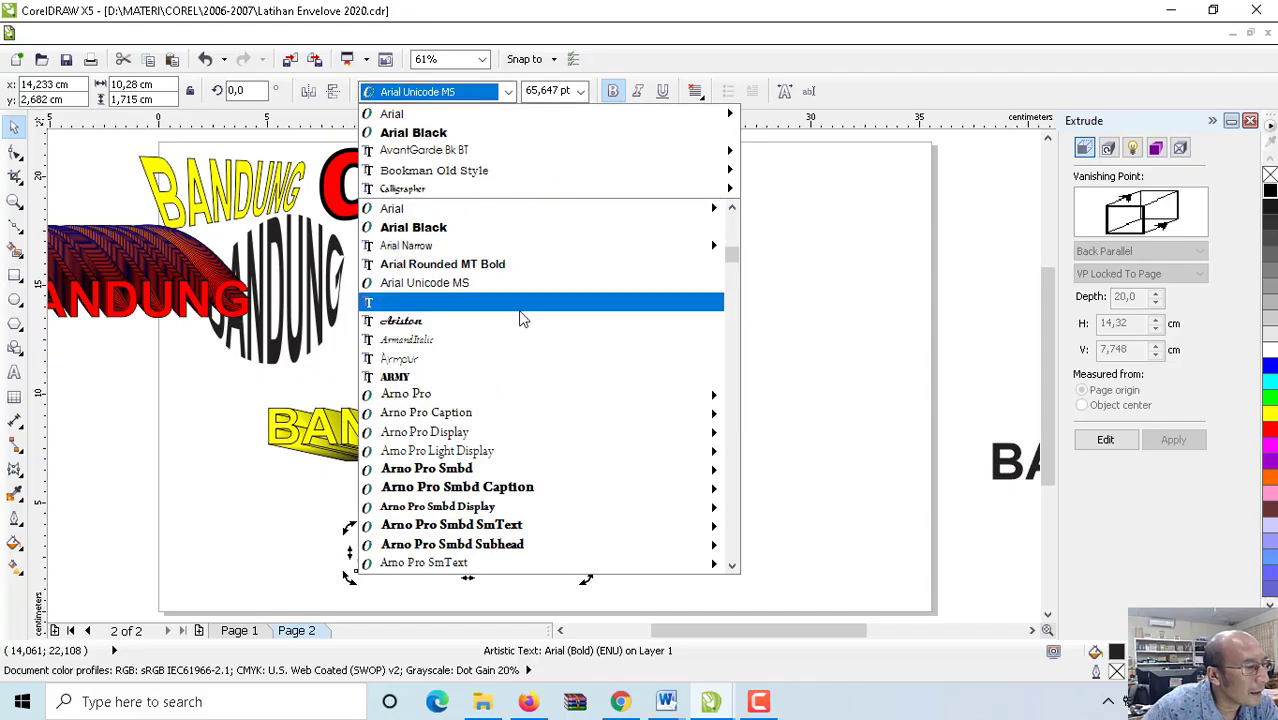
text(k)
scroll(546, 410, down, 3)
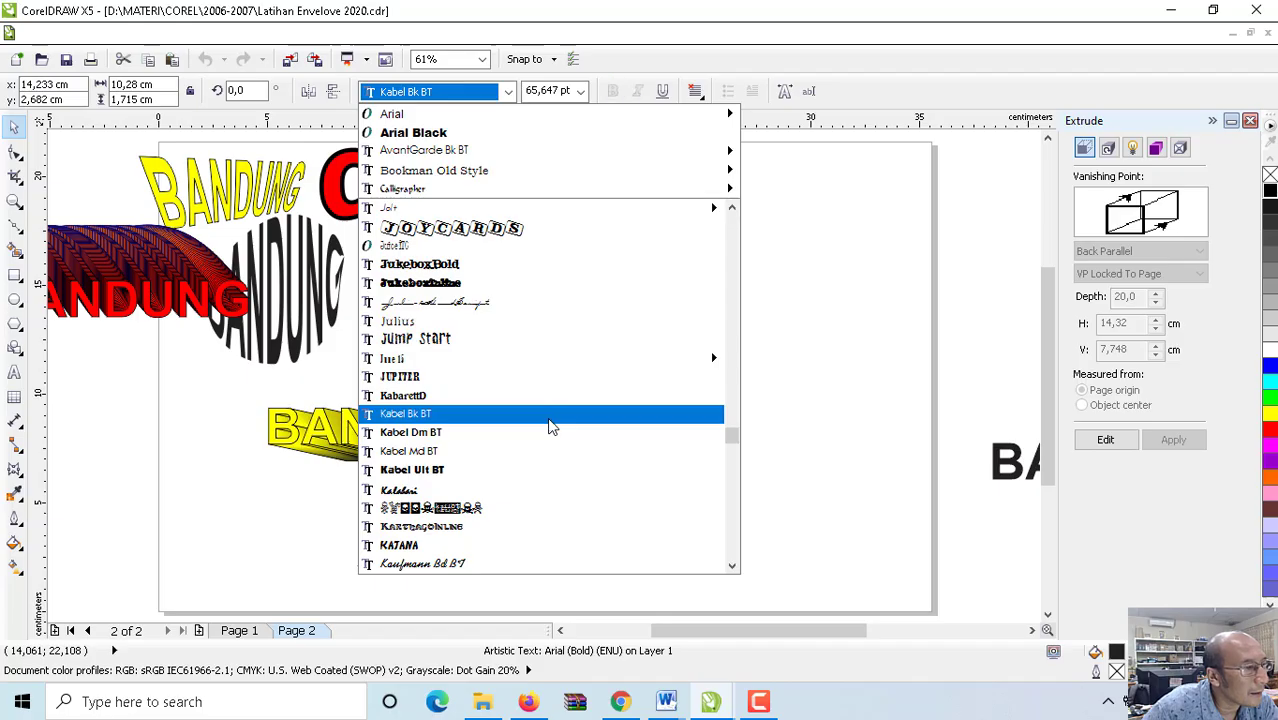
scroll(548, 437, down, 3)
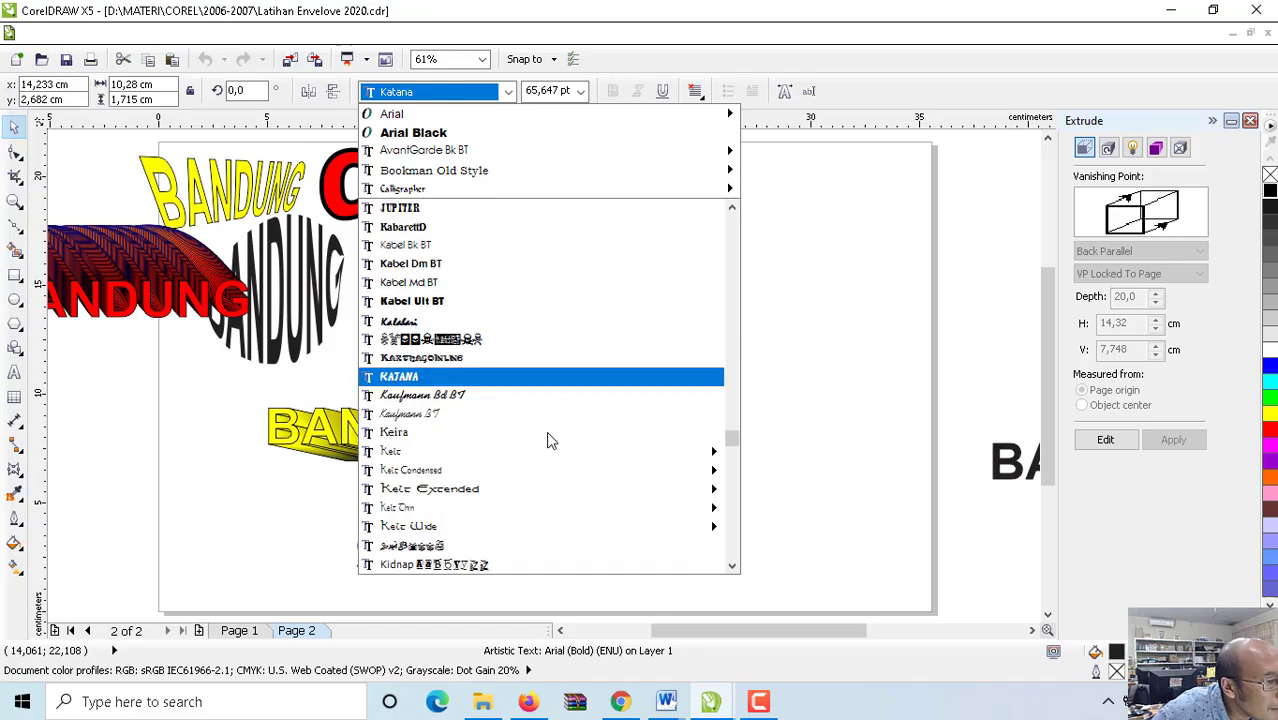
scroll(533, 285, up, 1)
scroll(533, 282, up, 1)
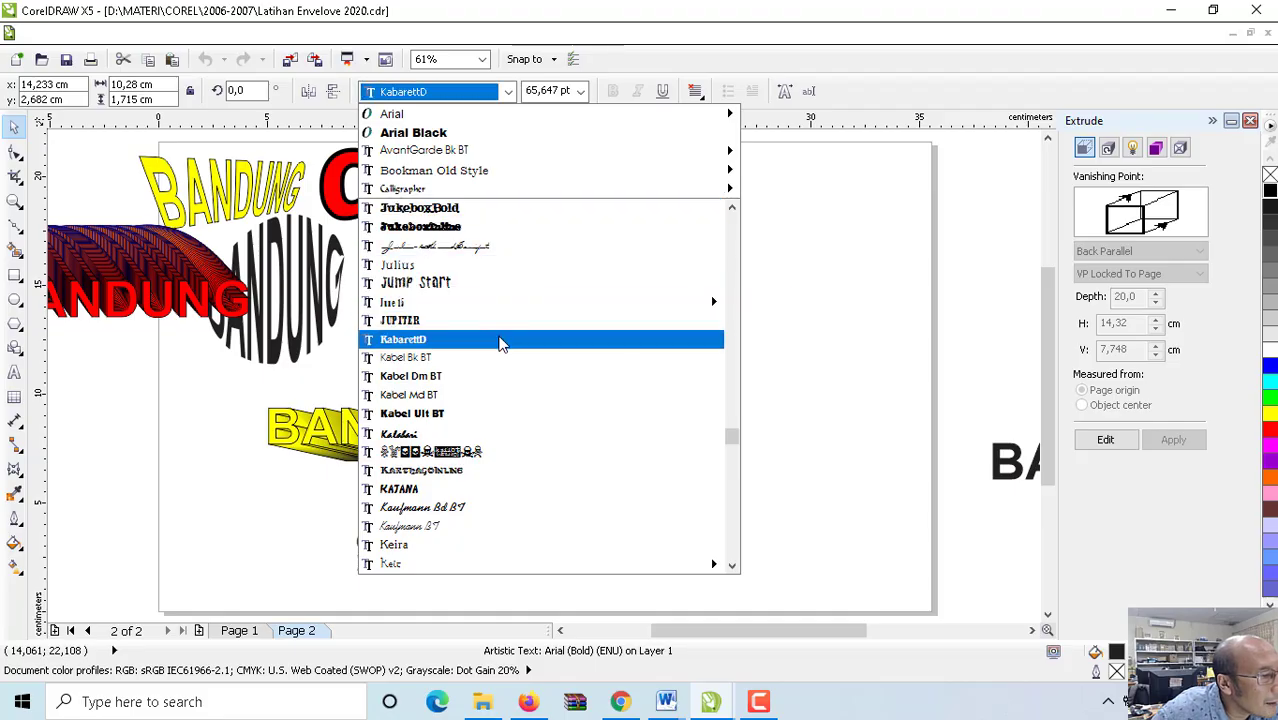
click(510, 342)
key(Escape)
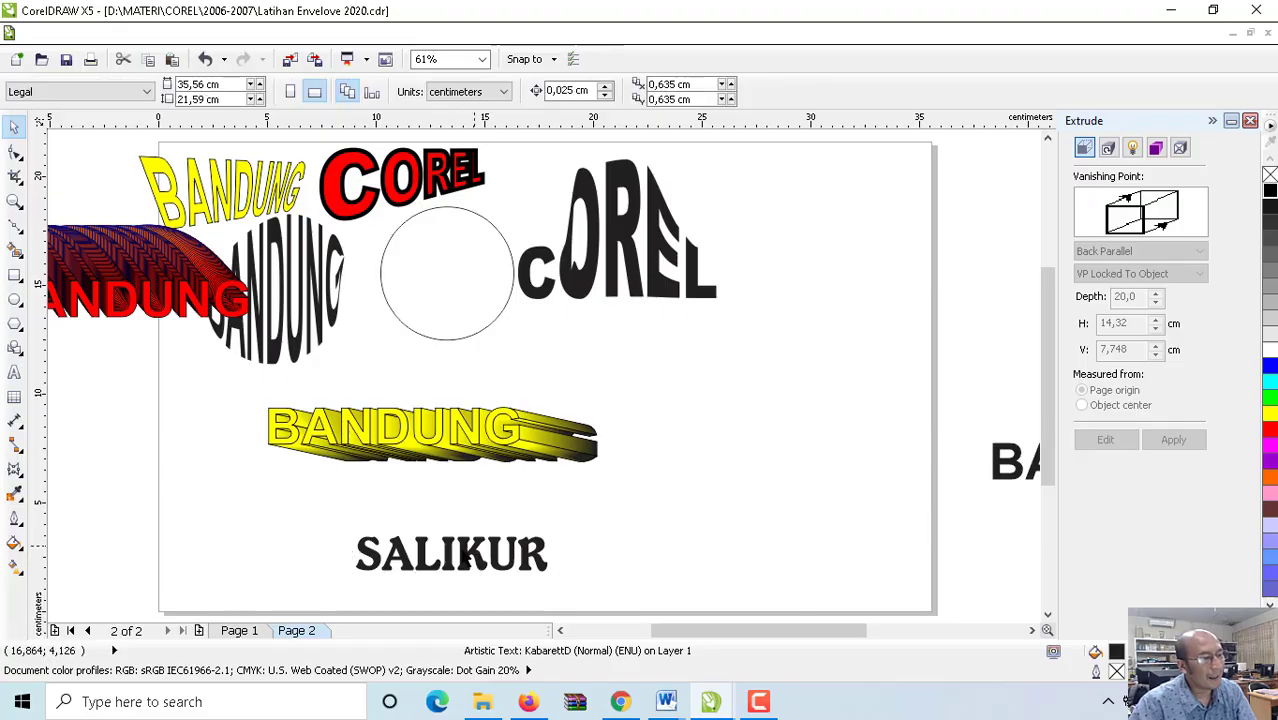
drag(450, 555, 888, 211)
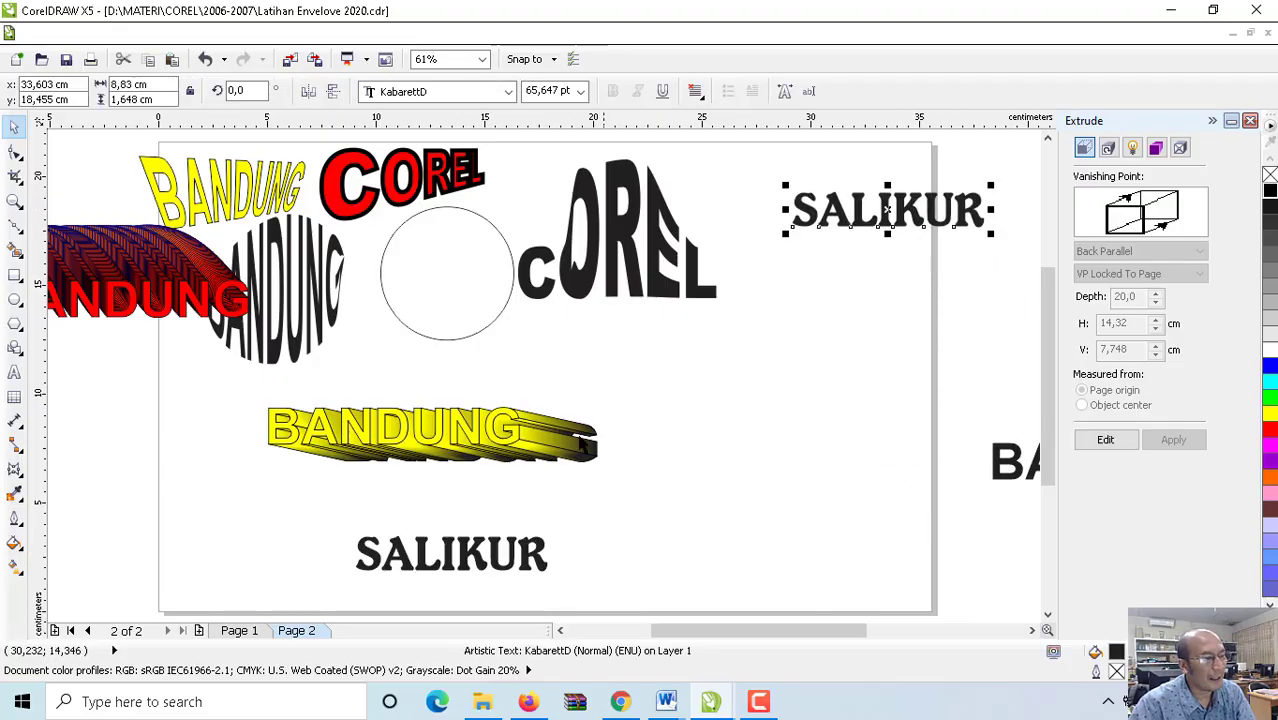
Step: Delete the yellow extruded BANDUNG and move the lower SALIKUR up into its place, centred near 15.1, 7.6 cm
click(415, 420)
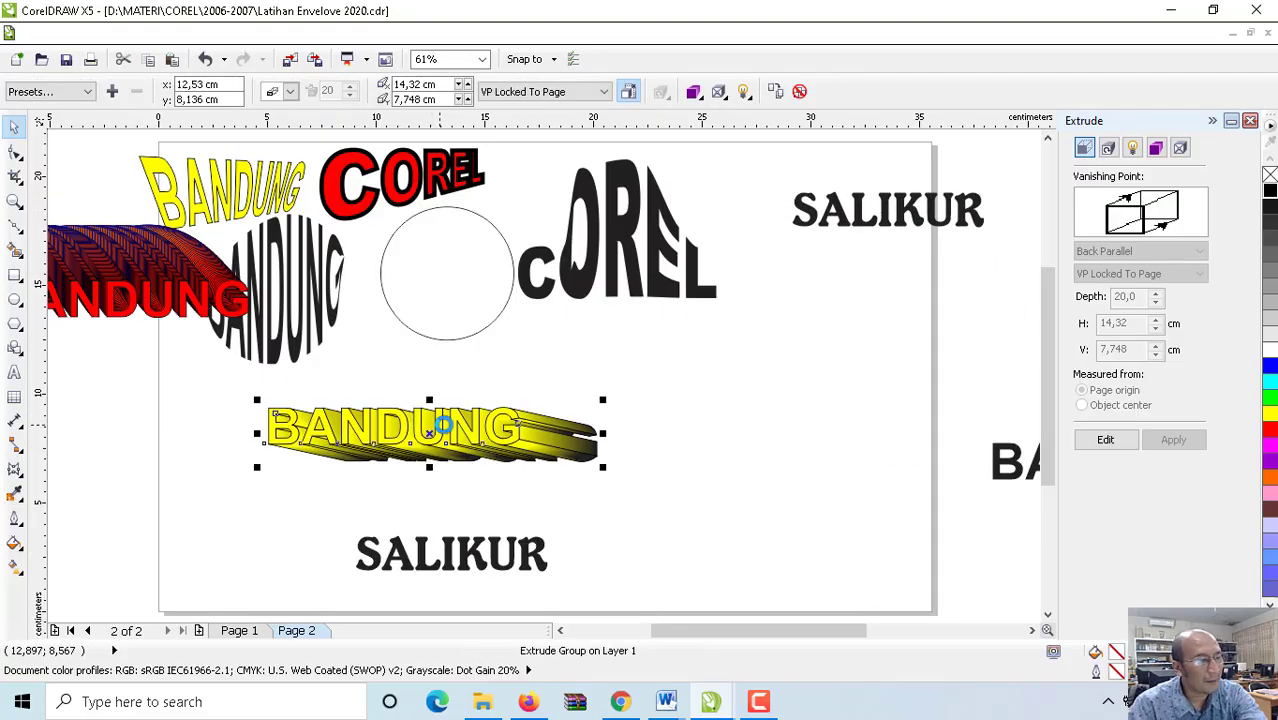
key(Delete)
drag(450, 560, 485, 452)
click(830, 467)
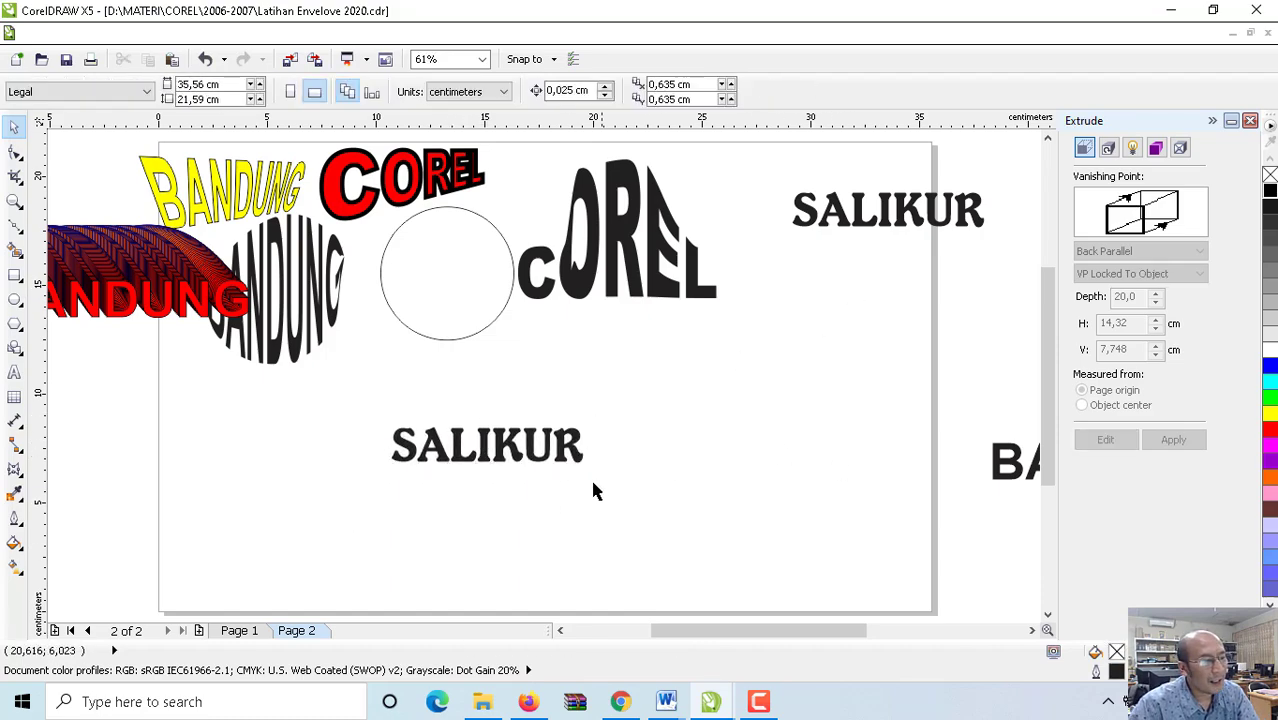
Step: Give the SALIKUR text in the middle of the page a yellow fill and a black outline
click(502, 448)
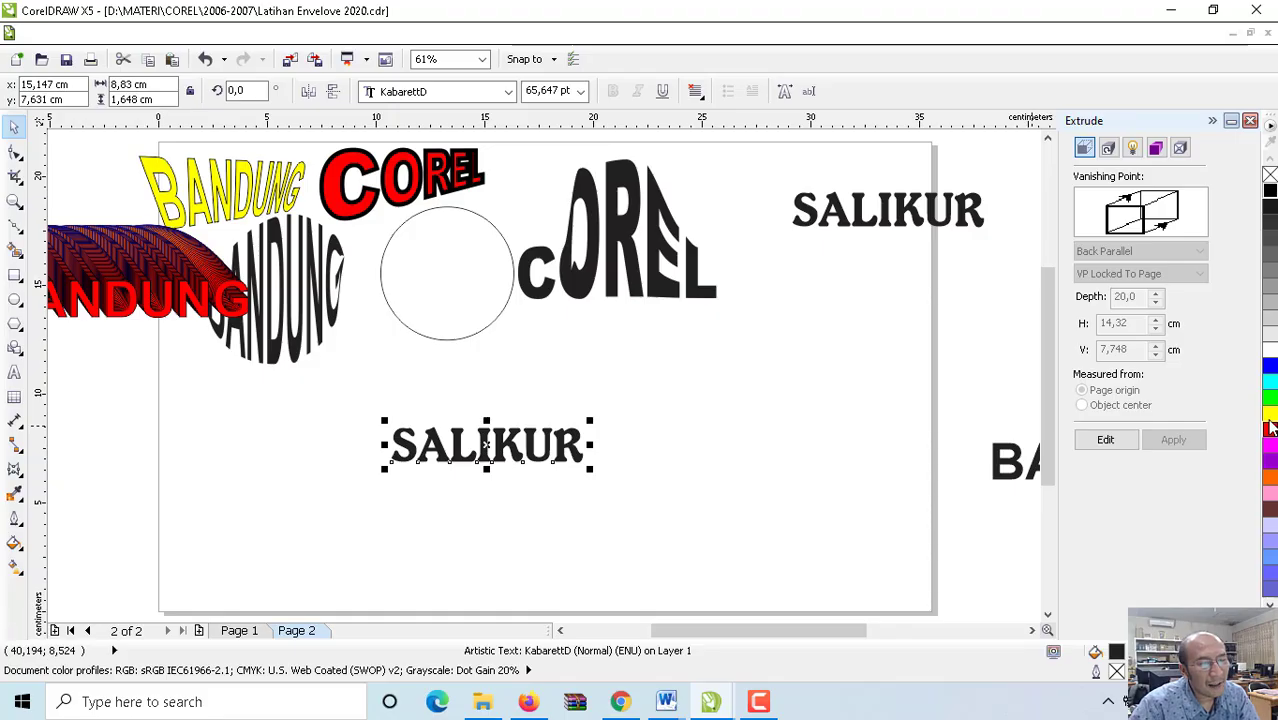
click(1270, 413)
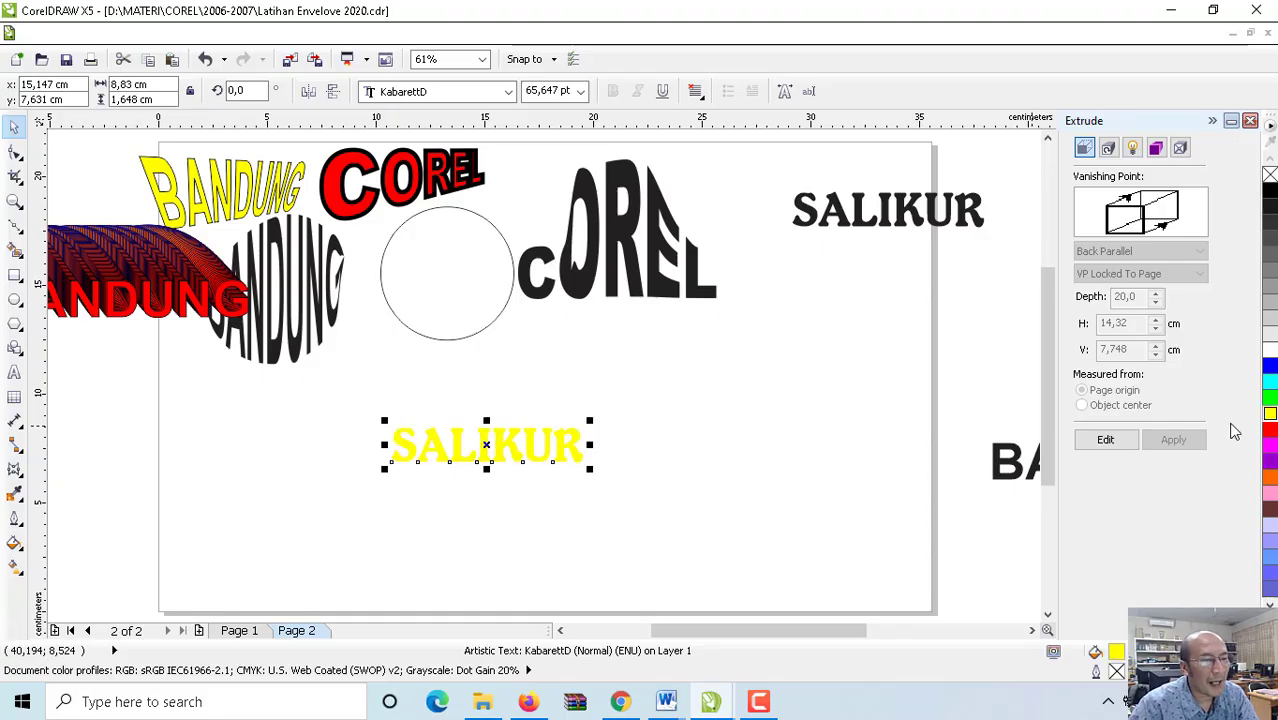
right_click(1270, 193)
click(519, 448)
click(479, 448)
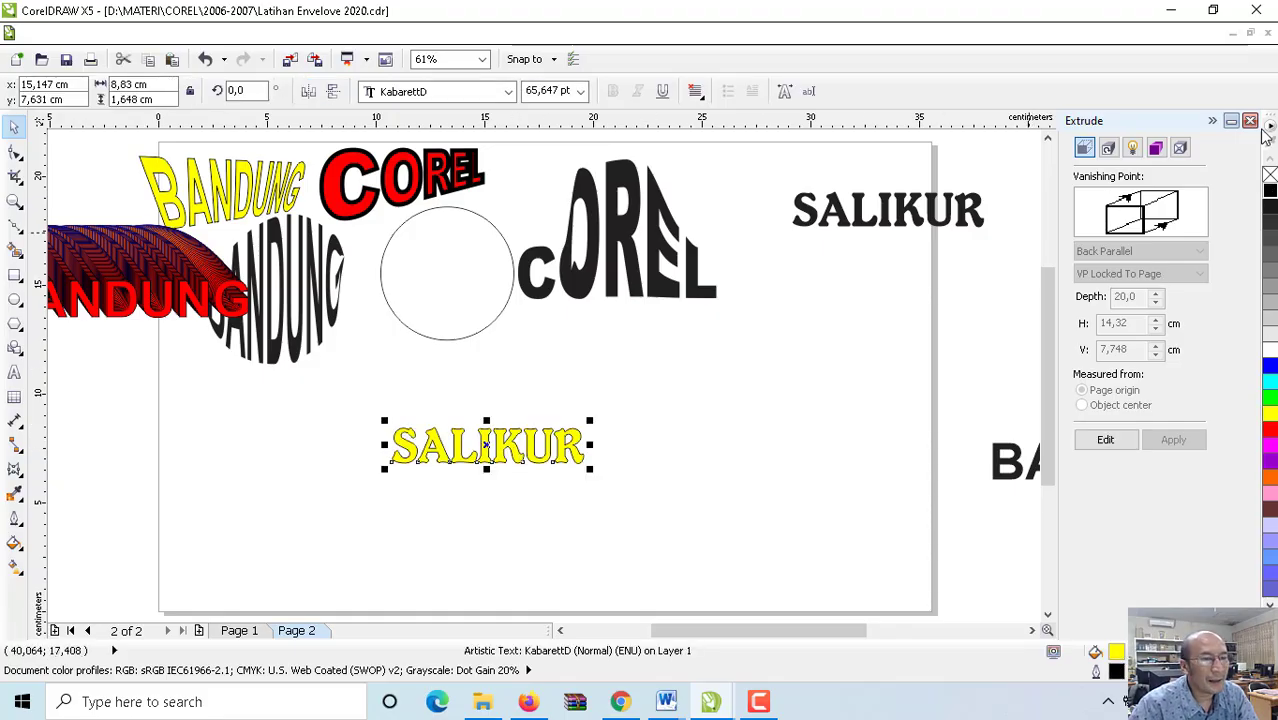
Step: Replace the Extrude settings with the Contour settings for the yellow SALIKUR text and choose an Outside contour
click(1250, 121)
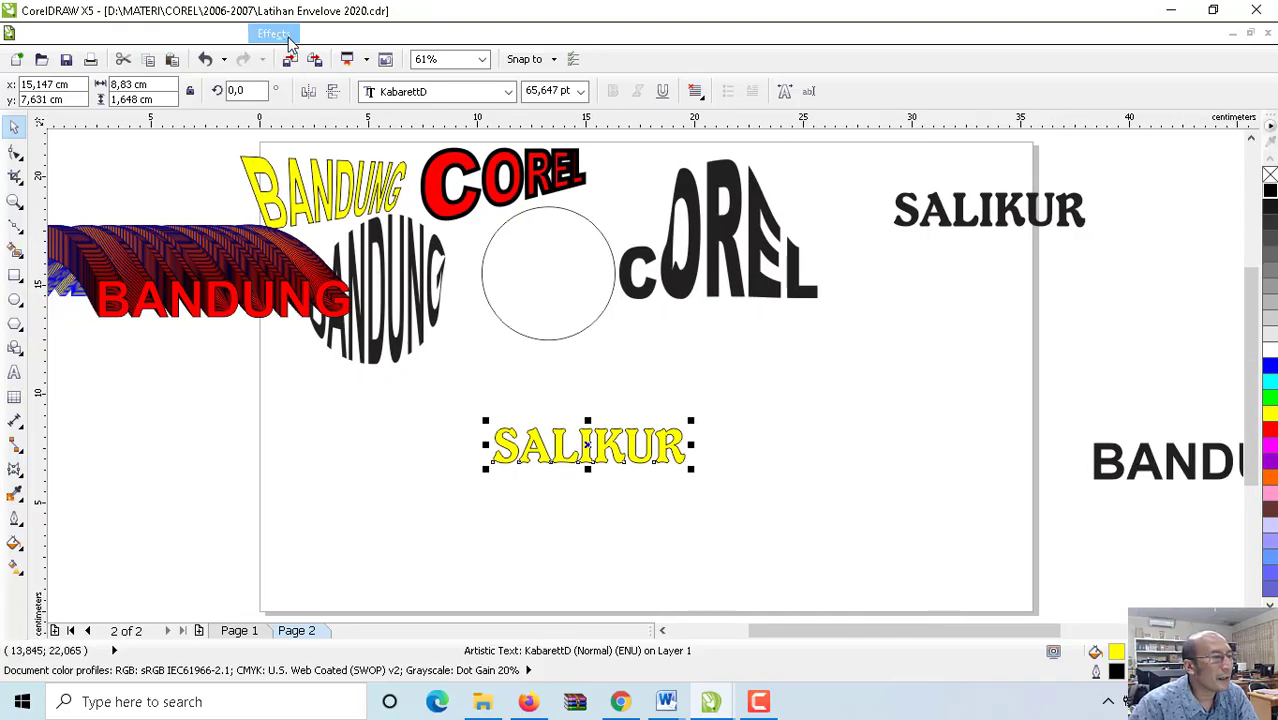
click(274, 34)
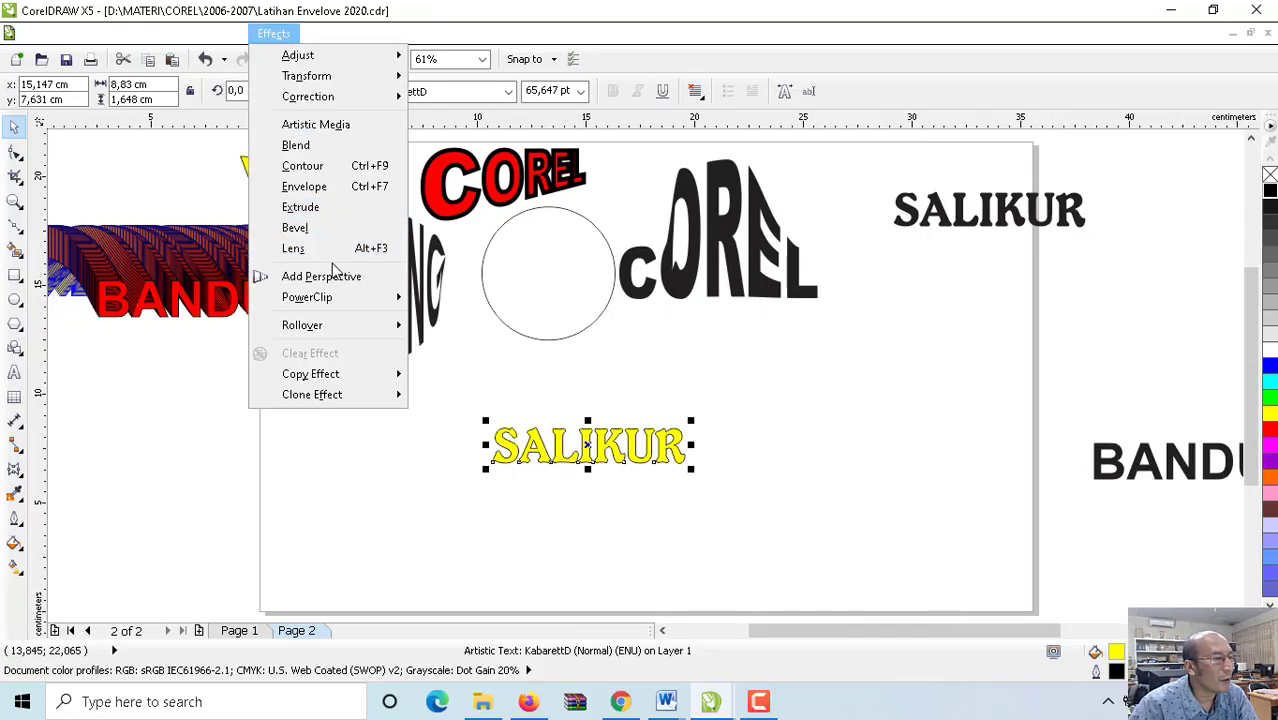
click(318, 166)
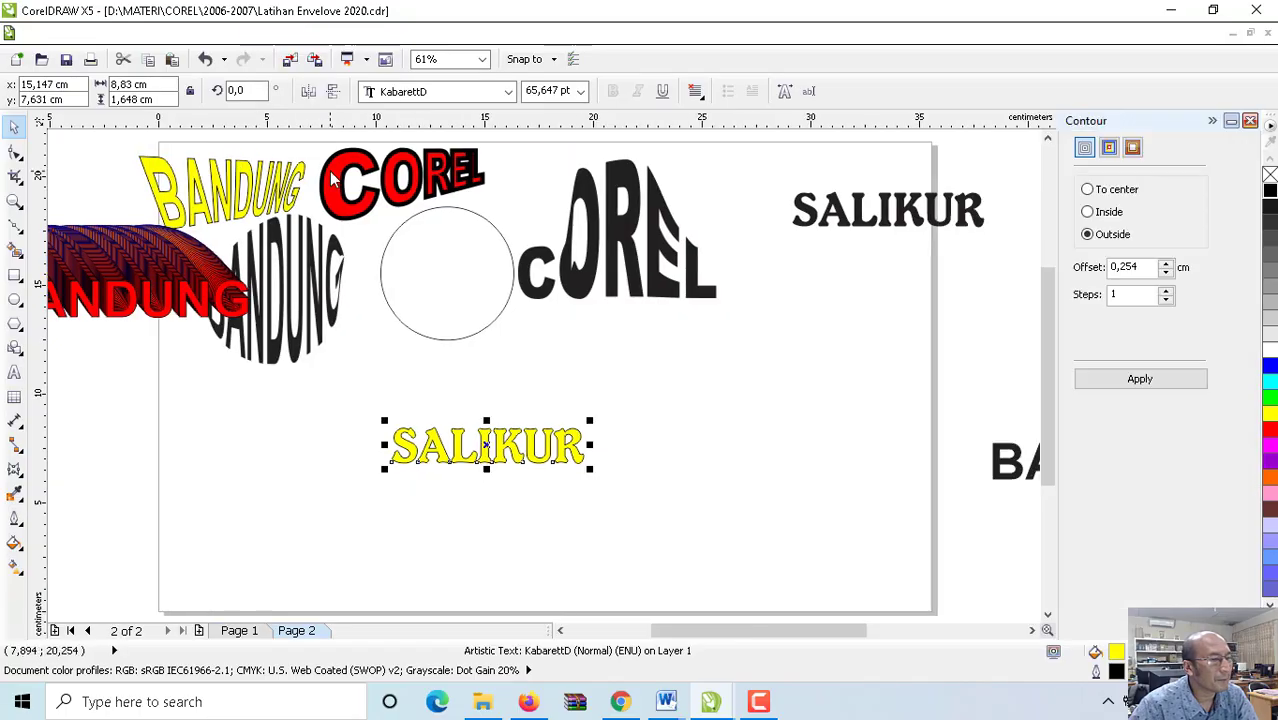
click(1105, 212)
click(1120, 194)
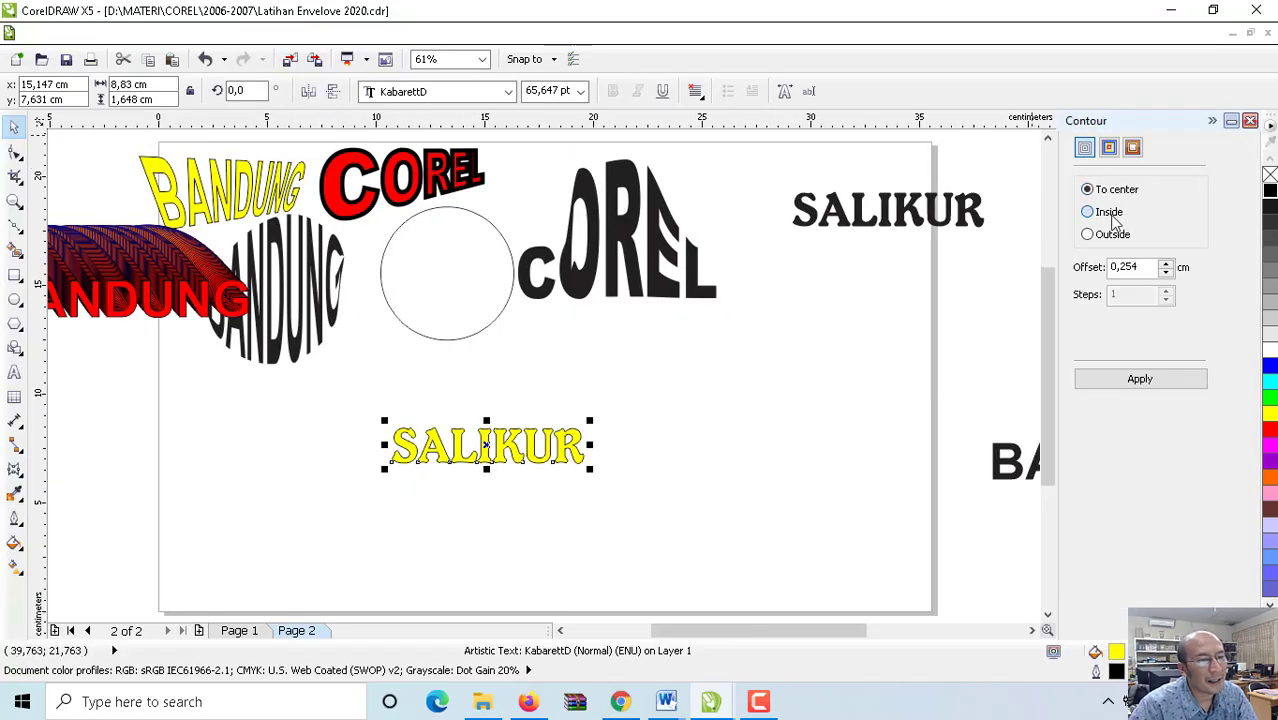
click(1110, 213)
click(1116, 236)
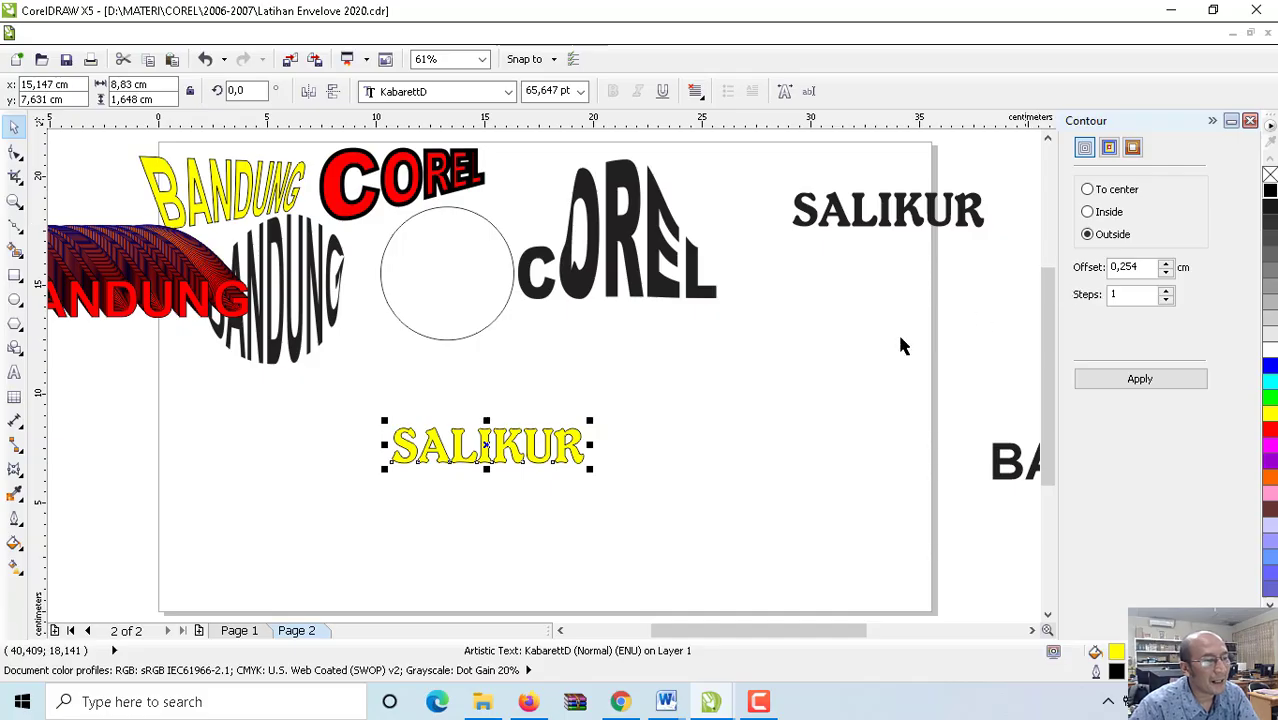
Step: Duplicate the yellow SALIKUR below and to its right, and move the original up to about 14.7, 9.4 cm
click(14, 200)
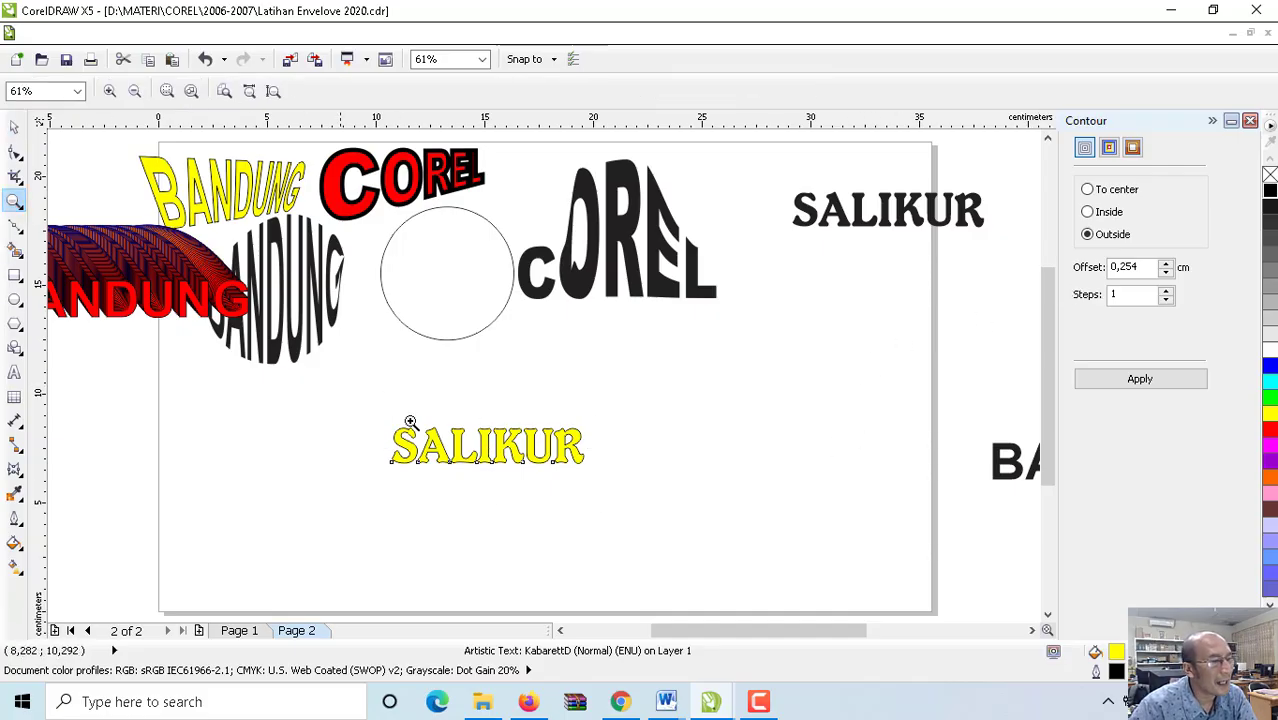
click(529, 470)
click(15, 128)
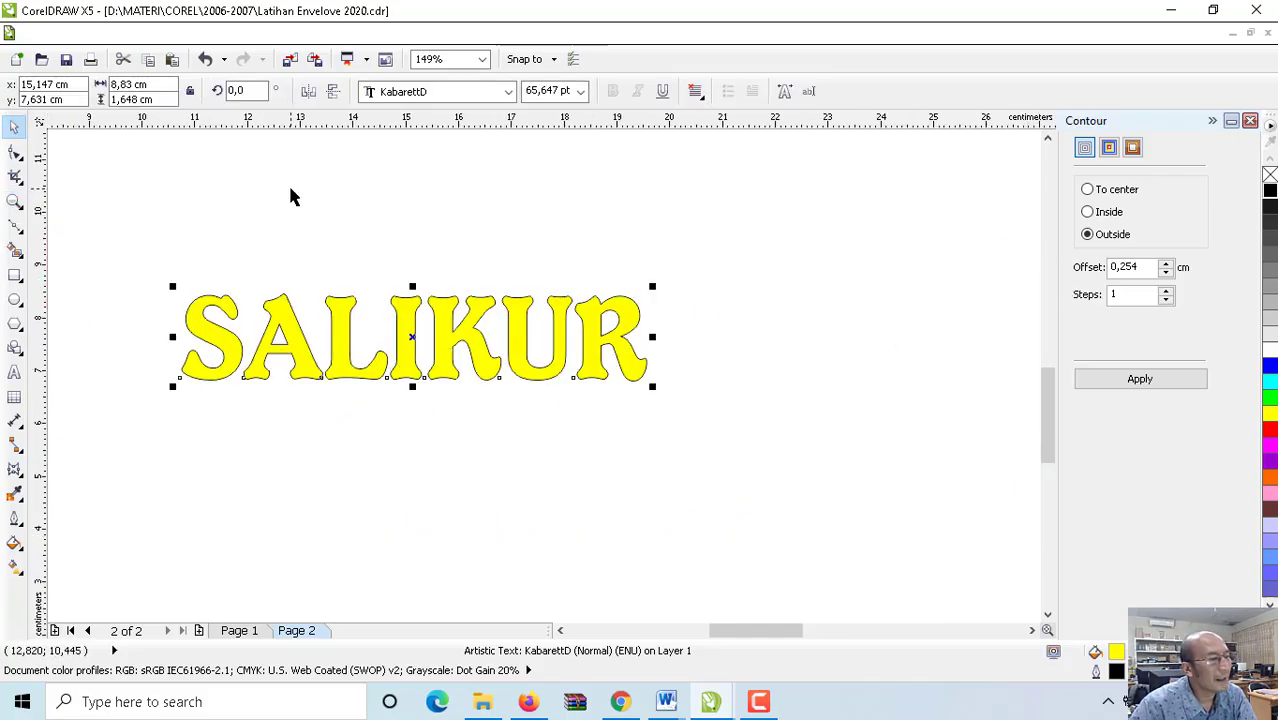
click(291, 194)
drag(345, 328, 514, 495)
right_click(514, 495)
click(445, 253)
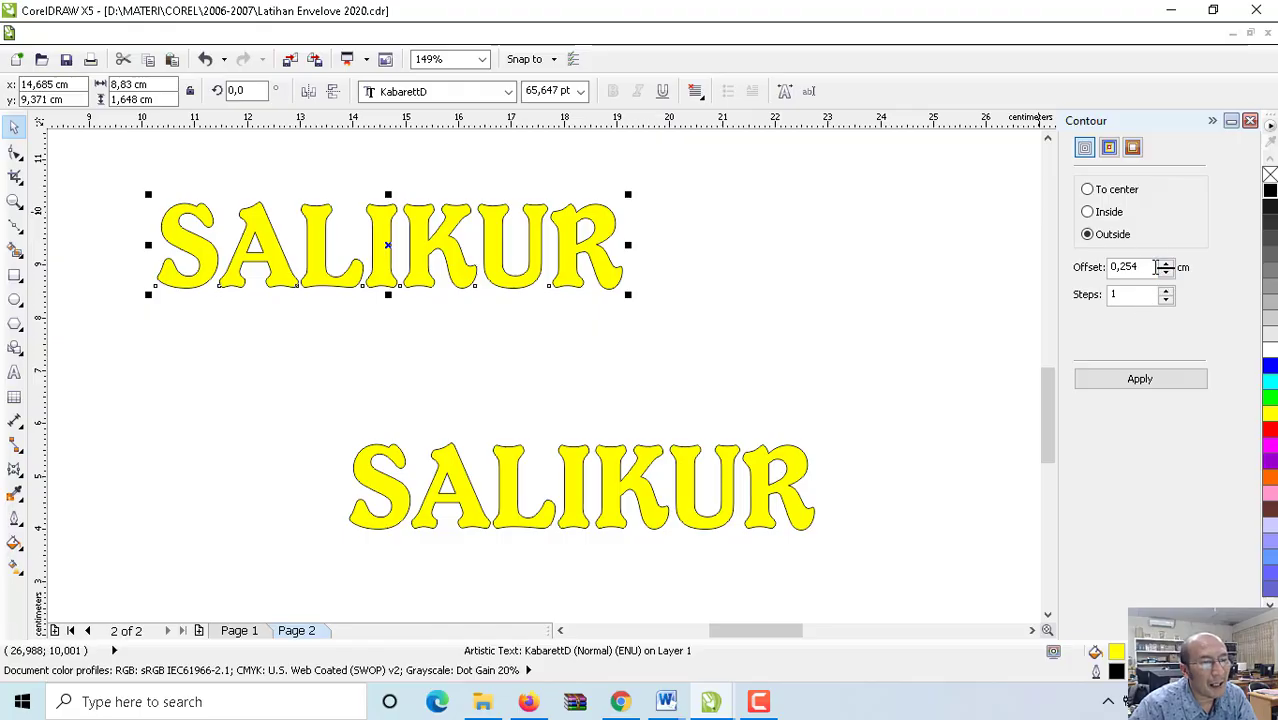
Step: Try a two-step outside contour on the upper SALIKUR, undo it, and apply a one-step contour with a 0.254 cm offset
click(1148, 381)
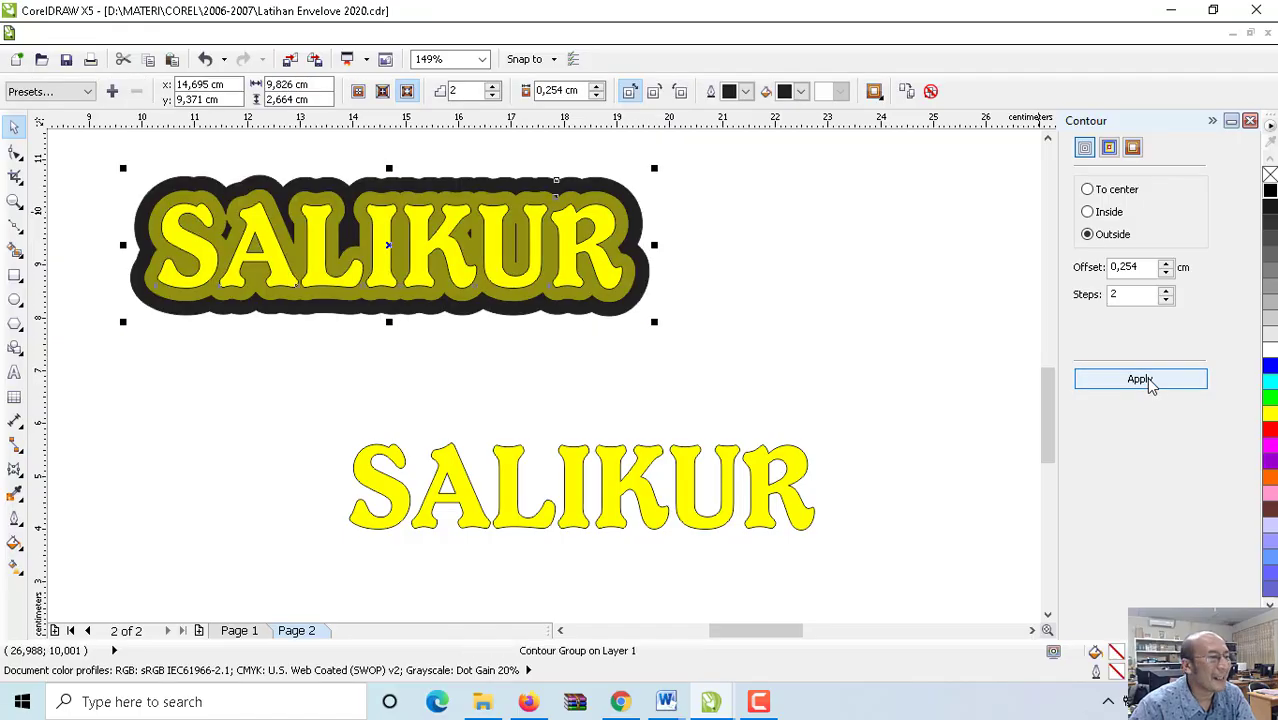
key(ctrl+z)
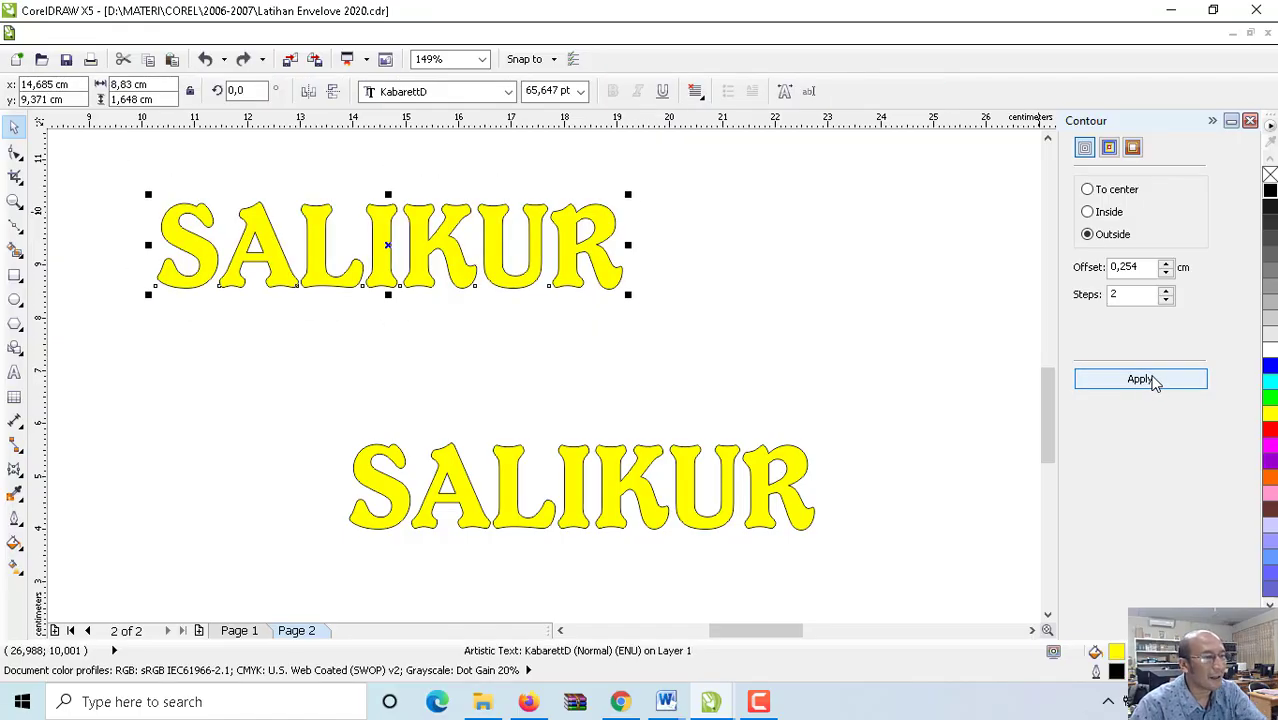
click(1166, 301)
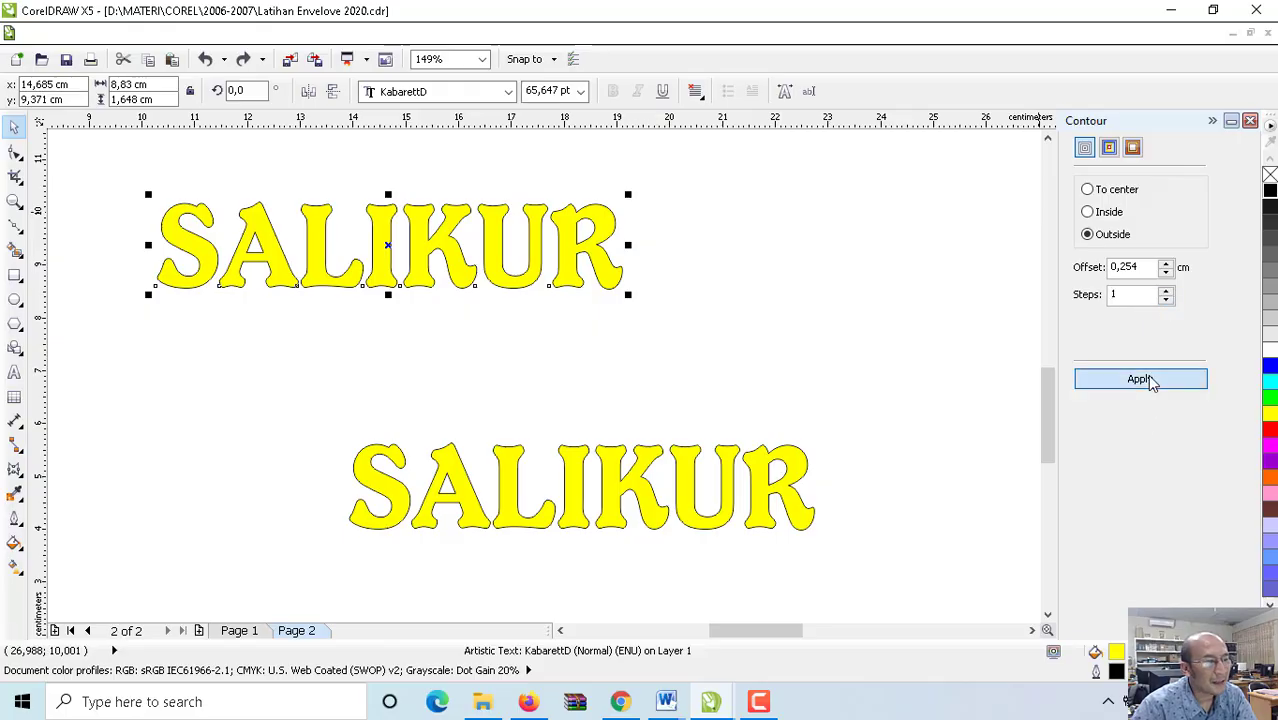
click(1146, 378)
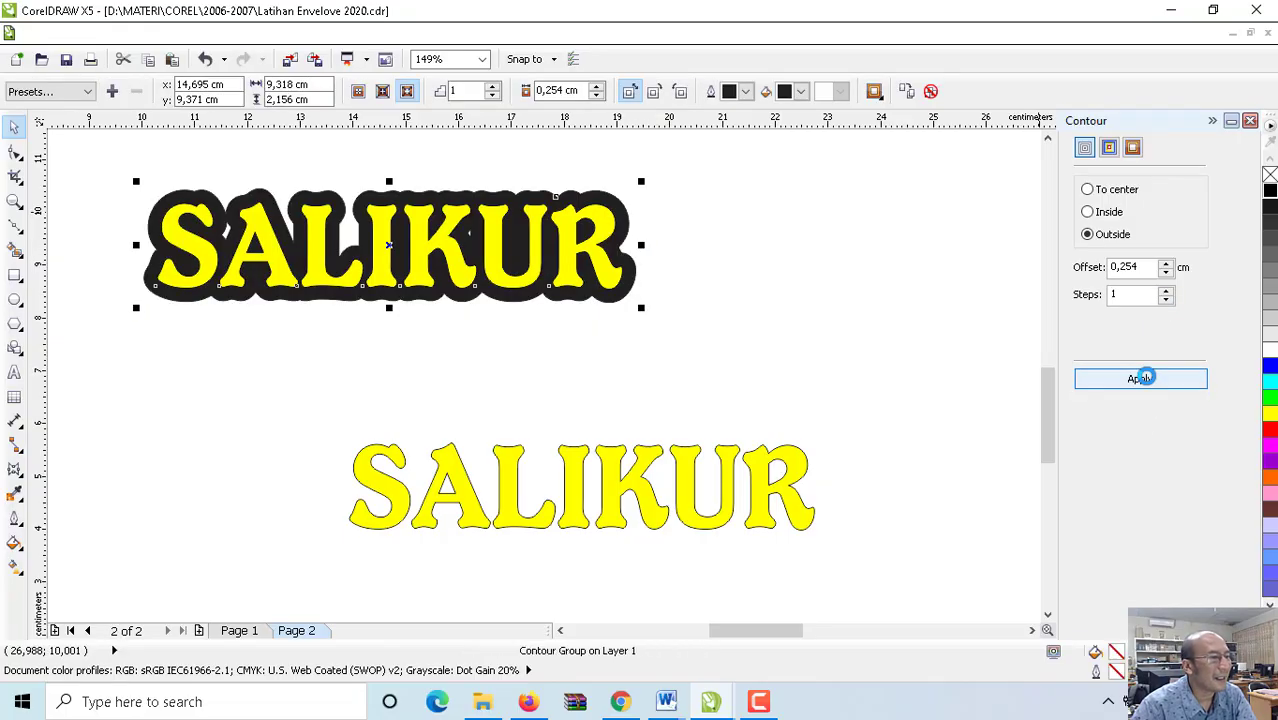
Step: Change the upper SALIKUR's contour to a 0.454 cm offset with 3 steps
click(1166, 263)
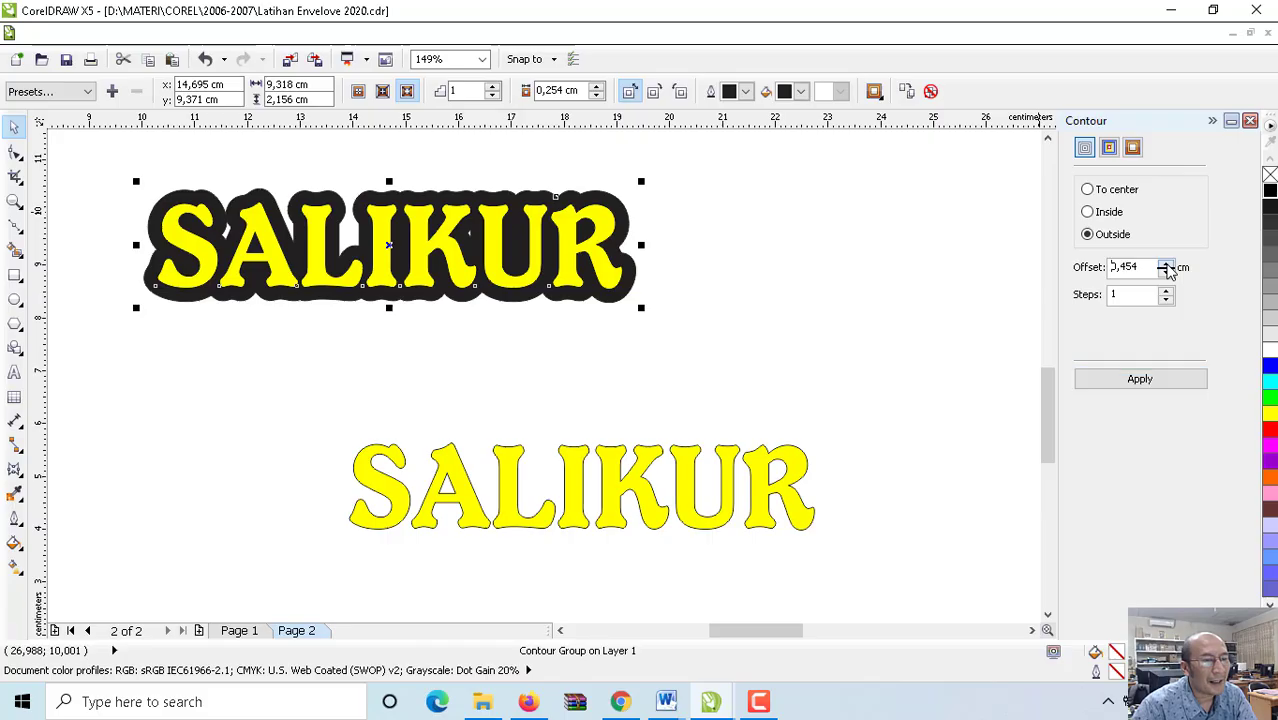
click(1162, 381)
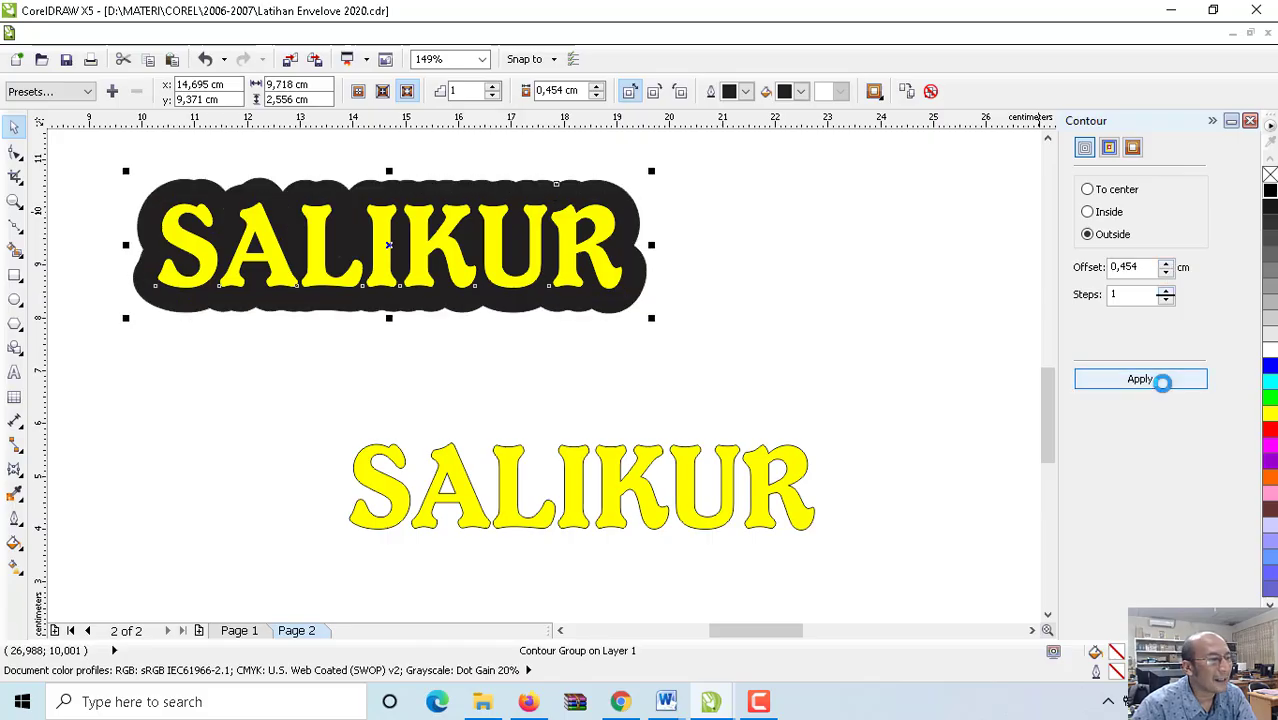
click(1133, 293)
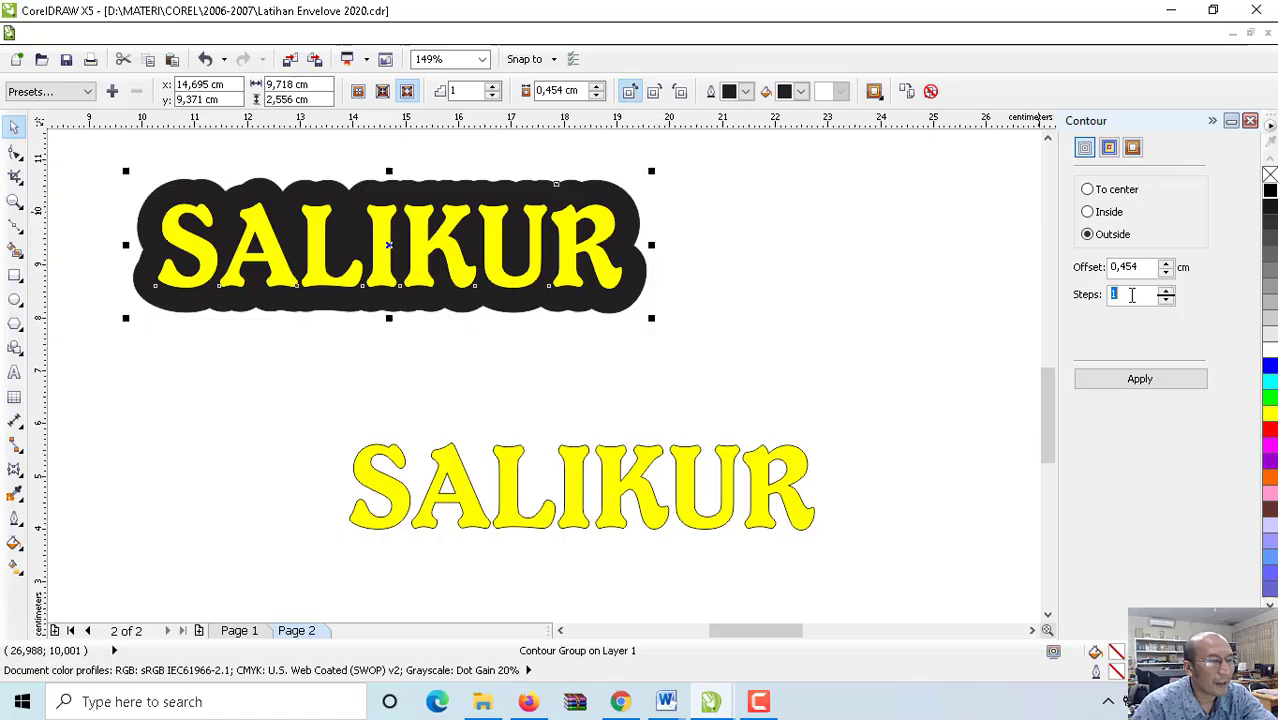
text(3)
click(1153, 389)
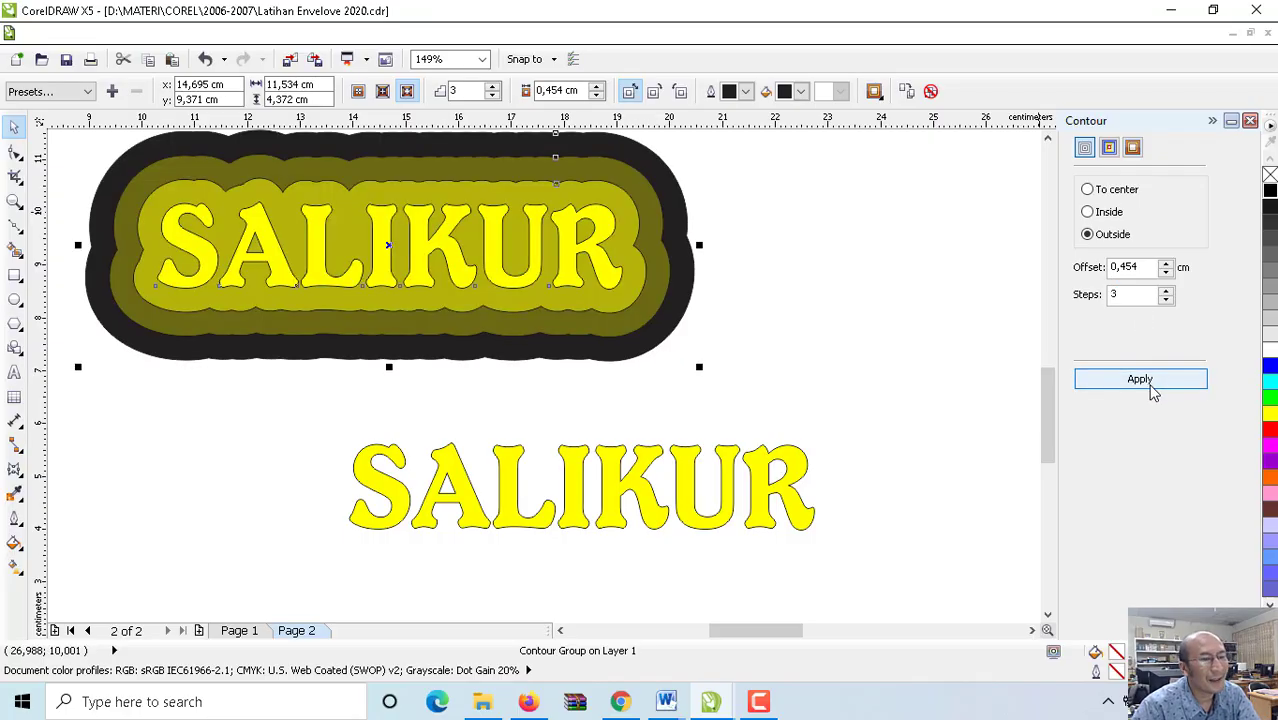
Step: Set the upper SALIKUR's contour offset to 0.2 cm
click(1127, 267)
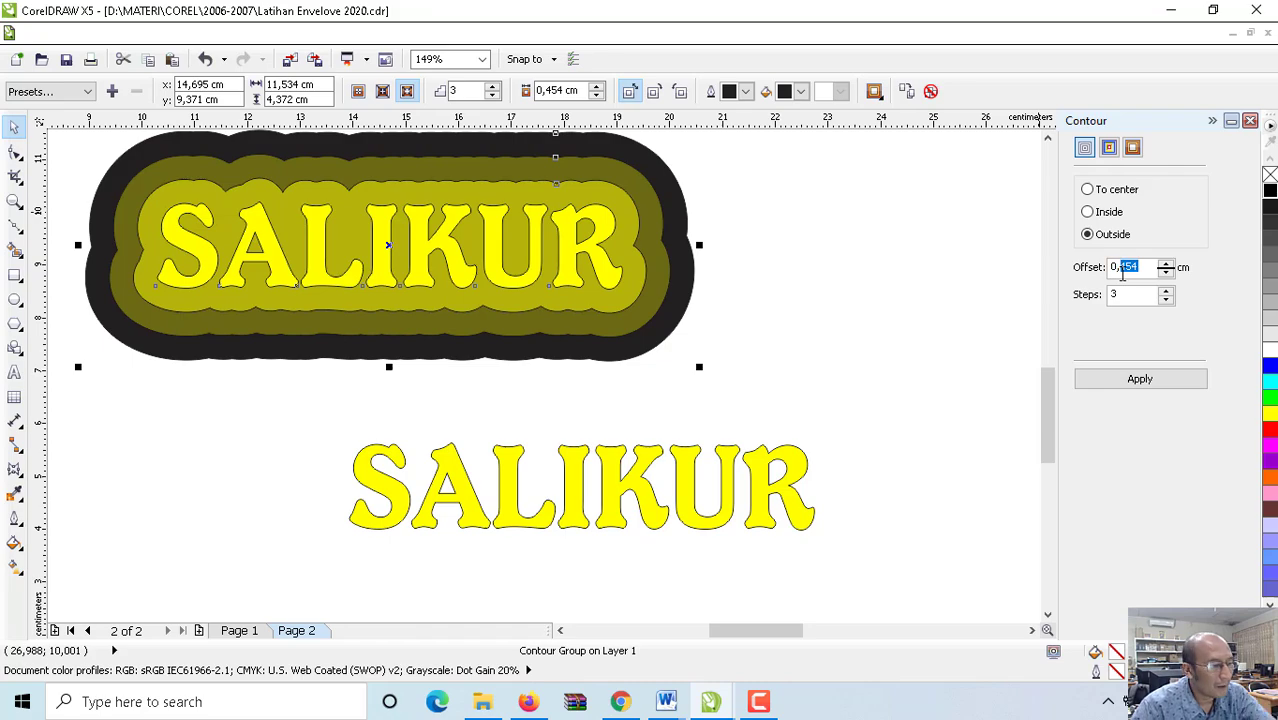
text(2)
click(1137, 382)
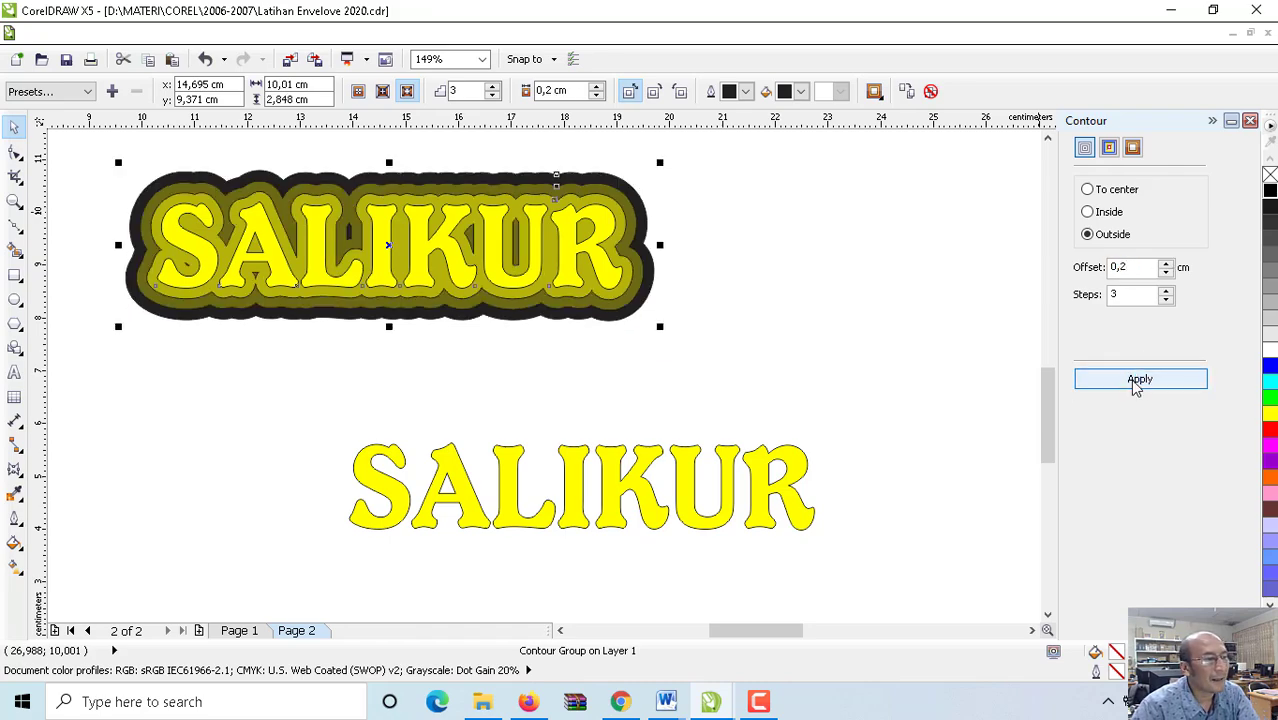
Step: Deselect the contoured text and change the document units to millimetres
click(806, 247)
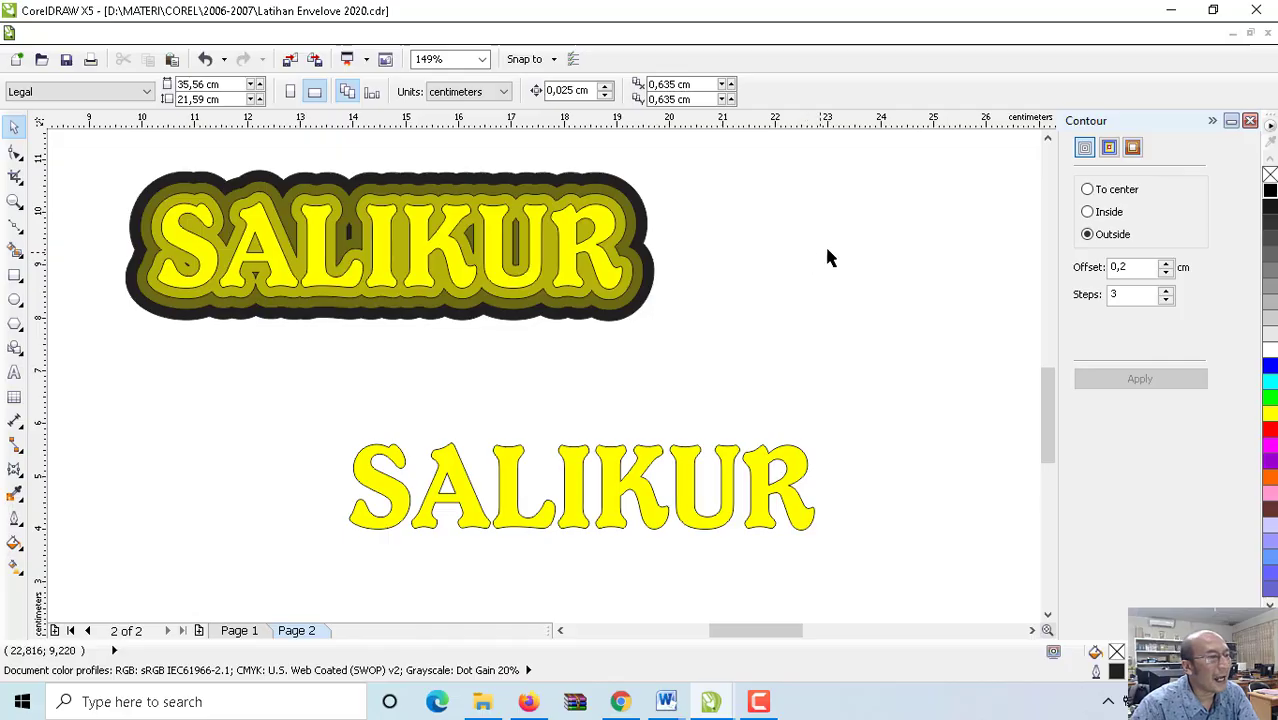
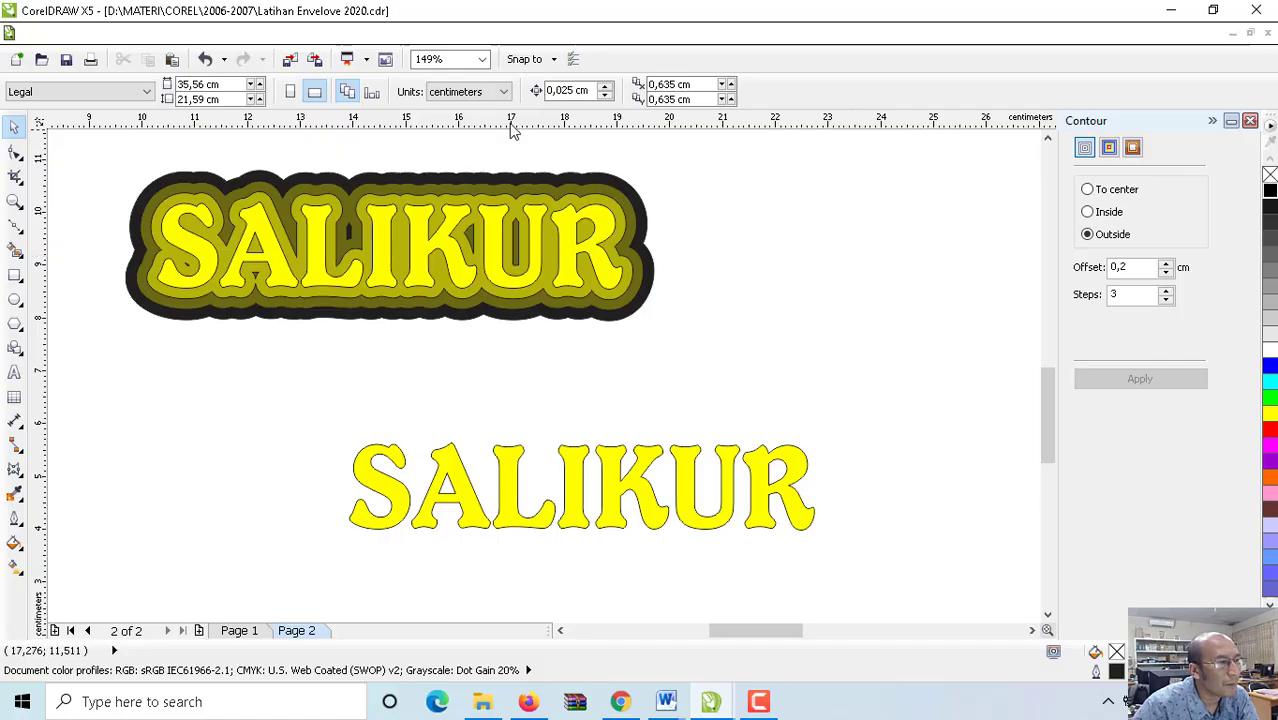
click(479, 92)
click(451, 121)
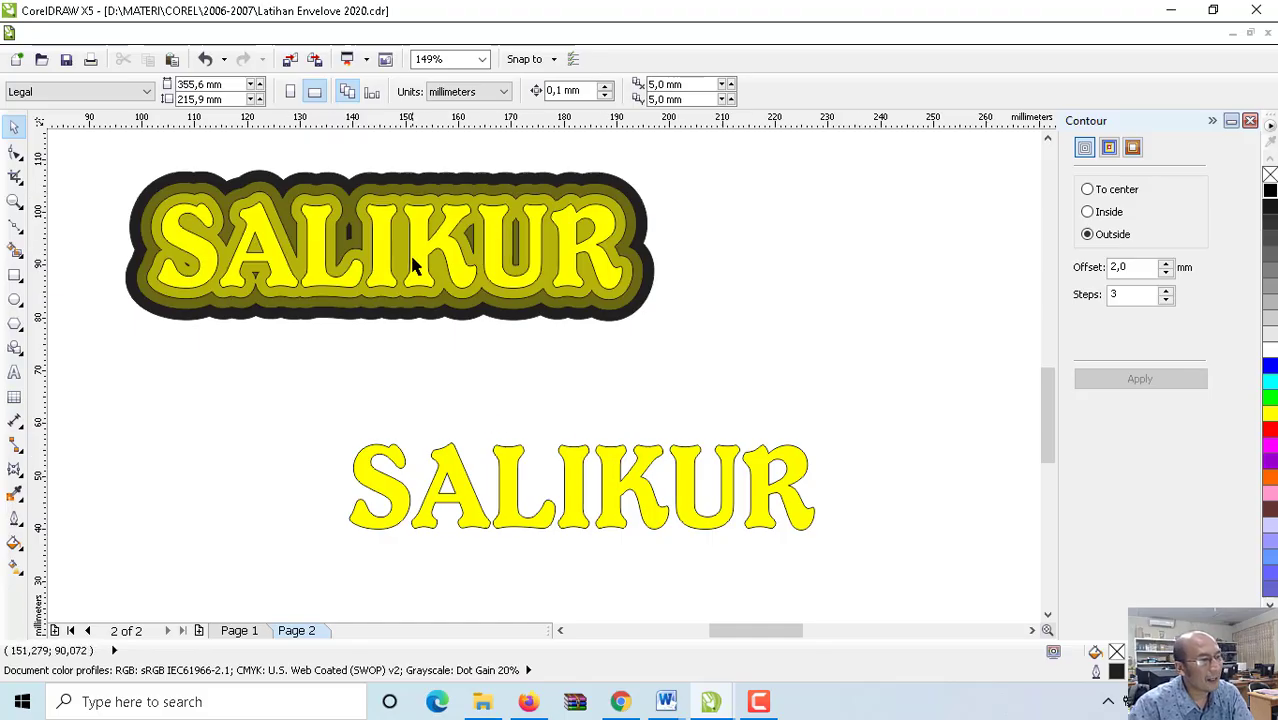
Step: Move the contoured SALIKUR up to about 146.9, 101 mm and the plain yellow SALIKUR to about 167.8, 52.3 mm
drag(424, 256, 424, 220)
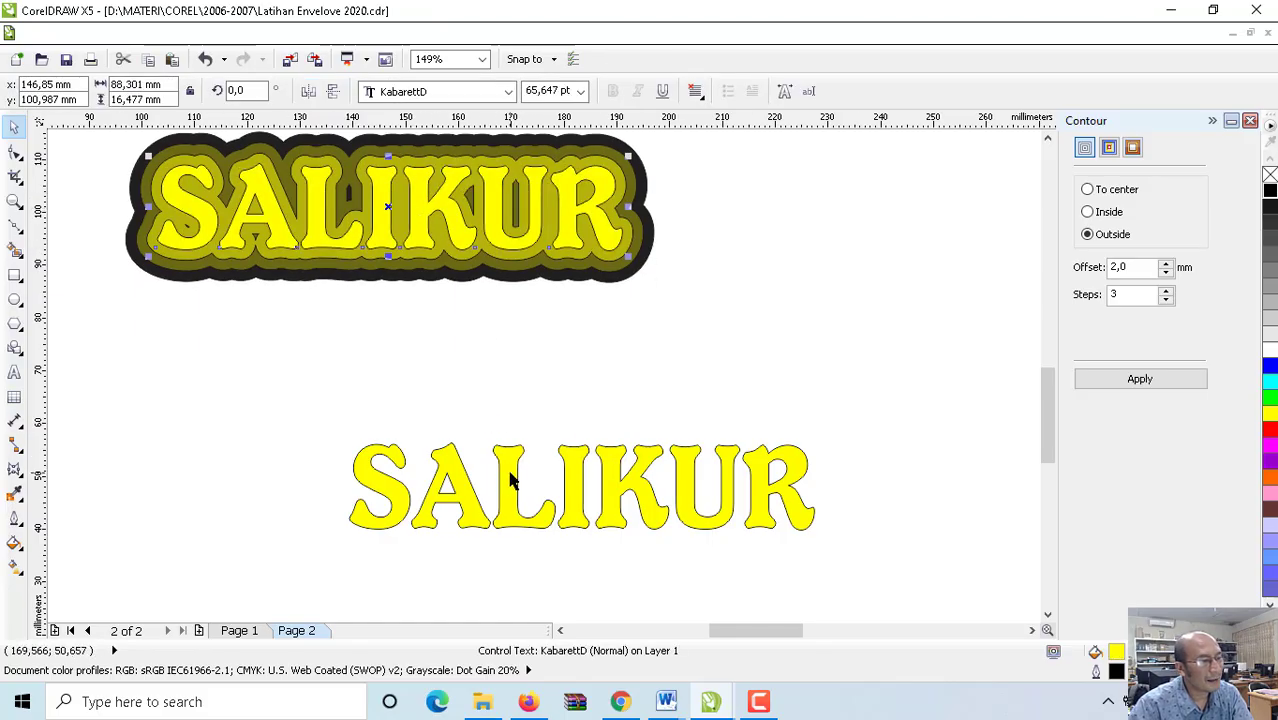
drag(510, 473, 427, 450)
click(630, 381)
Step: Fill the lower SALIKUR red and apply an outside contour with a 2.0 mm offset and 4 steps
click(556, 446)
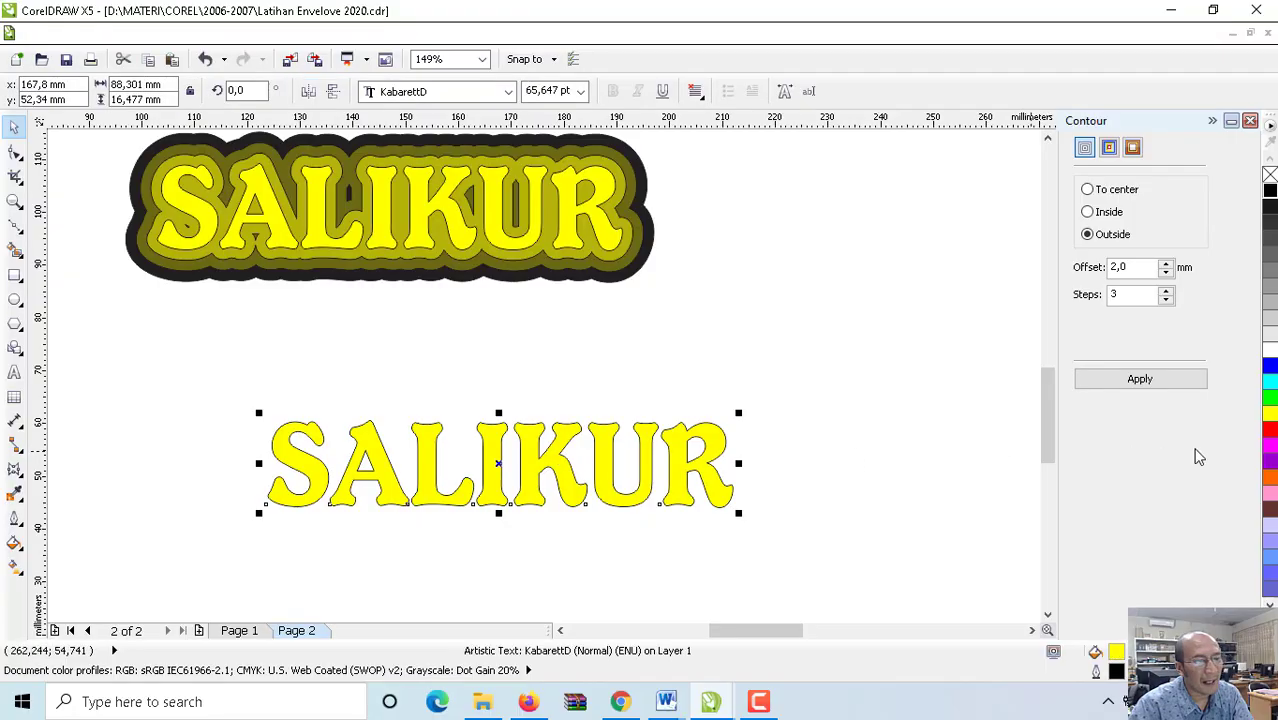
click(1270, 431)
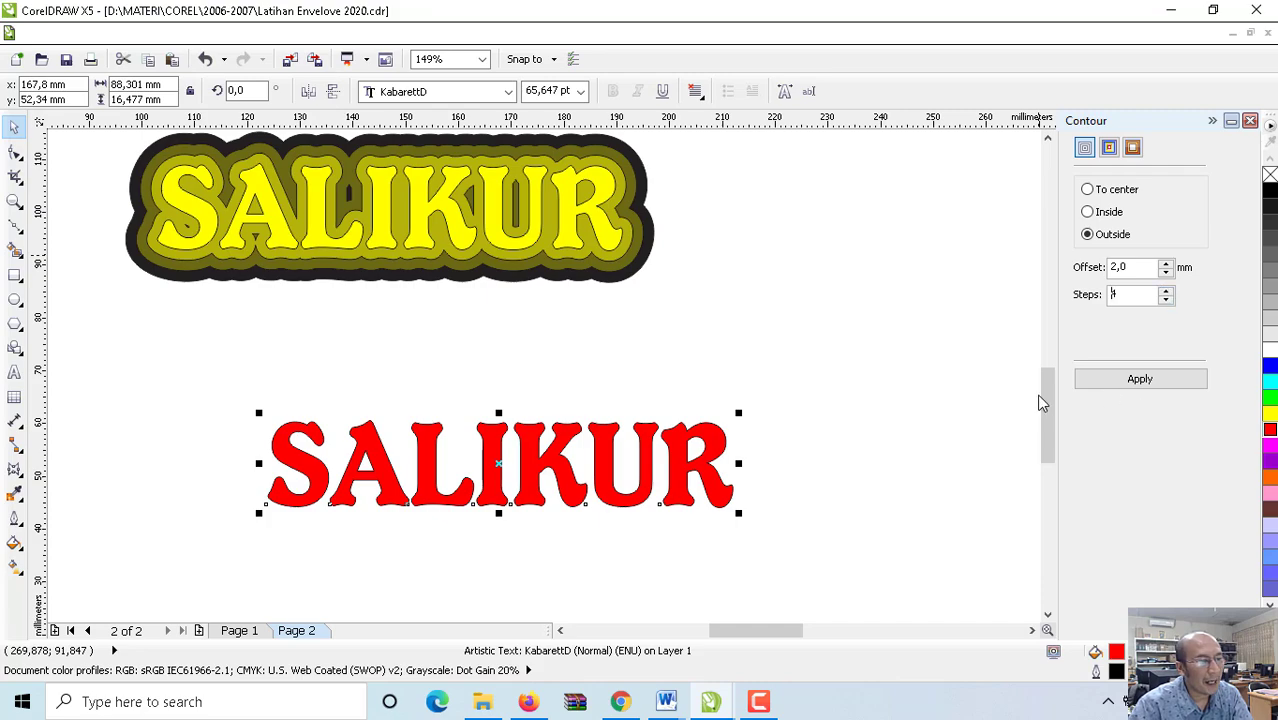
click(1104, 383)
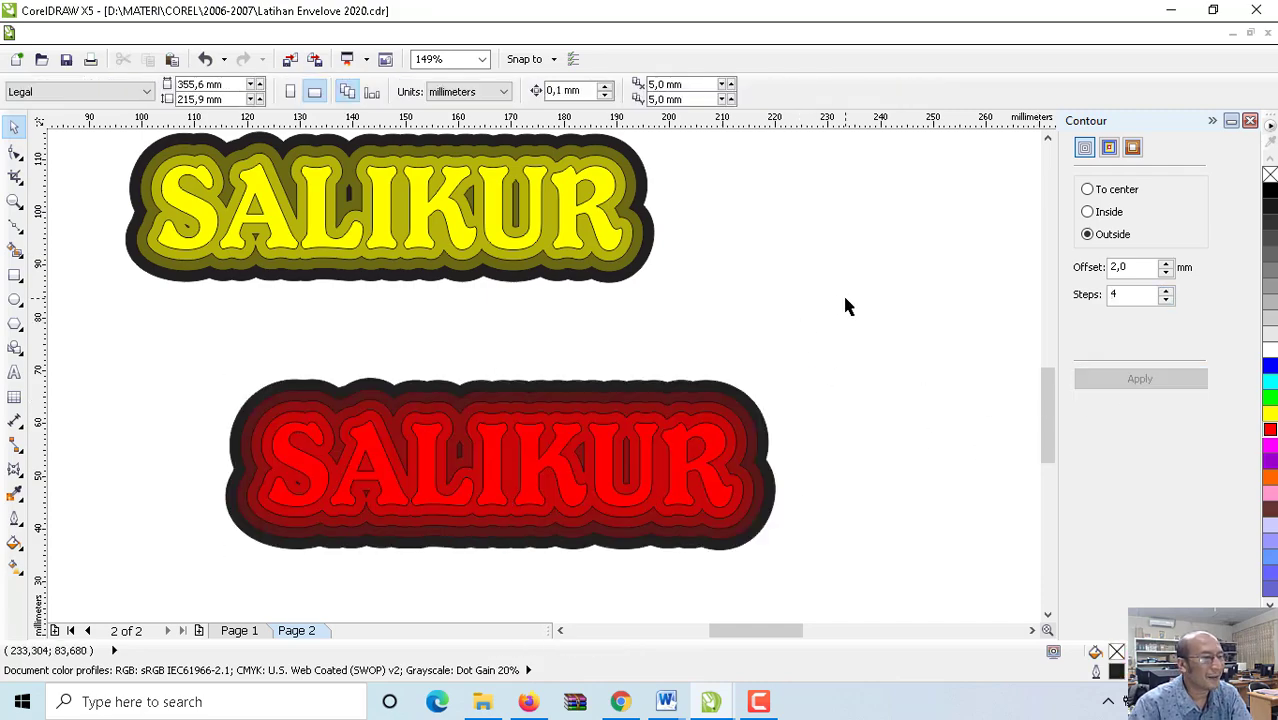
Step: Move the red contoured SALIKUR slightly up and to the left, centring its contour group near 156, 54.3 mm
drag(606, 464, 541, 456)
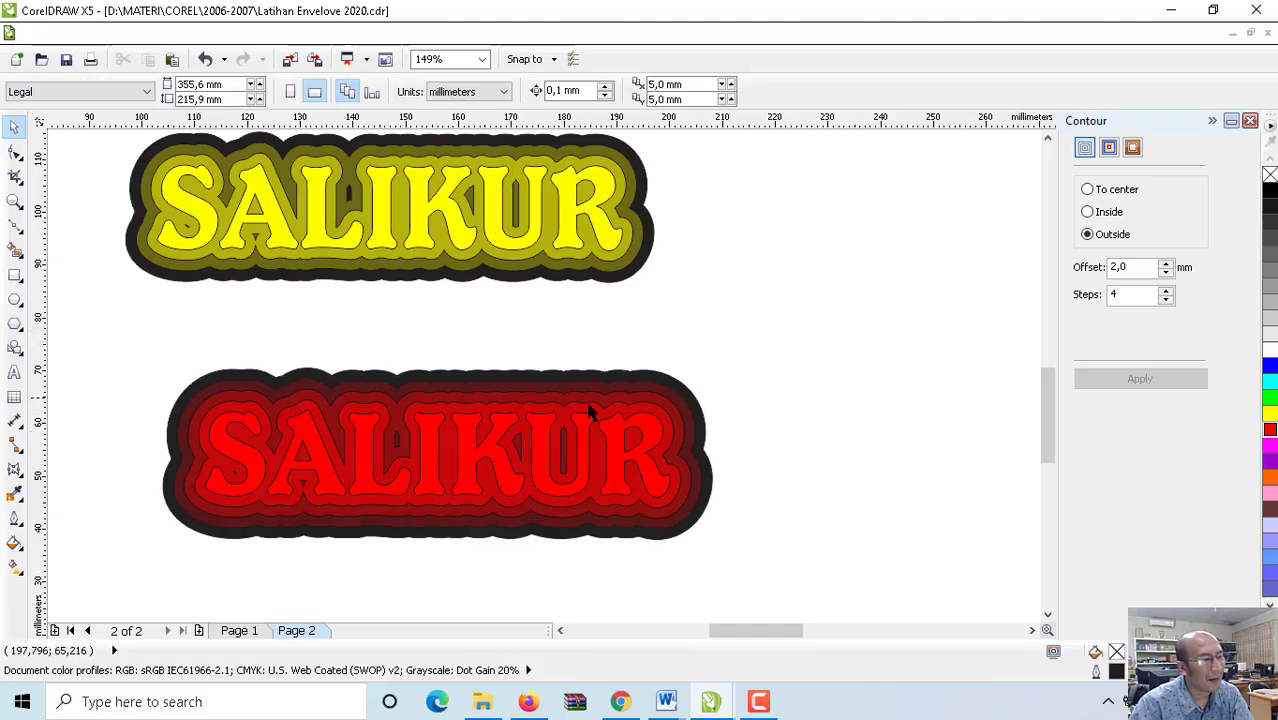
click(482, 382)
click(970, 295)
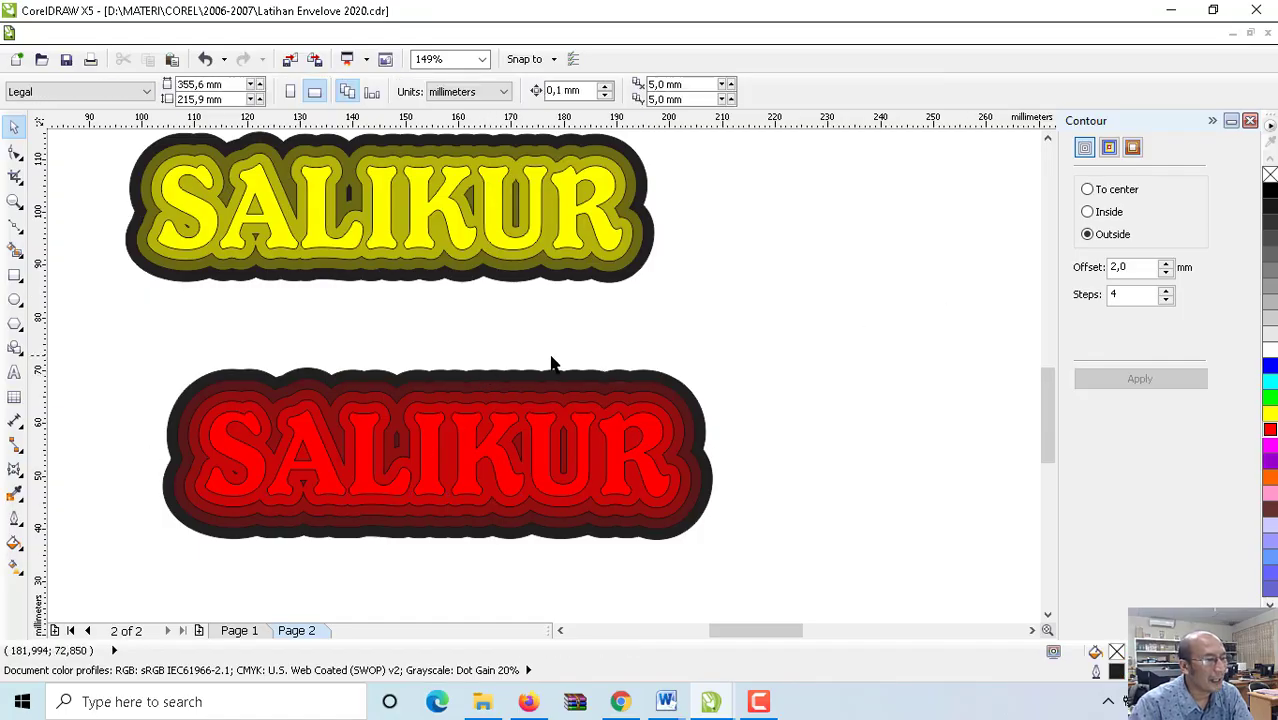
click(481, 384)
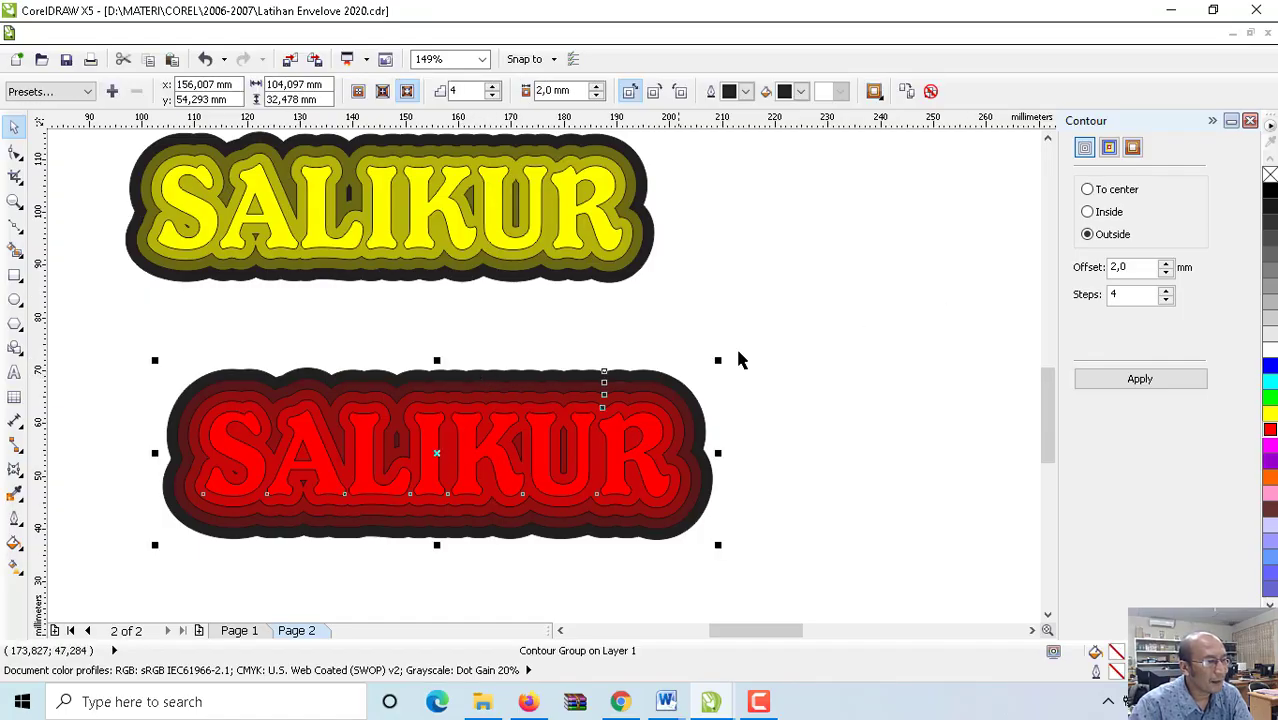
click(745, 295)
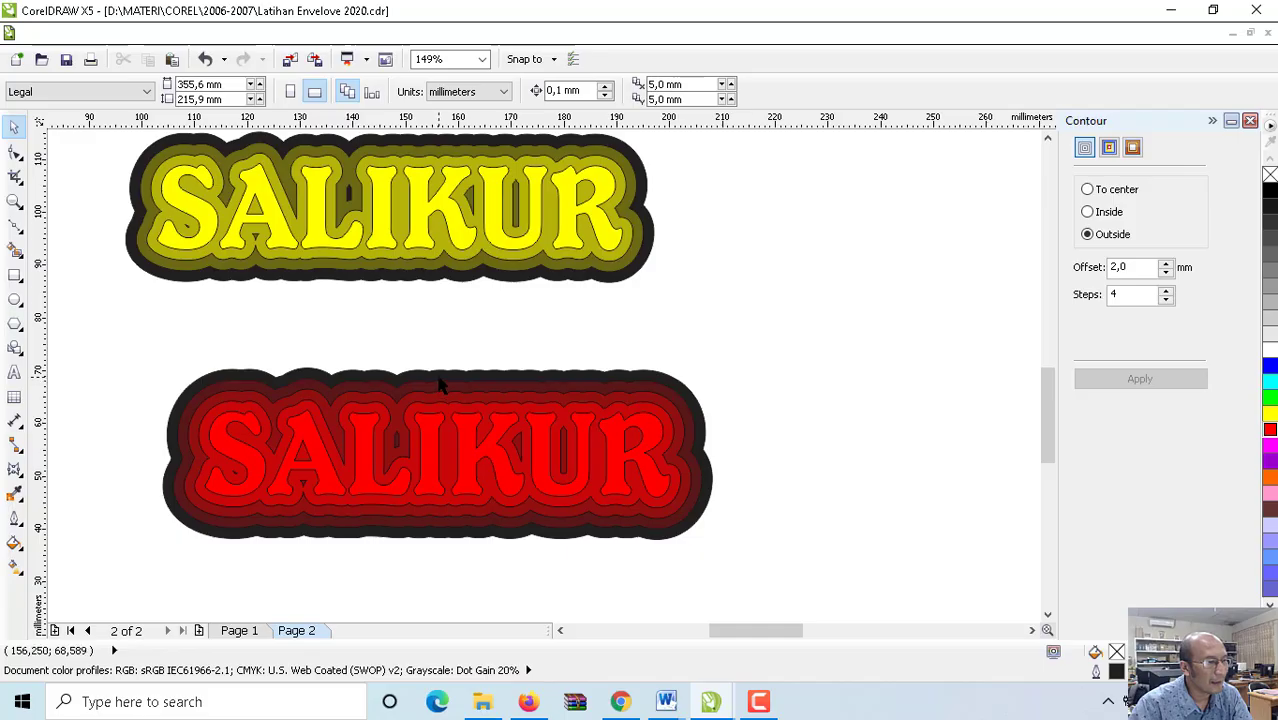
Step: Break the red SALIKUR's contour group apart from its text
click(440, 383)
click(228, 36)
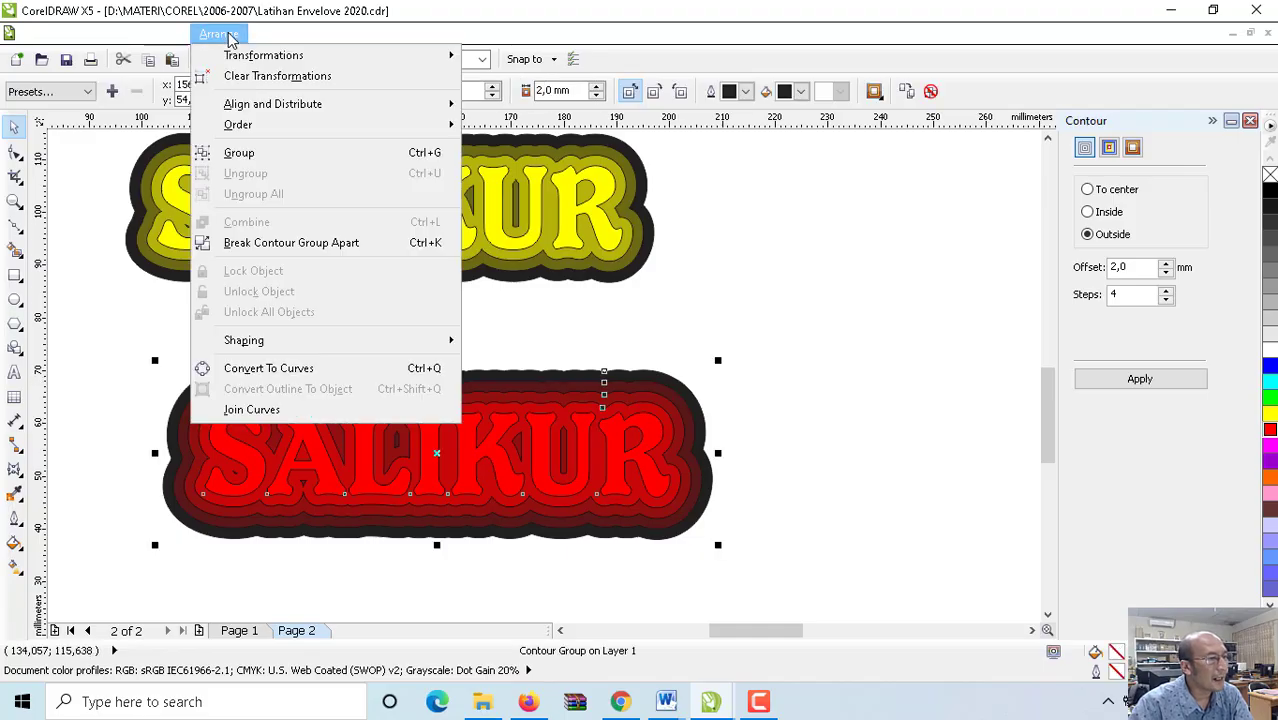
click(262, 245)
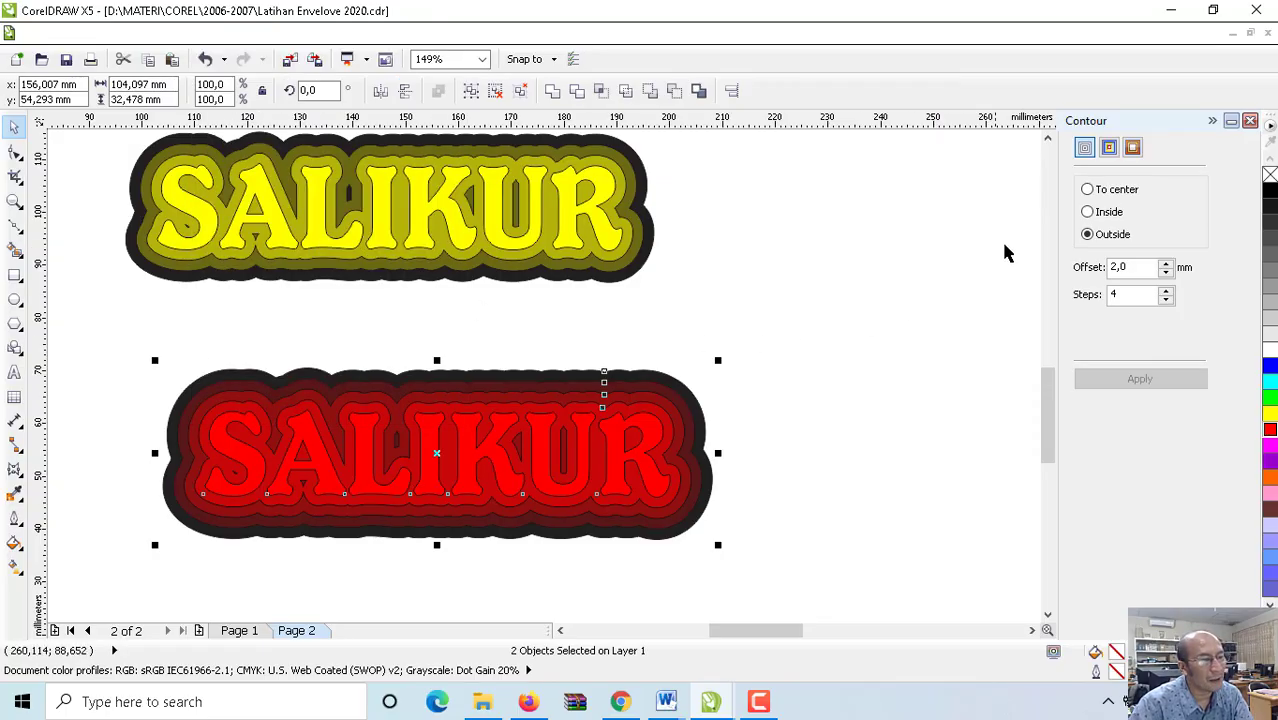
click(747, 328)
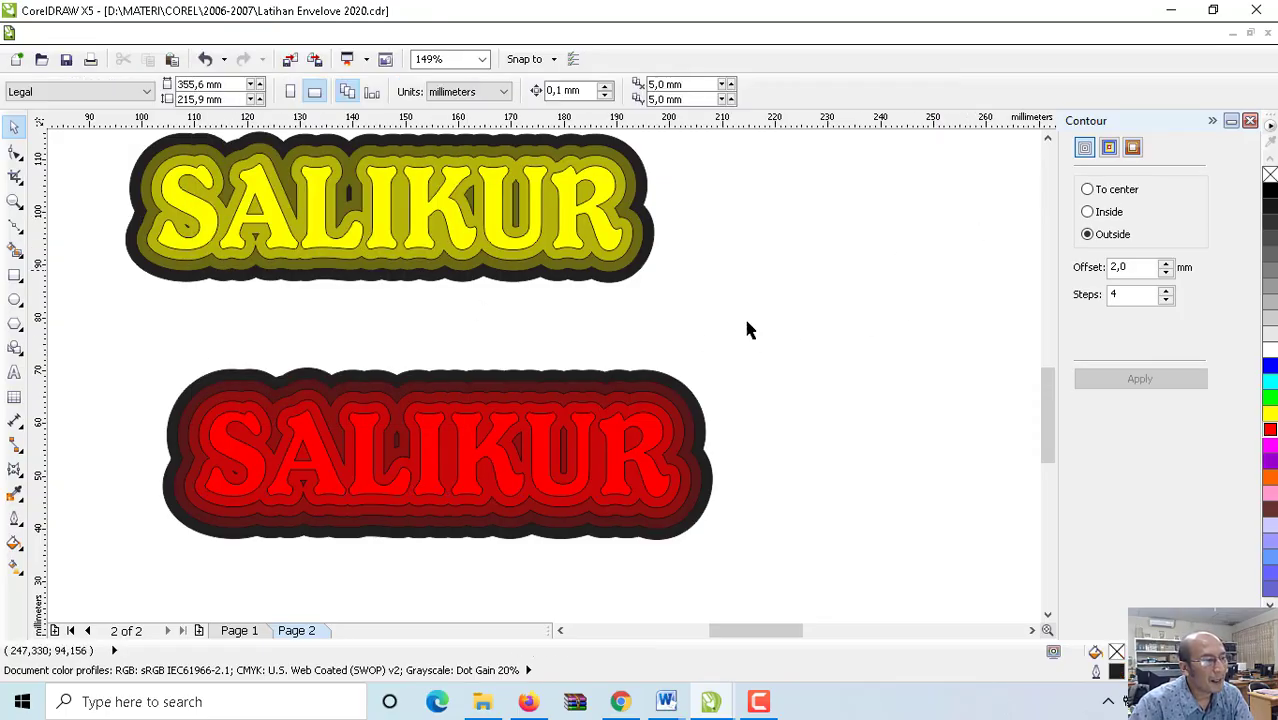
Step: Ungroup all of the separated contour shapes around the red SALIKUR and deselect them
click(477, 400)
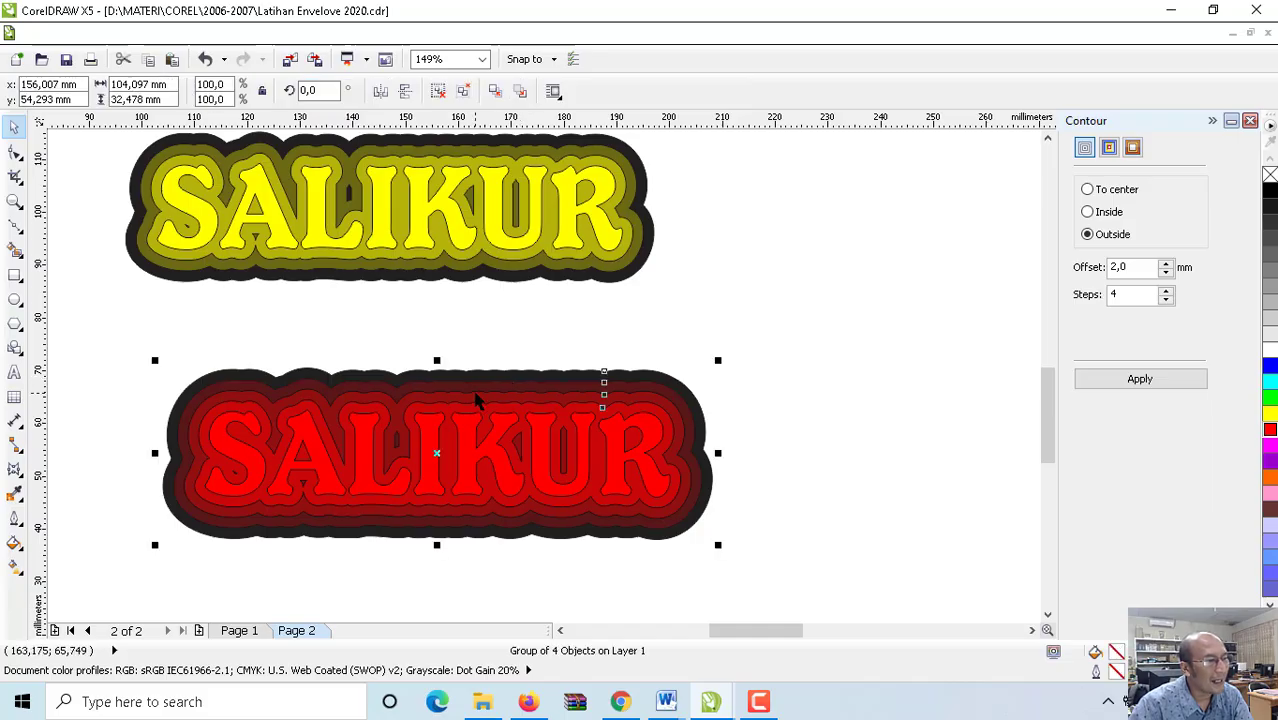
click(464, 92)
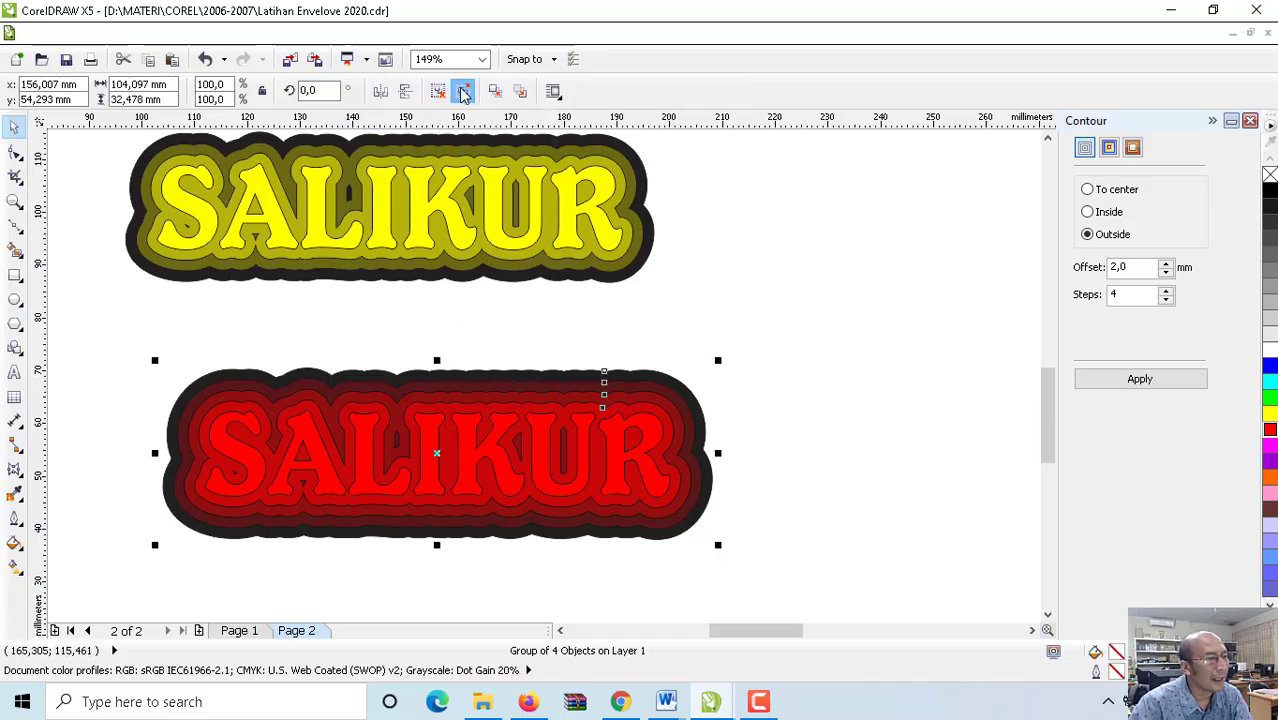
click(890, 228)
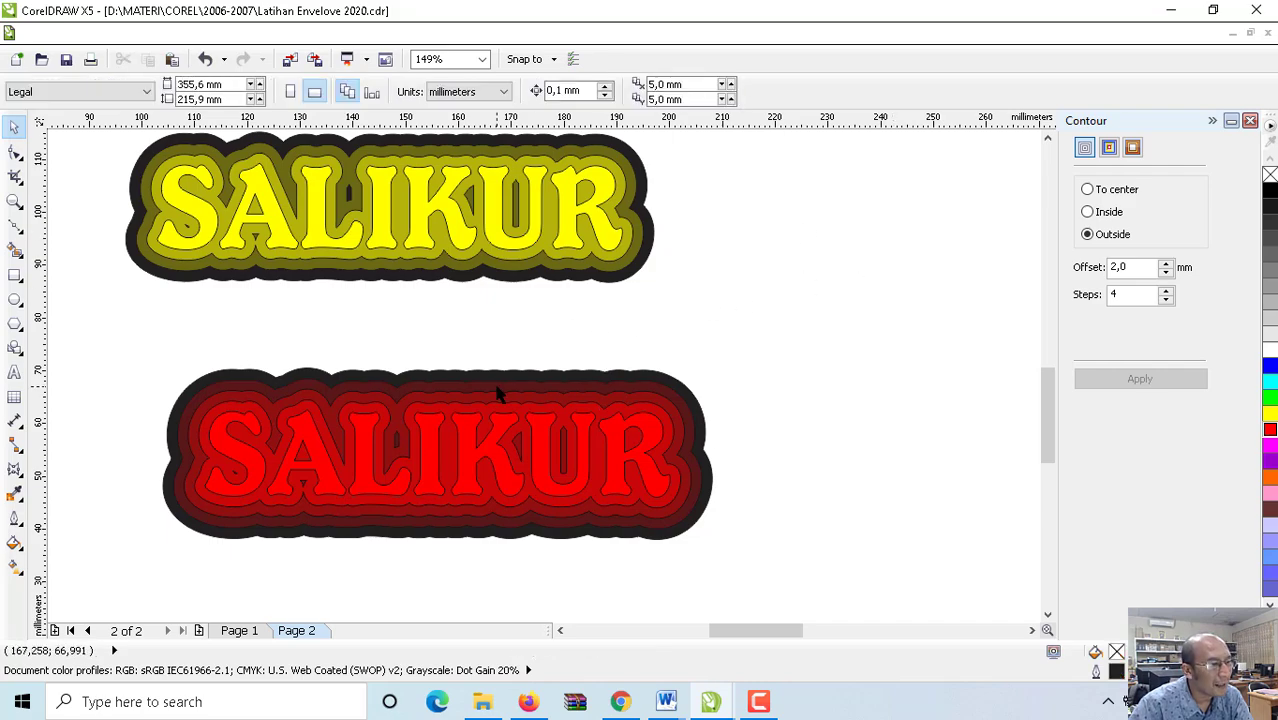
Step: Recolour the lower SALIKUR's separated contour layers inside the black outer one: cyan, yellow, and blue around the letters
click(500, 390)
click(1268, 388)
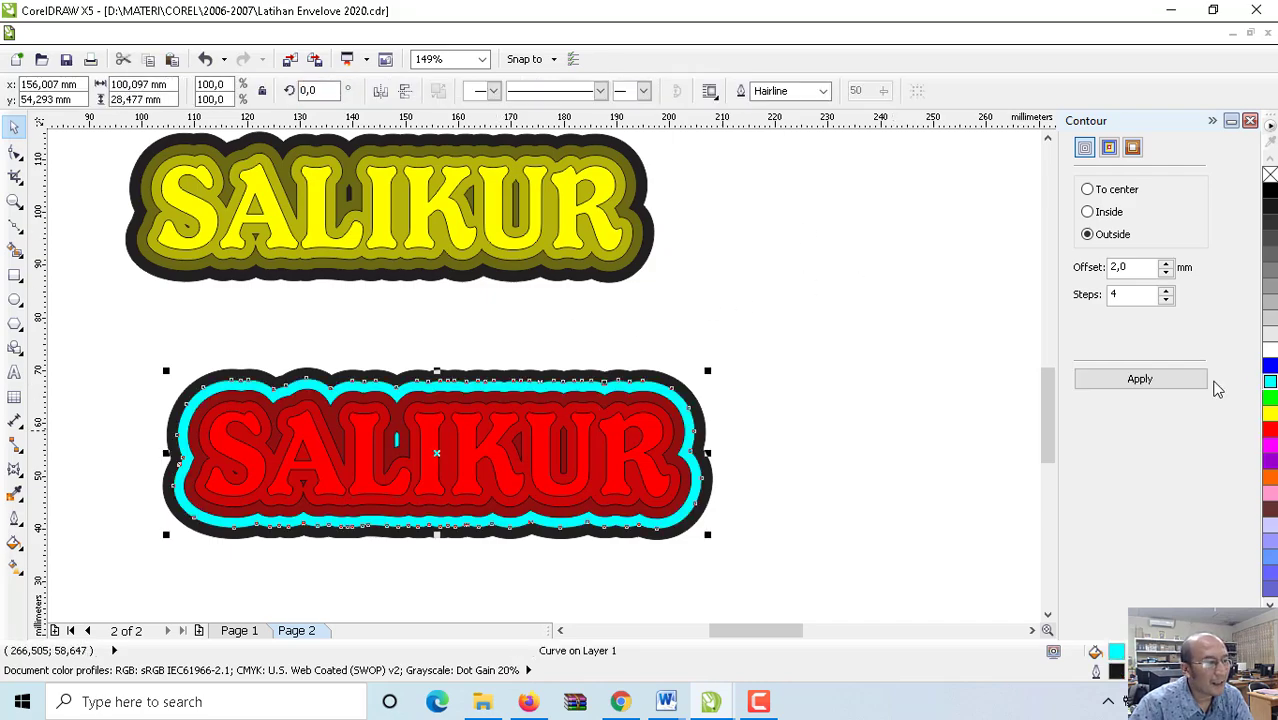
click(736, 385)
click(706, 398)
click(1270, 413)
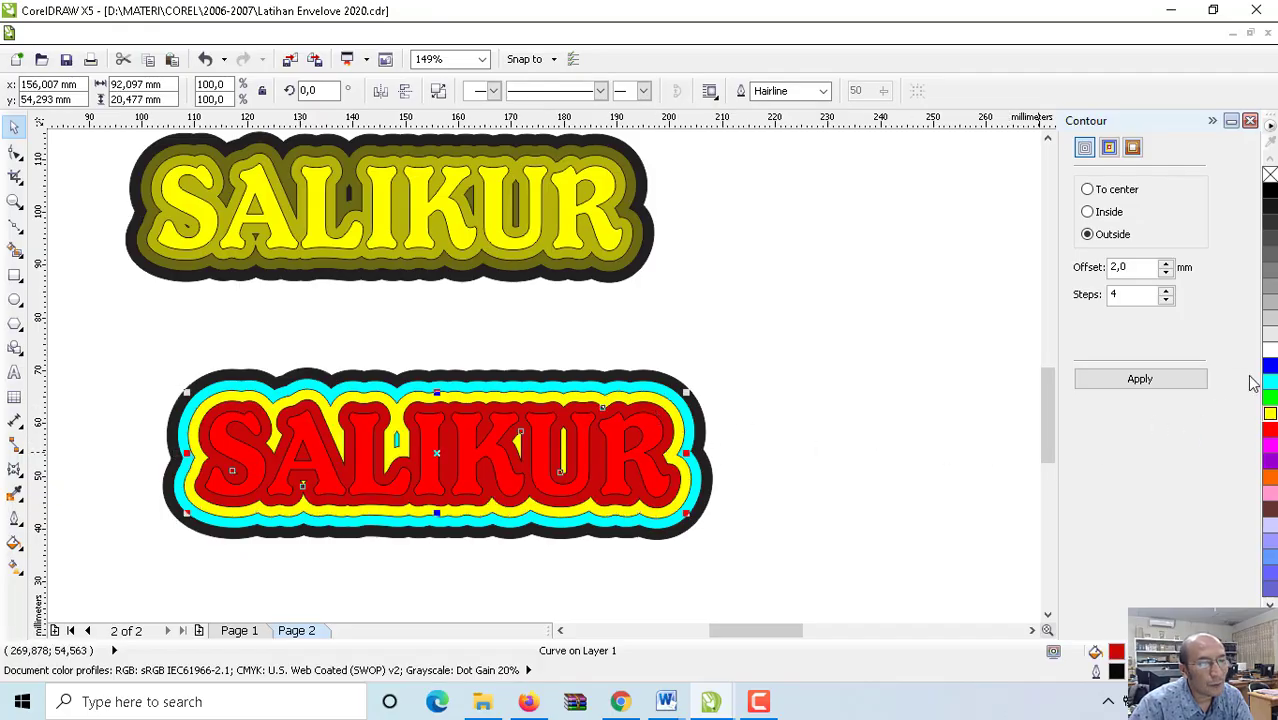
click(1270, 367)
click(814, 352)
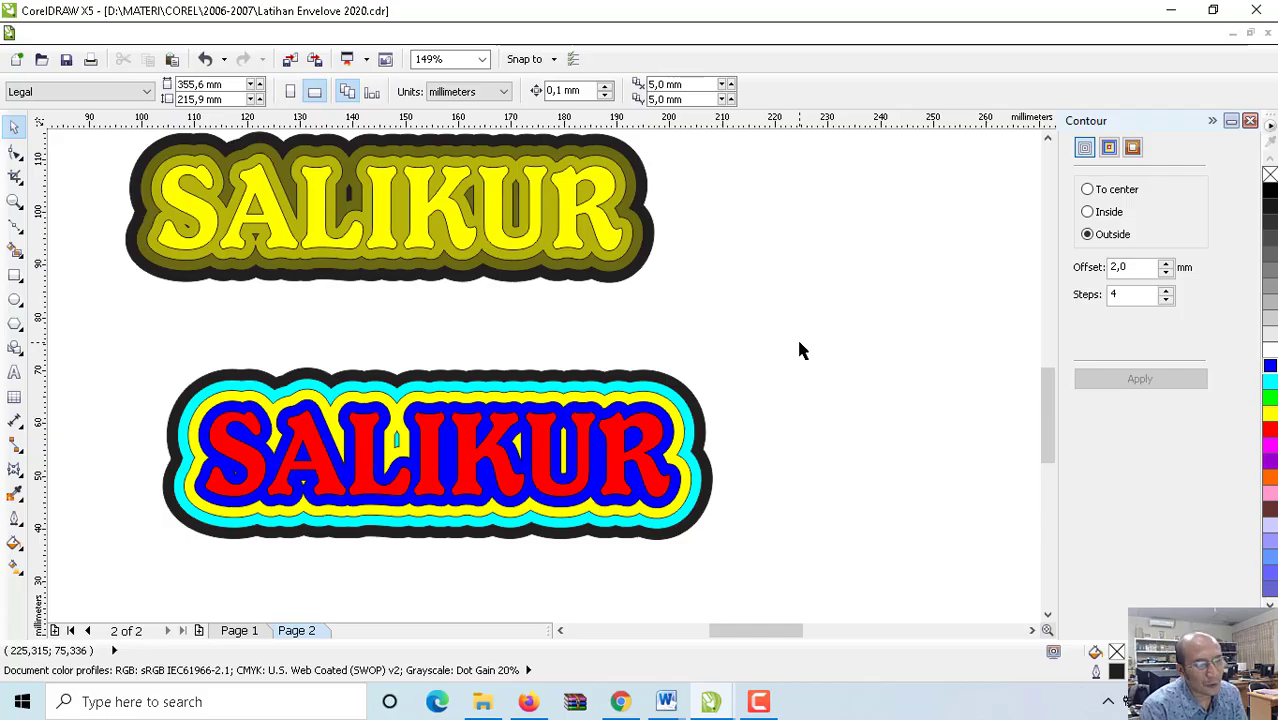
click(760, 704)
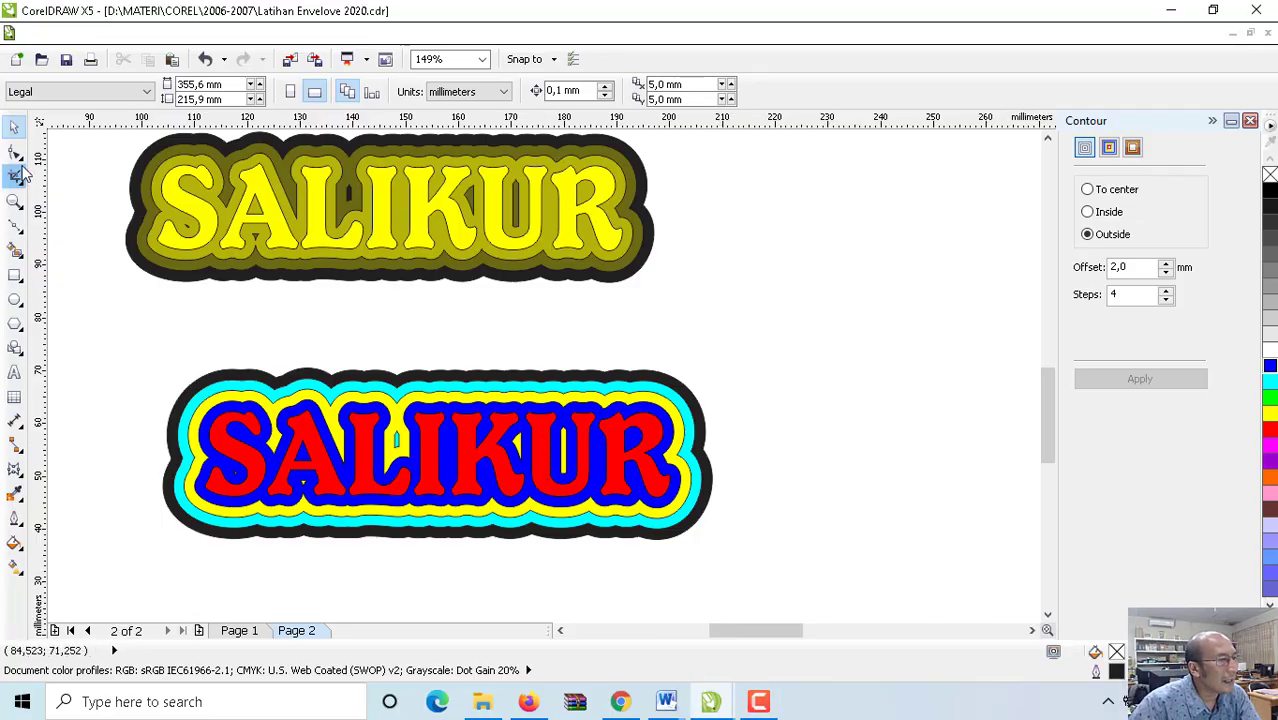
Step: Fit the page in view and examine page 1's sample BANDUNG, SALIKUR and COREL effects, including the blend, extrude and contour texts
click(15, 200)
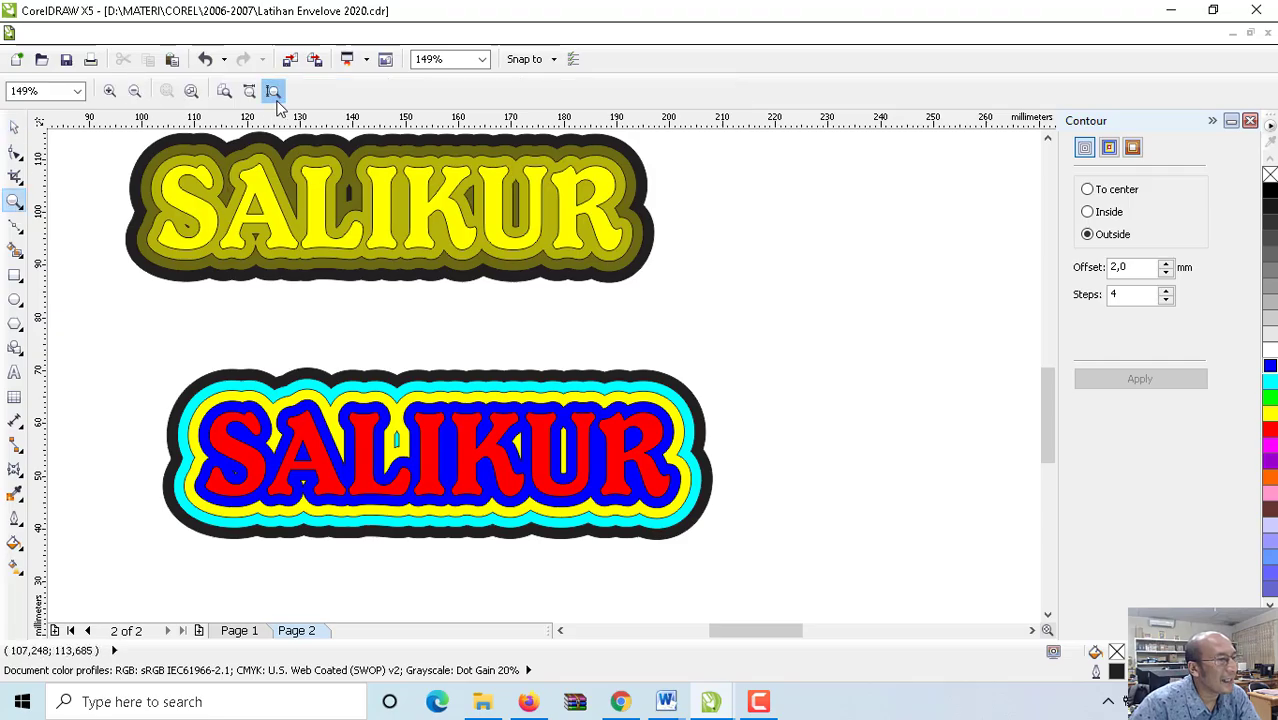
click(273, 91)
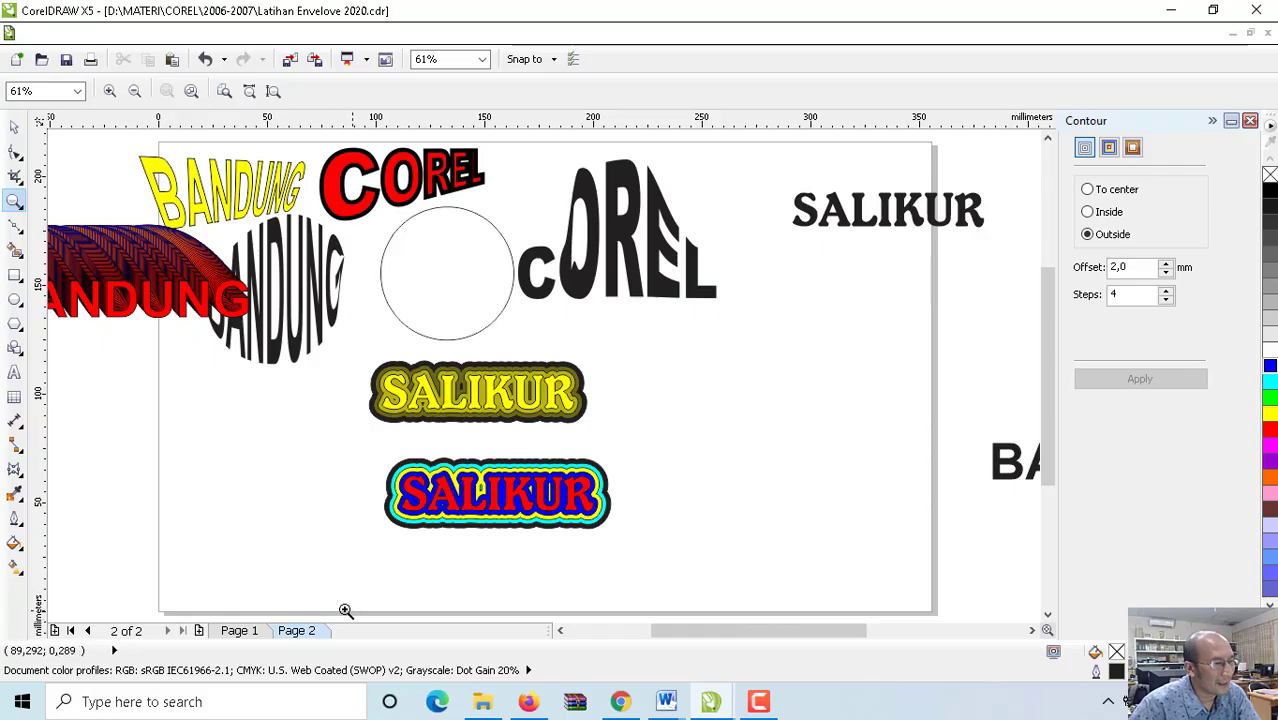
click(239, 631)
click(14, 126)
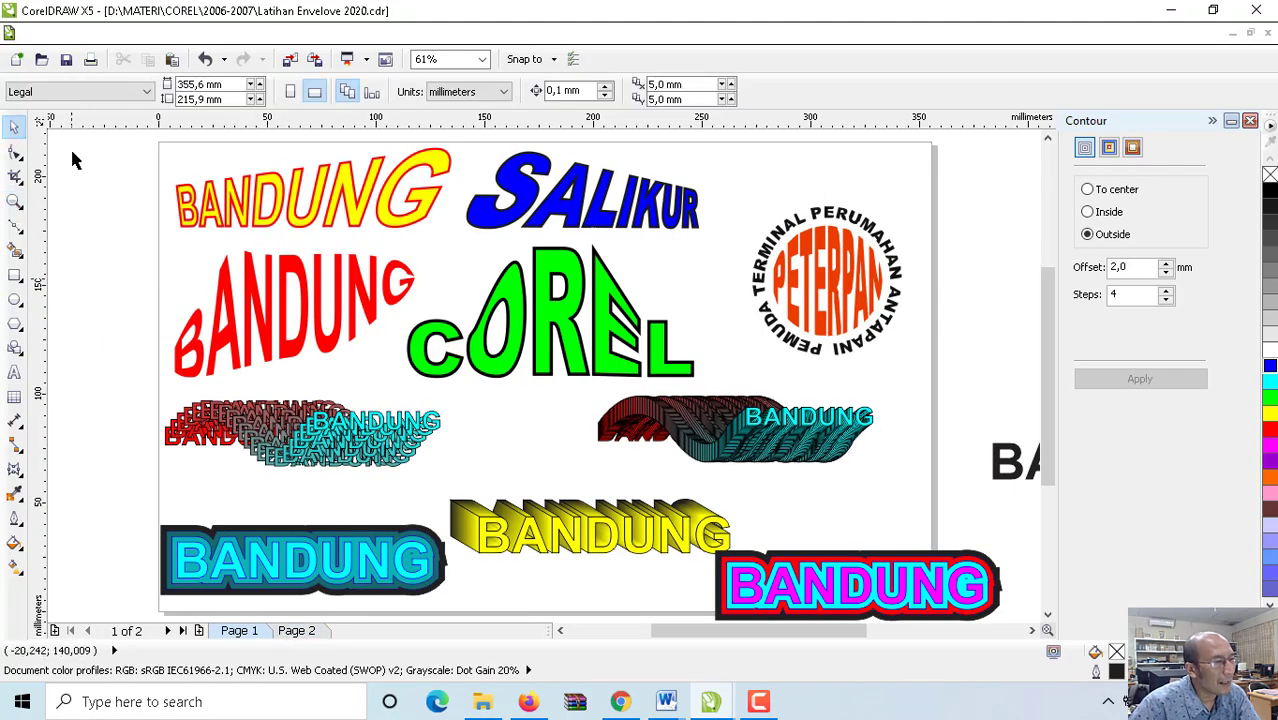
click(268, 190)
click(512, 192)
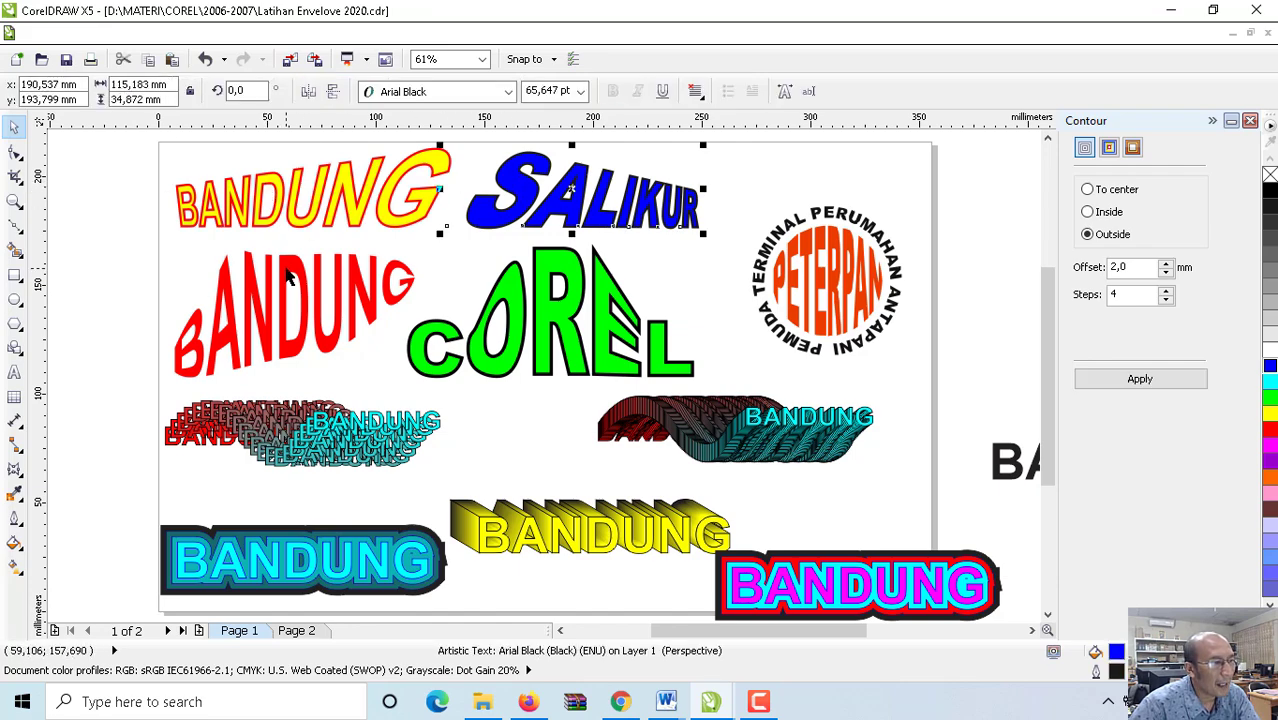
click(292, 270)
click(570, 280)
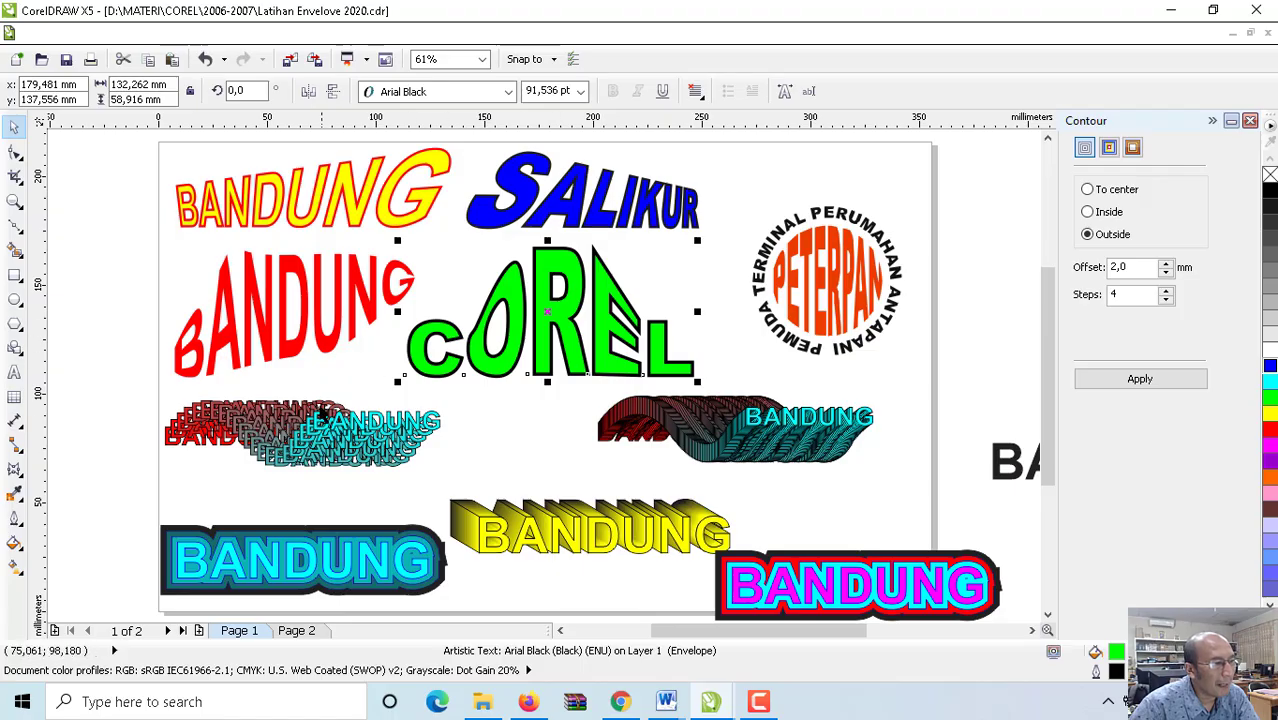
click(320, 416)
click(702, 425)
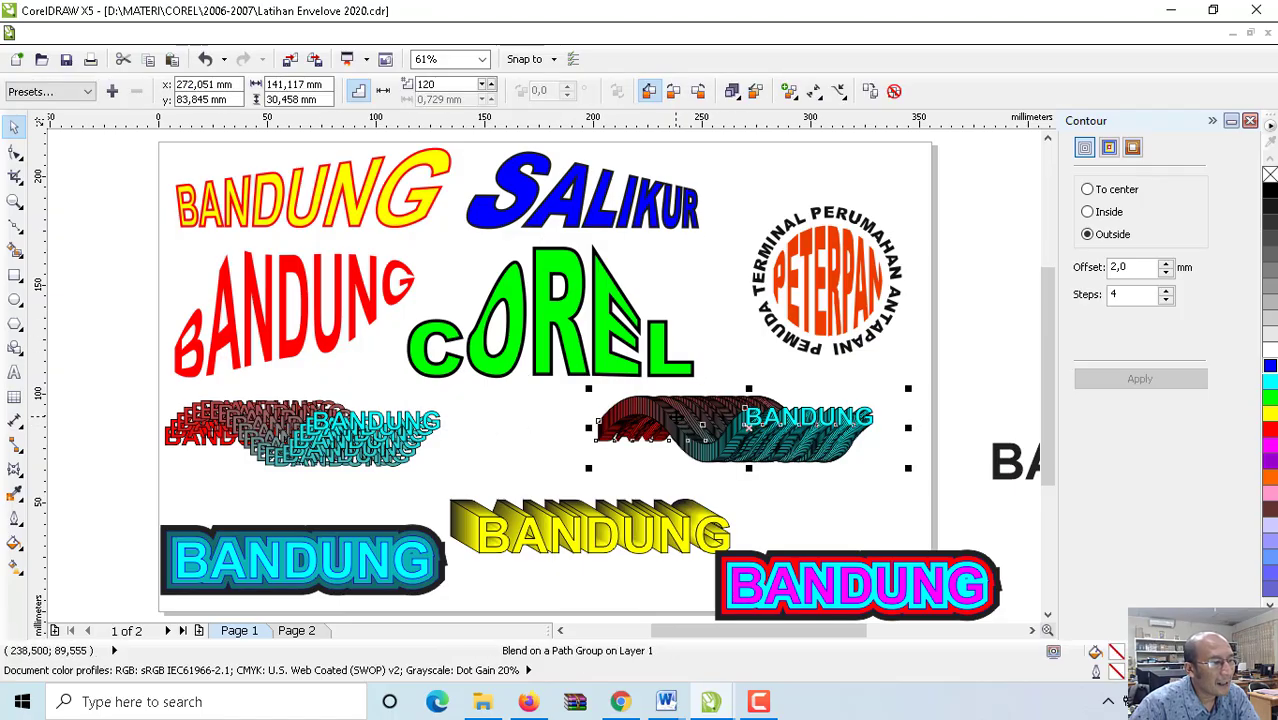
click(606, 535)
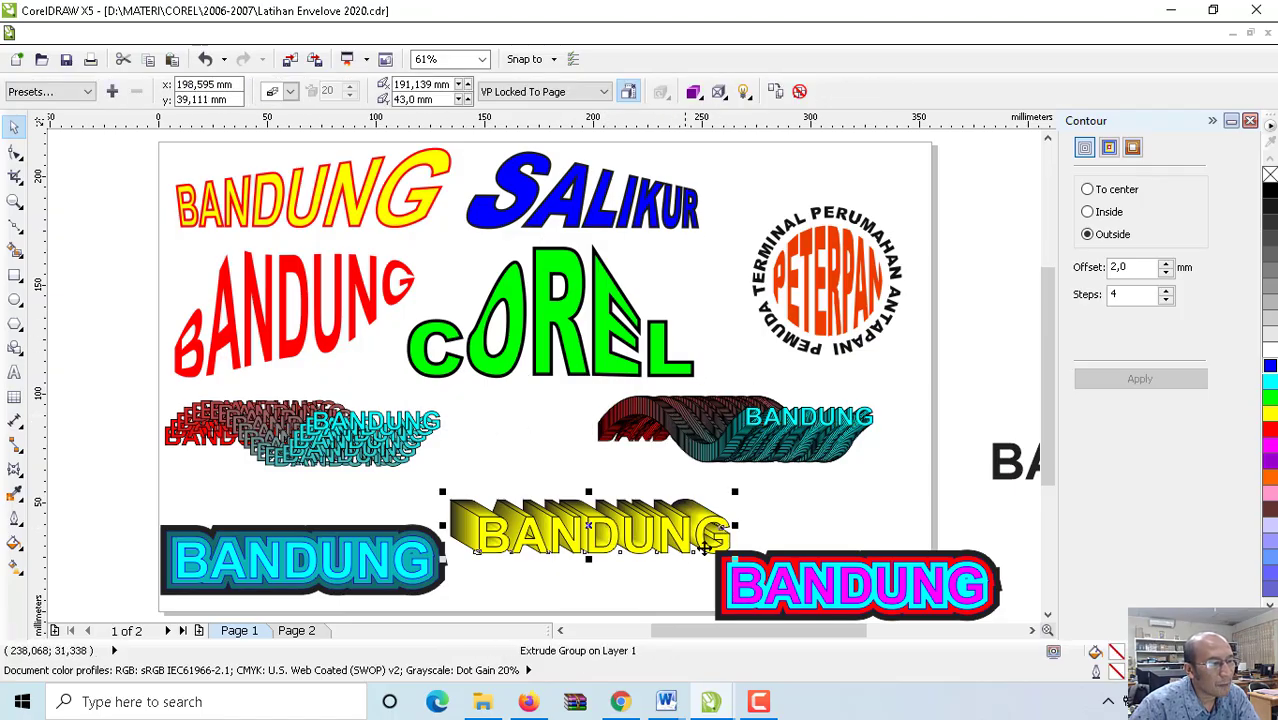
click(330, 567)
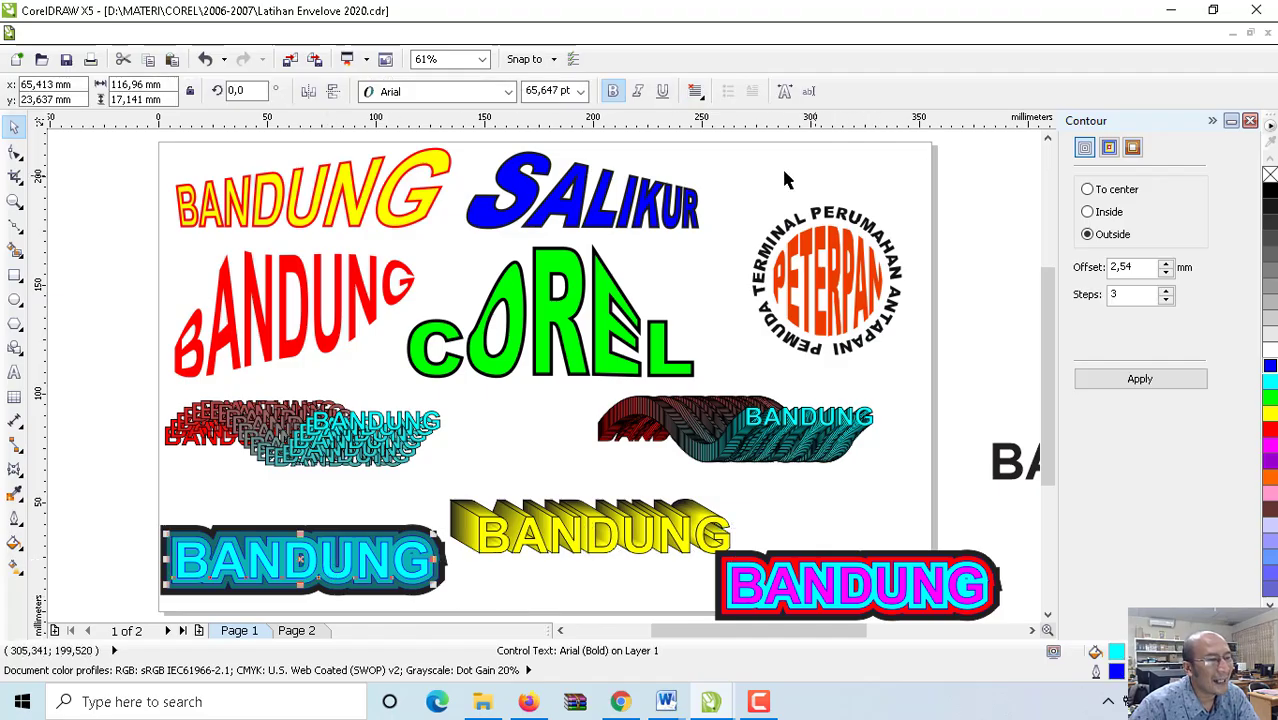
Step: Copy the circular PETERPAN emblem from page 1 and paste it onto page 2
drag(728, 176, 925, 397)
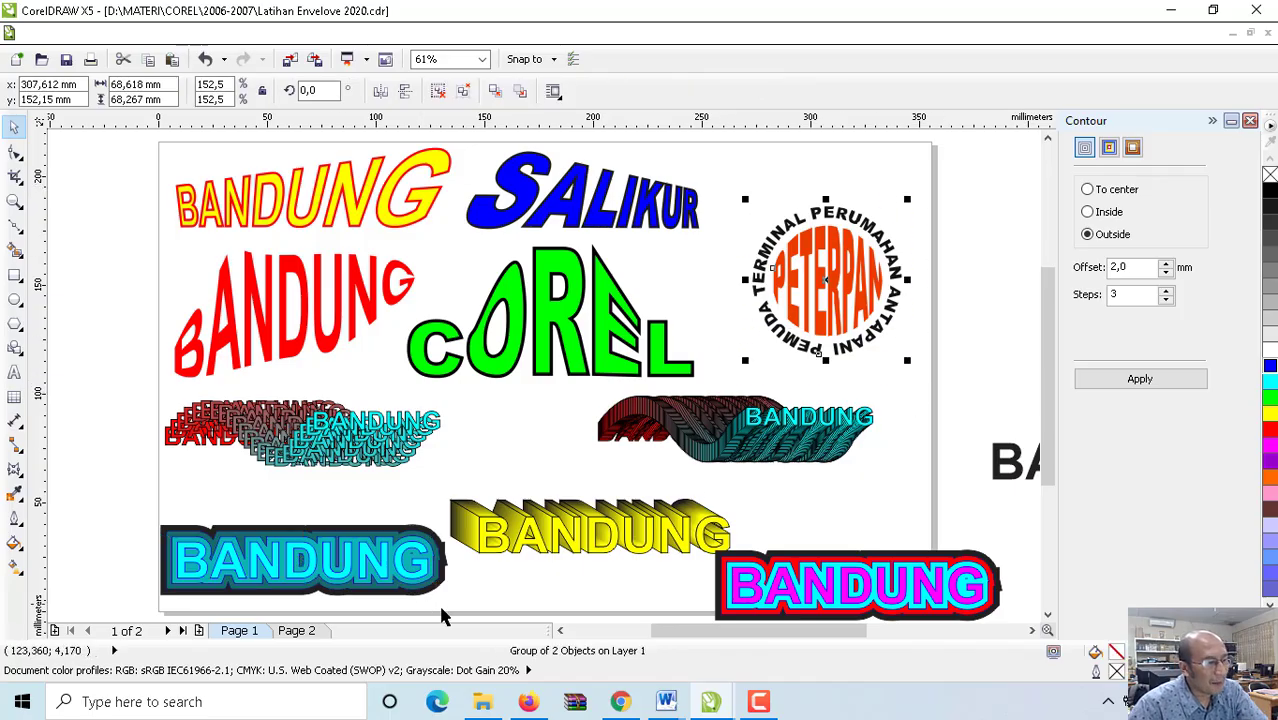
click(314, 633)
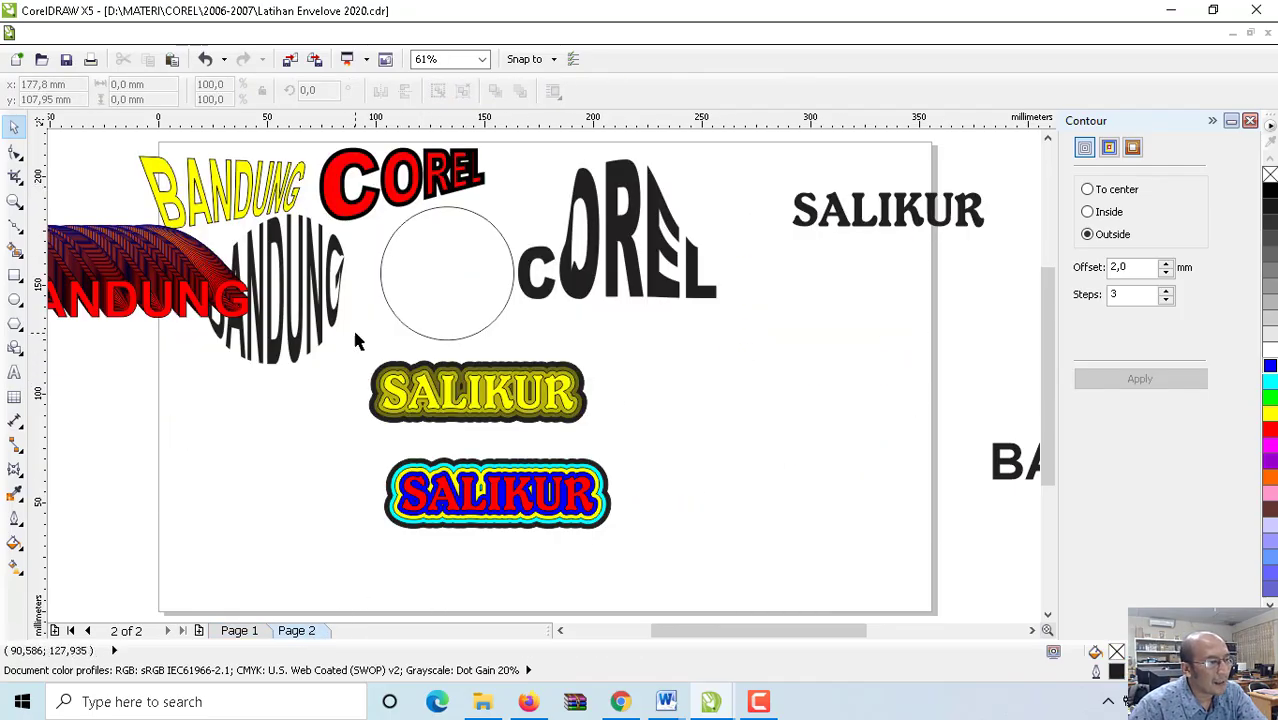
key(ctrl+v)
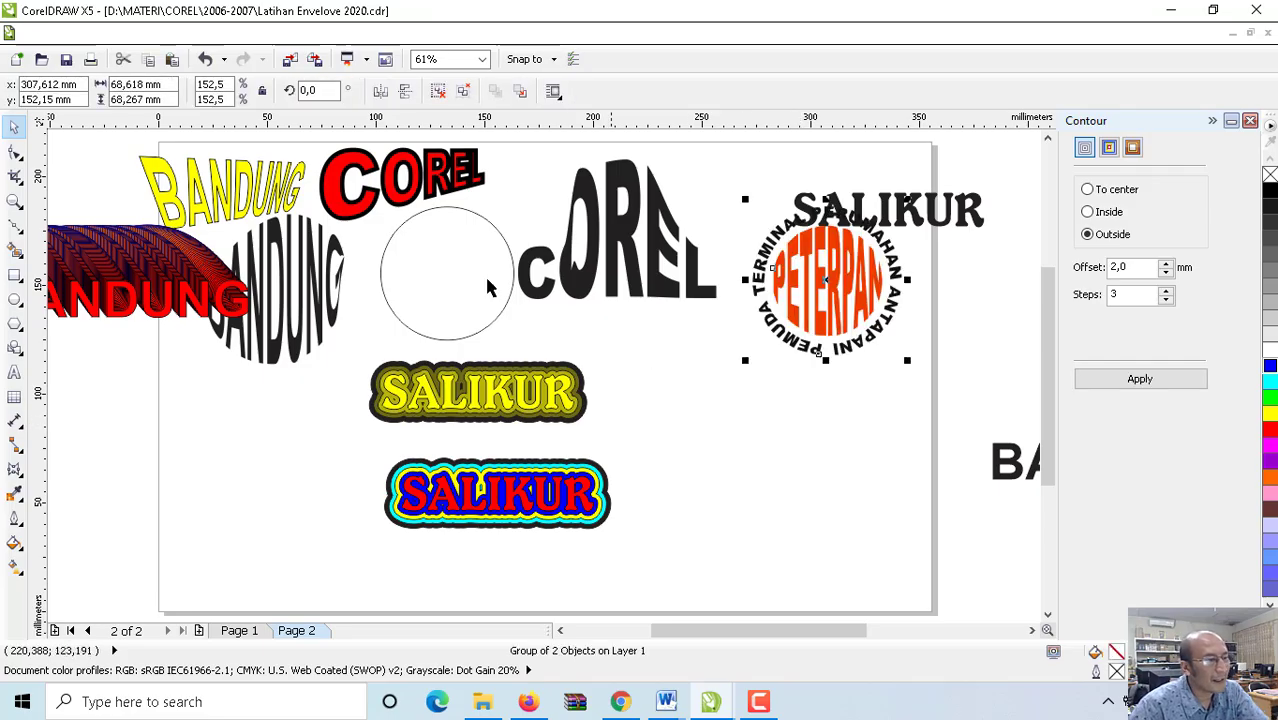
Step: Delete both contoured SALIKUR texts from page 2
click(471, 274)
click(432, 396)
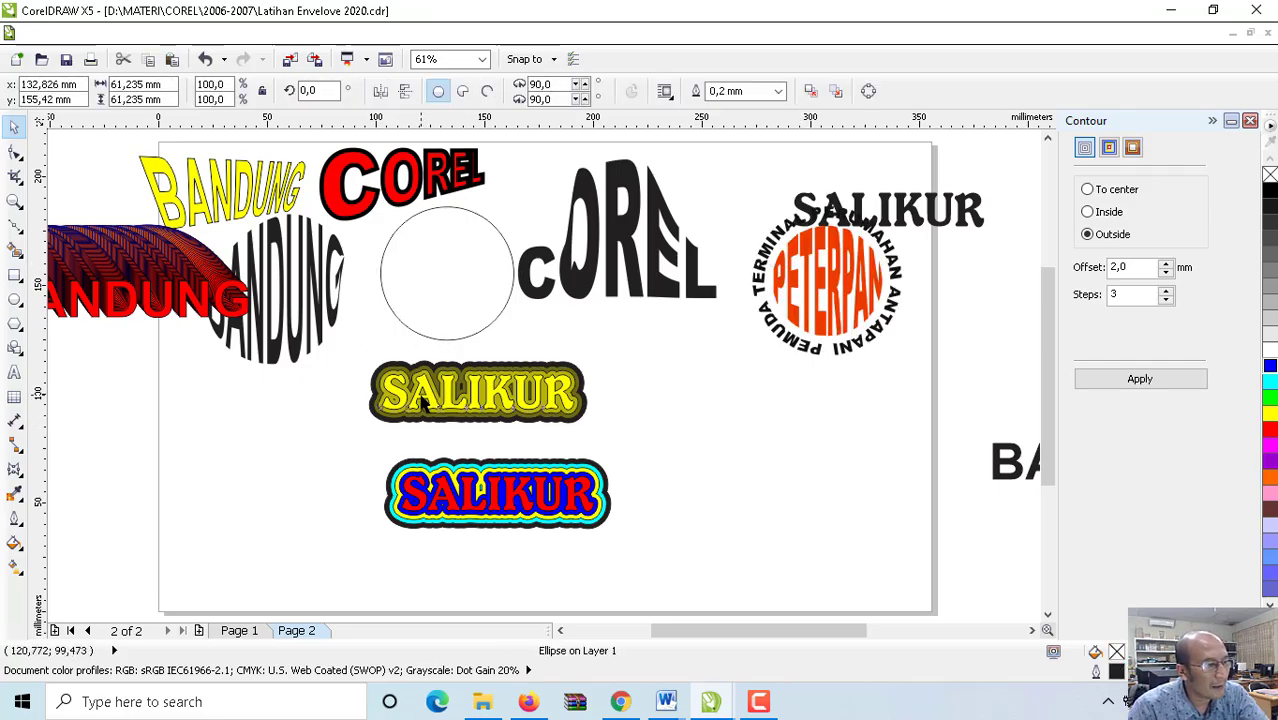
key(Delete)
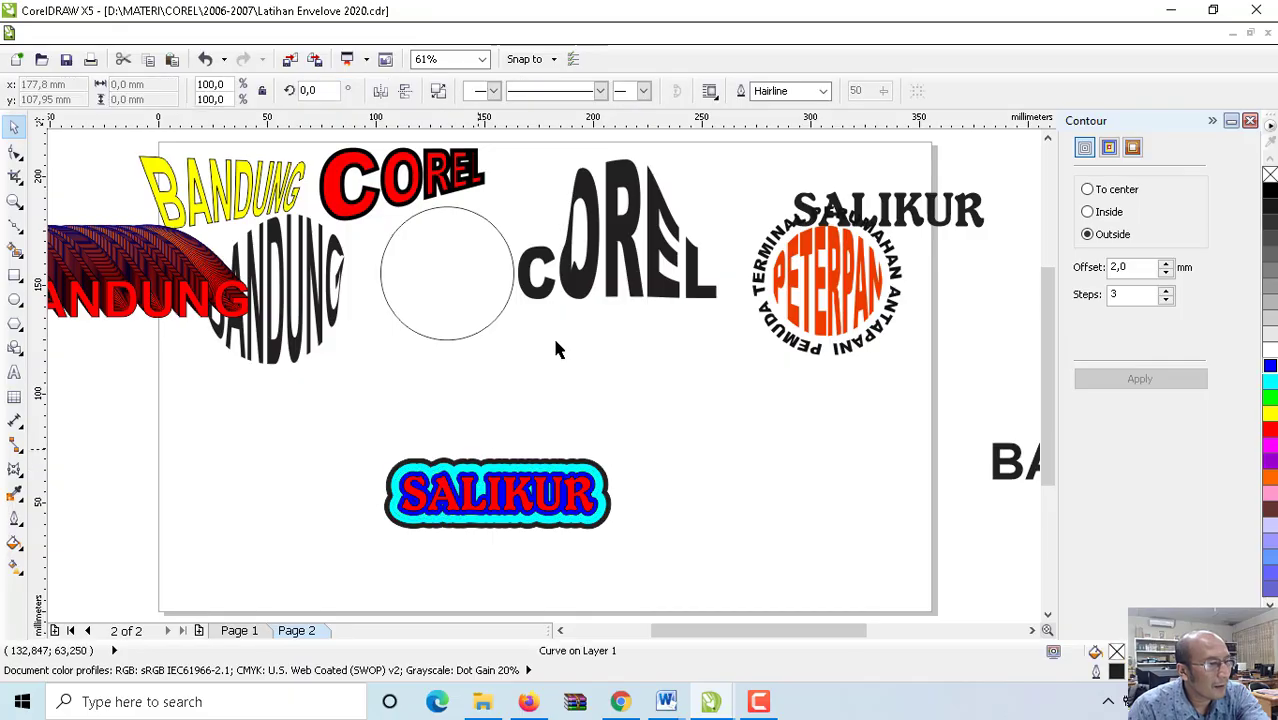
click(527, 514)
key(Delete)
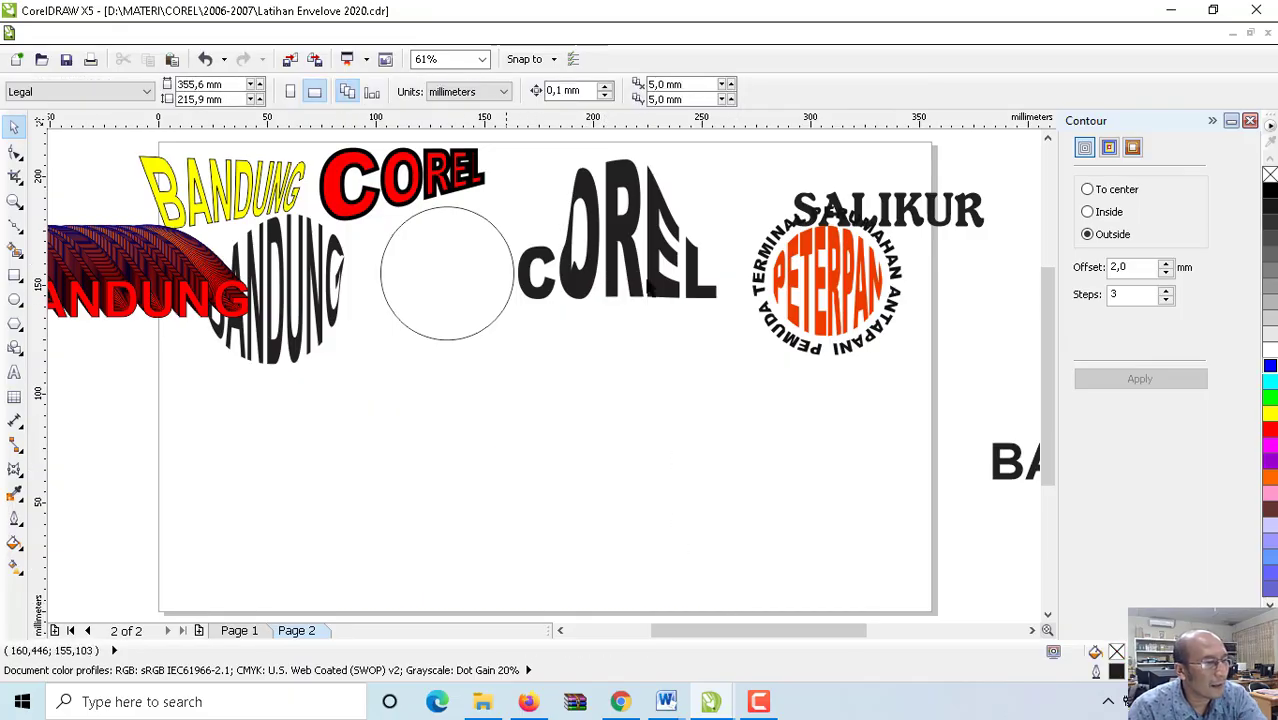
Step: Move the plain SALIKUR above the PETERPAN emblem and bring the PEMUDA TERMINAL PERUMAHAN ANTAPANI text to about 176.5, 99.8 mm
click(642, 266)
drag(918, 218, 915, 163)
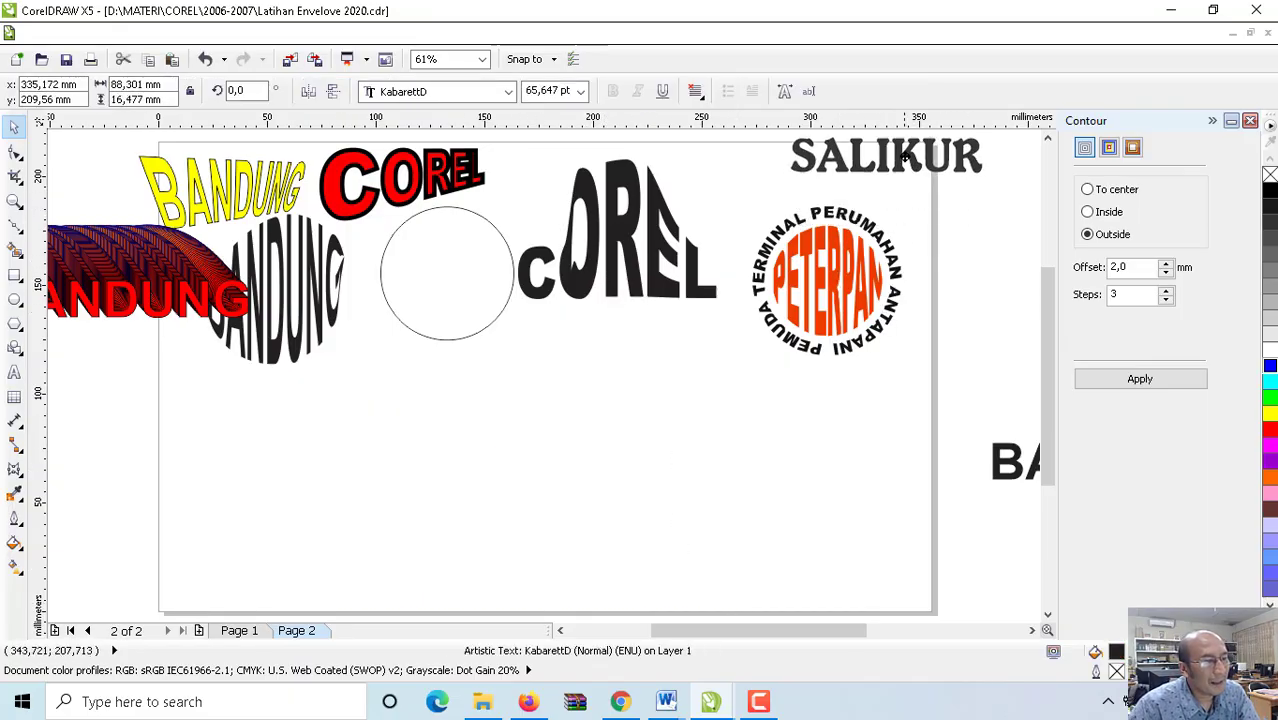
click(1033, 631)
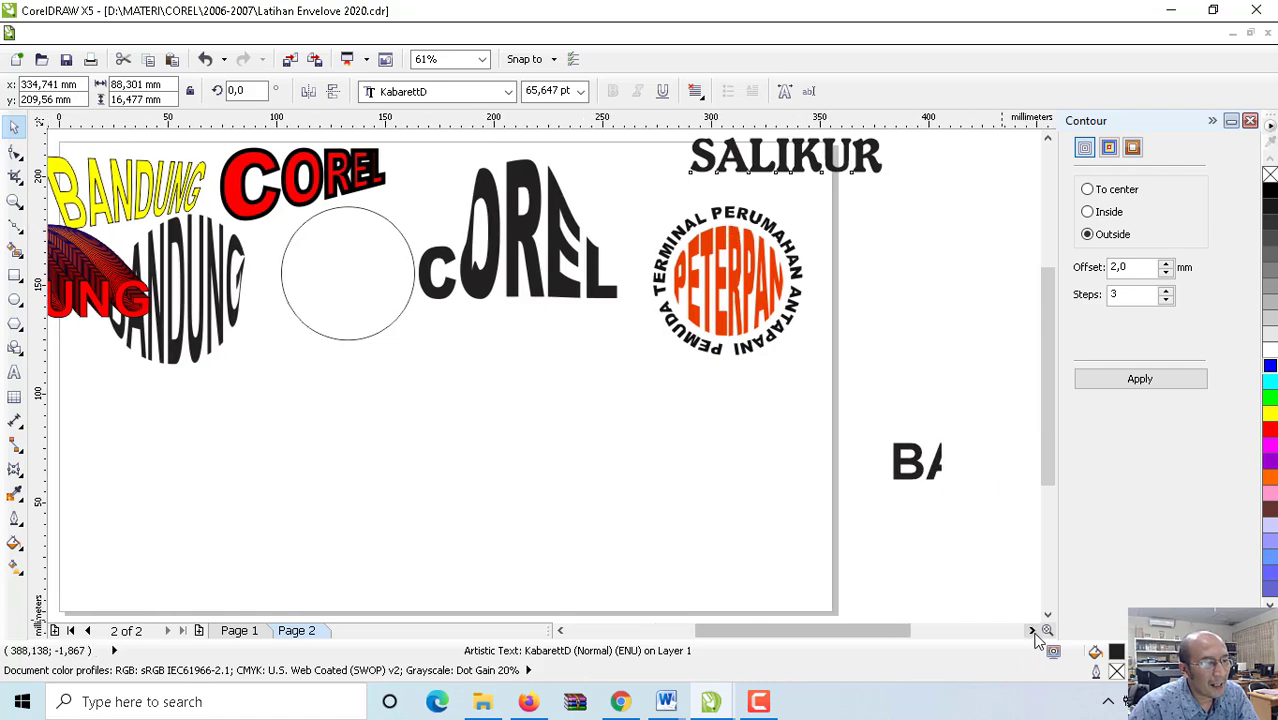
drag(893, 547, 181, 424)
click(560, 631)
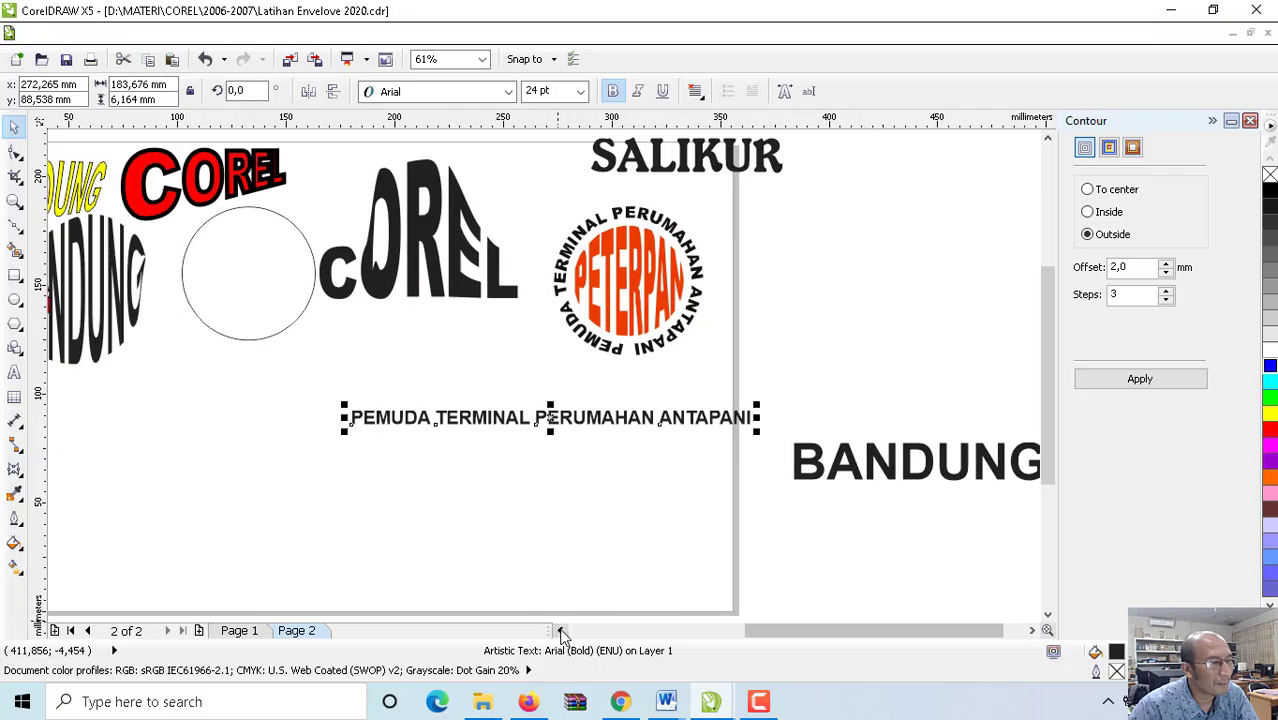
drag(560, 413, 345, 391)
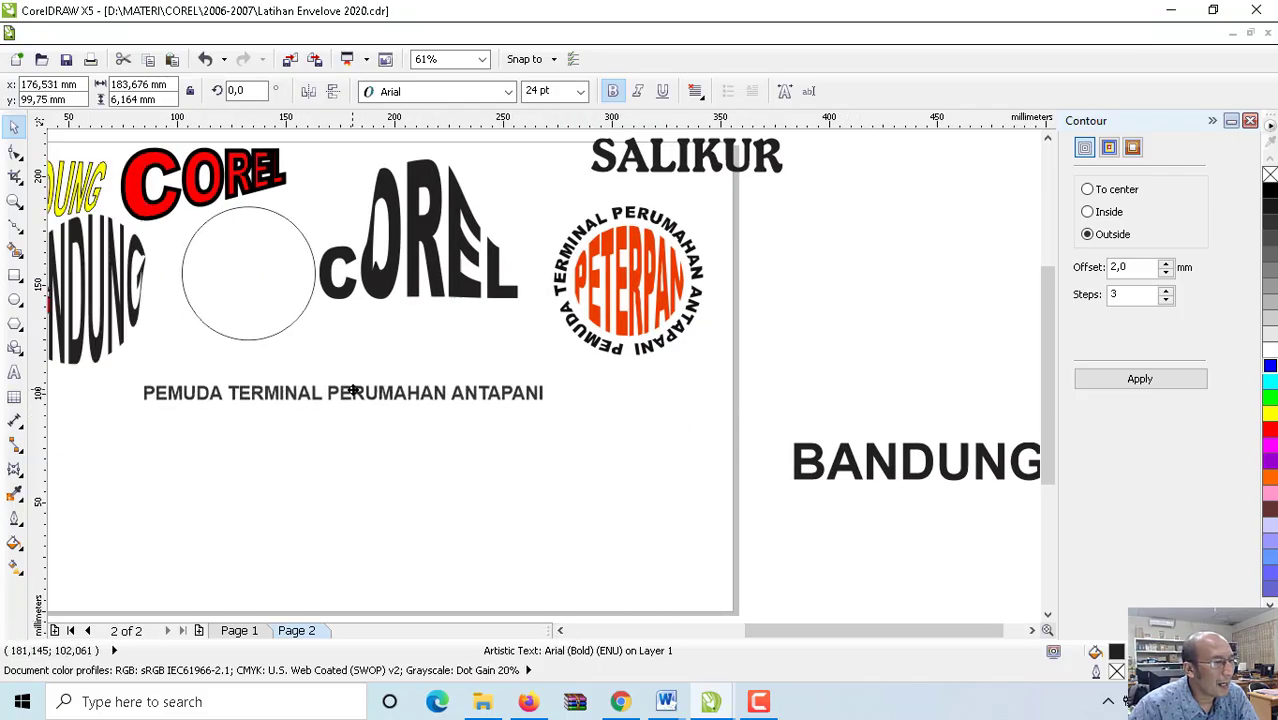
click(613, 428)
Step: Draw a circle about 59.5 mm in diameter below the PEMUDA TERMINAL text and move the older circle off the page, above BANDUNG
drag(276, 290, 715, 484)
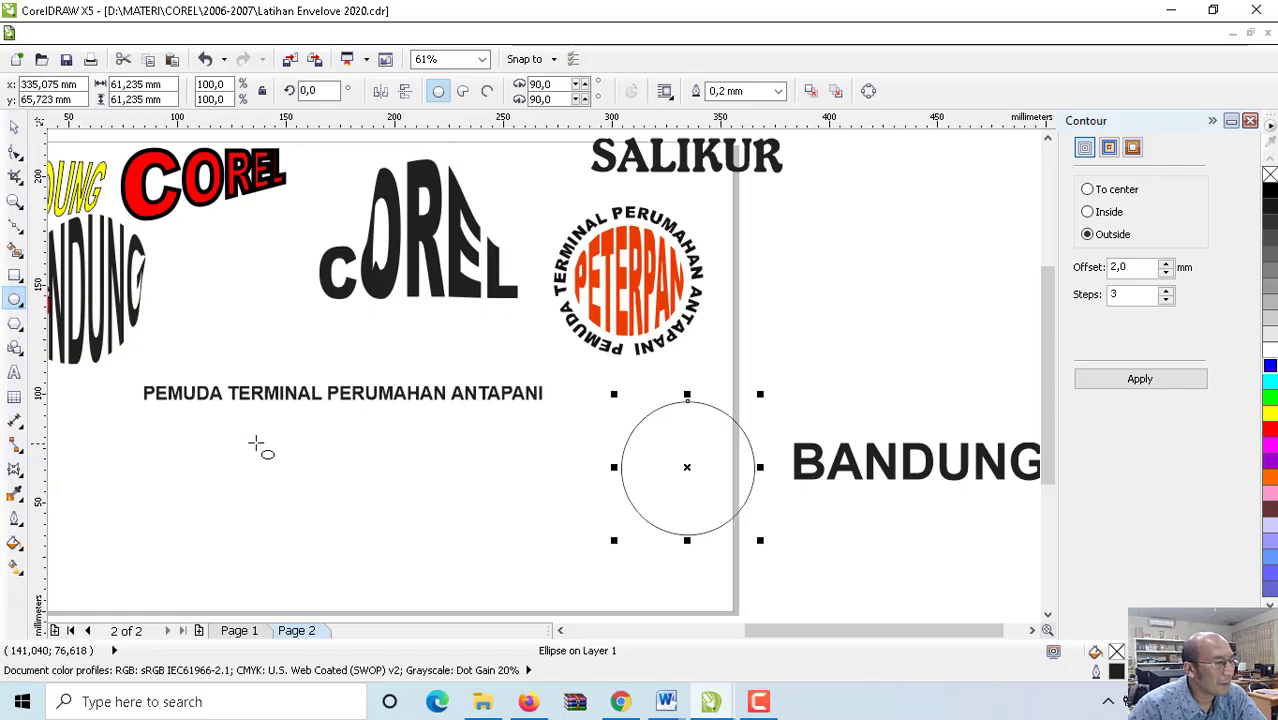
drag(247, 441, 376, 569)
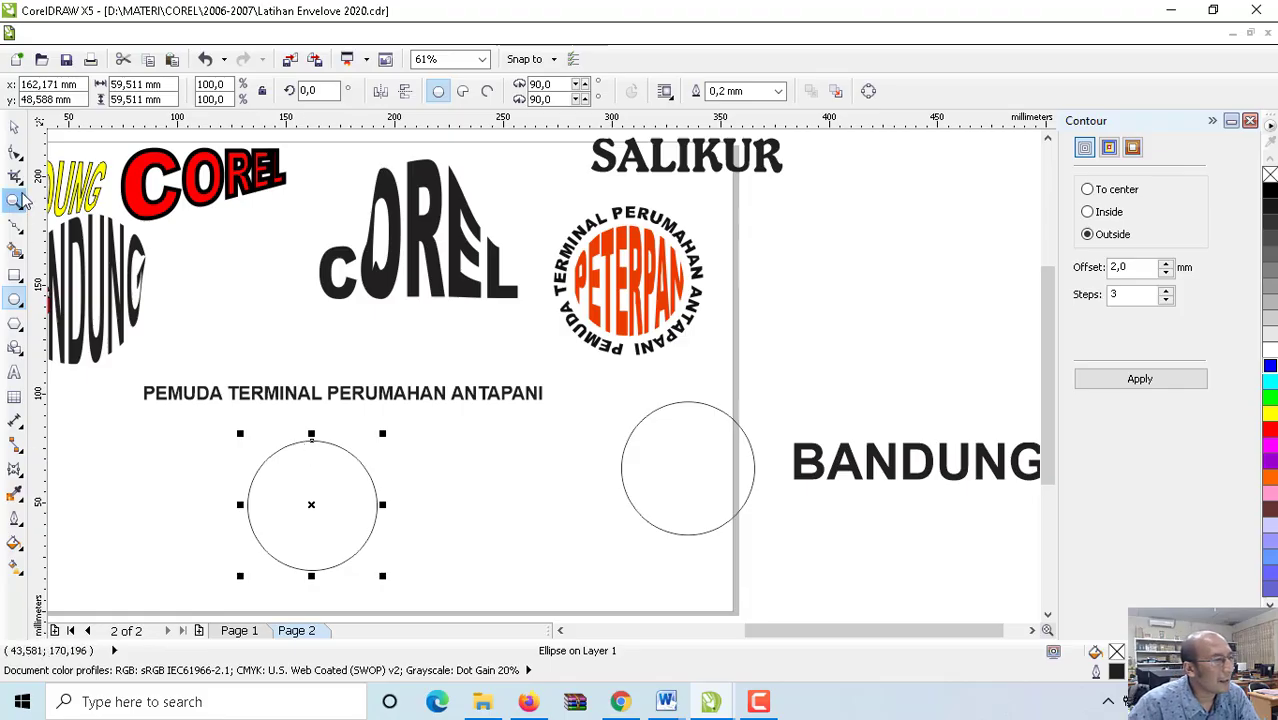
click(15, 127)
drag(736, 457, 953, 287)
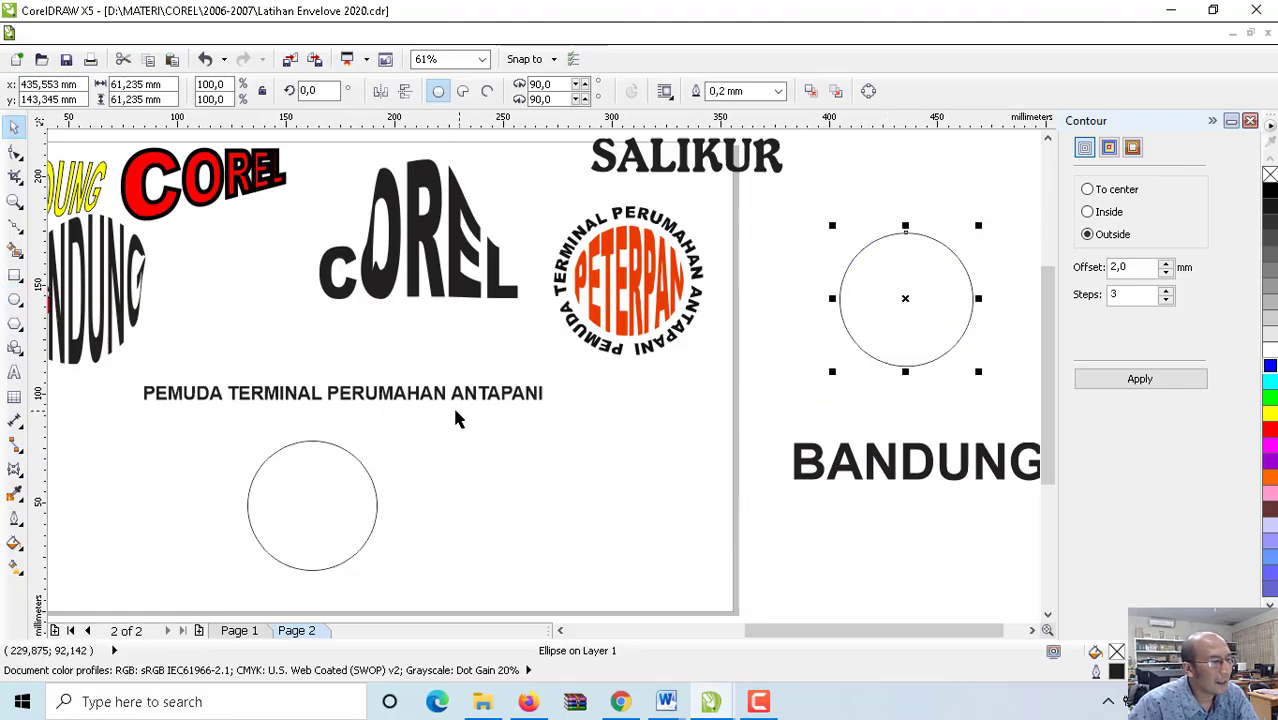
Step: Duplicate the new circle near the page's right edge and move the PEMUDA TERMINAL text just above the original circle
click(397, 401)
click(305, 485)
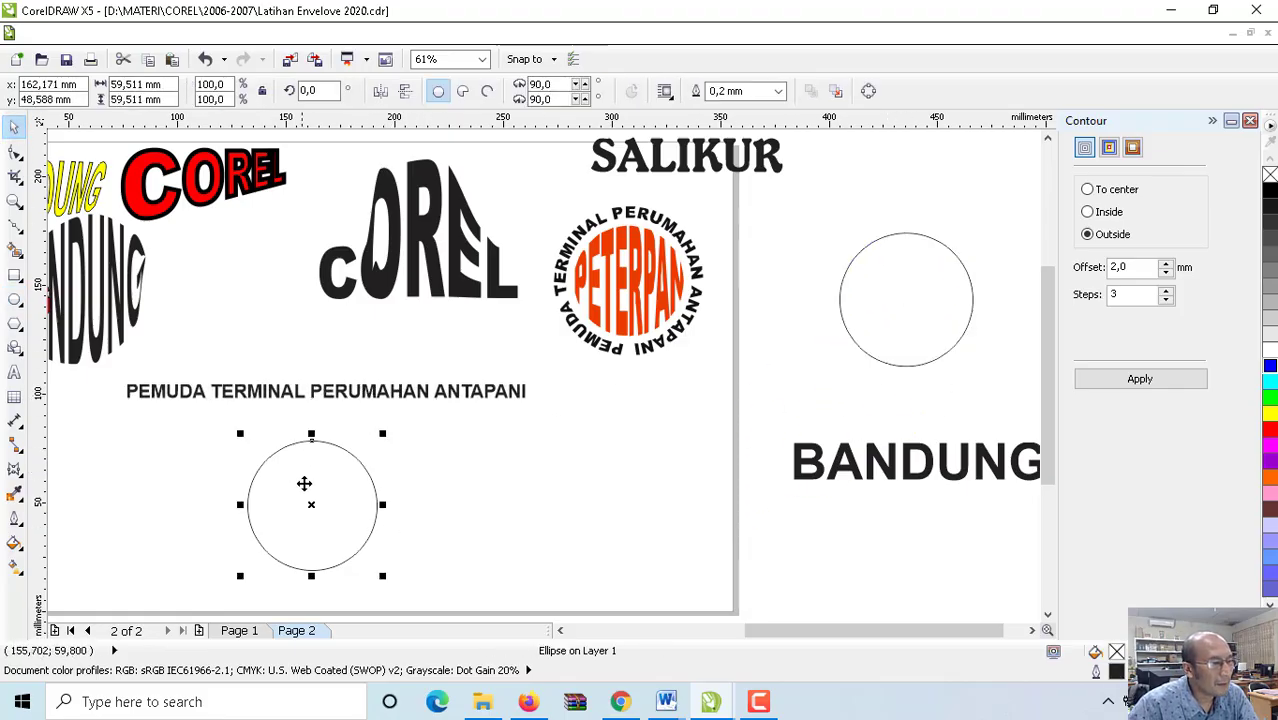
click(401, 480)
drag(303, 482, 665, 474)
click(246, 396)
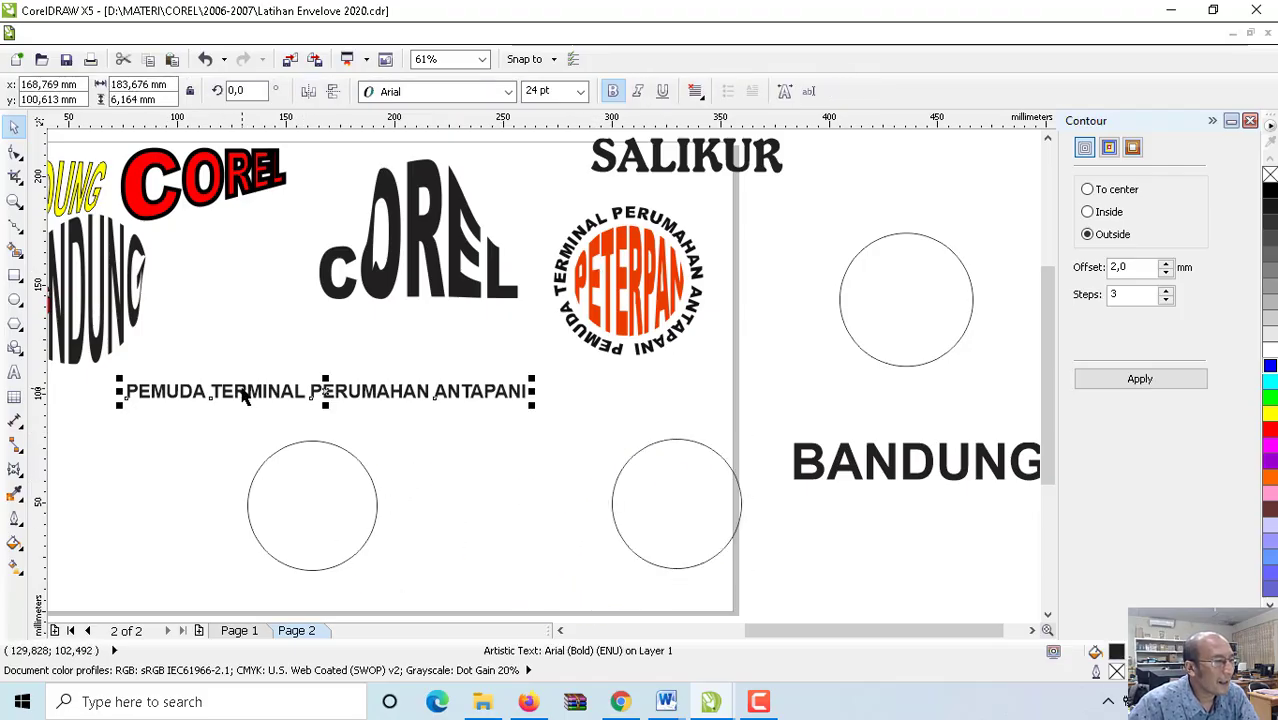
drag(268, 396, 236, 413)
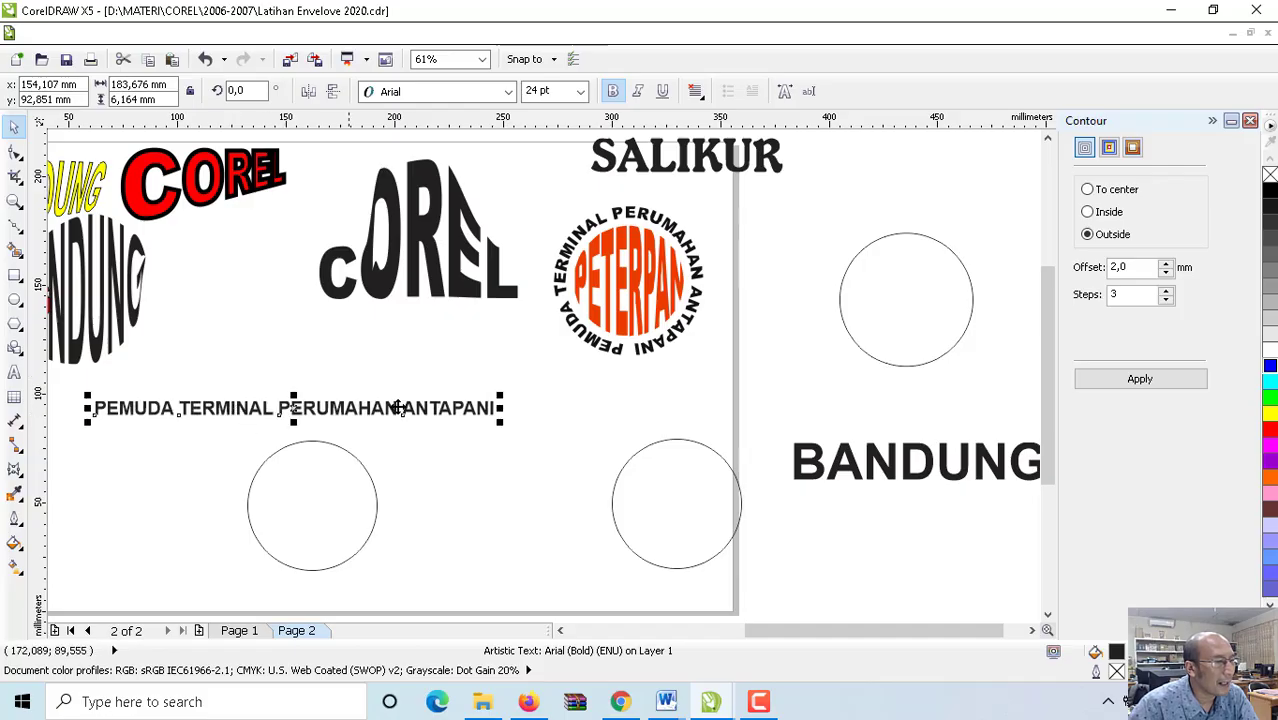
Step: Try to fit the PEMUDA TERMINAL PERUMAHAN ANTAPANI text to the circle's path
click(377, 35)
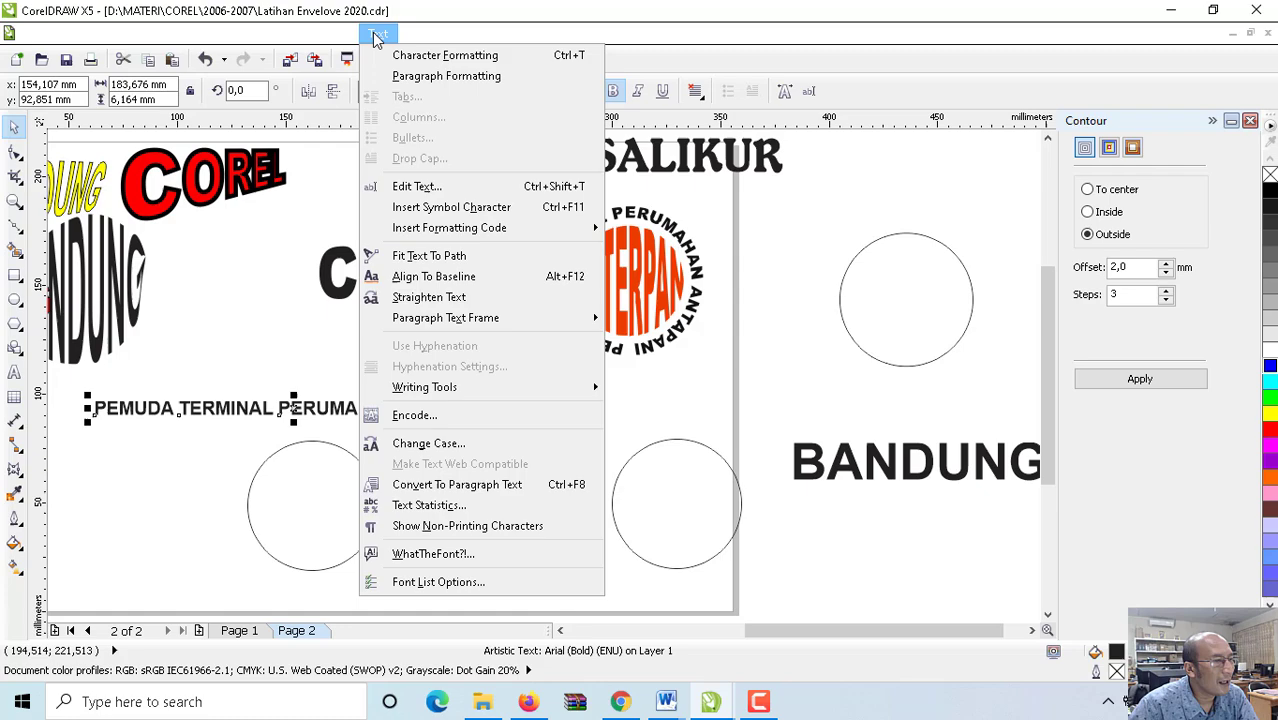
click(430, 256)
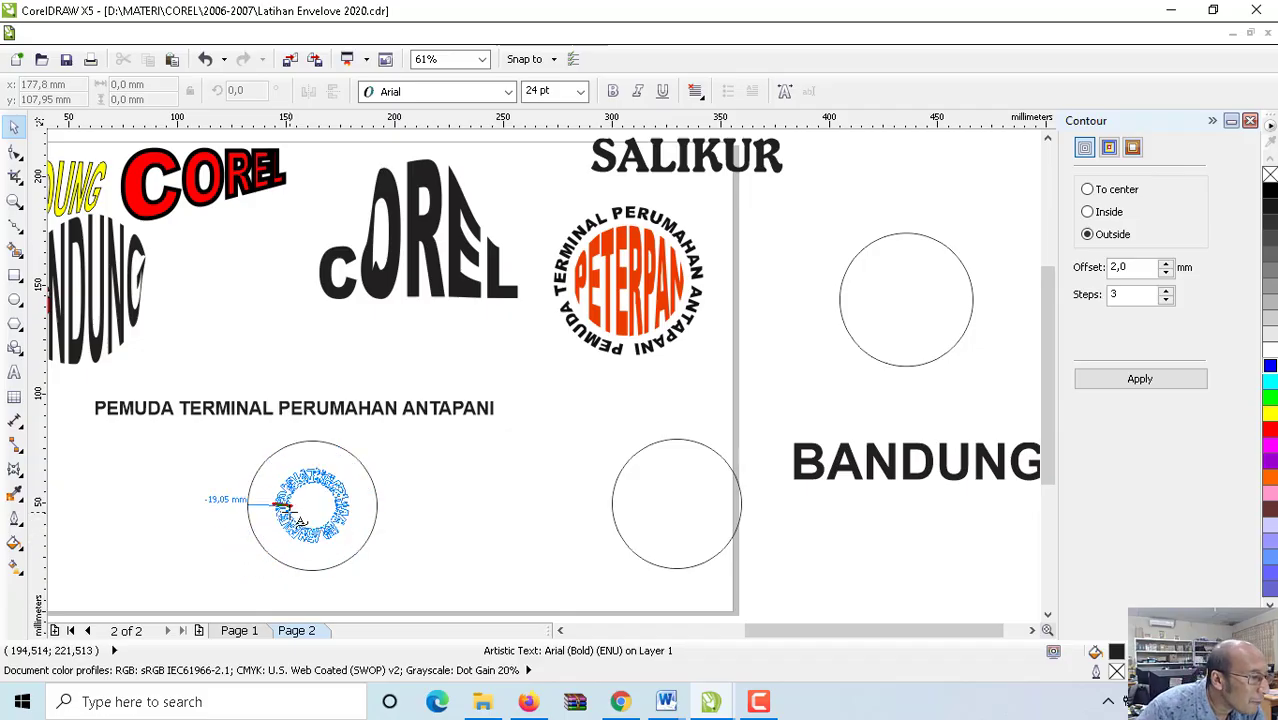
click(251, 527)
key(ctrl+z)
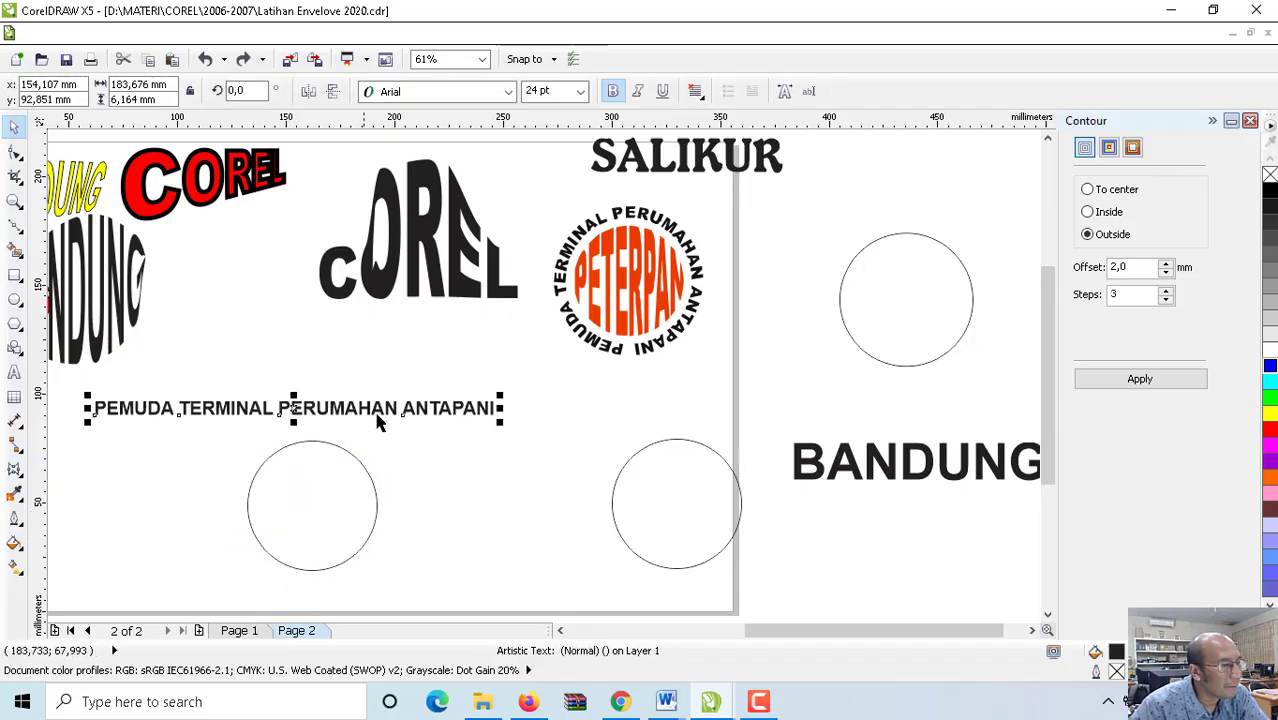
Step: Fit the PEMUDA TERMINAL PERUMAHAN ANTAPANI text around the outside of the circle and move both up and to the left
click(379, 34)
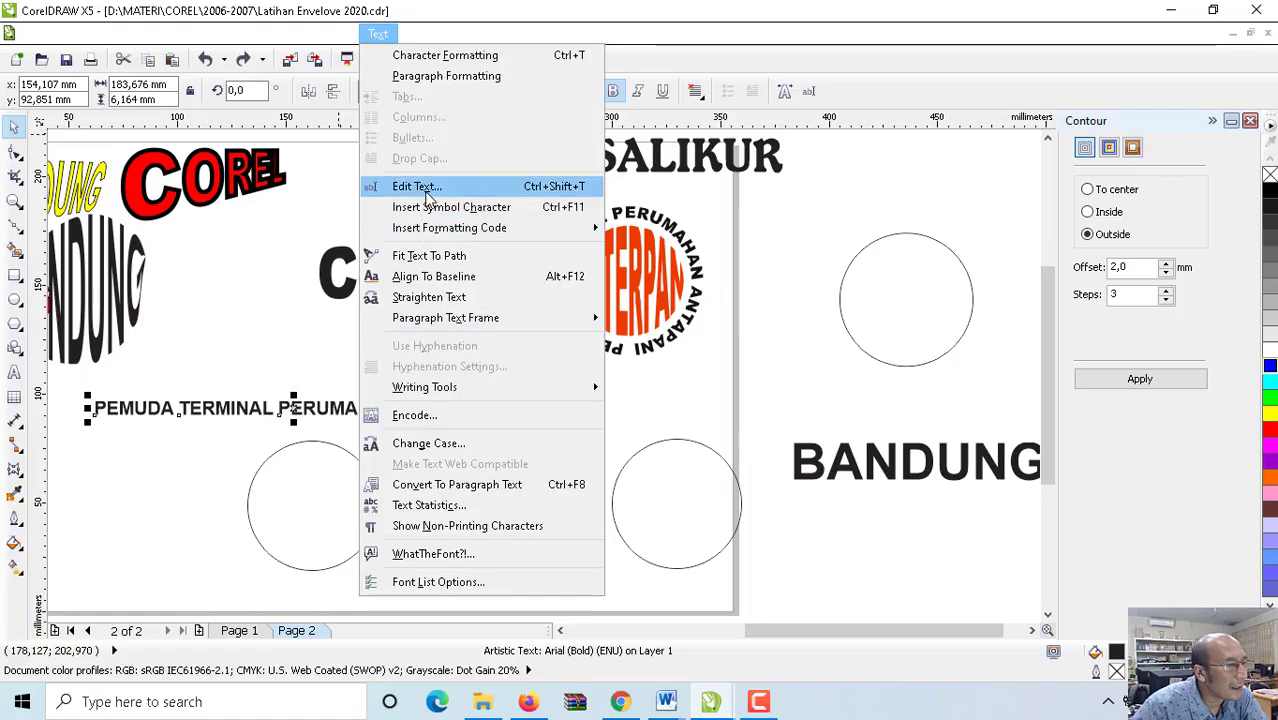
click(429, 256)
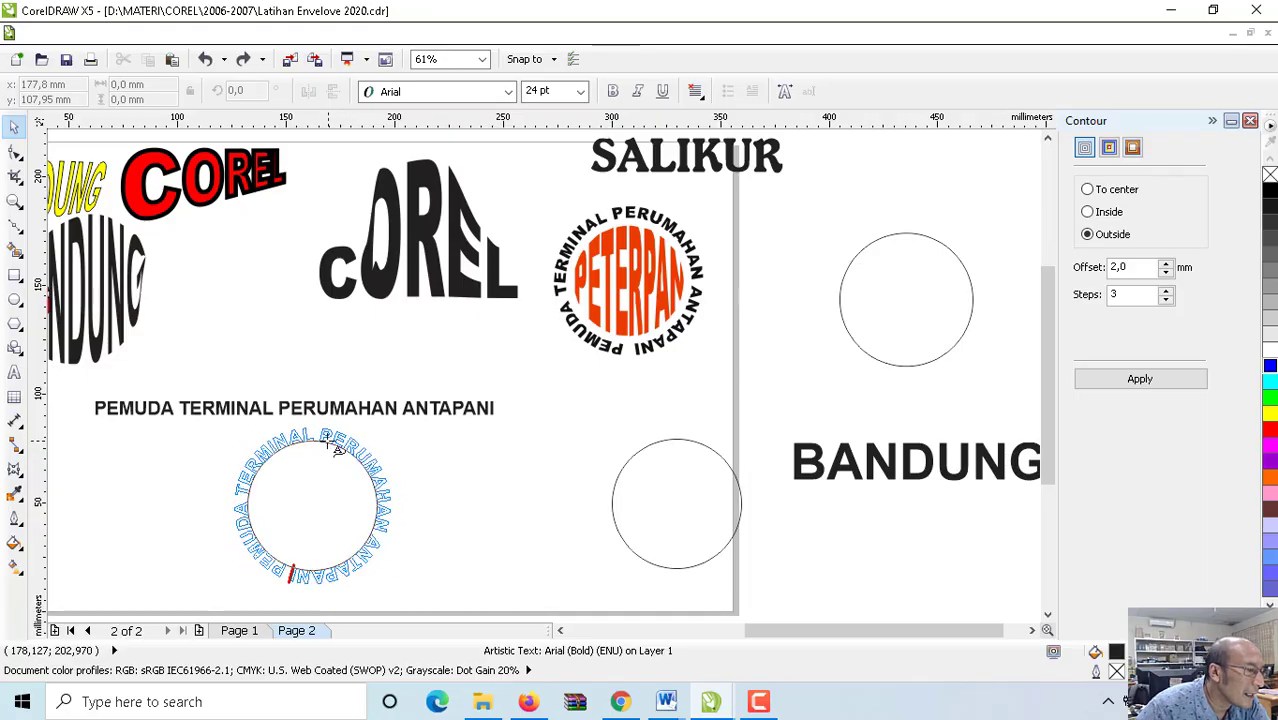
click(329, 447)
click(445, 430)
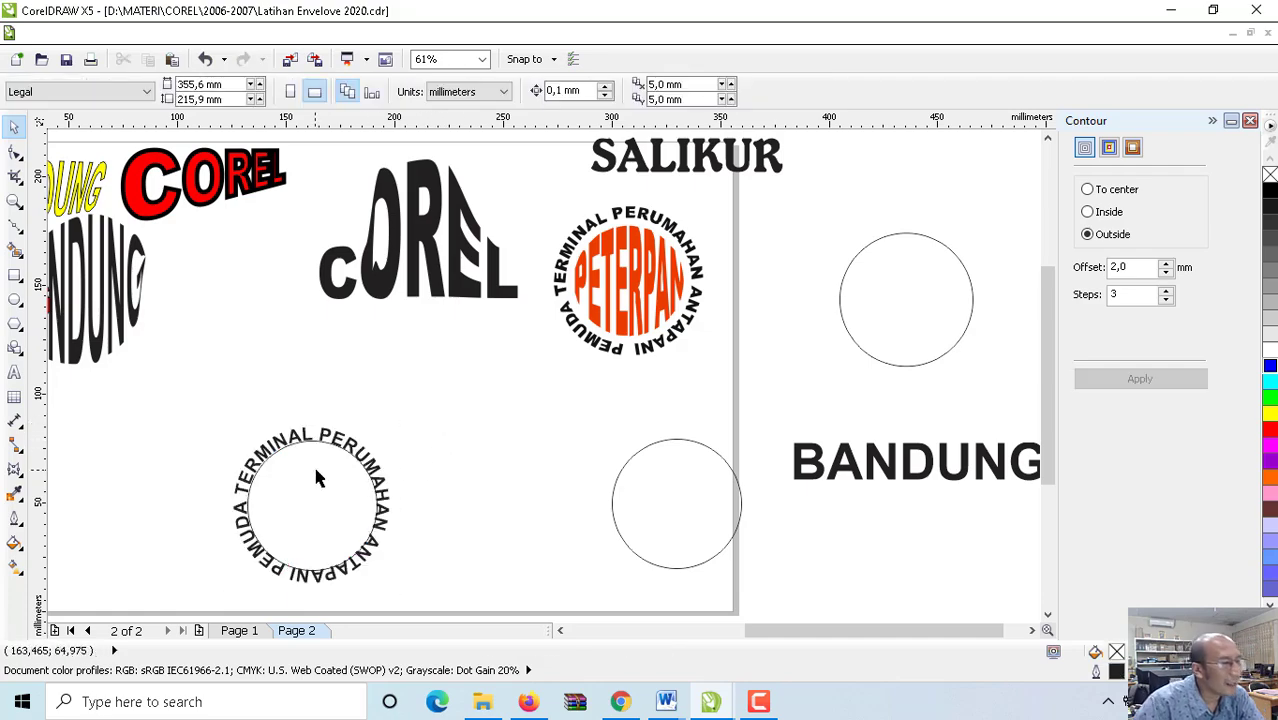
drag(322, 437, 289, 383)
click(427, 405)
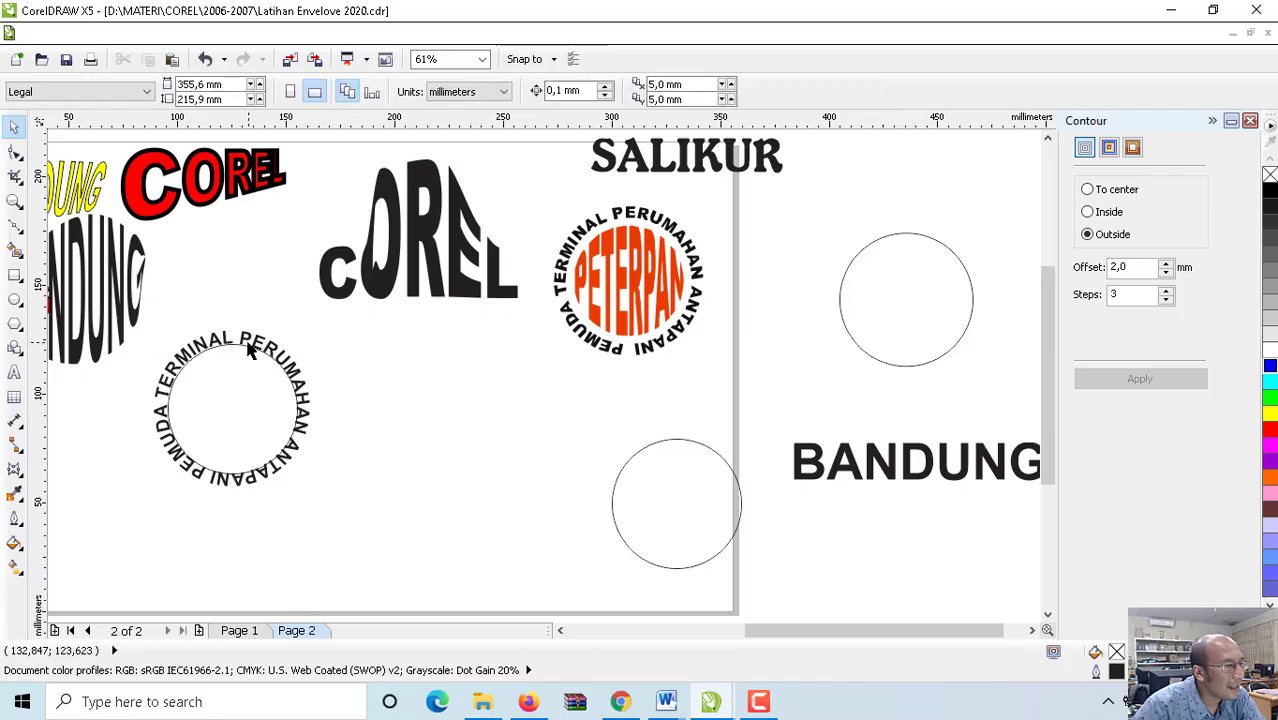
Step: Remove the circle line inside the PEMUDA TERMINAL PERUMAHAN ANTAPANI text ring, keeping only the curved text
click(238, 354)
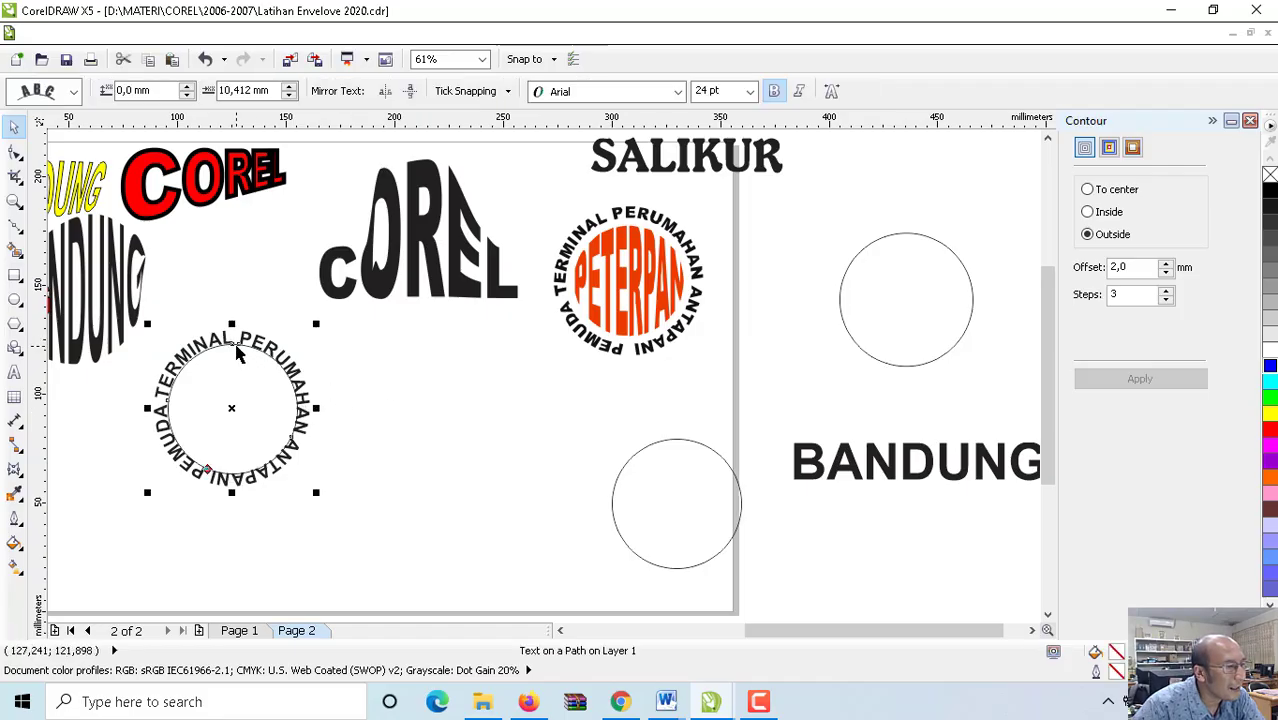
click(236, 345)
click(602, 380)
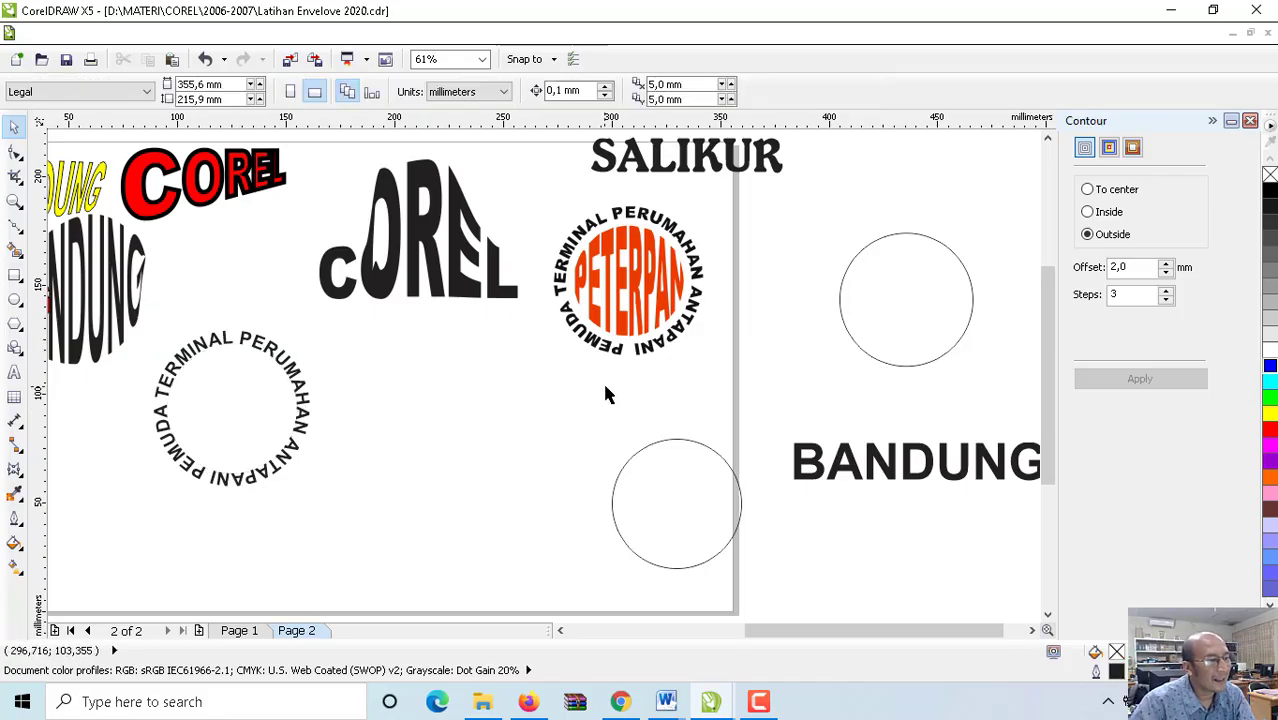
Step: Add the artistic text PETERPAN in 24 pt Arial to the right of the PEMUDA TERMINAL text ring
click(607, 253)
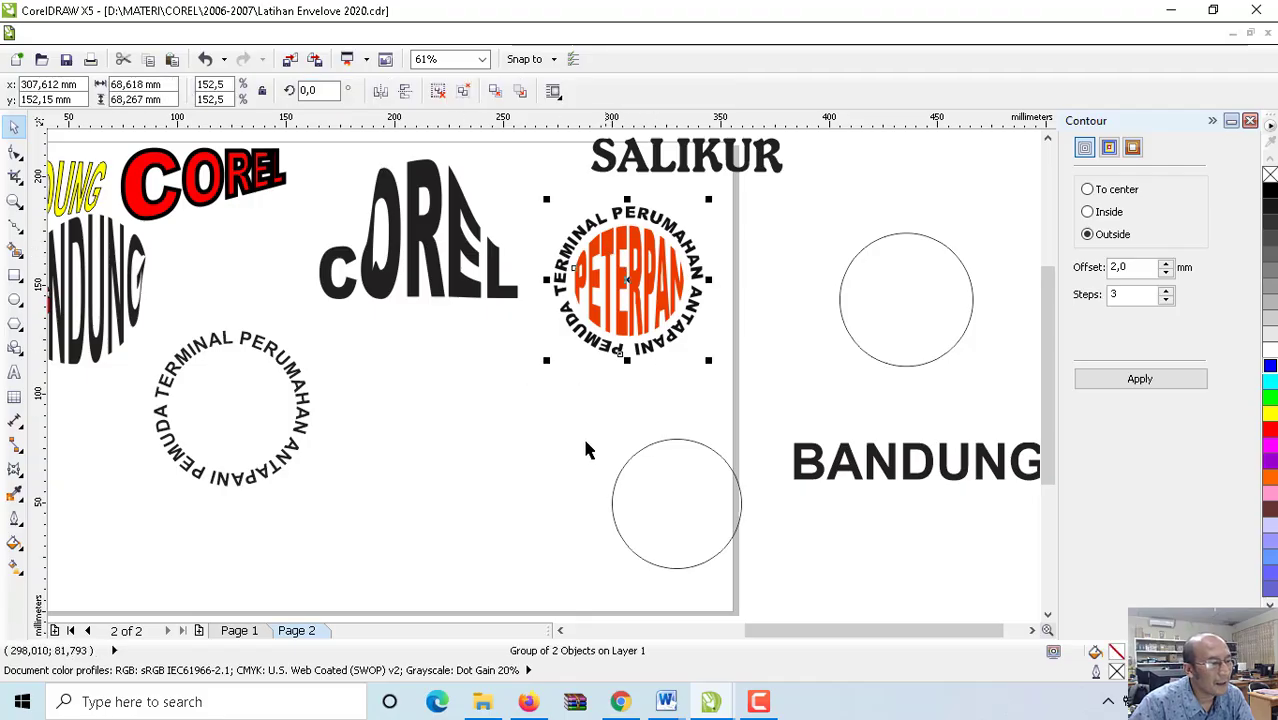
click(14, 372)
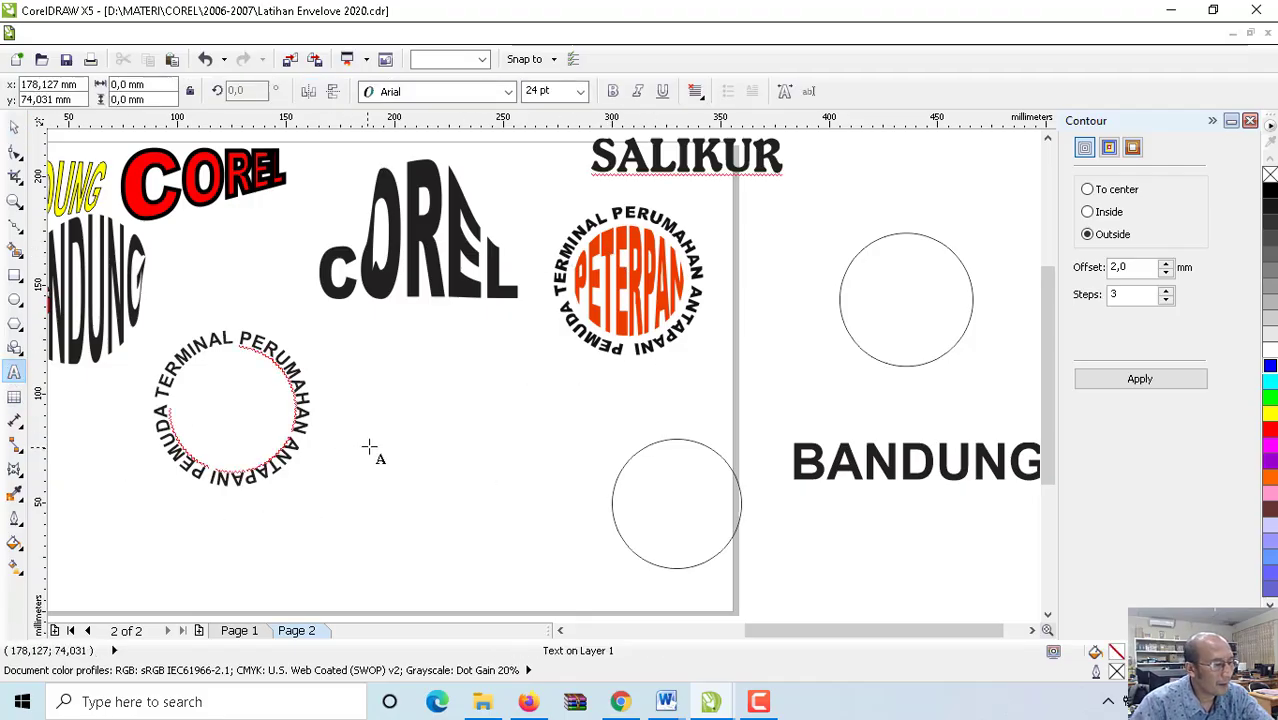
click(346, 448)
text(PETERPAN)
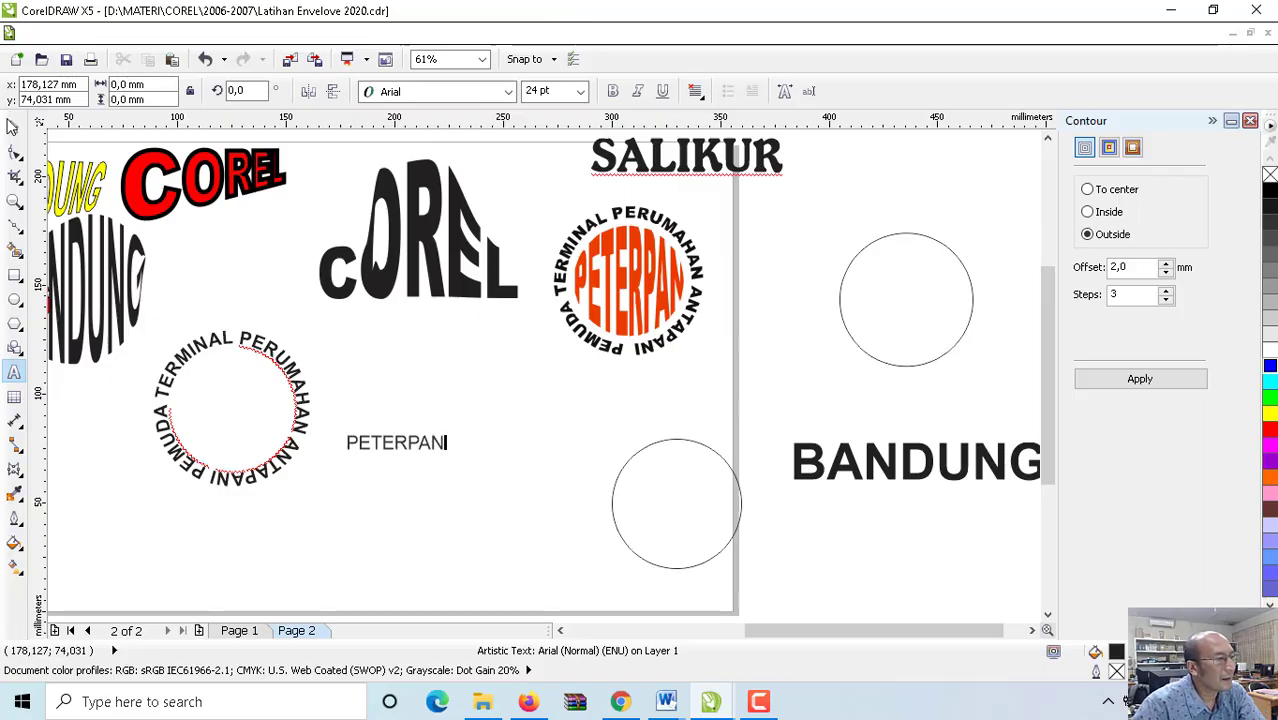
Step: Move the spare circle beside the PETERPAN text and make that text bold
click(14, 127)
drag(702, 503, 553, 464)
click(391, 445)
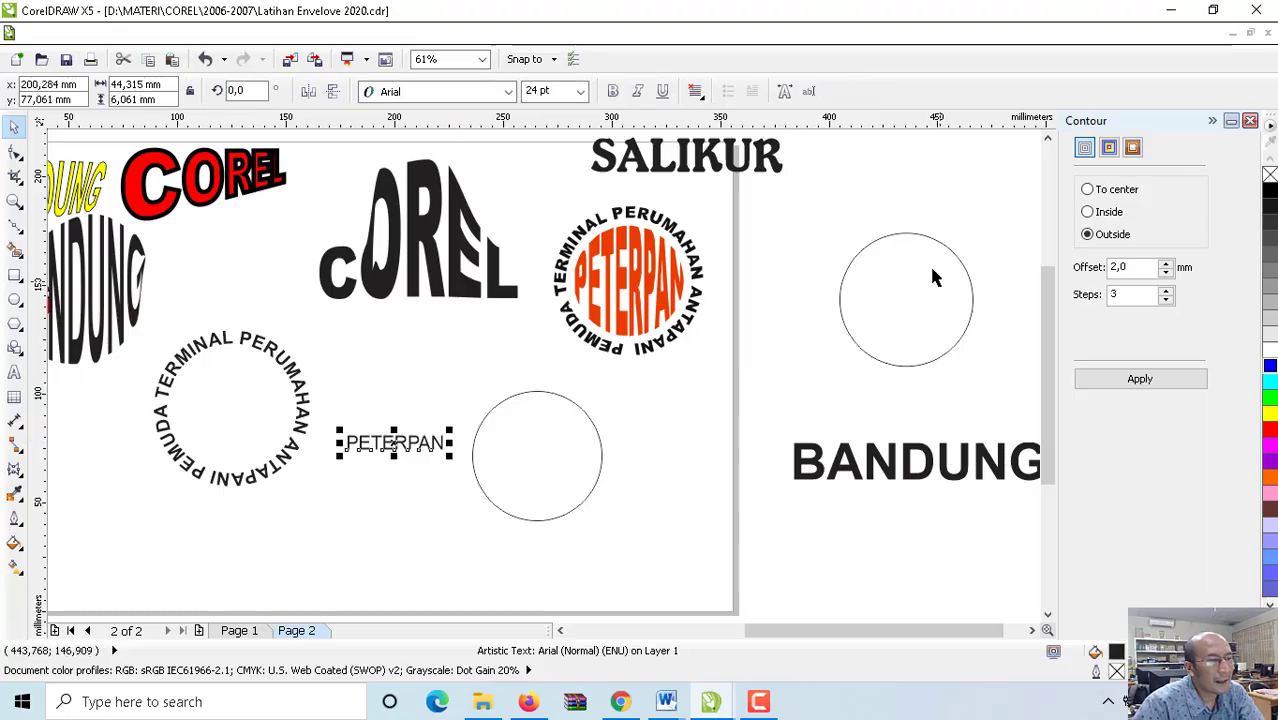
click(612, 91)
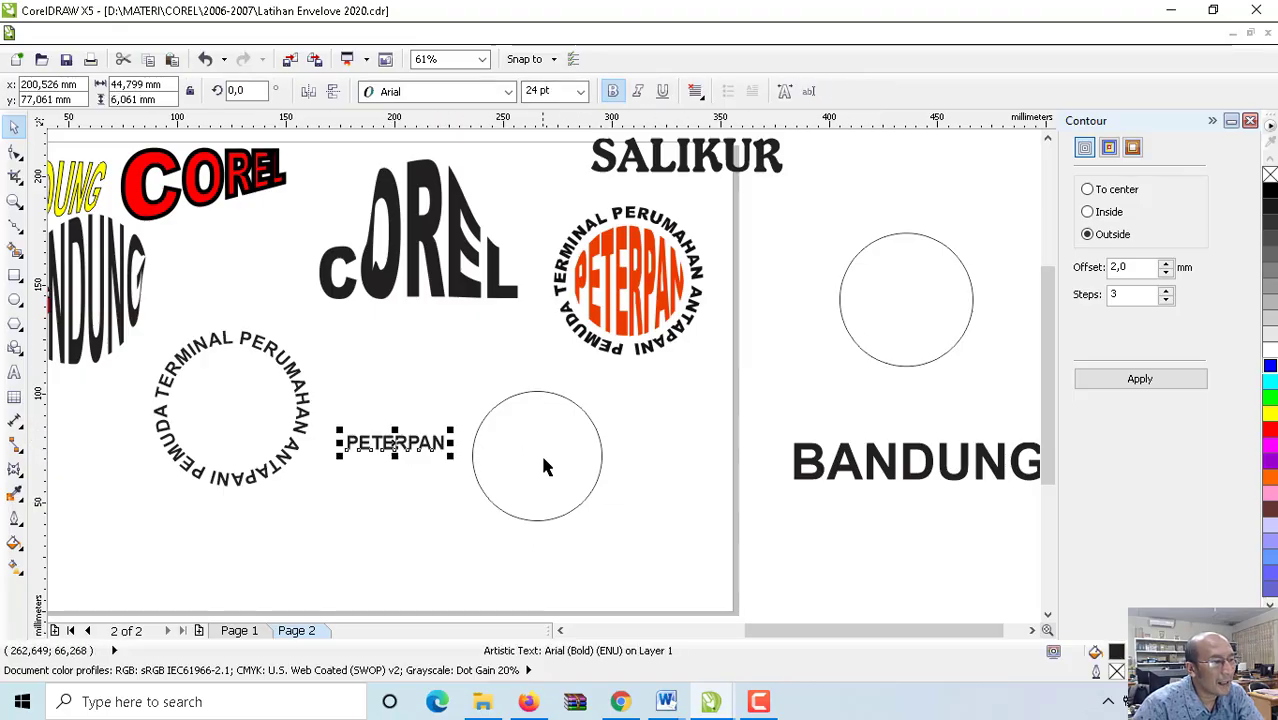
Step: Apply an envelope to the bold PETERPAN text, using the circle beside it as the source shape
click(1250, 120)
click(260, 36)
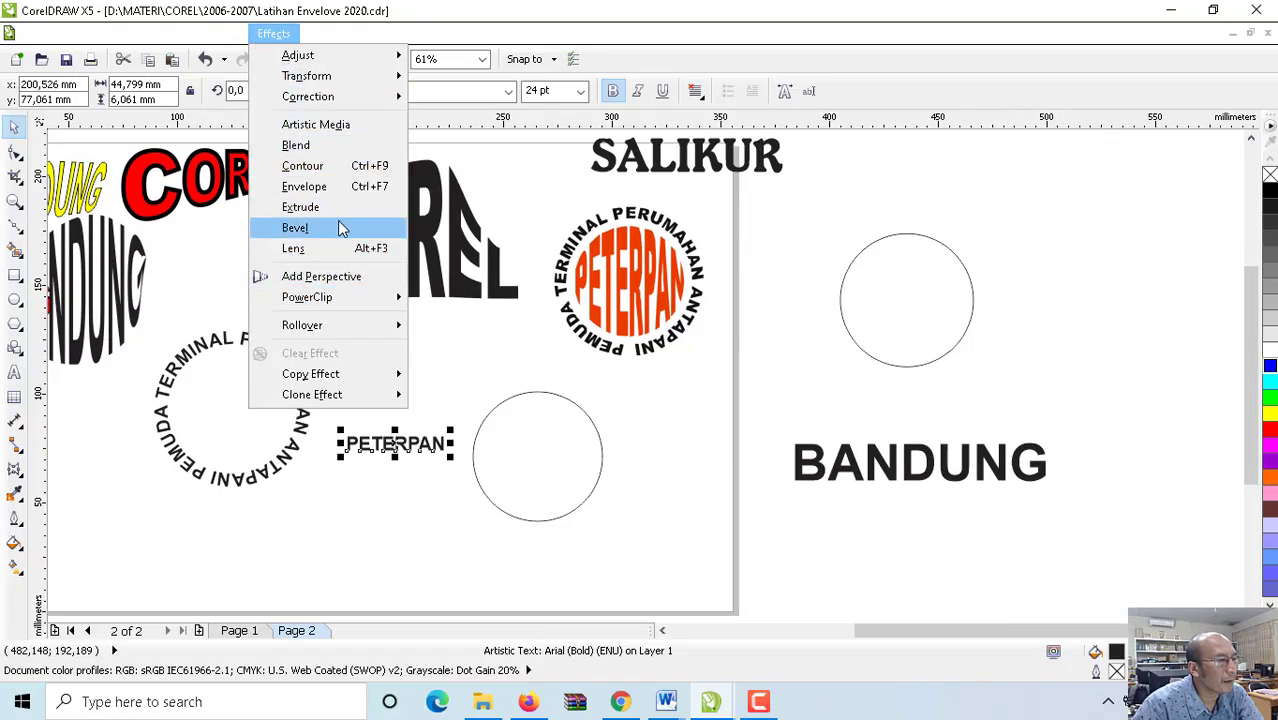
click(339, 187)
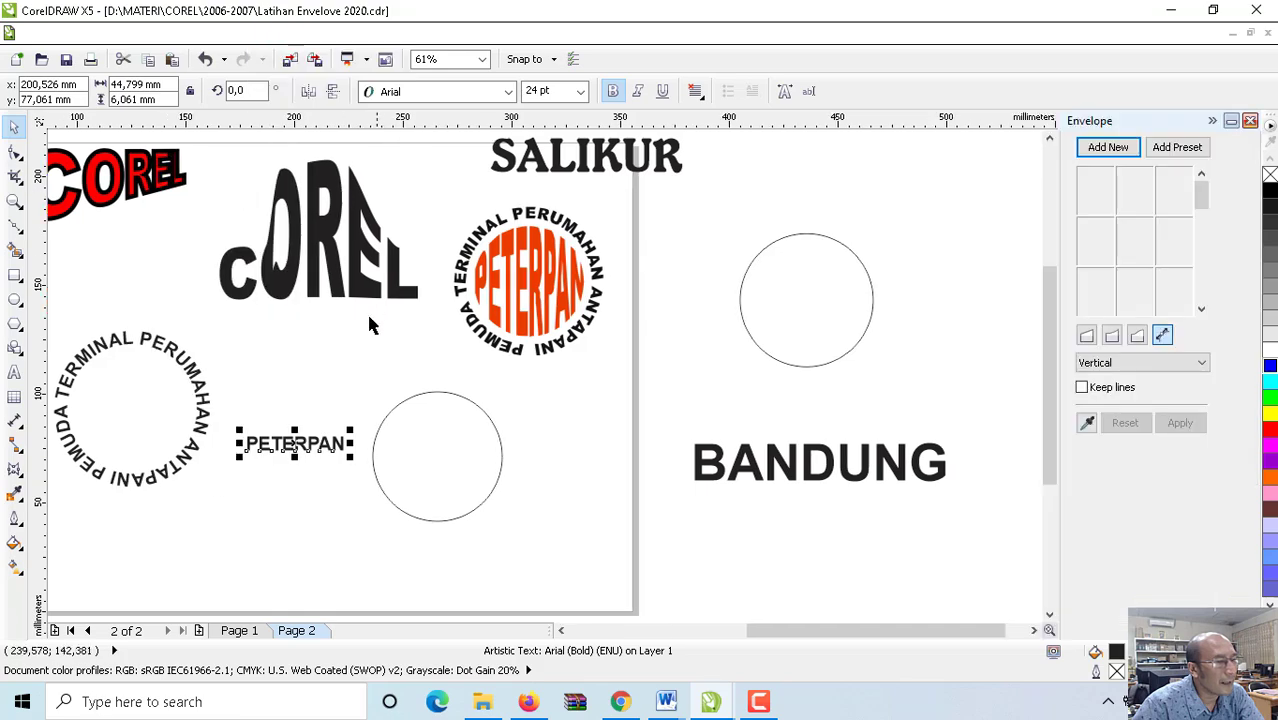
click(1088, 424)
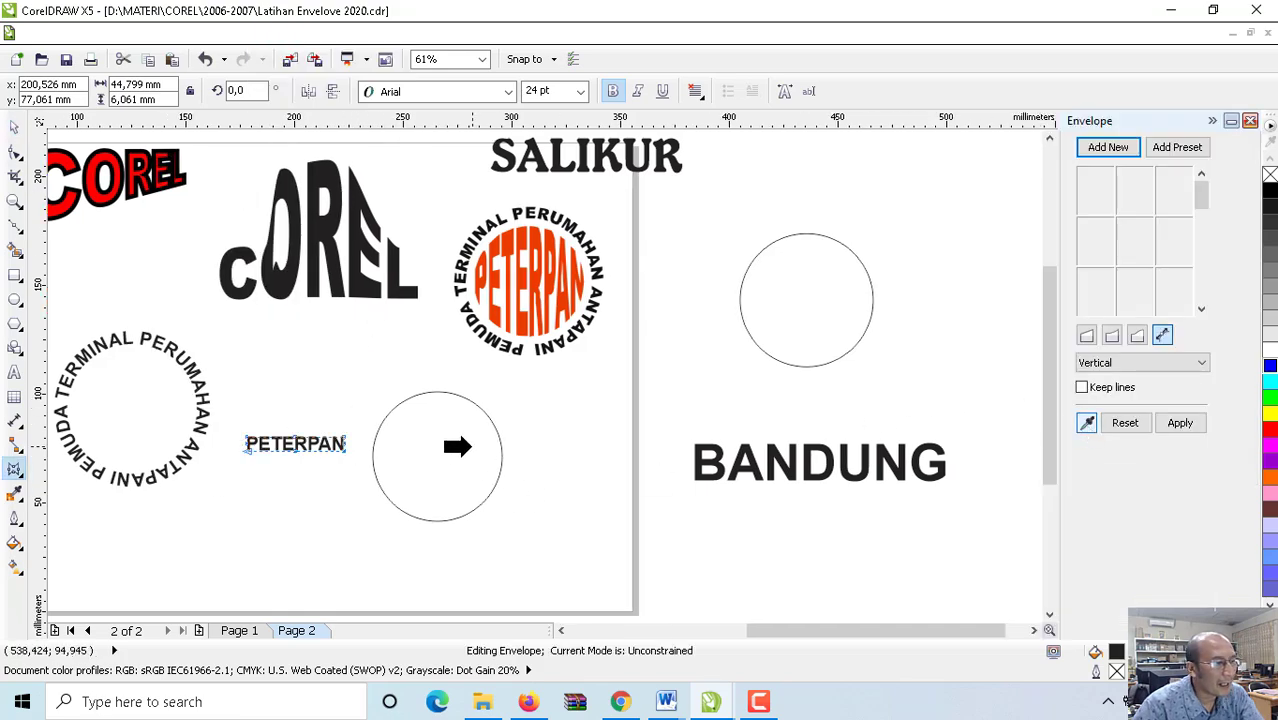
click(460, 447)
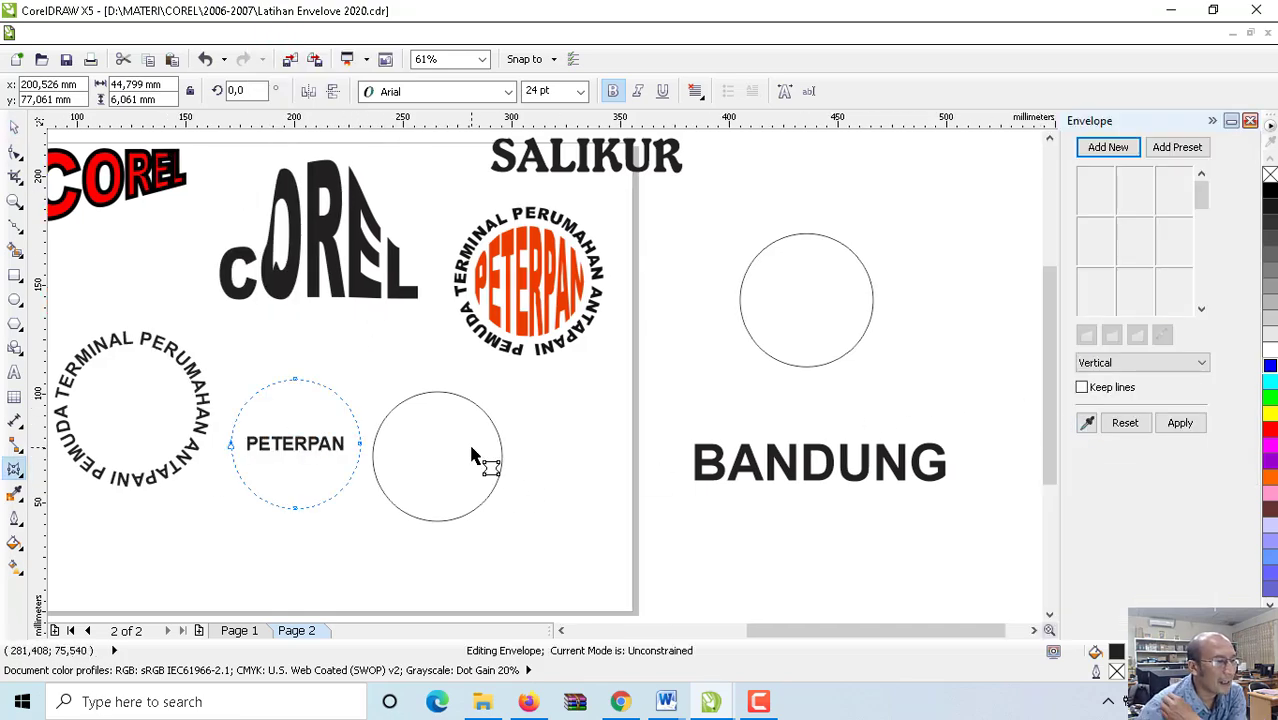
click(1180, 423)
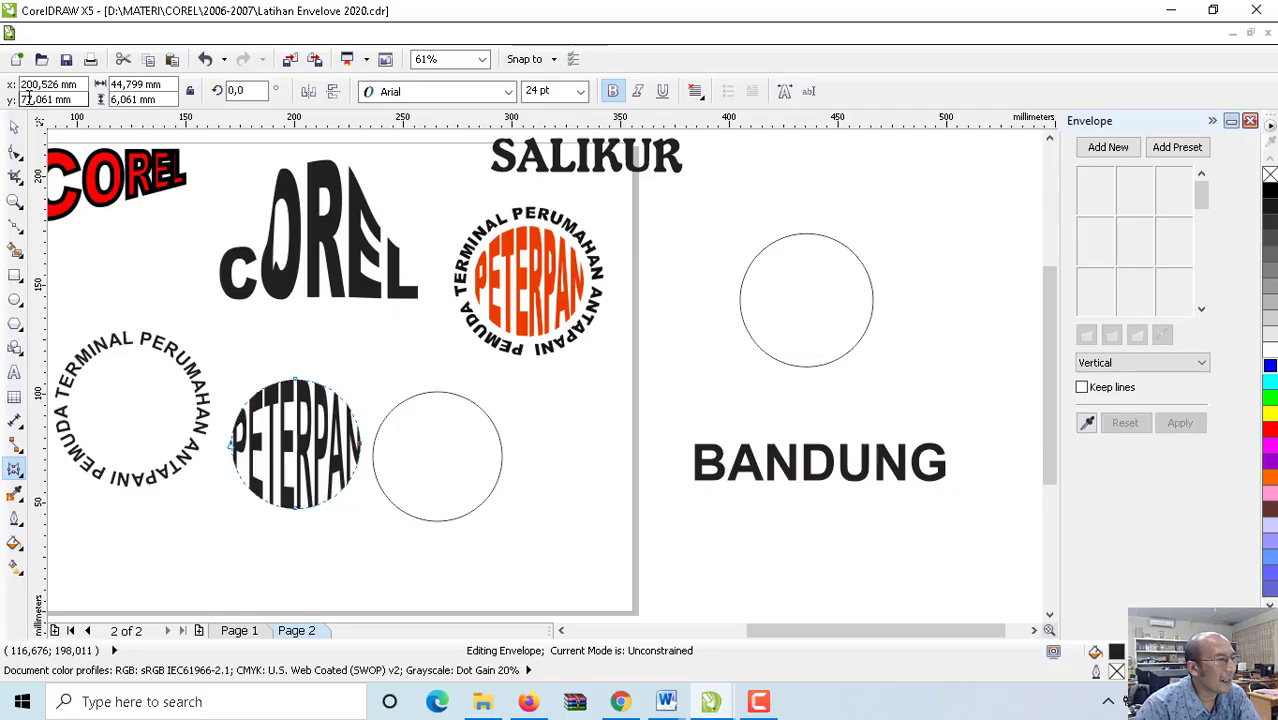
Step: Fill the circle-shaped PETERPAN text with orange
click(14, 127)
click(498, 440)
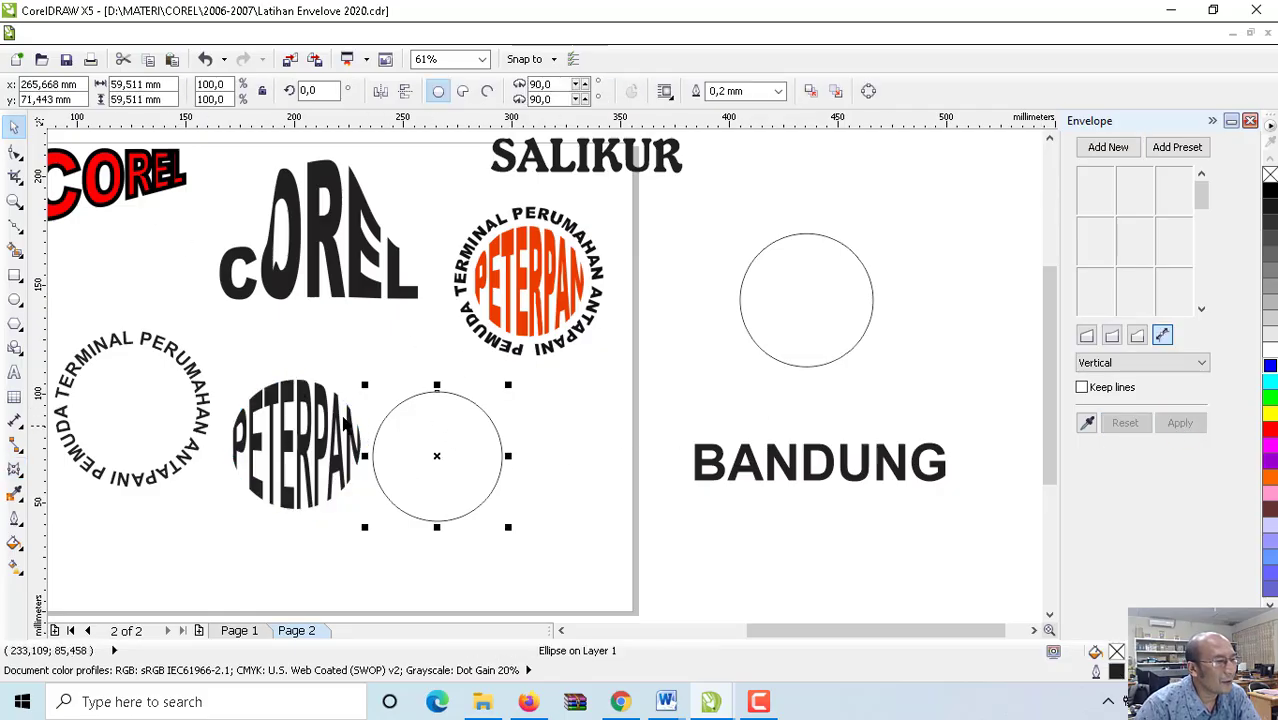
click(298, 385)
click(1270, 432)
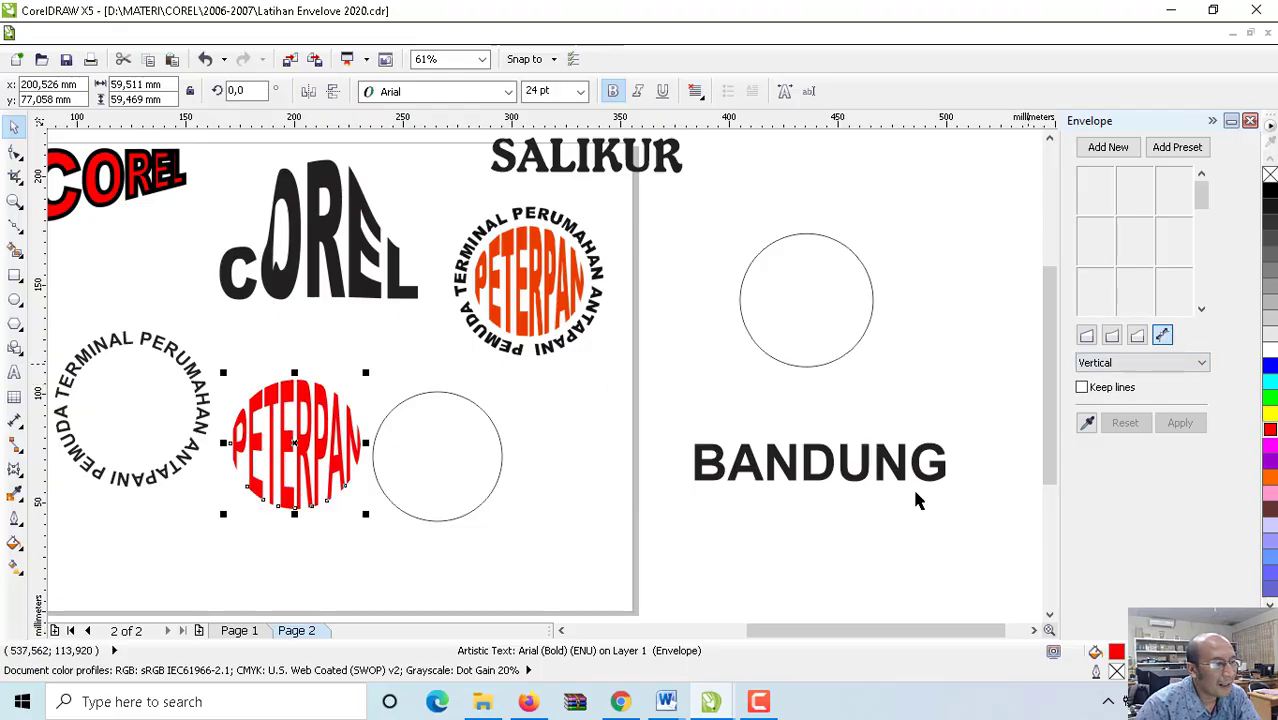
click(1267, 480)
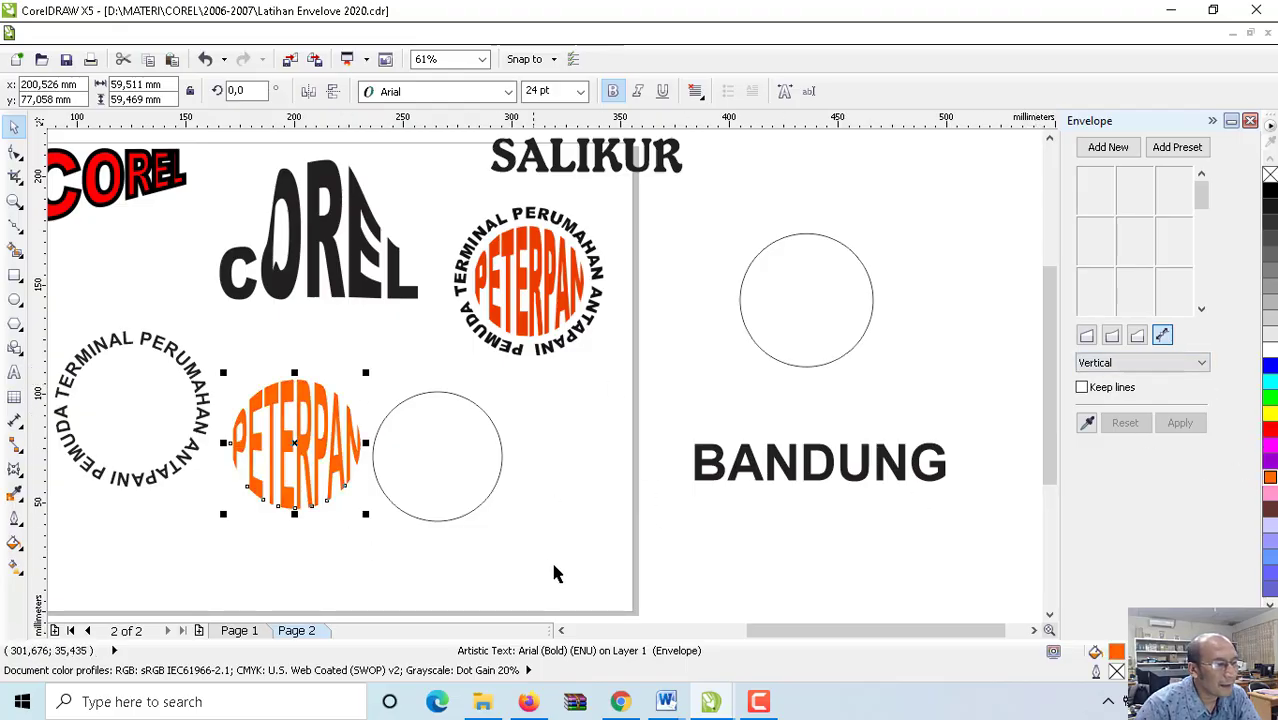
Step: Scale the orange PETERPAN text down to about 50.7 mm across and center it inside the PEMUDA TERMINAL text ring
drag(815, 631, 736, 640)
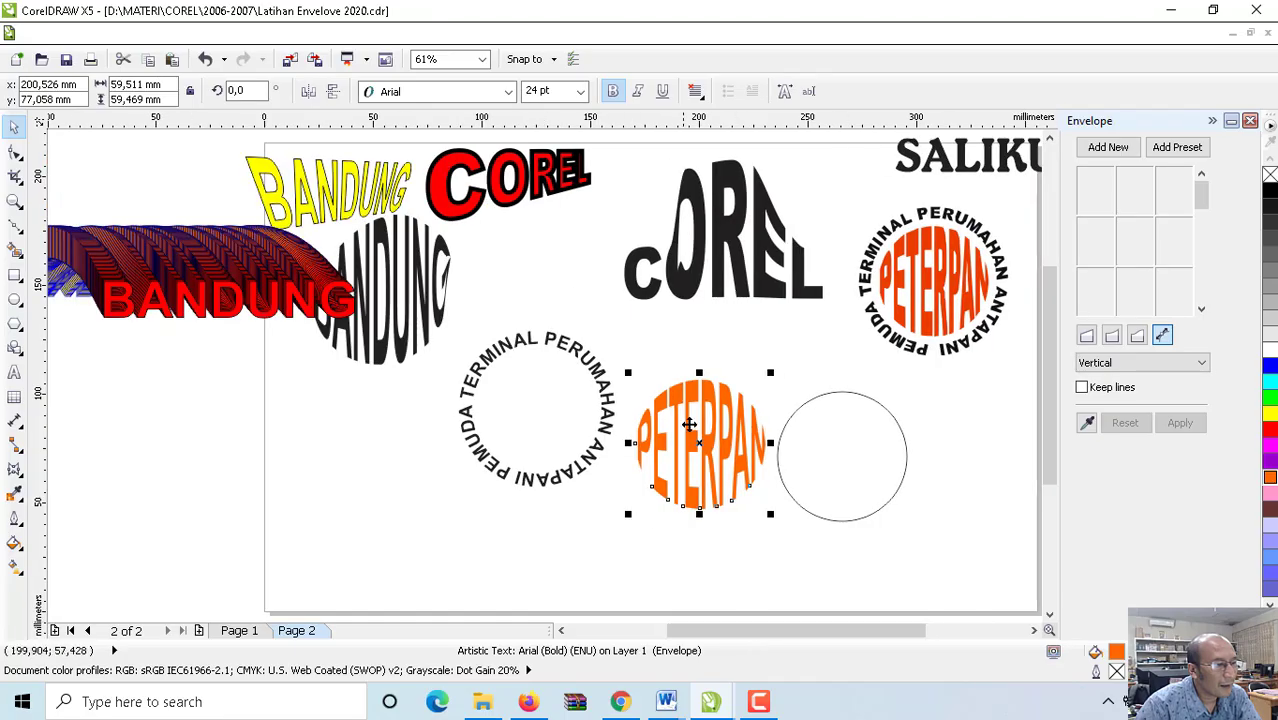
drag(700, 443, 333, 455)
drag(402, 526, 382, 507)
drag(322, 448, 524, 414)
click(760, 358)
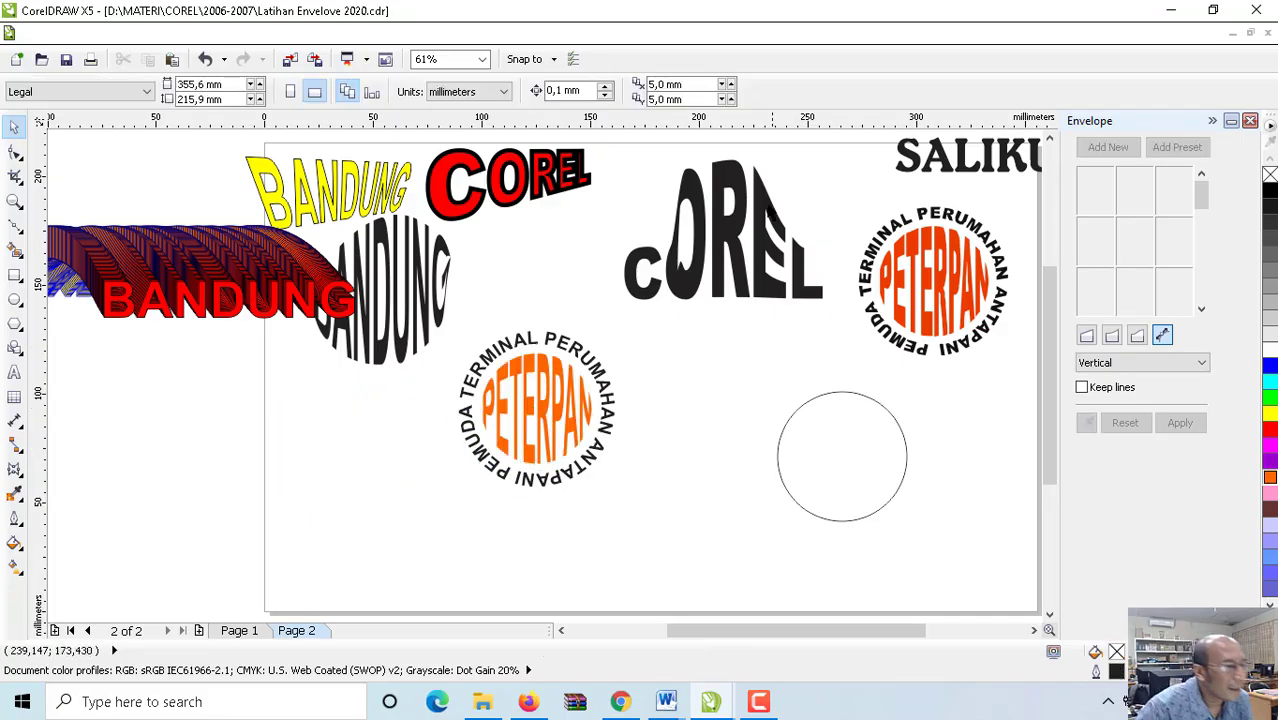
Step: Give the orange PETERPAN text a black outline 0.75 mm thick
click(519, 381)
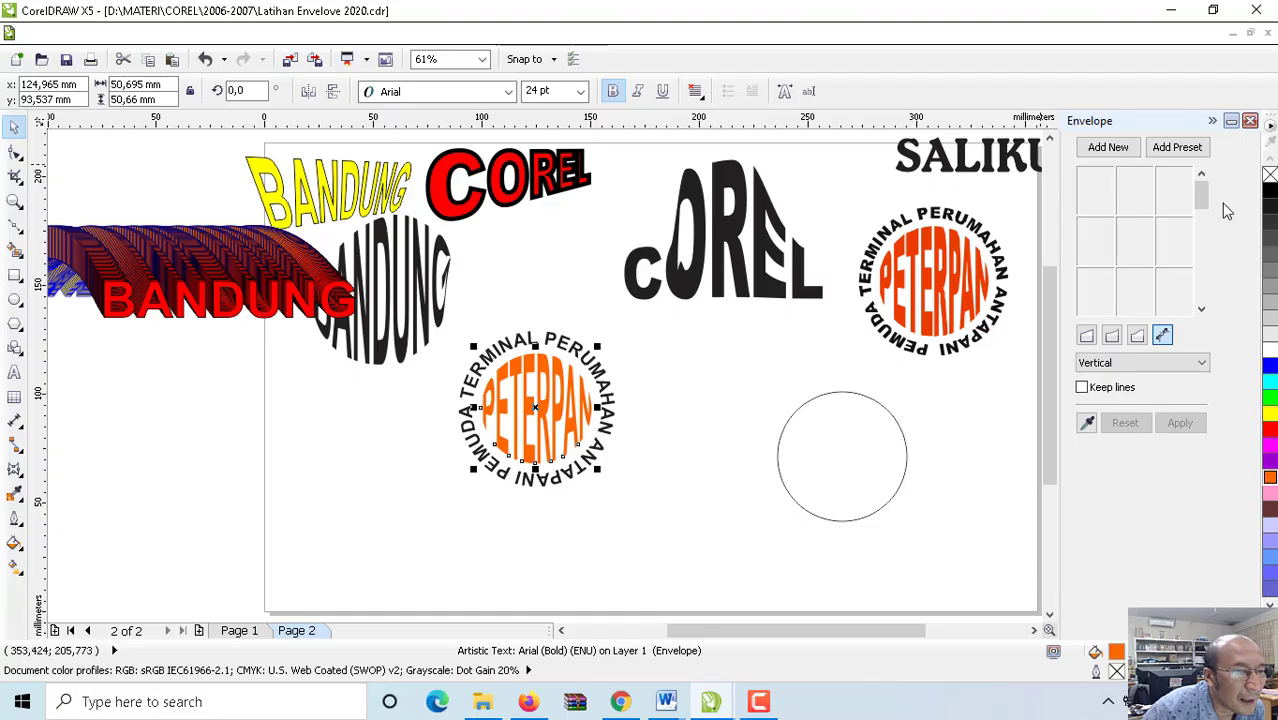
right_click(1270, 192)
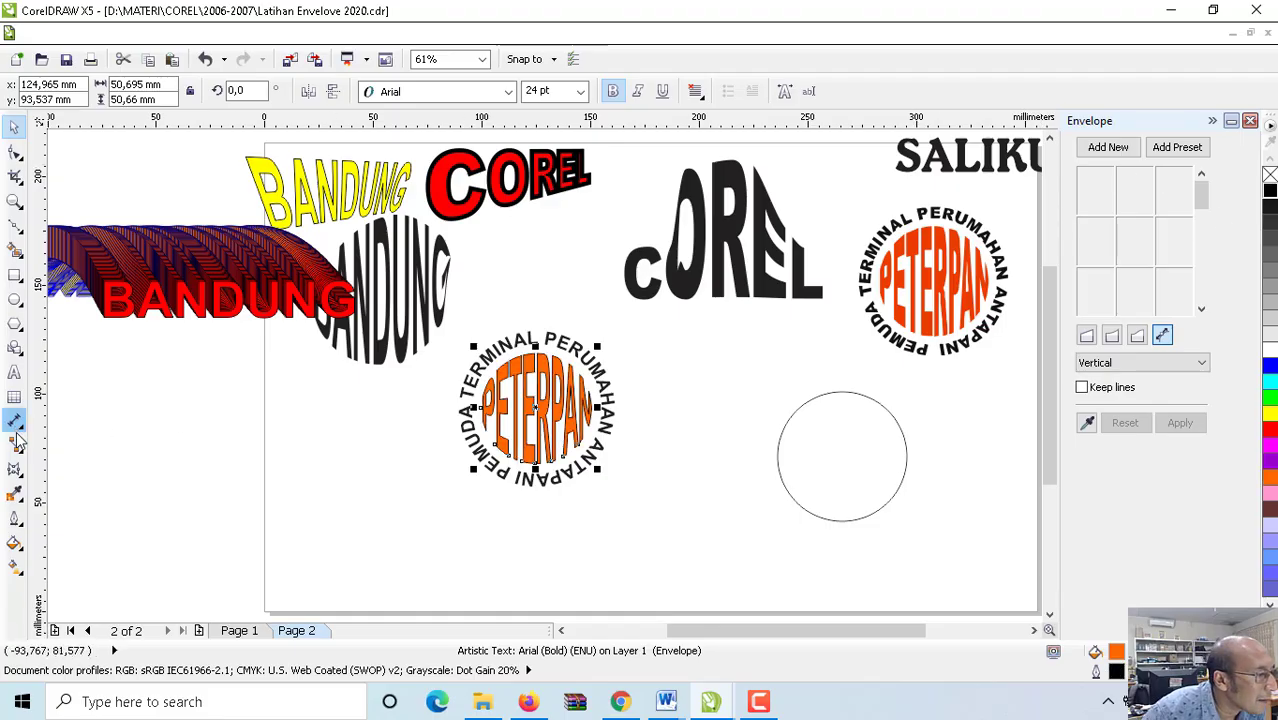
click(15, 517)
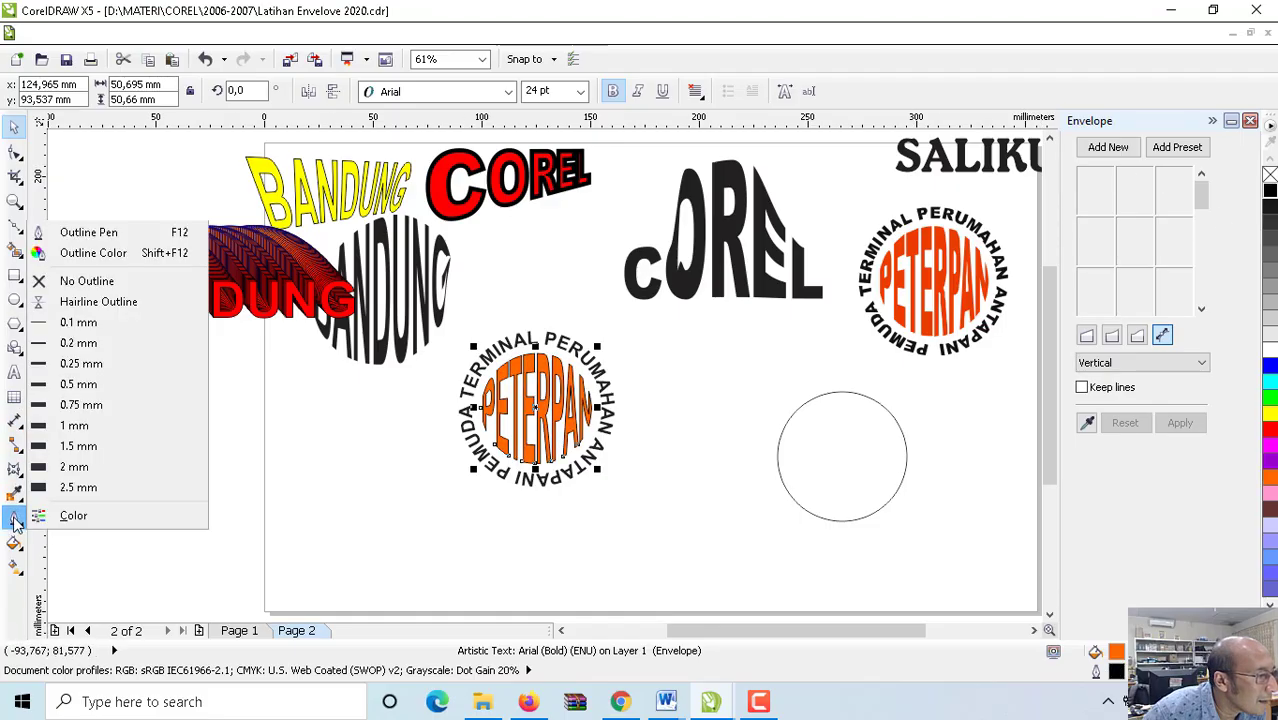
click(68, 404)
click(706, 426)
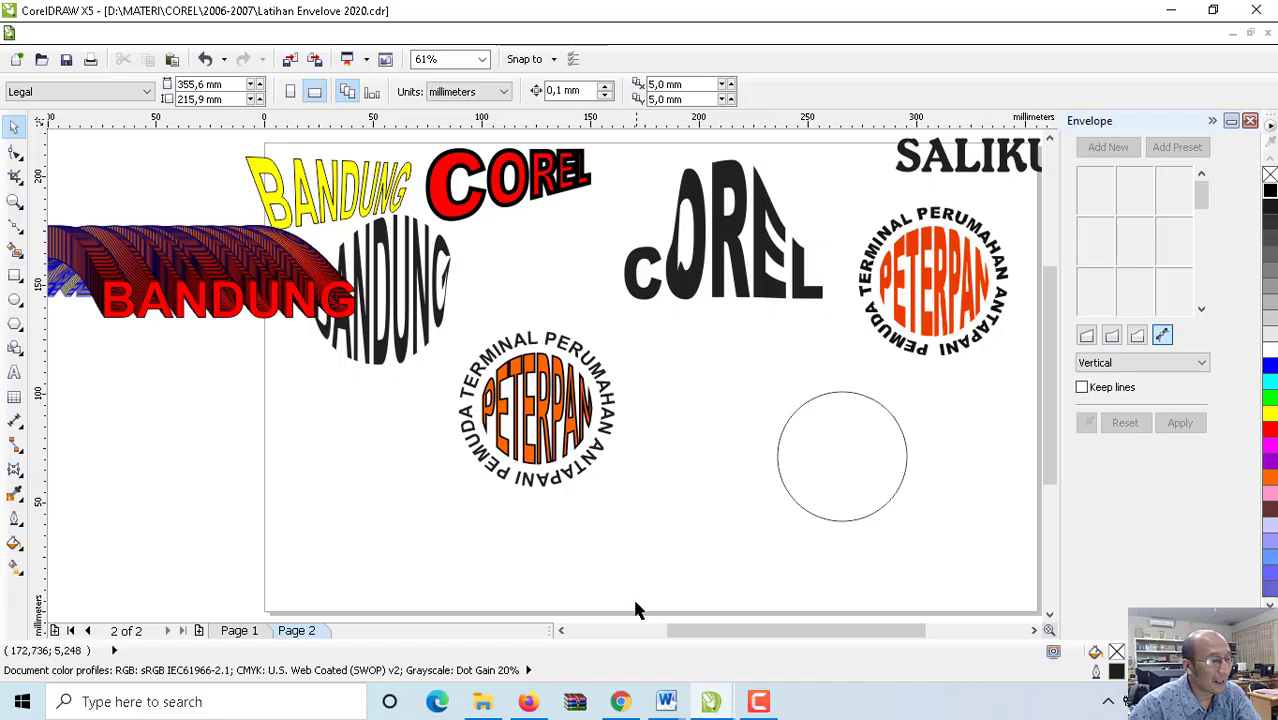
scroll(790, 495, up, 3)
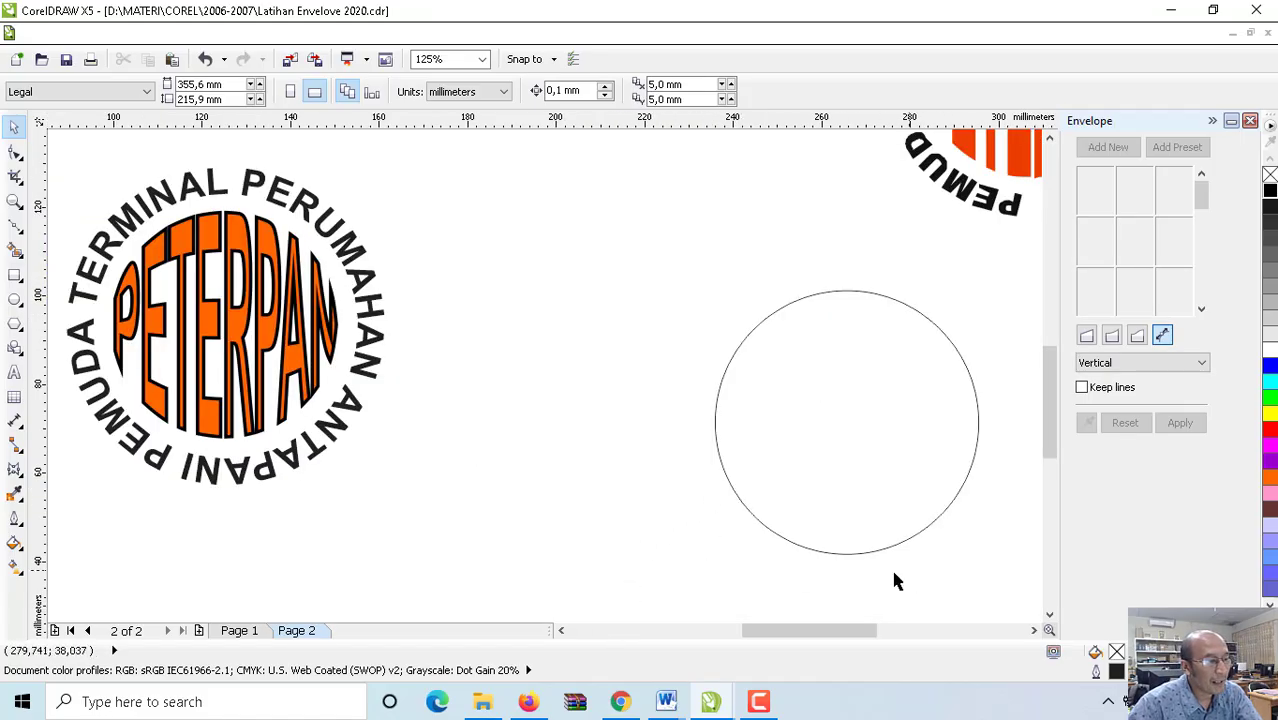
click(14, 201)
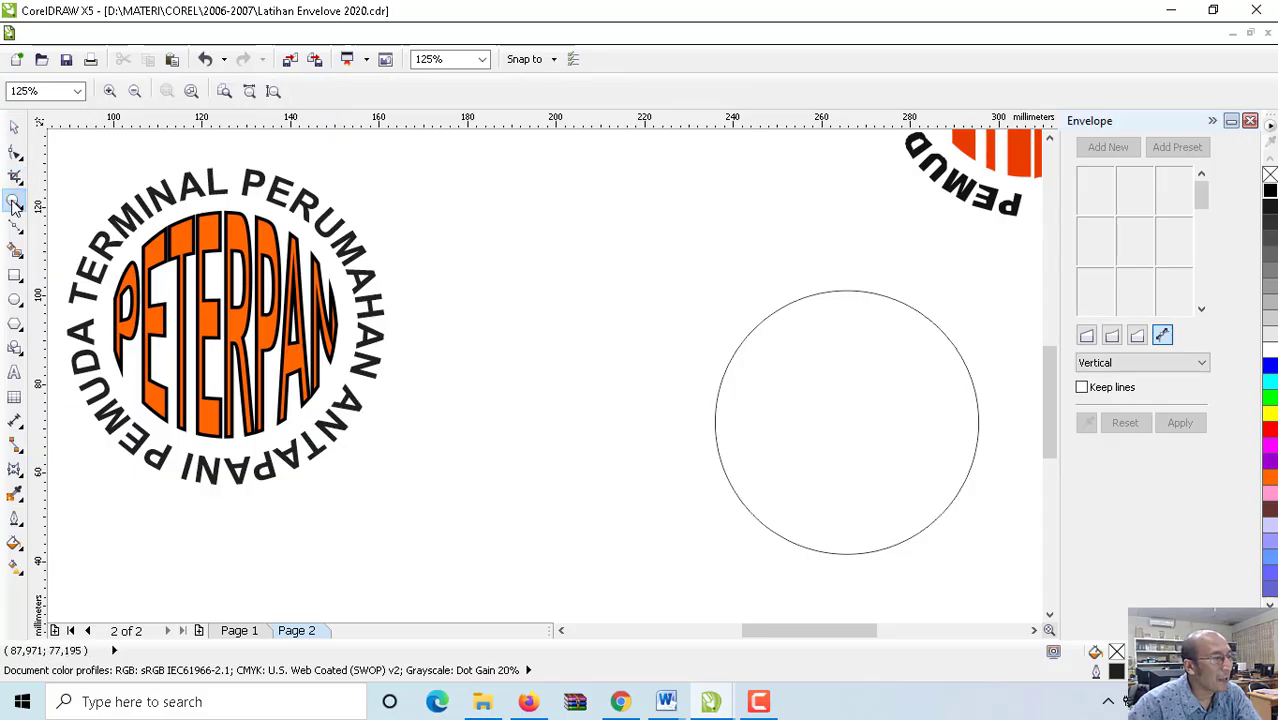
click(272, 91)
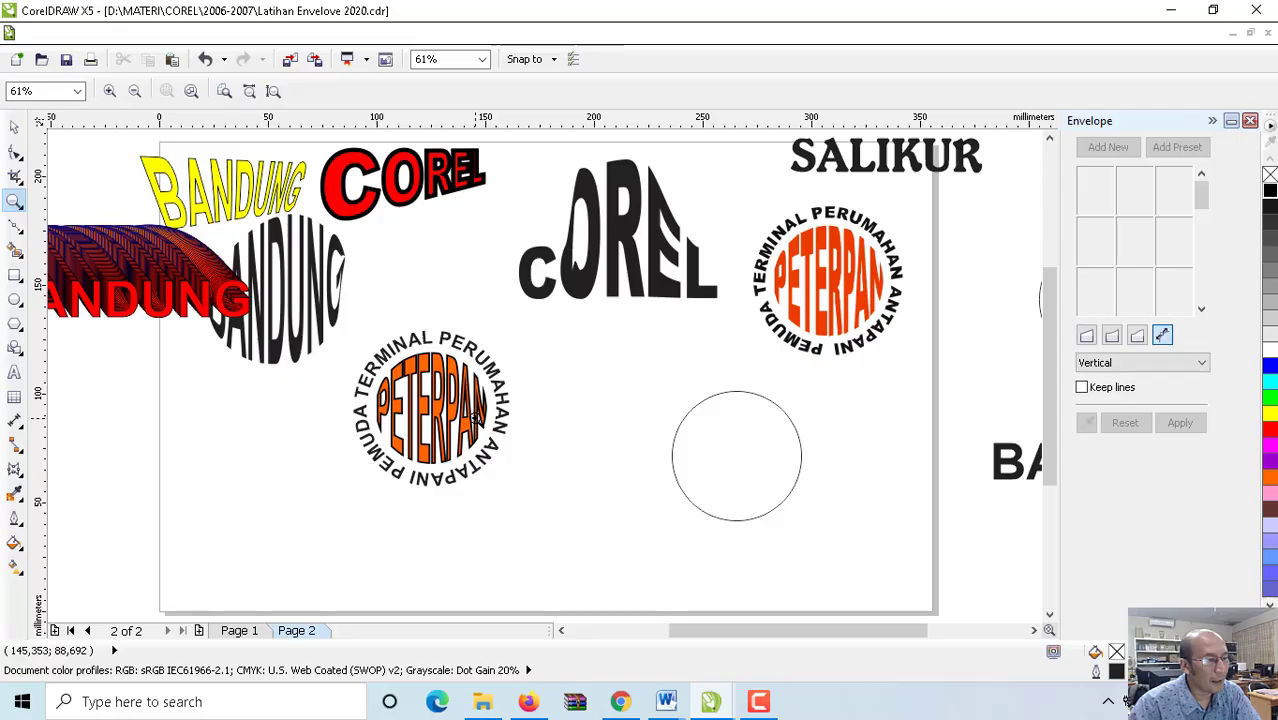
click(768, 708)
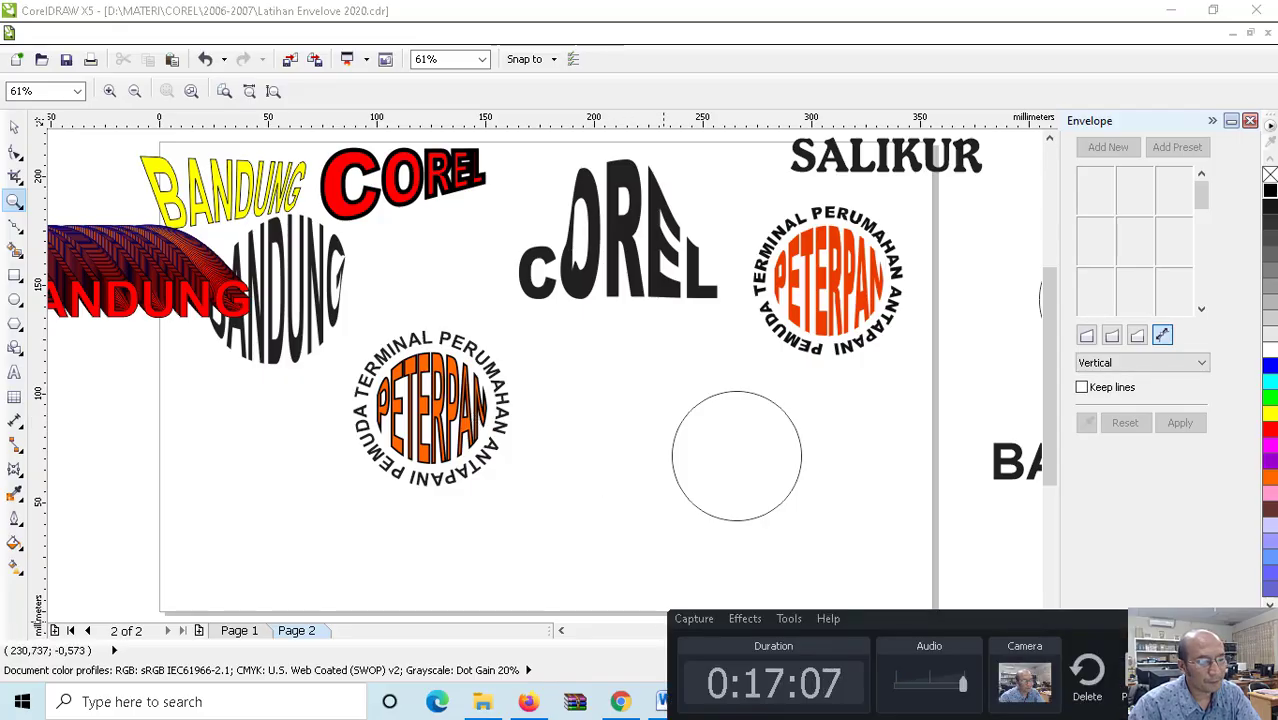